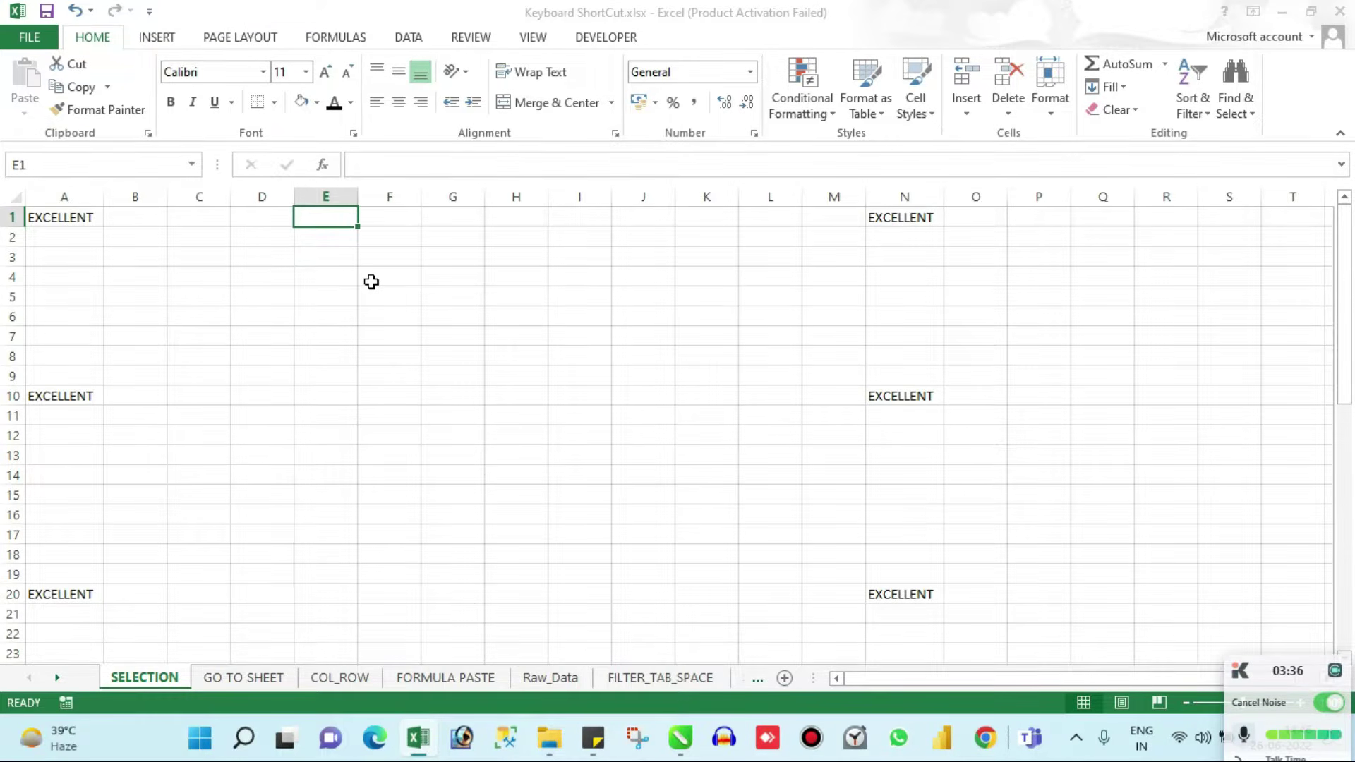
Move the active cell from E1 to A1, jump to the filled cell N1, and jump back to A1
key("Left")
key("Left")
key("Left")
key("Left")
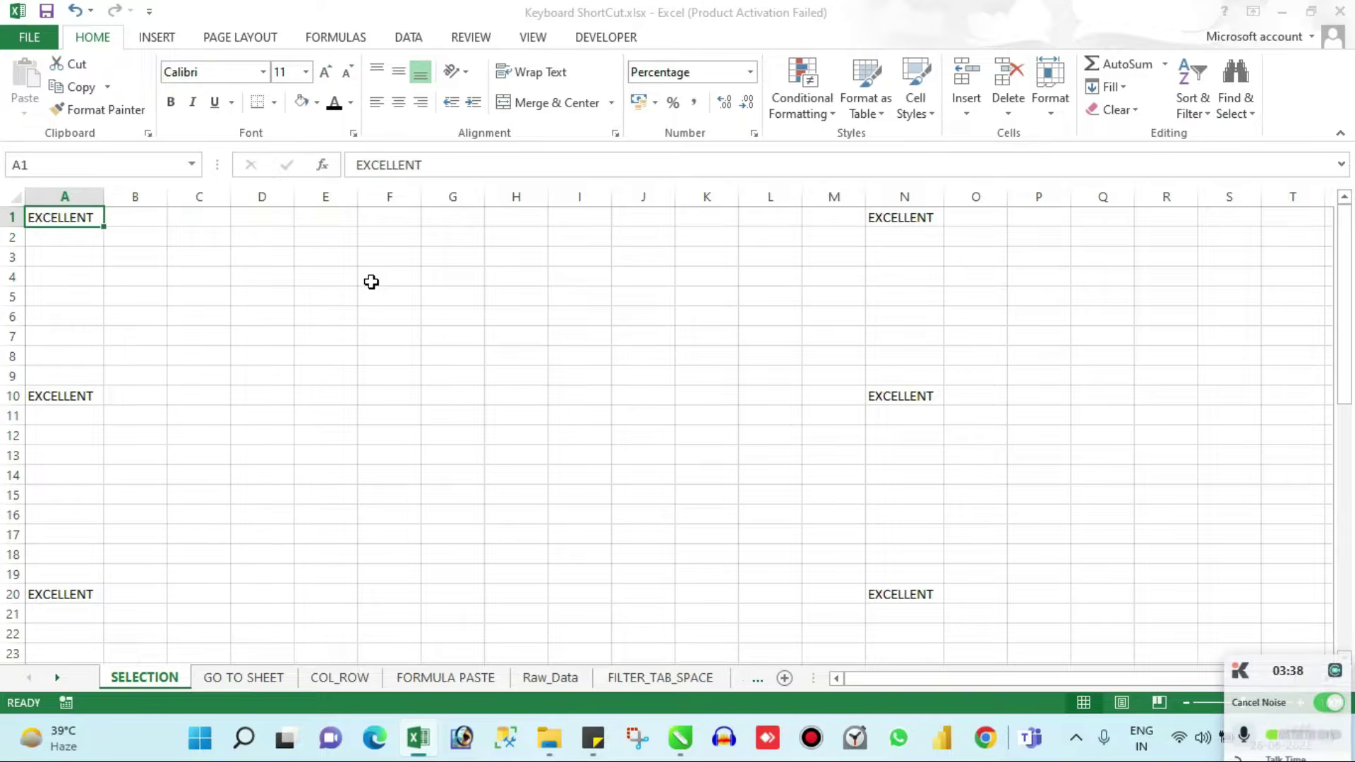
key("ctrl+Right")
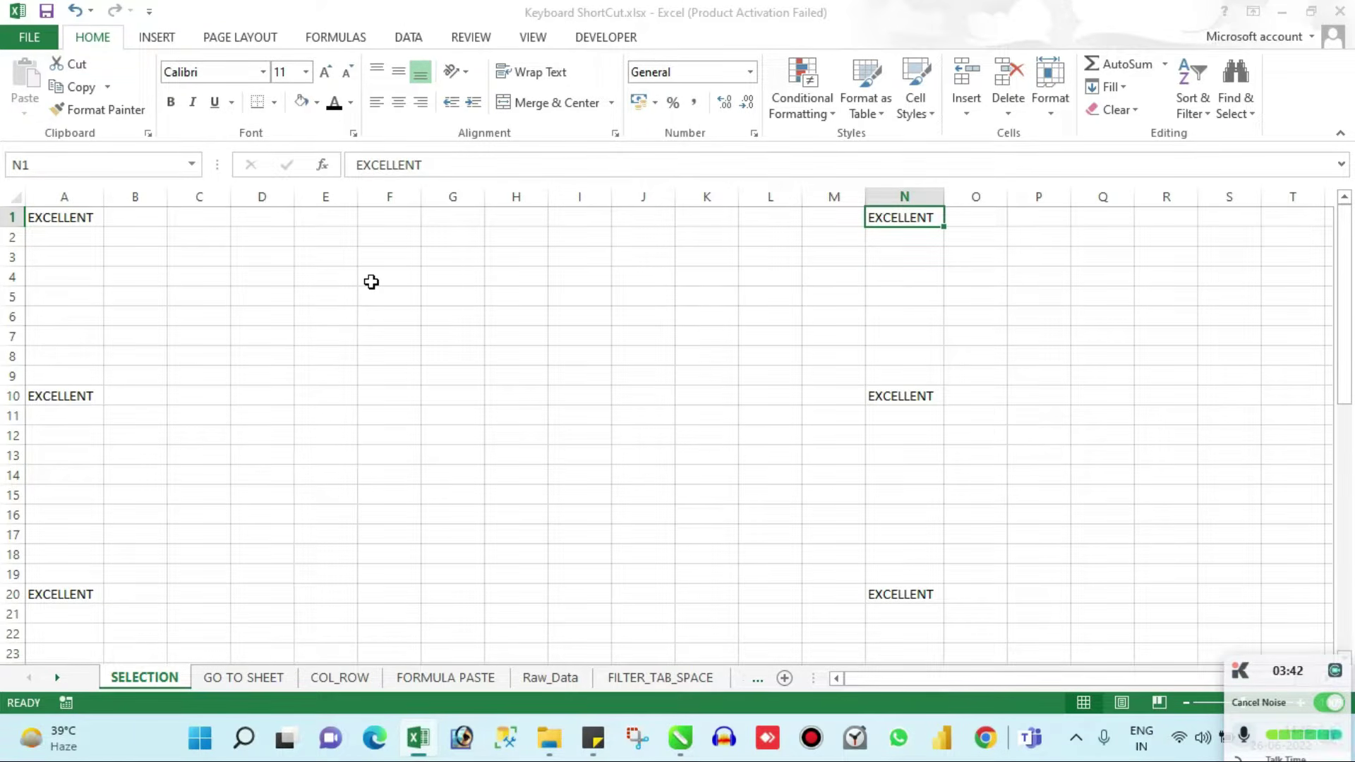
key("ctrl+Left")
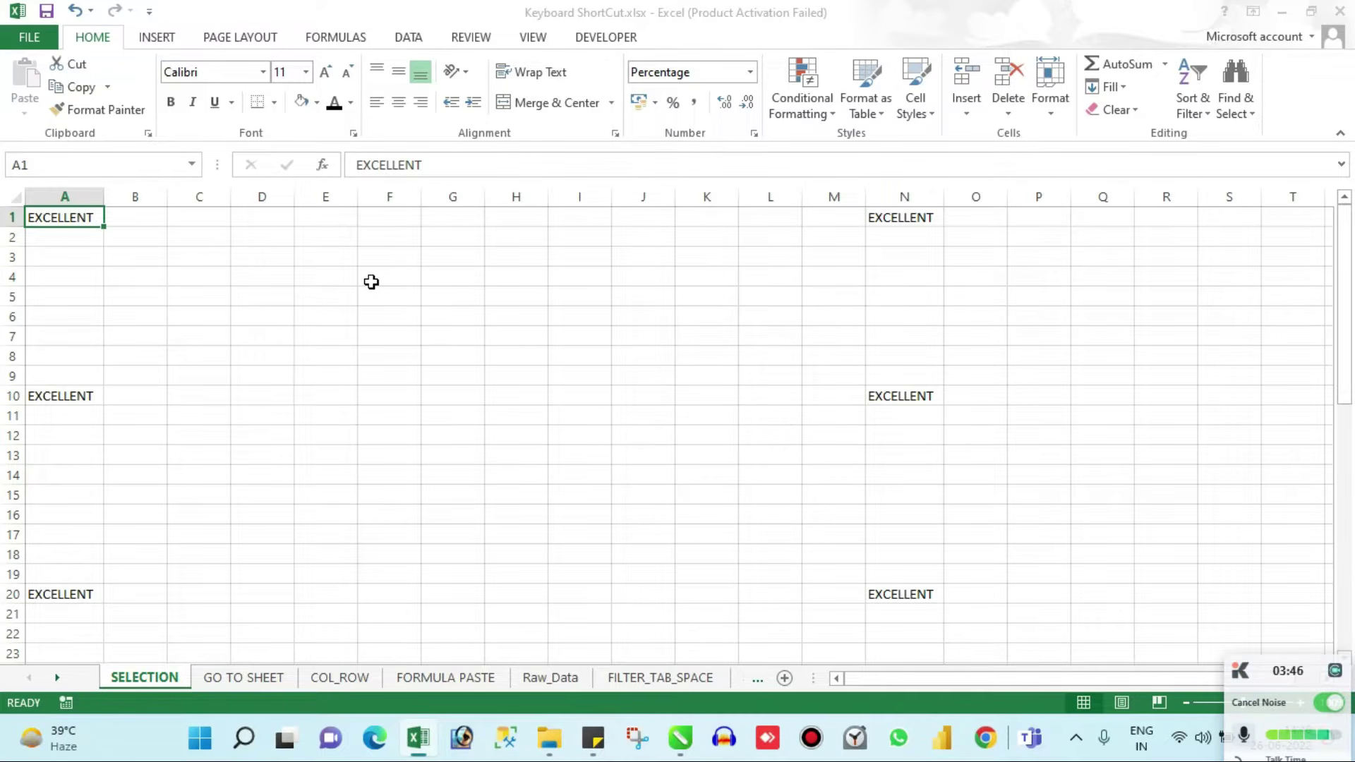
Move a few cells along row 1, jump back to A1, and step across to D1
key("Right")
key("Right")
key("Right")
key("ctrl+Left")
key("Right")
key("Right")
key("Right")
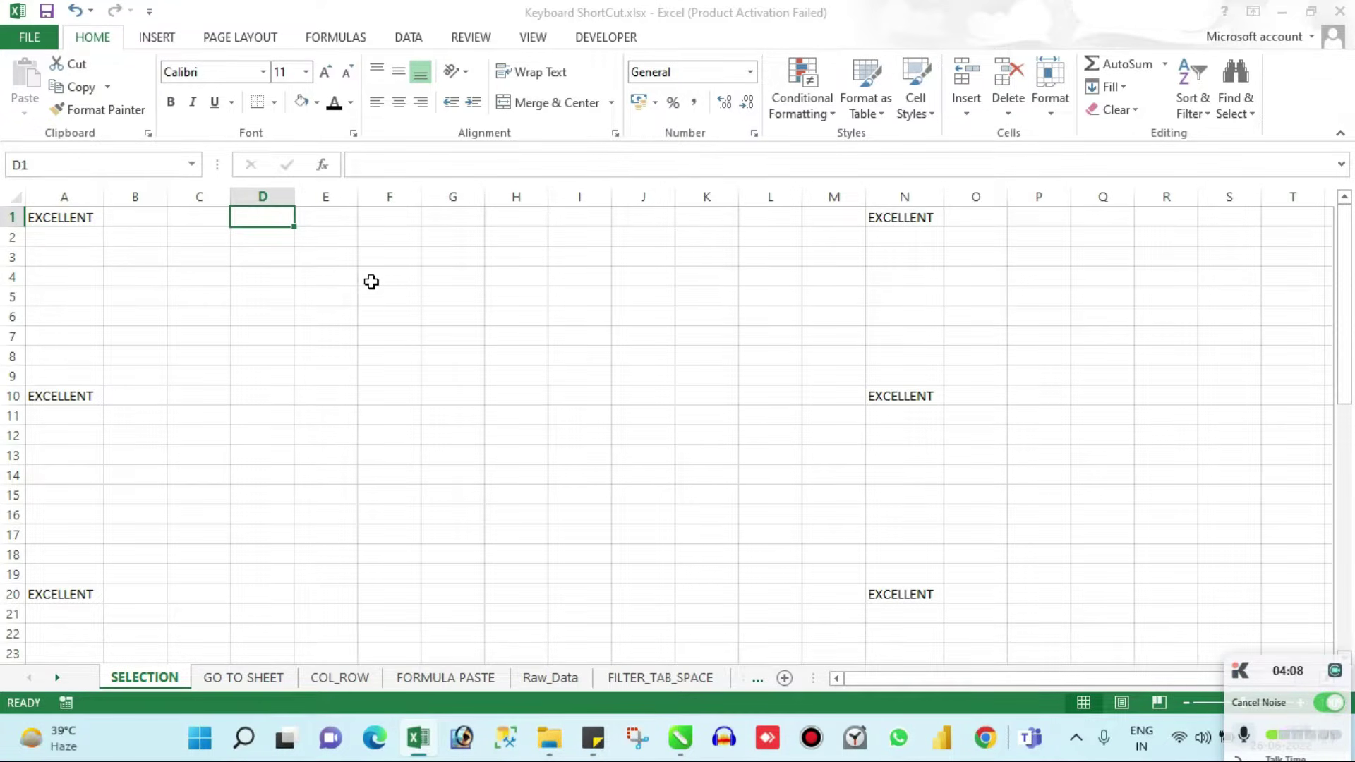
Select a few scattered cells in the upper part of the sheet, finishing on cell B1
left_click(471, 384)
left_click(583, 336)
left_click(452, 302)
left_click(238, 261)
left_click(148, 225)
key("Left")
key("Right")
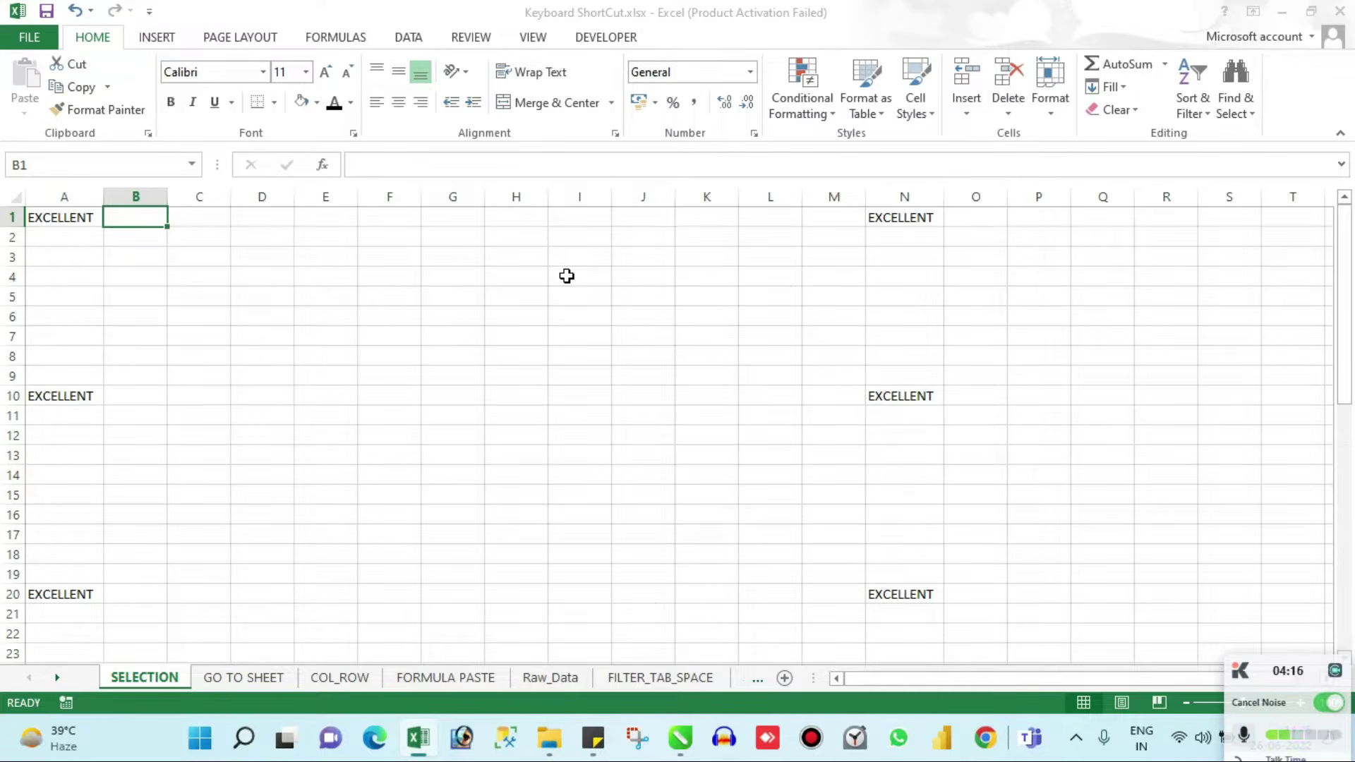
Select the filled cells A1 and N1 one after the other, returning to A1
left_click(80, 216)
key("ctrl+shift+5")
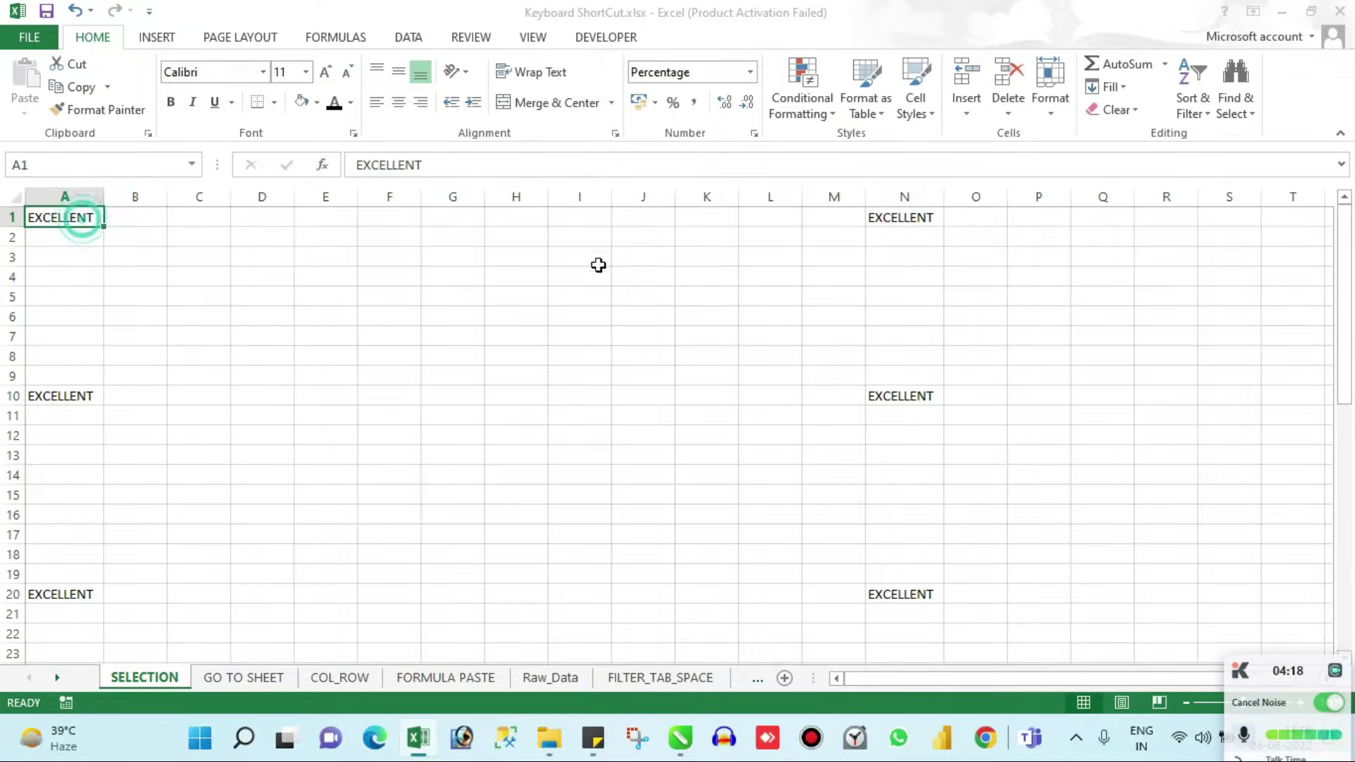
left_click(900, 221)
left_click(95, 223)
Step the active cell one column at a time along row 1 beyond G1, and jump back to A1
key("Right")
key("Right")
key("Right")
key("Right")
key("Right")
key("Right")
key("Right")
key("Right")
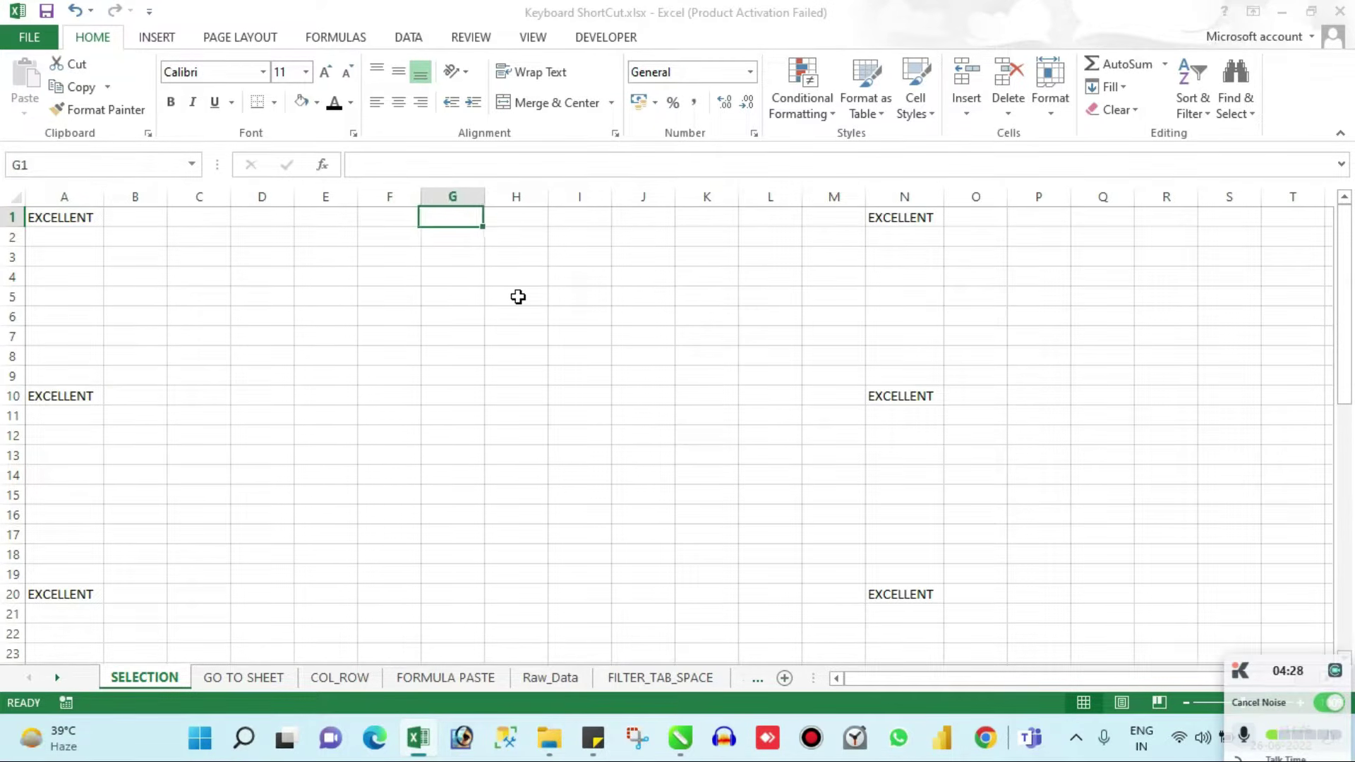
key("Right")
key("Right")
key("Right")
key("ctrl+Left")
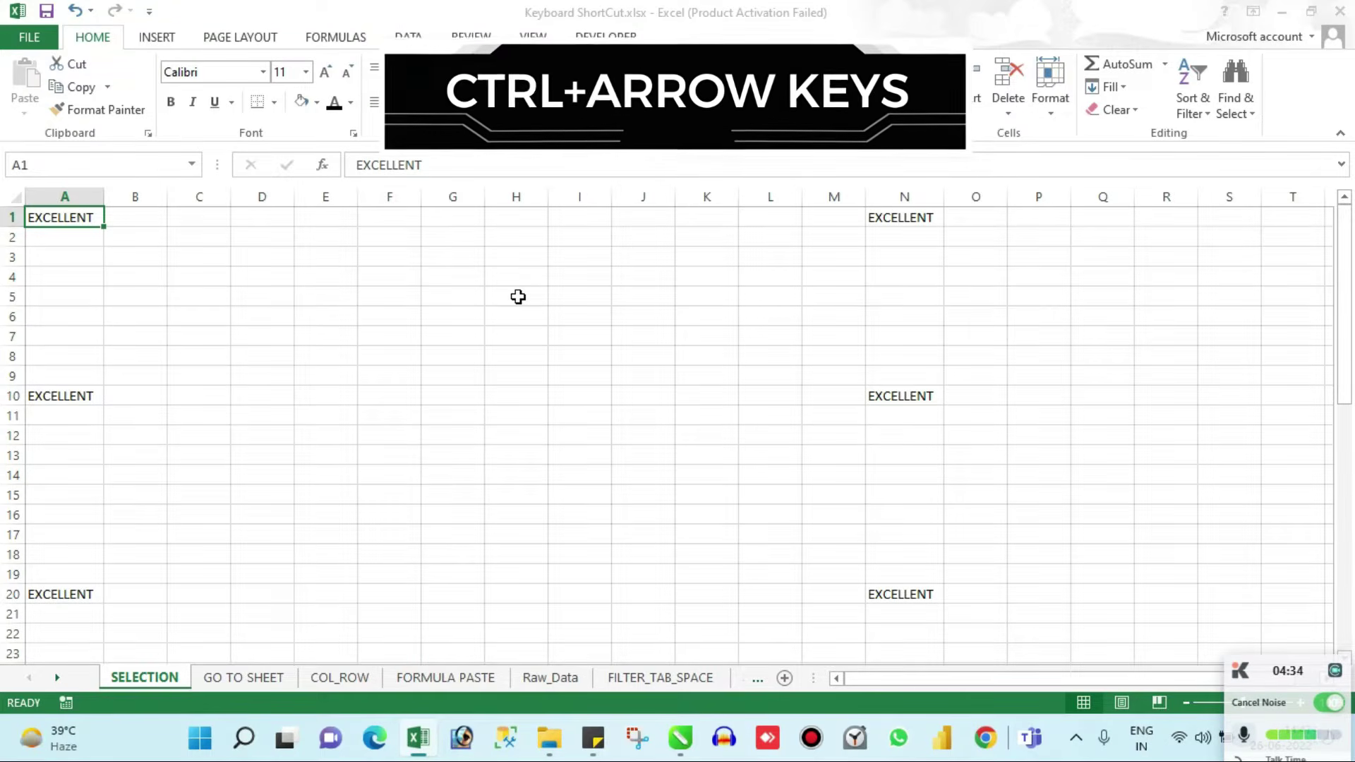
Jump along row 1 from A1 to the next filled cell, N1
key("ctrl+Right")
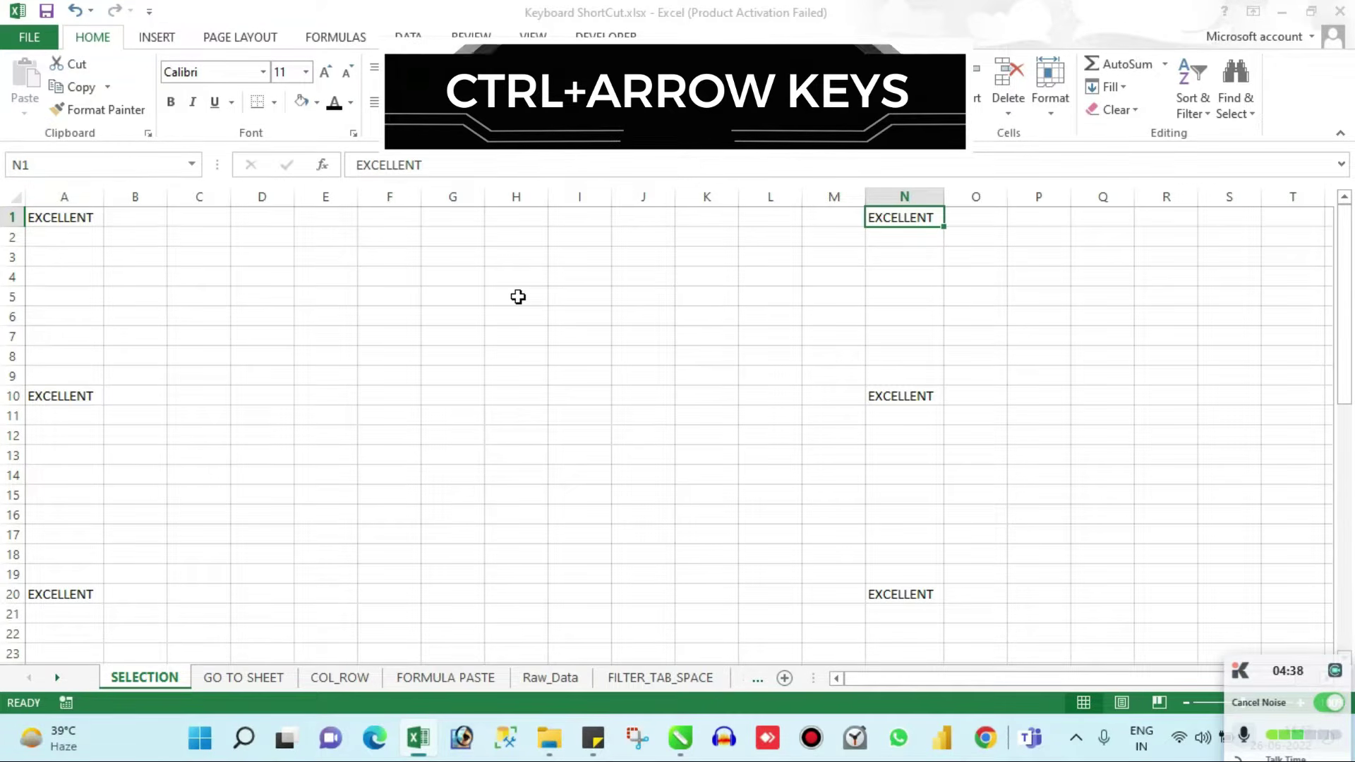
key("Right")
key("Left")
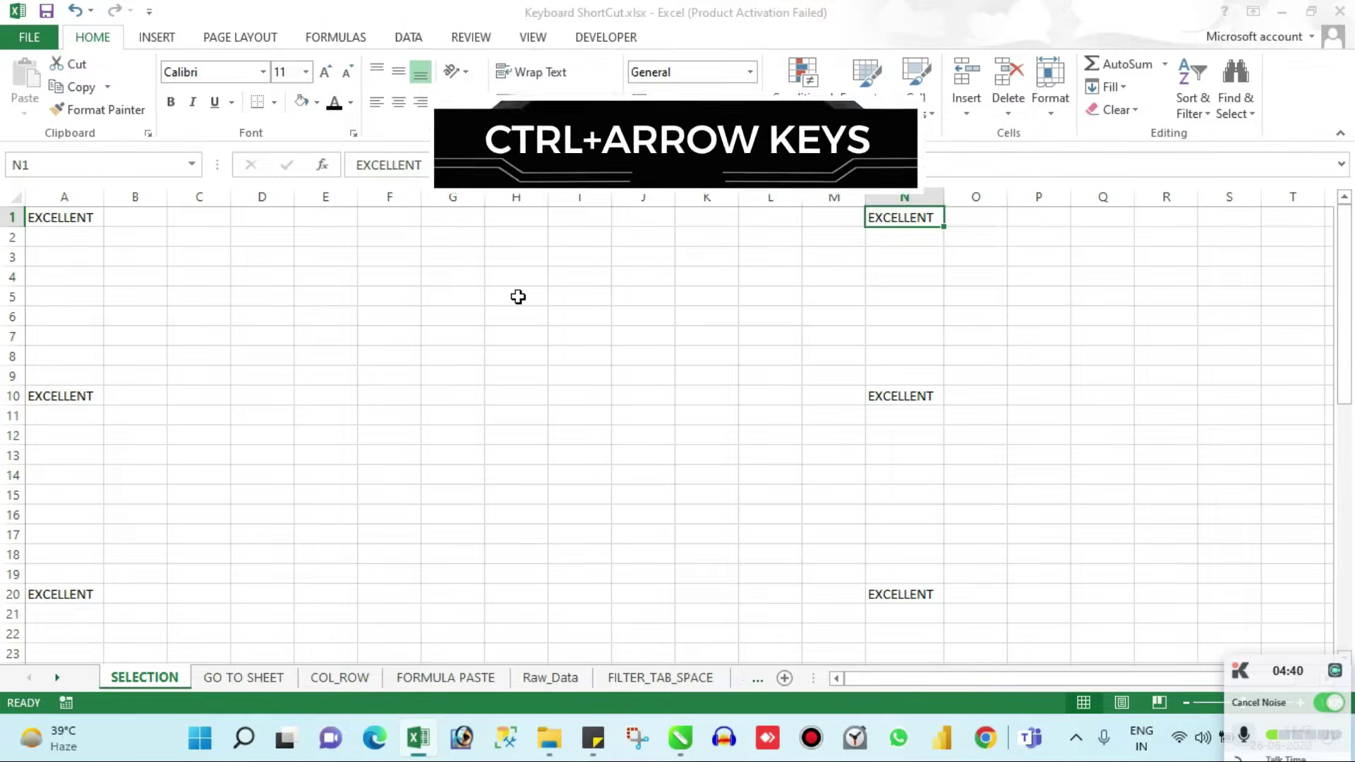
Step the active cell along row 1 out to AE1, and jump back to the filled cell N1
key("Right")
key("Right")
key("Right")
key("Right")
key("Right")
key("Right")
key("Right")
key("Right")
key("Right")
key("Right")
key("Right")
key("Right")
key("Right")
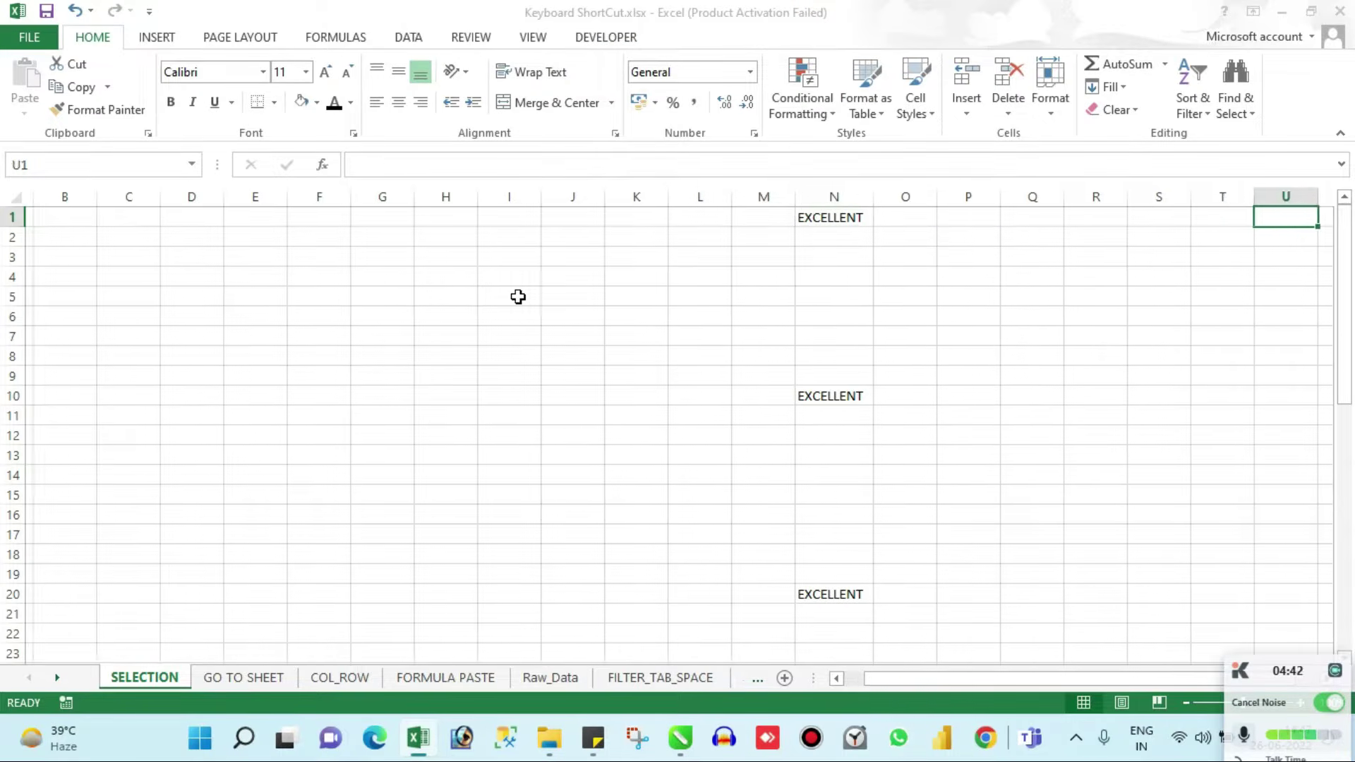
key("Right")
key("Right")
key("Right")
key("Right")
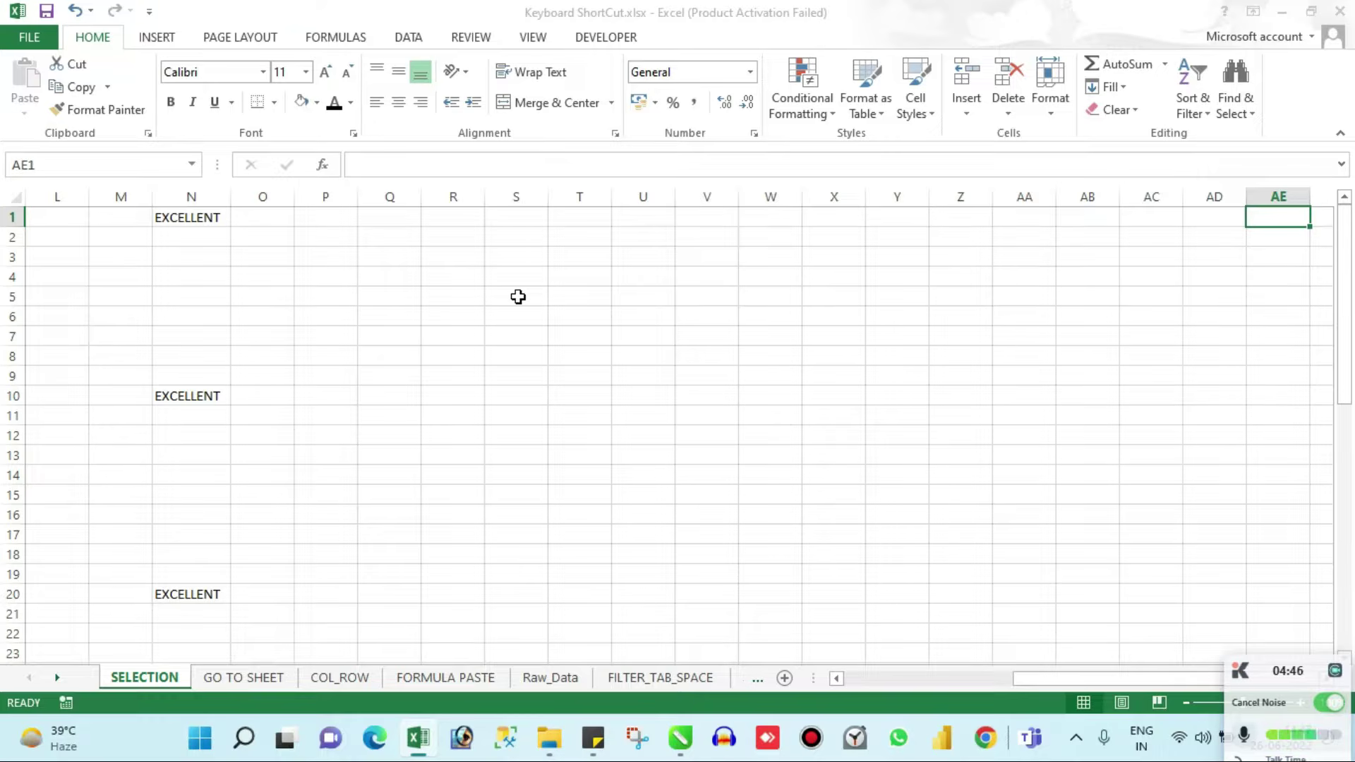
key("ctrl+Left")
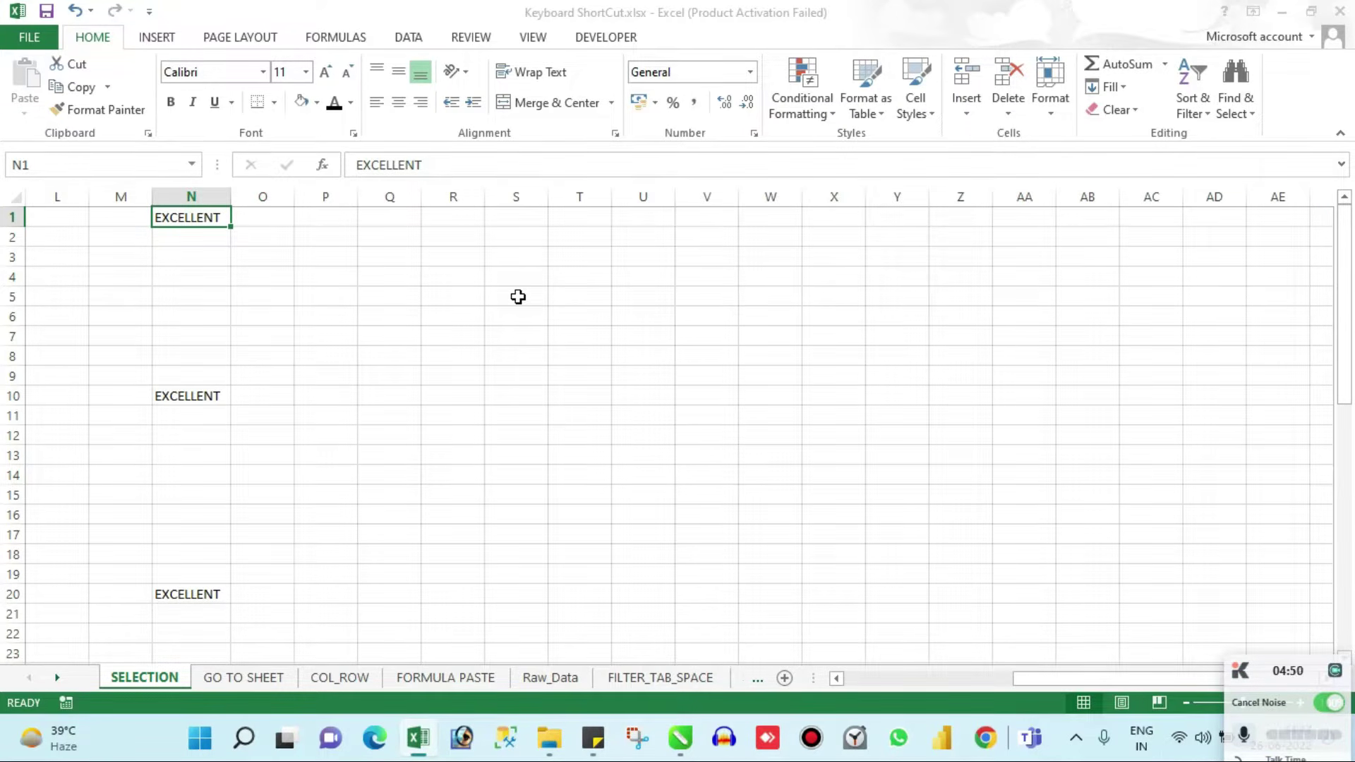
Jump to the sheet's last column at XFD1, and return through N1 to A1
key("ctrl+Right")
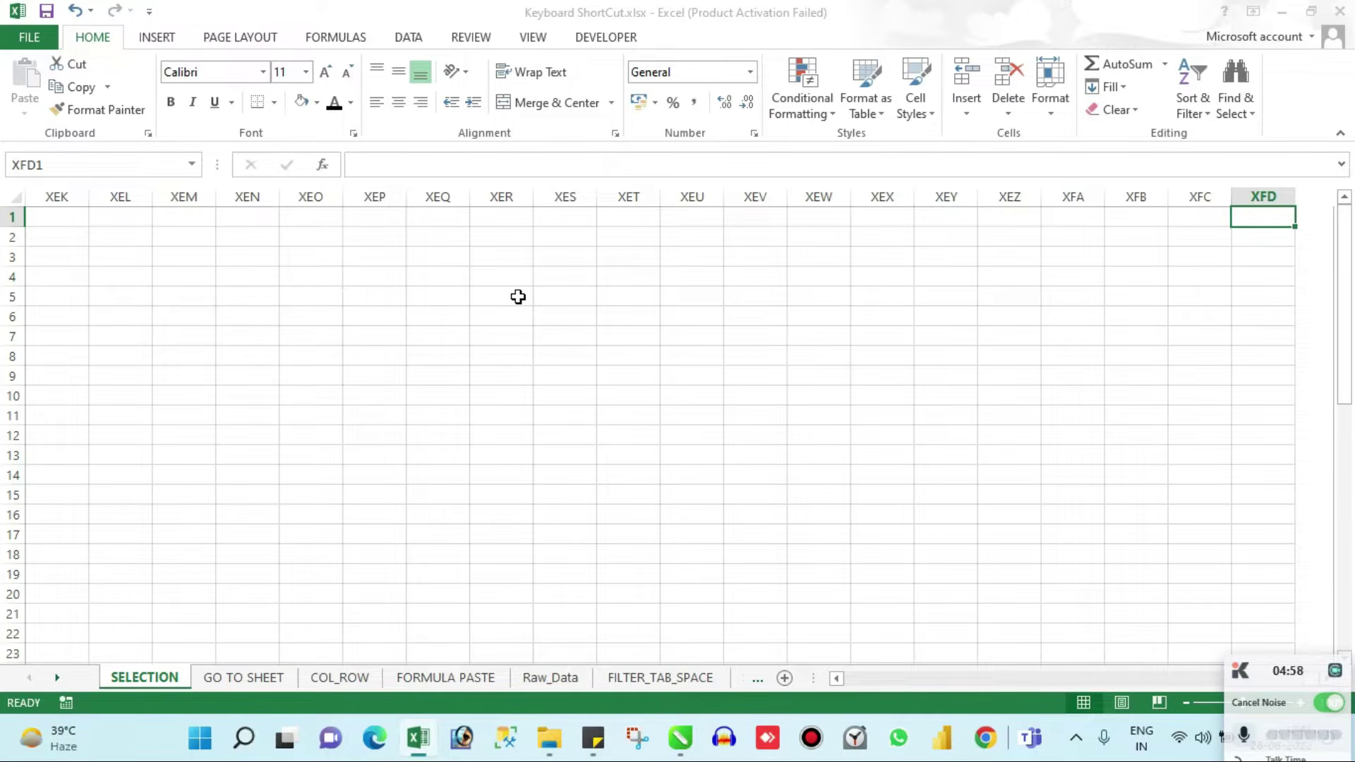
key("ctrl+Left")
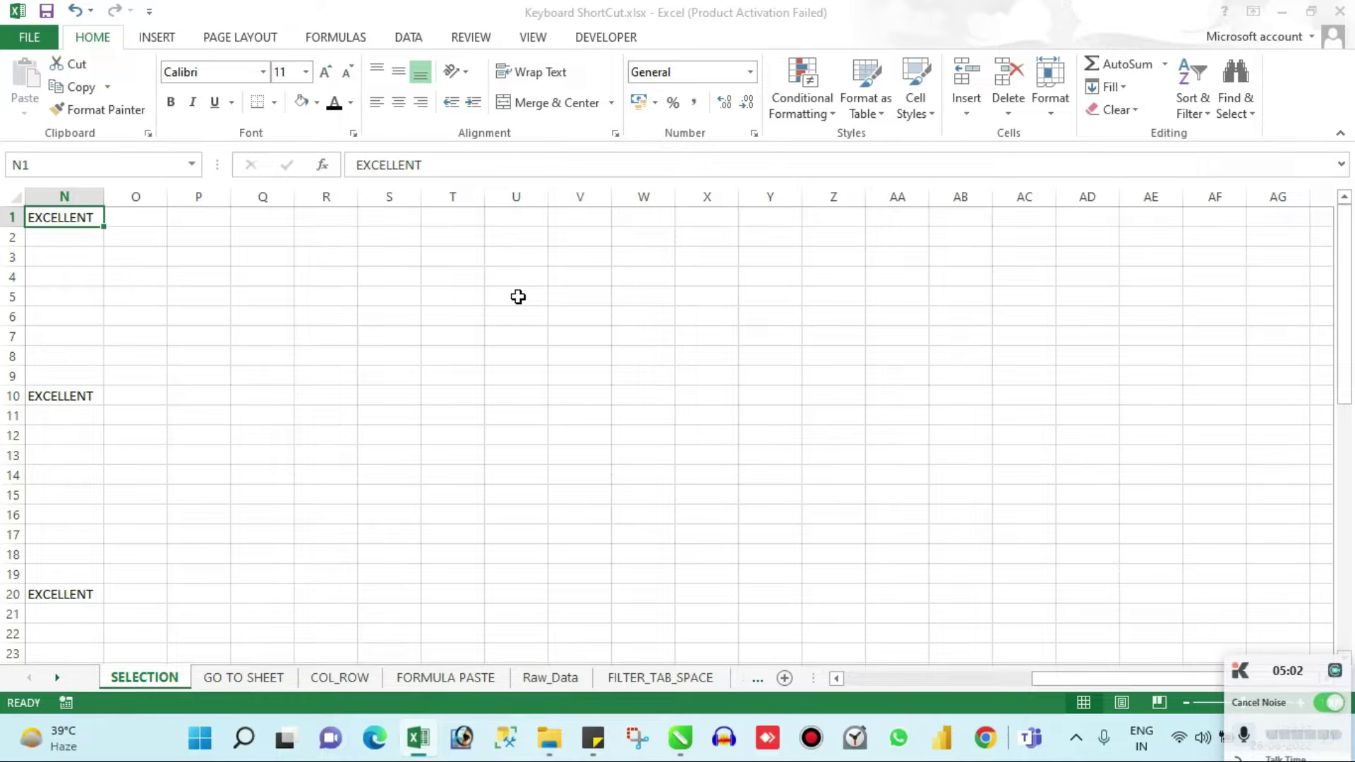
key("ctrl+Left")
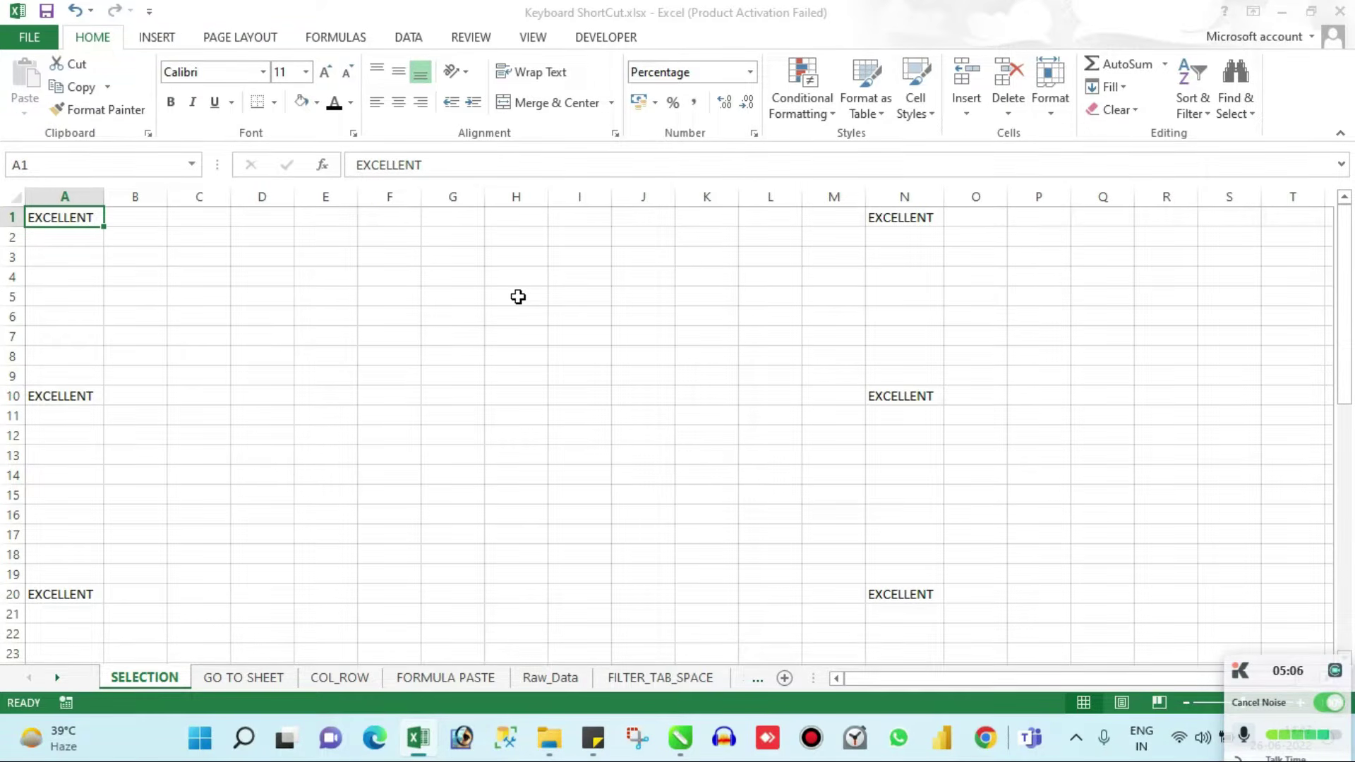
Jump down column A through its filled cells to the sheet's last row, A1048576
key("ctrl+Down")
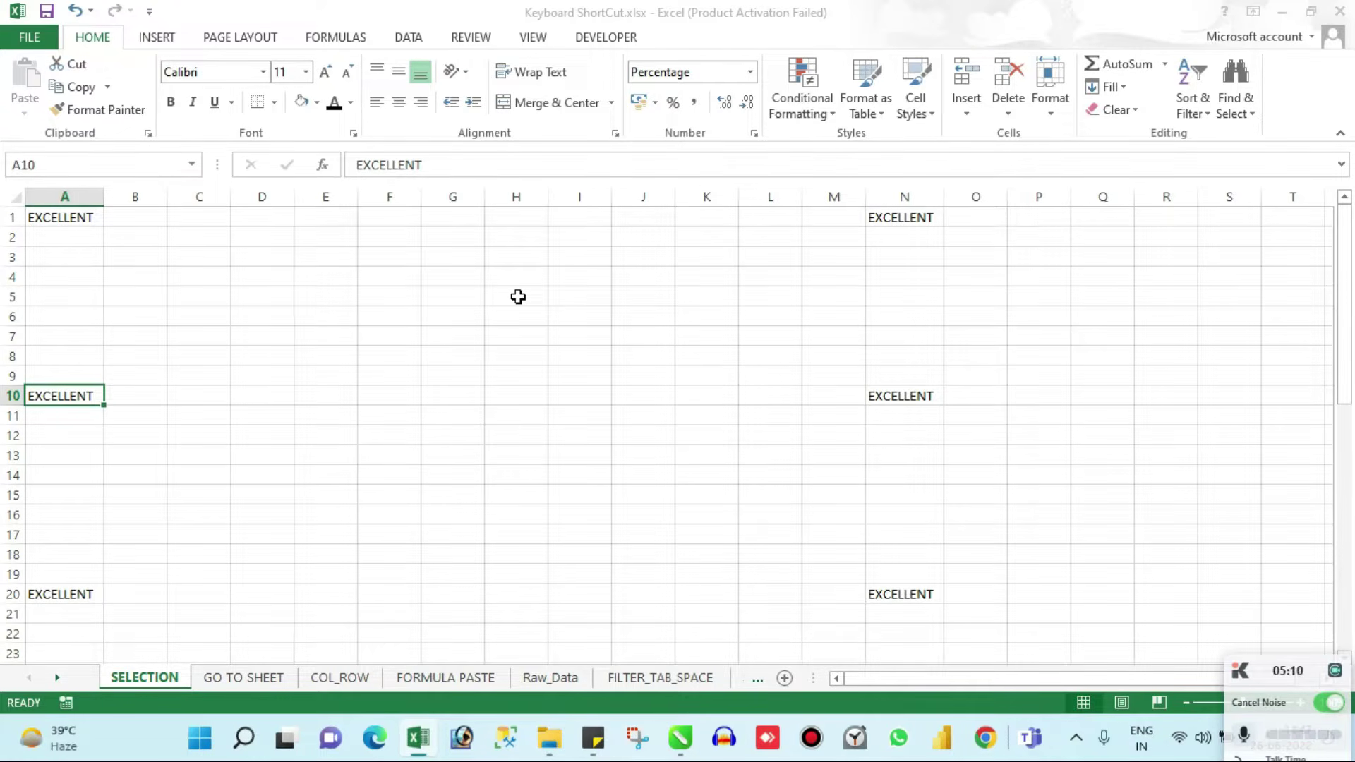
key("ctrl+Down")
key("ctrl+Down")
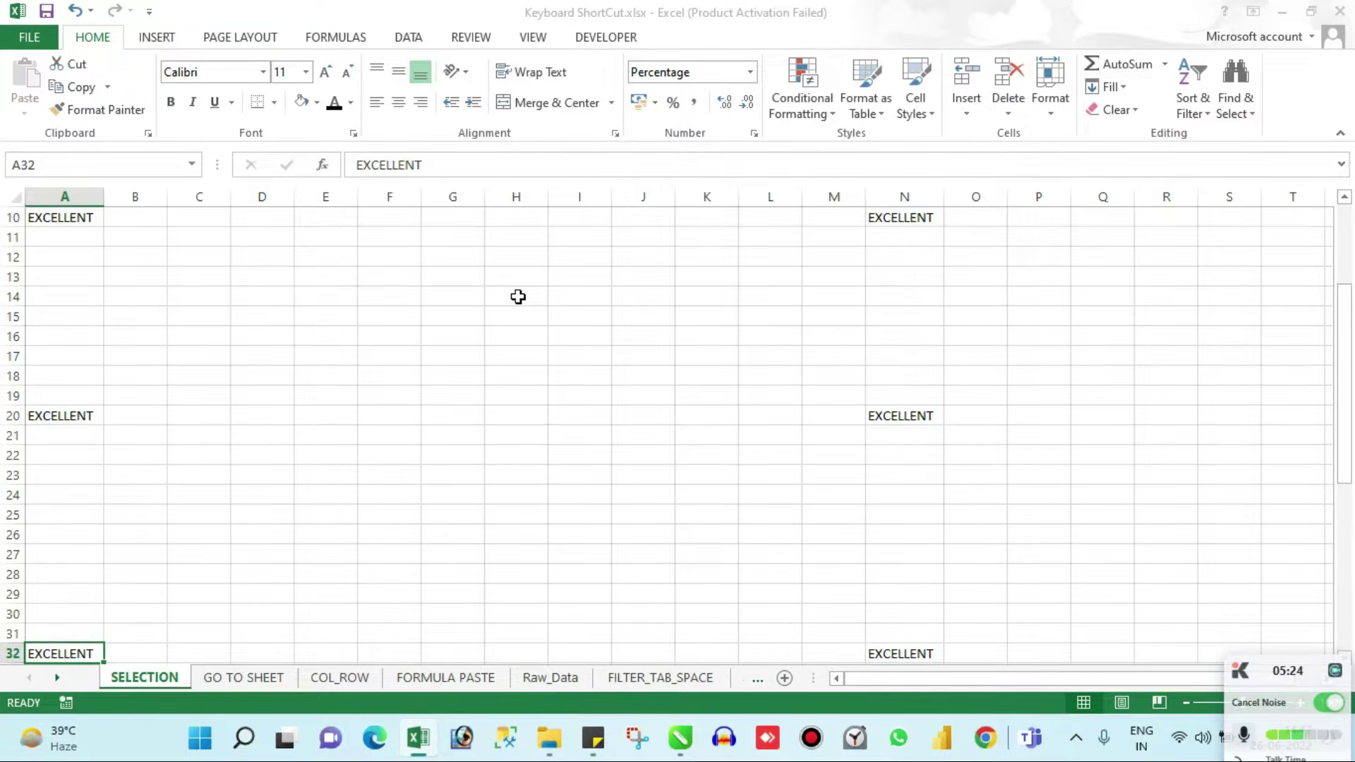
key("ctrl+Down")
key("ctrl+Down")
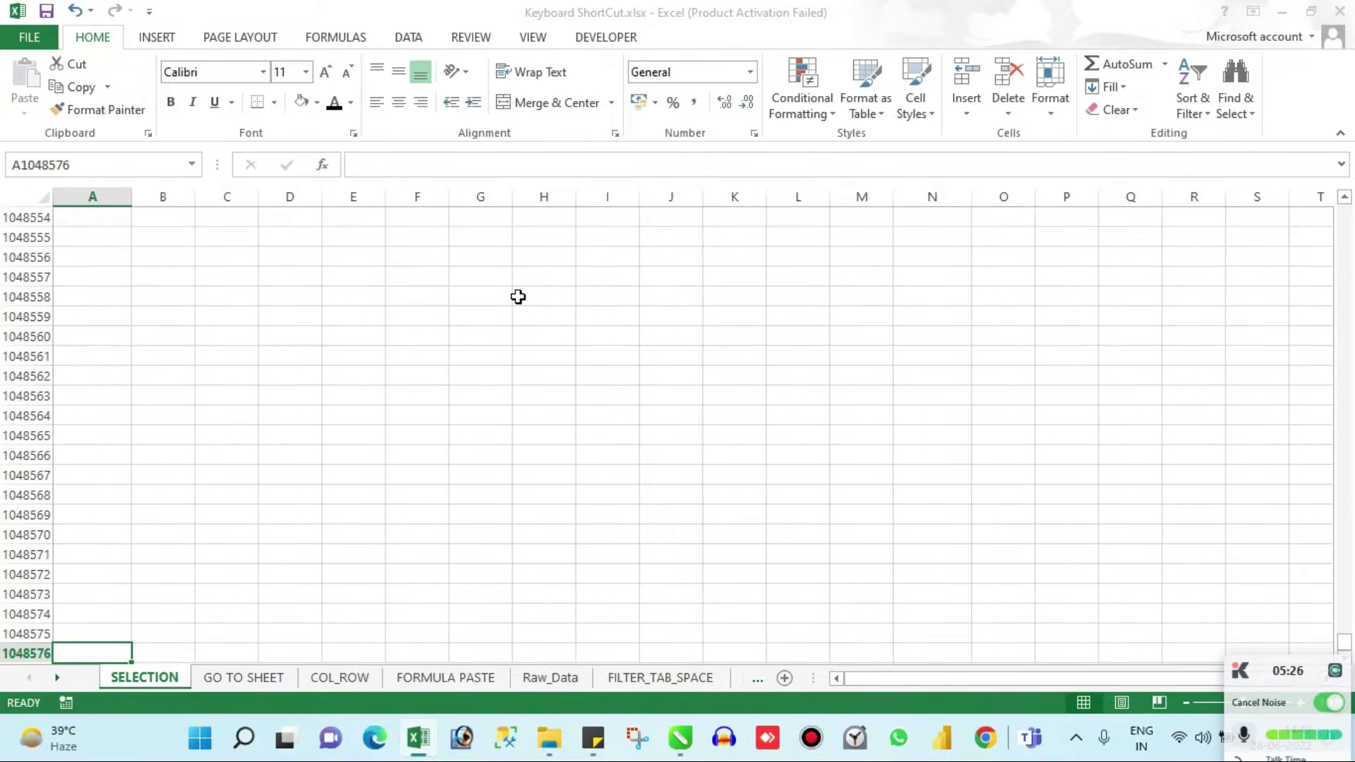
Jump back up column A to A1, and make one jump across to N1 and back
key("ctrl+Up")
key("ctrl+Up")
key("ctrl+Up")
key("ctrl+Up")
key("ctrl+Up")
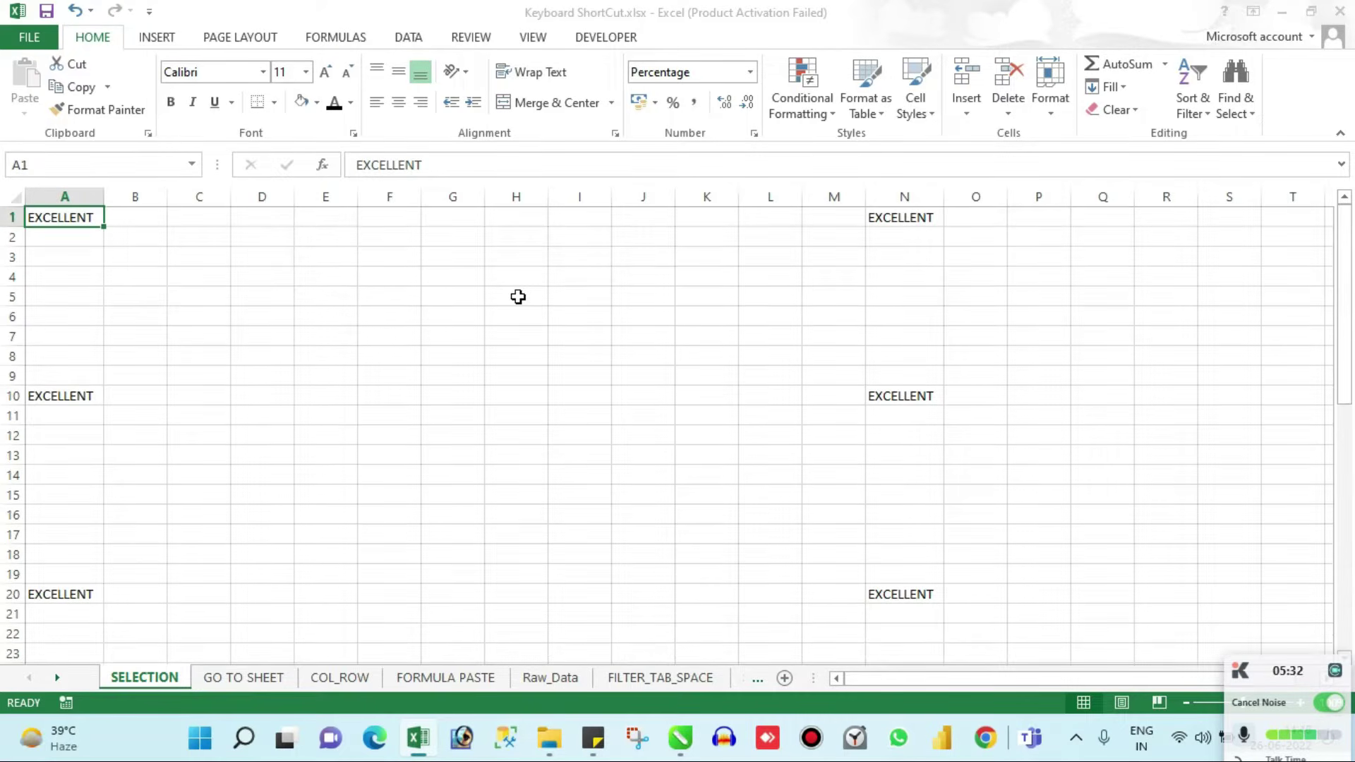
key("ctrl+Right")
key("ctrl+Left")
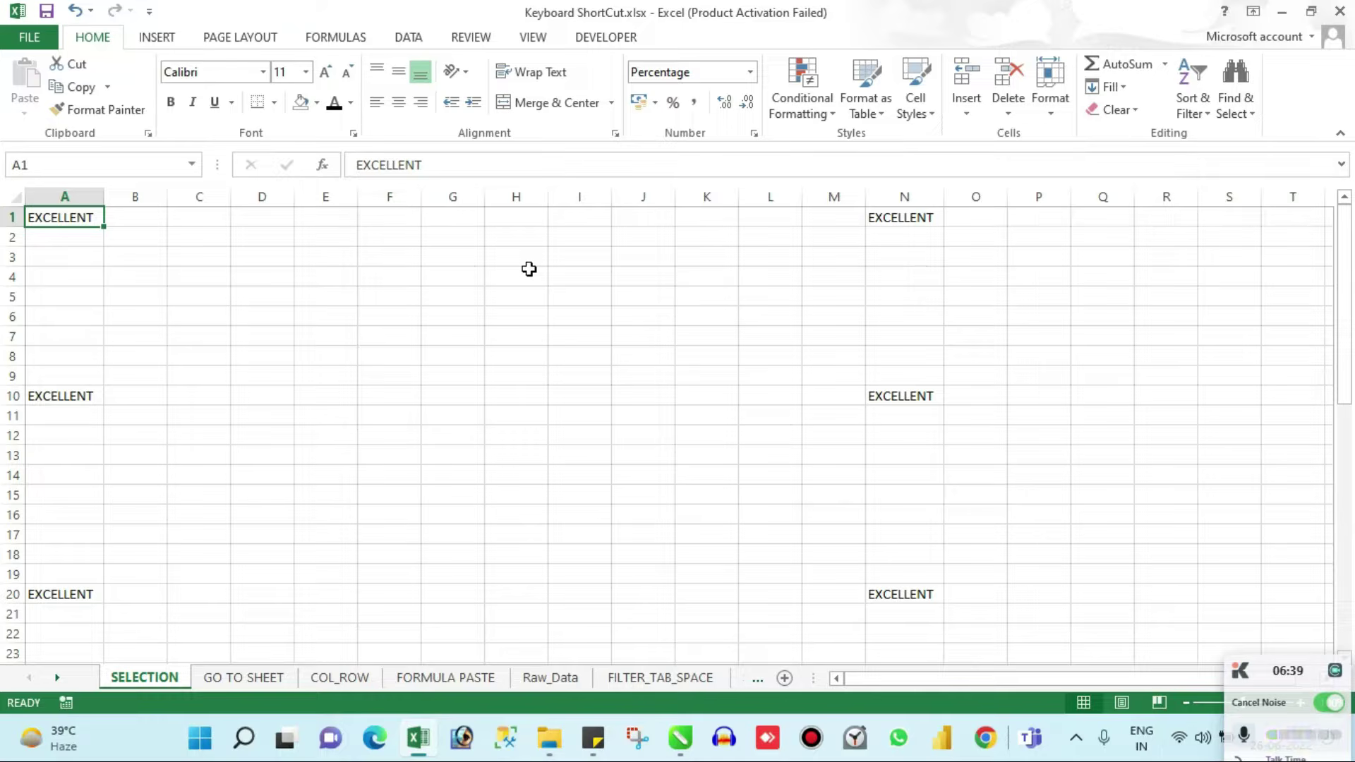
Extend the selection from A1 along row 1 to cover A1:L1
key("shift+Right")
key("shift+Right")
key("shift+Right")
key("shift+Right")
key("shift+Right")
key("shift+Right")
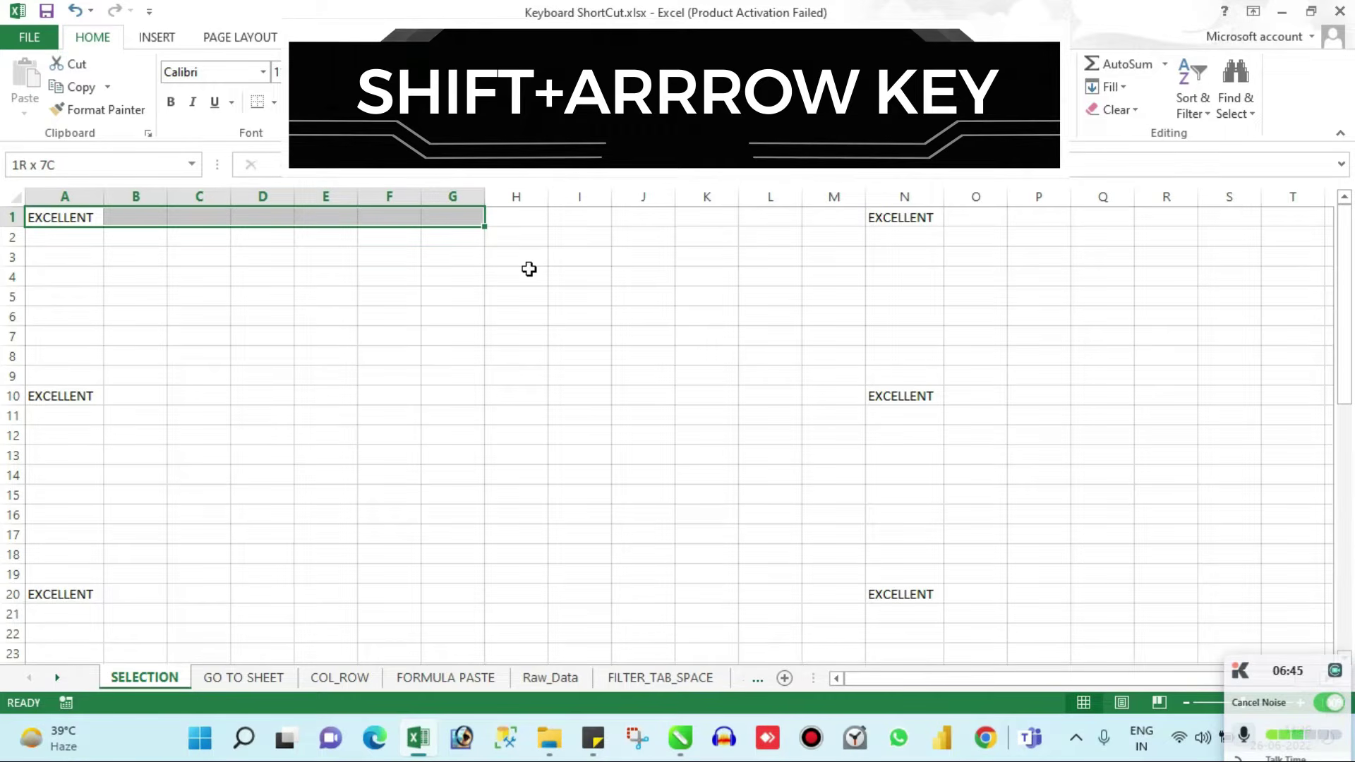
key("shift+Right")
key("shift+Right")
key("shift+Right")
key("shift+Right")
key("shift+Right")
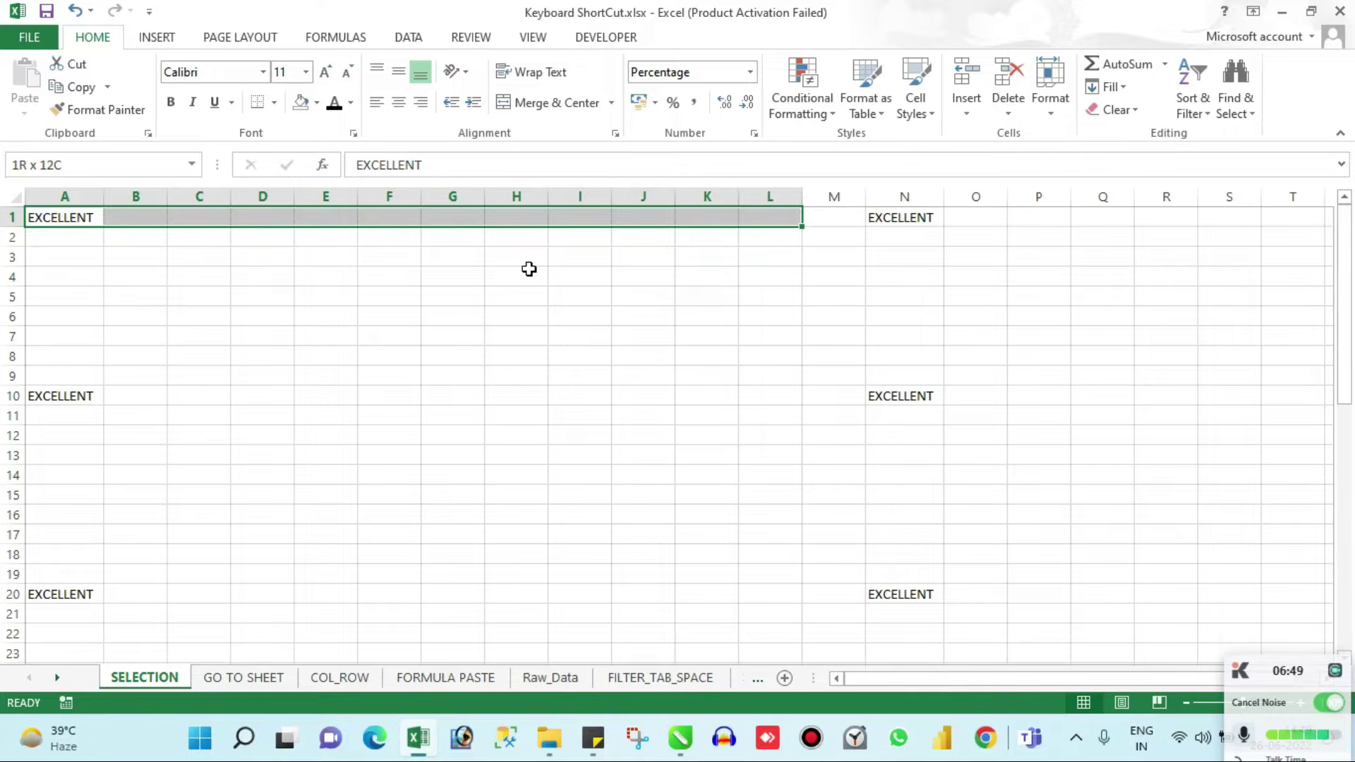
Extend the selection down to row 18 so that it covers A1:L18
key("shift+Down")
key("shift+Down")
key("shift+Down")
key("shift+Down")
key("shift+Down")
key("shift+Down")
key("shift+Down")
key("shift+Down")
key("shift+Down")
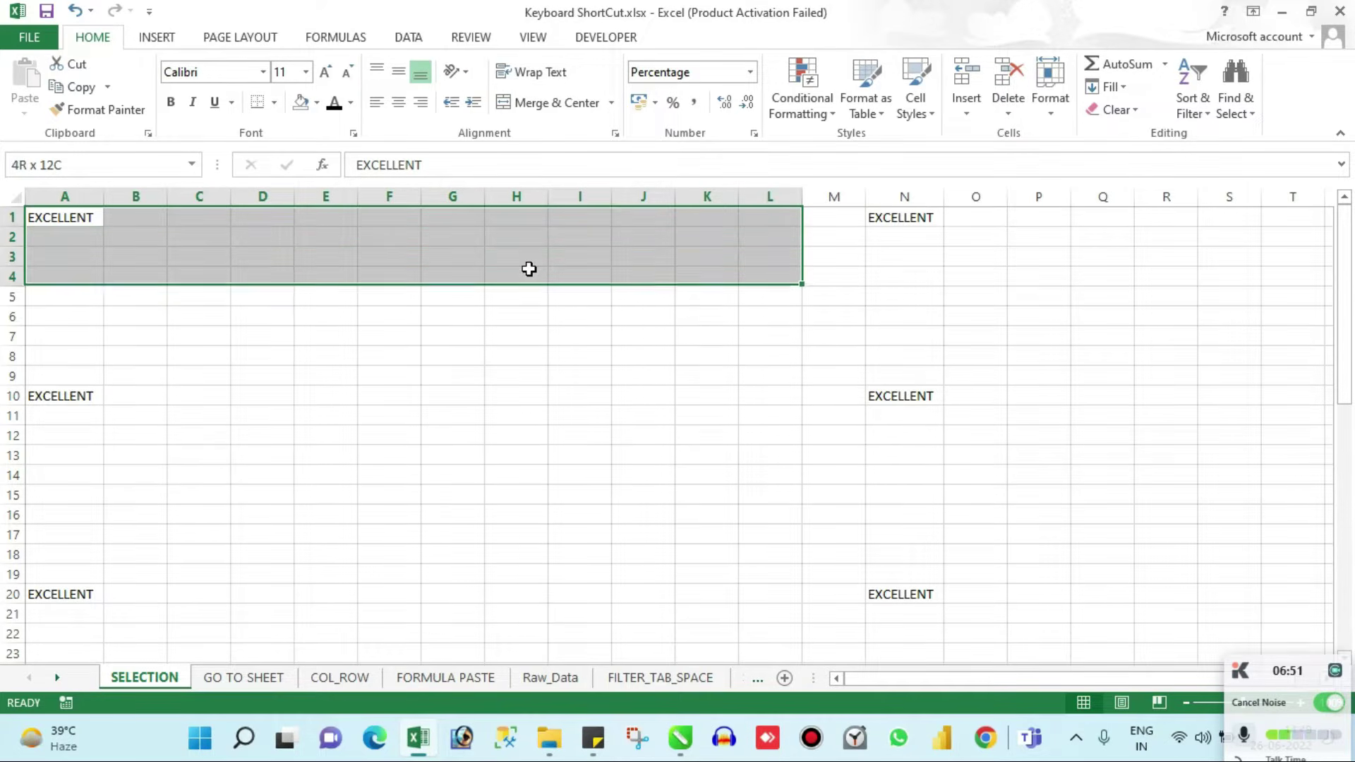
key("shift+Down")
key("shift+Down")
key("shift+Down")
key("shift+Down")
key("shift+Down")
key("shift+Down")
key("shift+Down")
key("shift+Down")
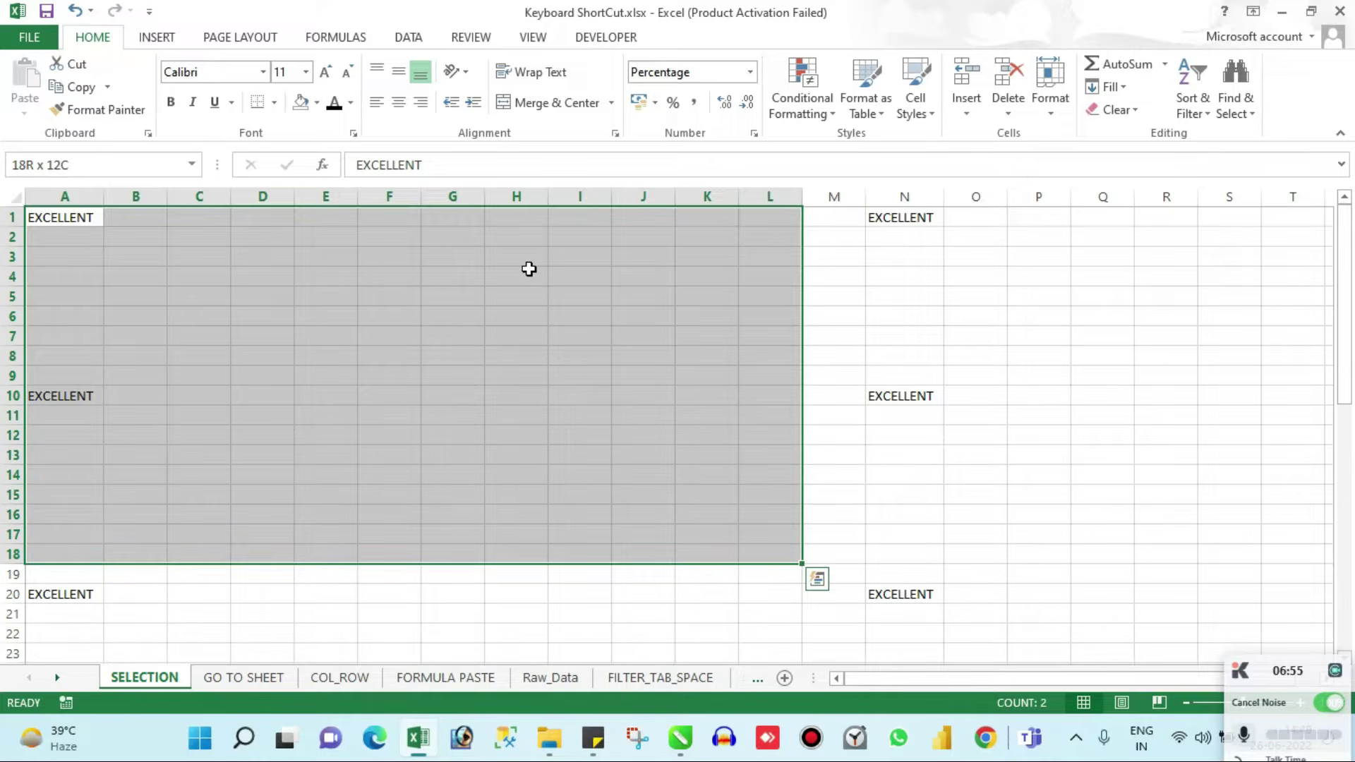
Shrink the selected range to columns A through D and rows 1 through 6
key("shift+Left")
key("shift+Left")
key("shift+Left")
key("shift+Left")
key("shift+Left")
key("shift+Left")
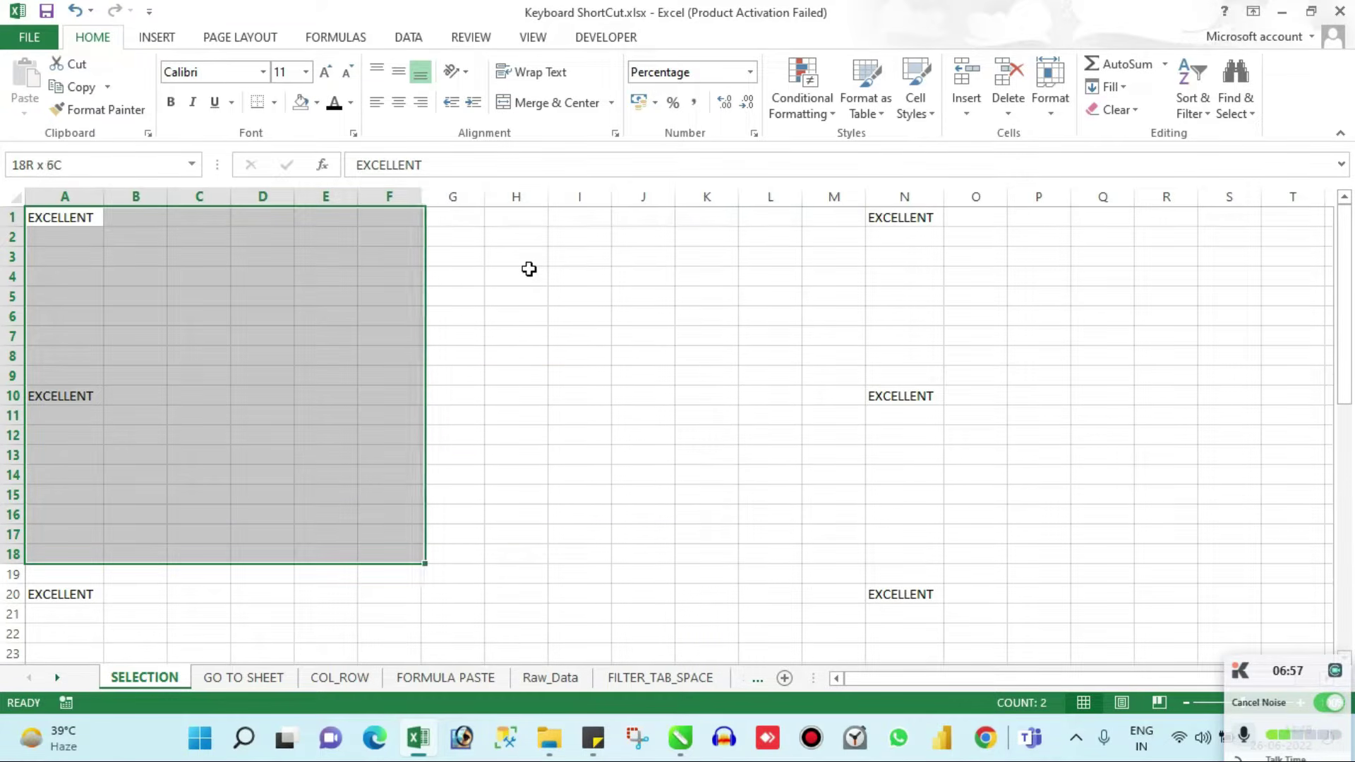
key("shift+Left")
key("shift+Left")
key("shift+Up")
key("shift+Up")
key("shift+Up")
key("shift+Up")
key("shift+Up")
key("shift+Up")
key("shift+Up")
key("shift+Up")
key("shift+Up")
key("shift+Up")
key("shift+Up")
key("shift+Up")
Resize the selection to 13 rows by 10 columns, covering A1:J13
key("shift+Right")
key("shift+Right")
key("shift+Right")
key("shift+Right")
key("shift+Right")
key("shift+Right")
key("shift+Right")
key("shift+Right")
key("shift+Down")
key("shift+Down")
key("shift+Down")
key("shift+Down")
key("shift+Down")
key("shift+Down")
key("shift+Down")
key("shift+Left")
key("shift+Left")
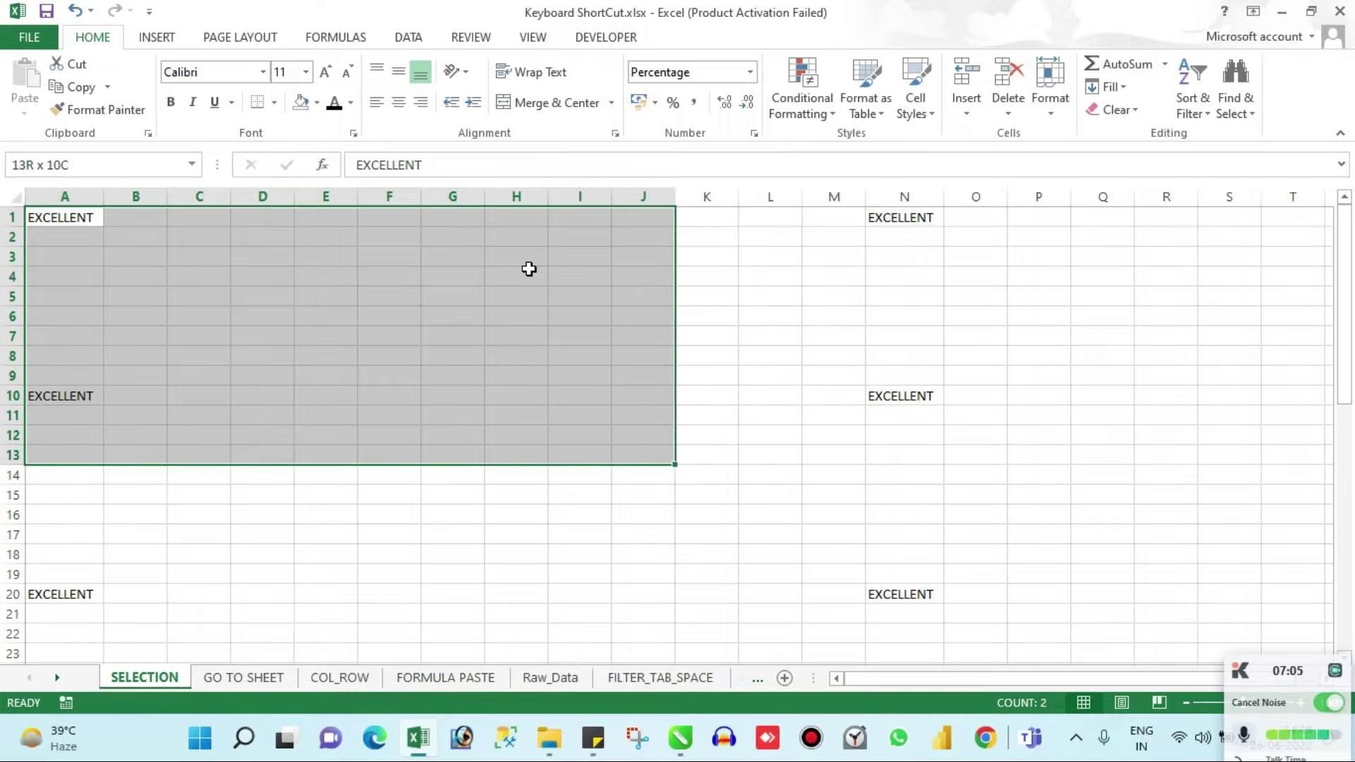
Reduce the selection to five columns and six rows, covering A1:E6
key("shift+Left")
key("shift+Left")
key("shift+Left")
key("shift+Left")
key("shift+Left")
key("shift+Up")
key("shift+Up")
key("shift+Up")
key("shift+Up")
key("shift+Up")
key("shift+Up")
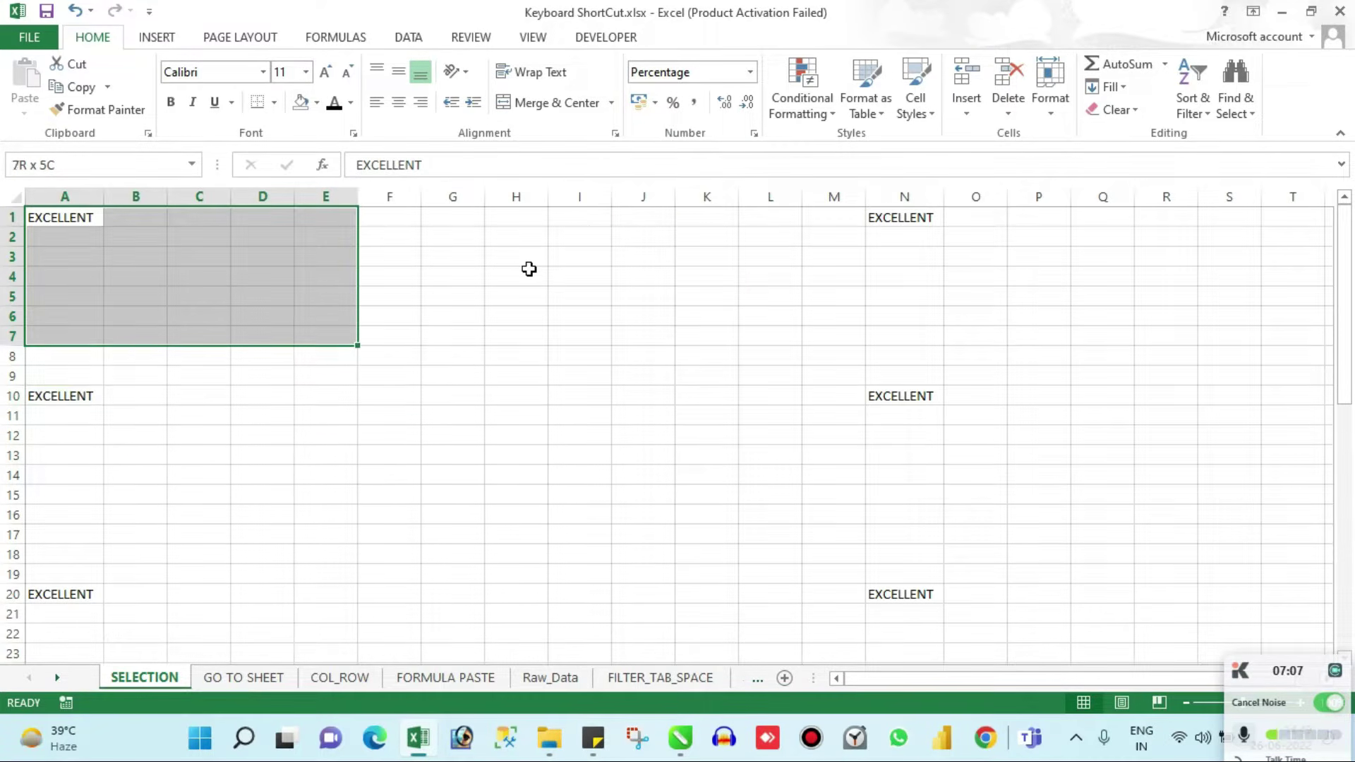
key("shift+Up")
Widen the six-row selection to column N so that it covers A1:N6
key("shift+Right")
key("shift+Right")
key("shift+Right")
key("shift+Right")
key("shift+Right")
key("shift+Right")
key("shift+Right")
key("shift+Right")
key("shift+Right")
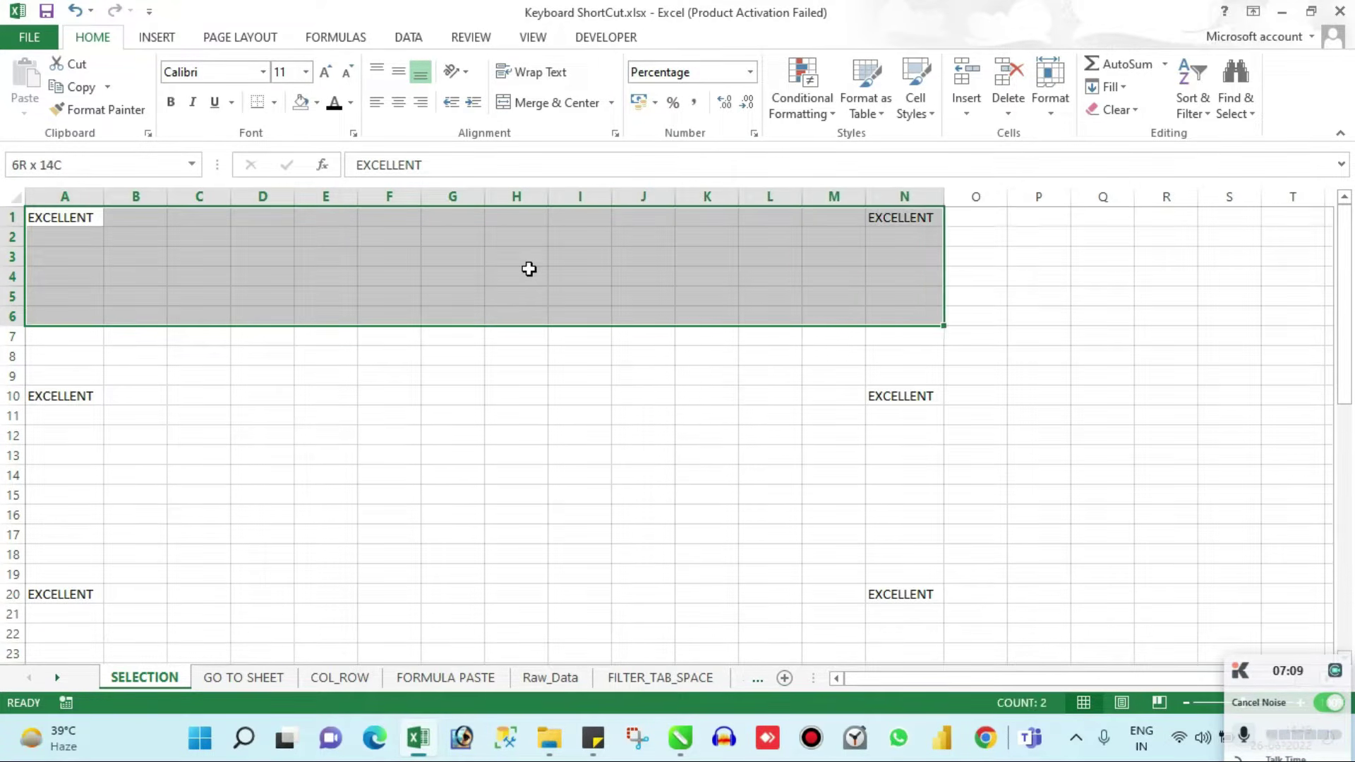
Resize the selection to seven rows by nine columns, covering A1:I7
key("shift+Down")
key("shift+Left")
key("shift+Left")
key("shift+Left")
key("shift+Left")
key("shift+Left")
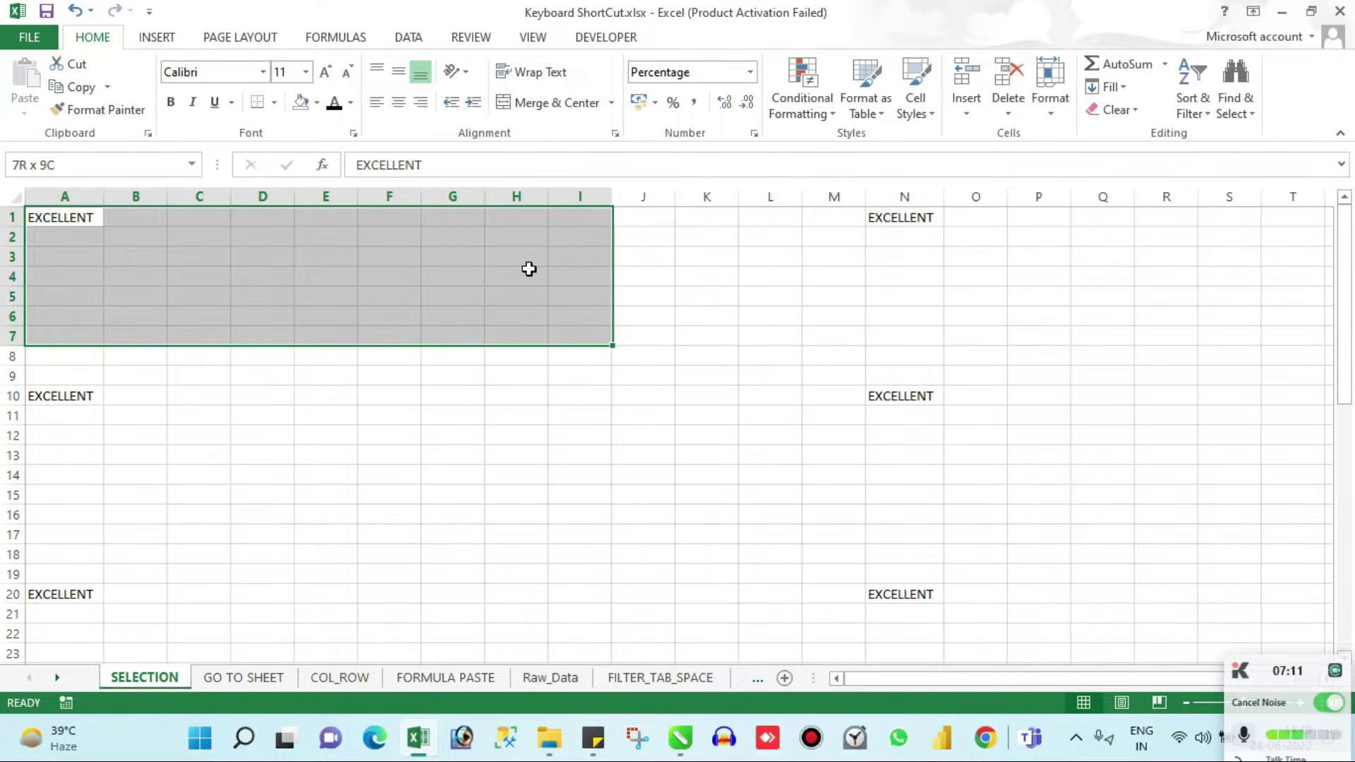
Shrink the selection column by column and row by row down to the single cell A1
key("shift+Left")
key("shift+Left")
key("shift+Left")
key("shift+Left")
key("shift+Left")
key("shift+Left")
key("shift+Left")
key("shift+Left")
key("shift+Up")
key("shift+Up")
key("shift+Up")
key("shift+Up")
key("shift+Up")
key("shift+Up")
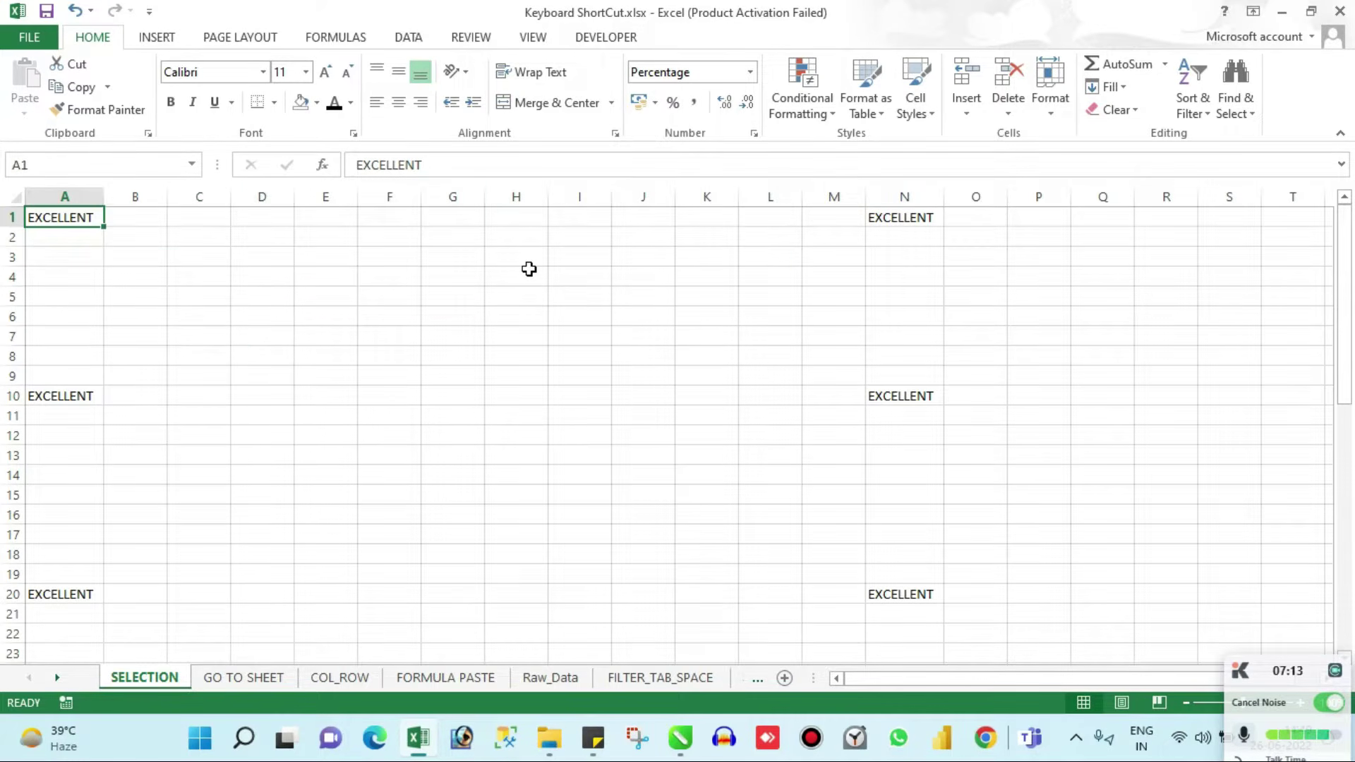
Extend the selection from A1 to the filled cell N10, covering A1:N10, and clear that selection
left_click(913, 219, "shift")
left_click(899, 392, "shift")
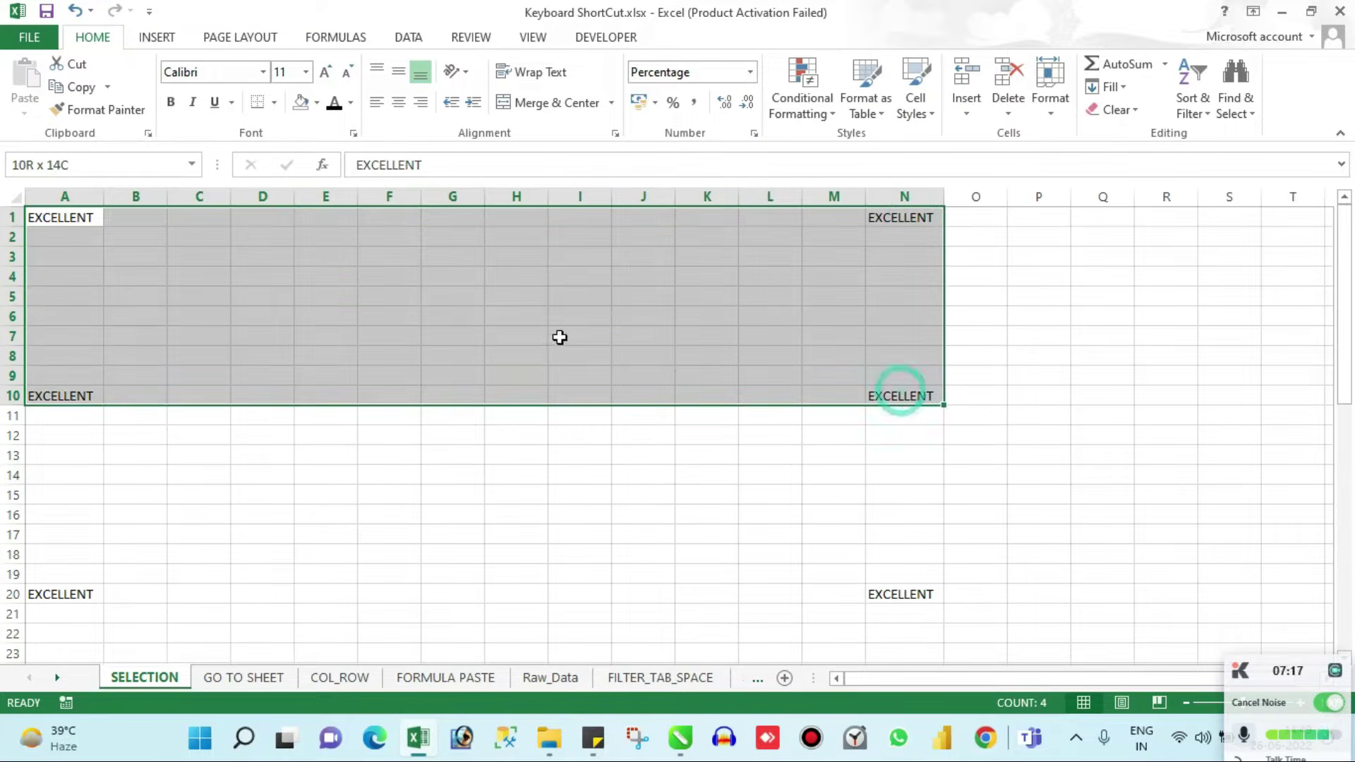
left_click(272, 276)
left_click(272, 276)
Starting from A1, extend the selection across to filled column N and down block by block to row 51
left_click(83, 216)
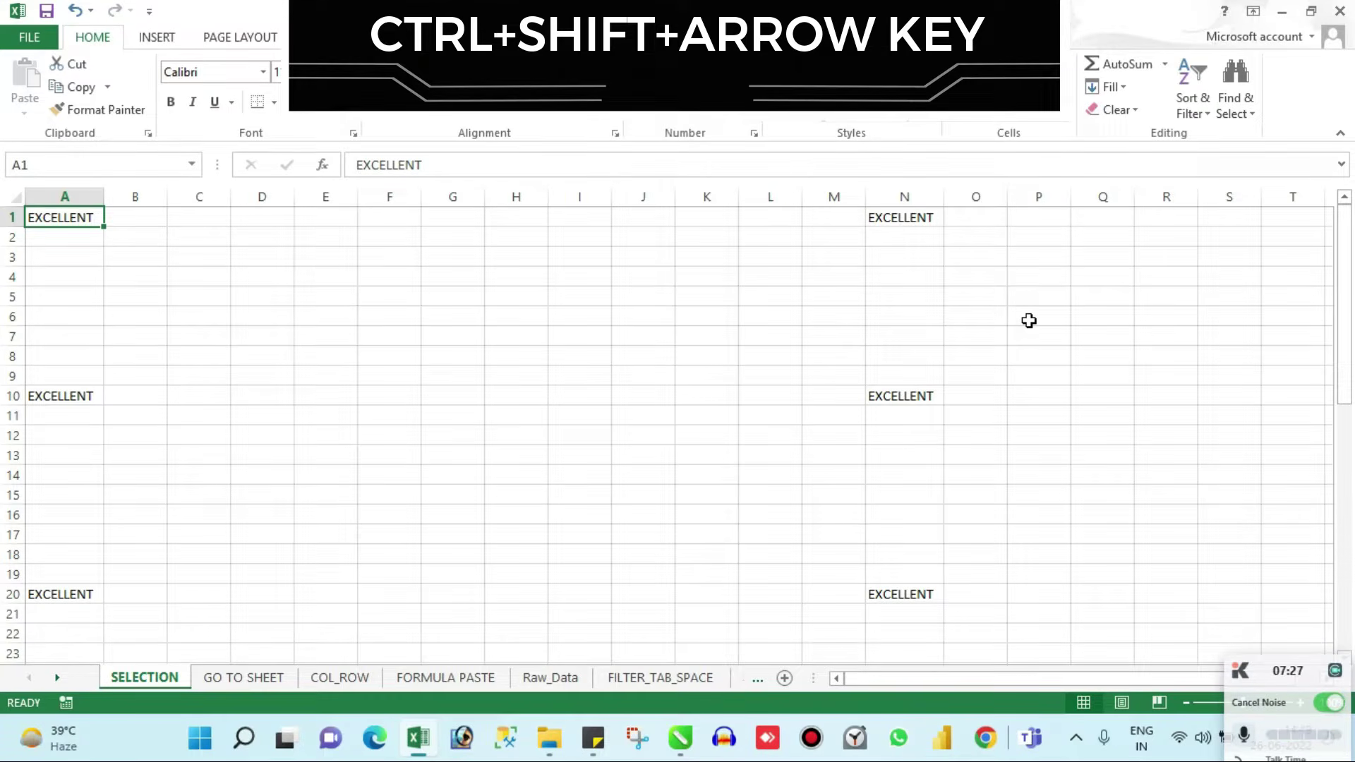
key("ctrl+shift+Right")
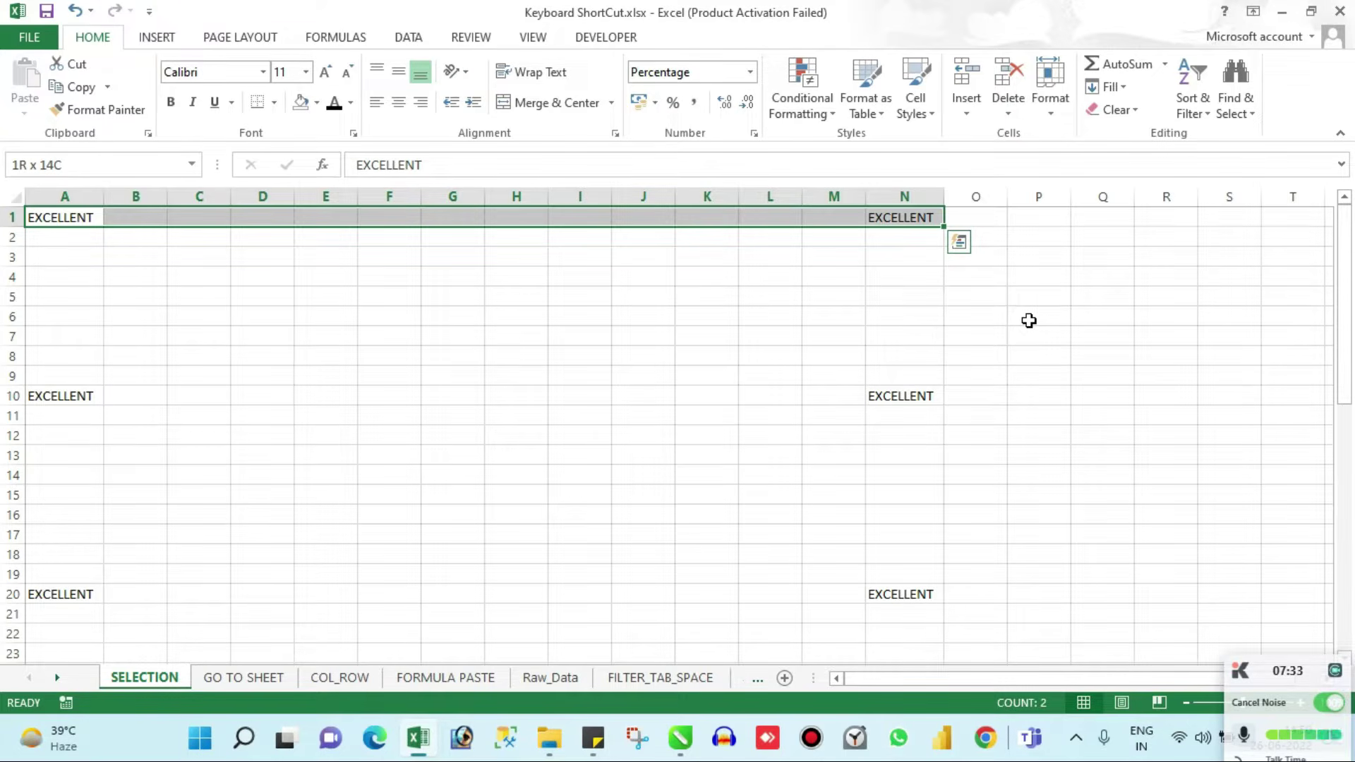
key("ctrl+shift+Down")
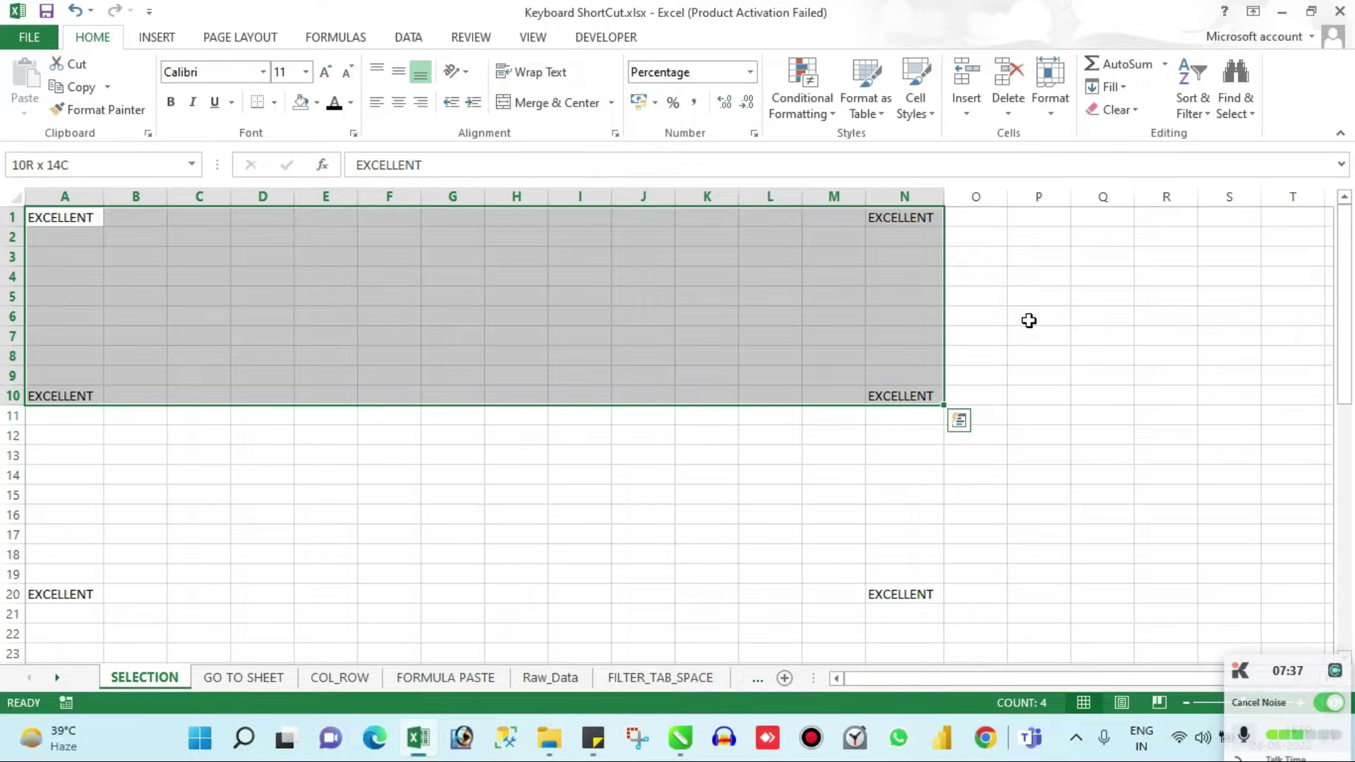
key("ctrl+shift+Down")
key("ctrl+shift+Down")
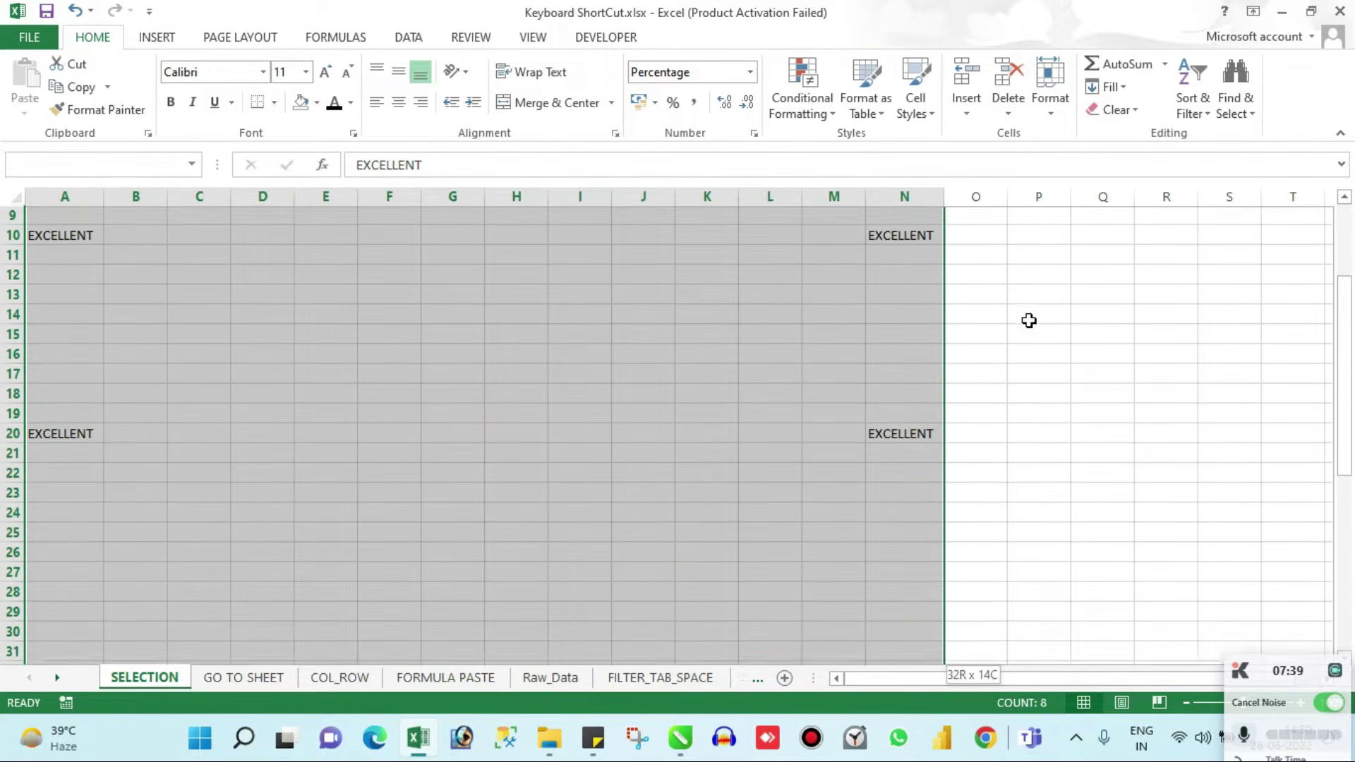
key("ctrl+shift+Down")
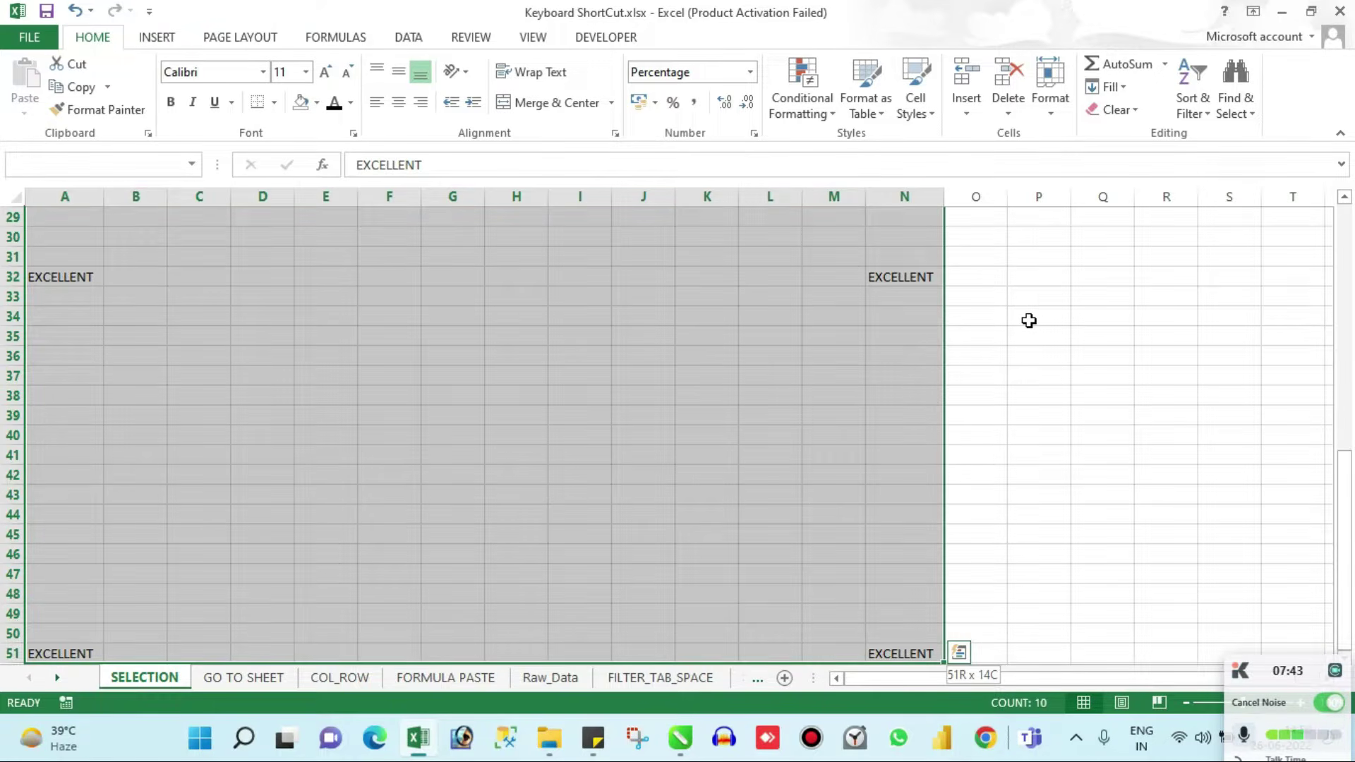
Expand the selection to the entire columns A through N and check that it continues far below the data
key("ctrl+space")
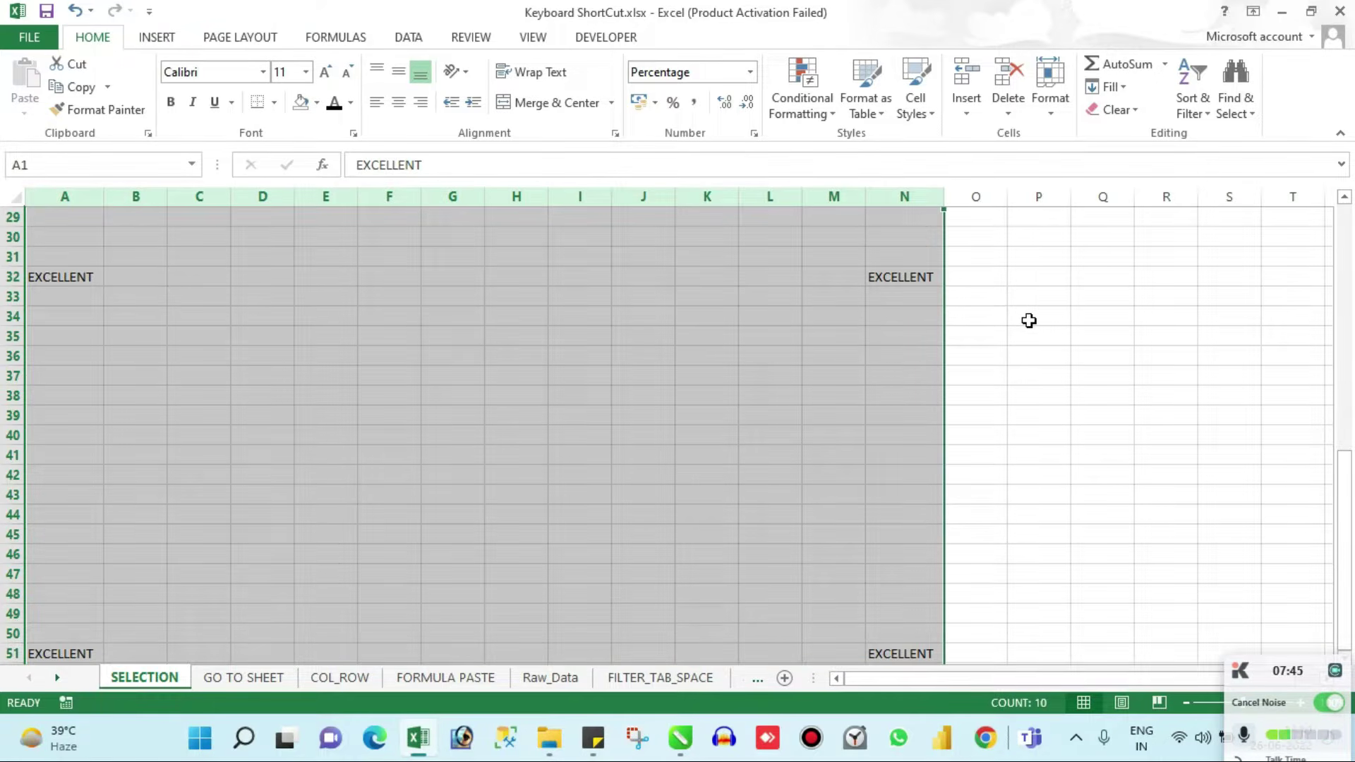
scroll(1019, 369, "down", 20)
scroll(503, 501, "down", 20)
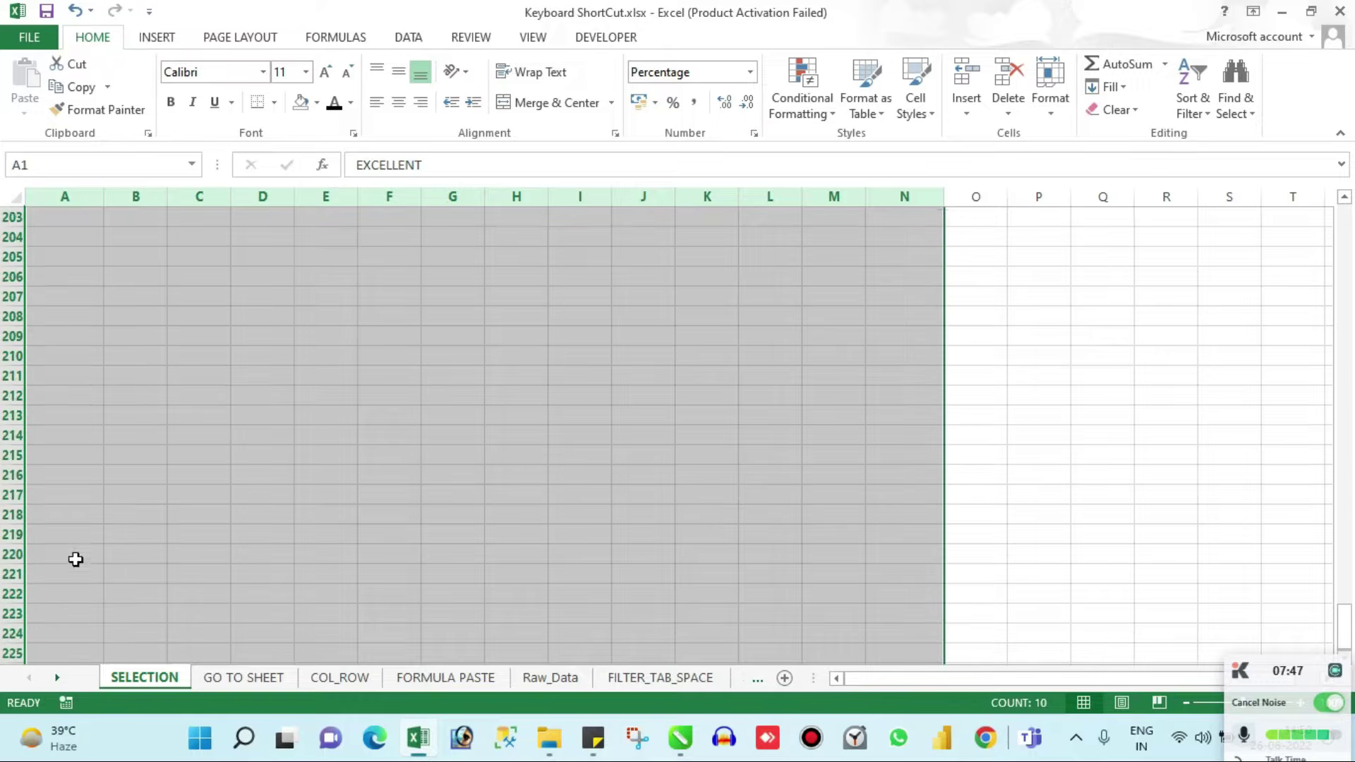
scroll(717, 414, "down", 20)
scroll(254, 444, "down", 20)
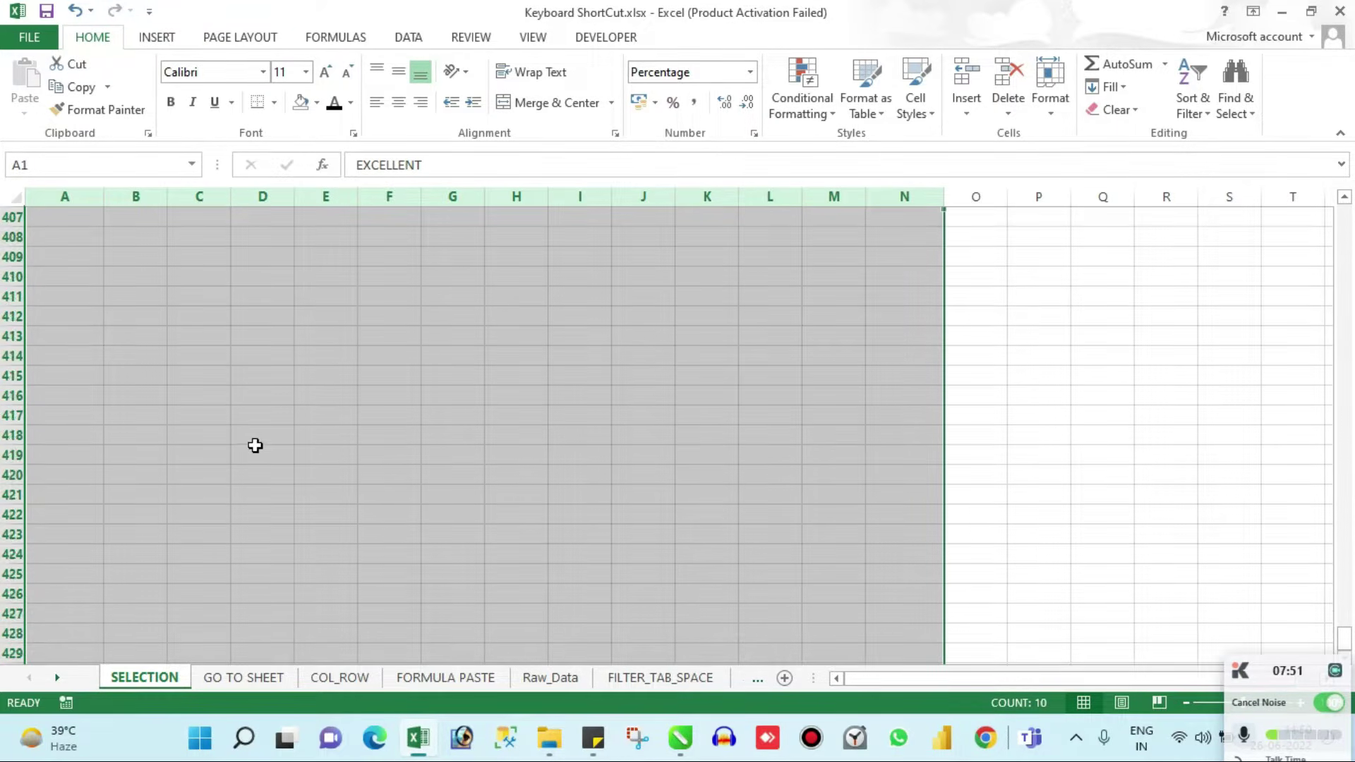
scroll(266, 387, "up", 20)
scroll(251, 346, "up", 20)
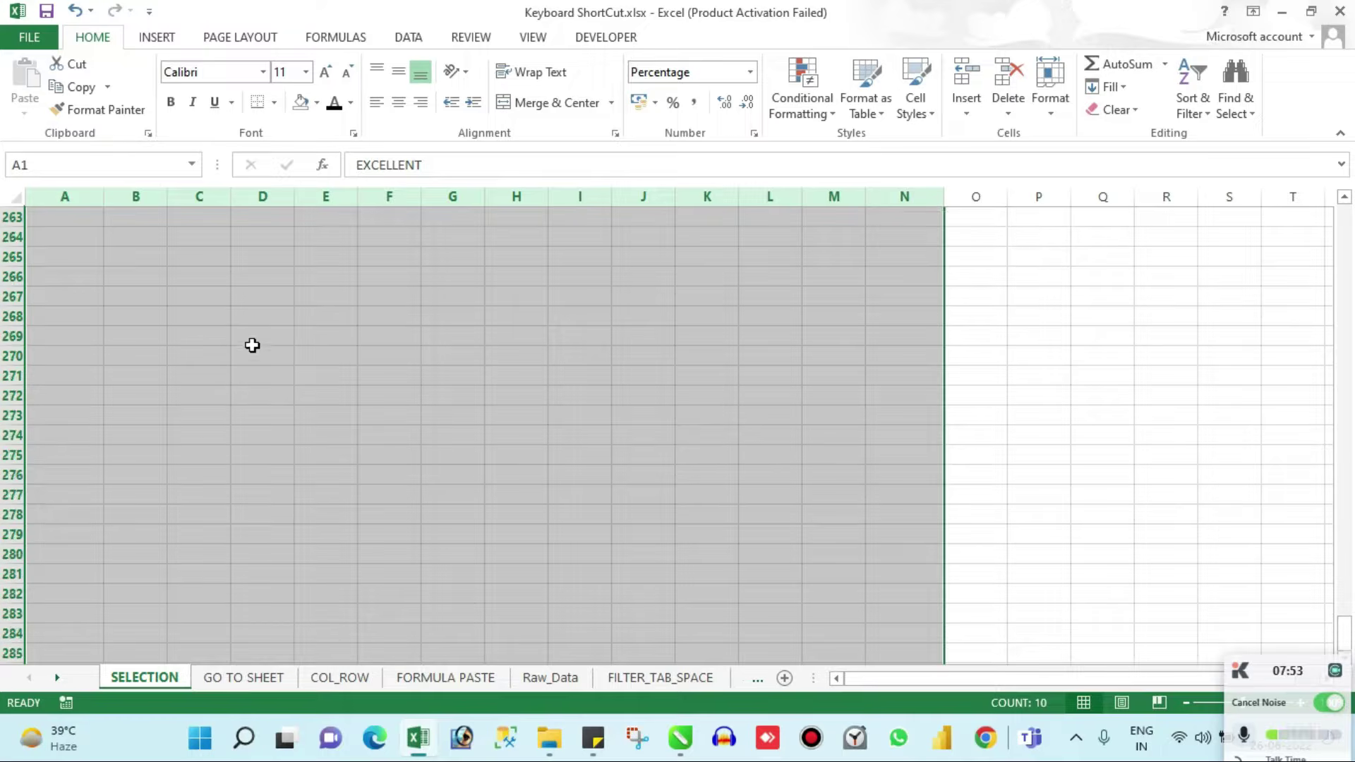
Clear the column selection, return to cell A1 and select across row 1 to the filled cell N1
left_click(278, 296)
scroll(275, 288, "up", 1)
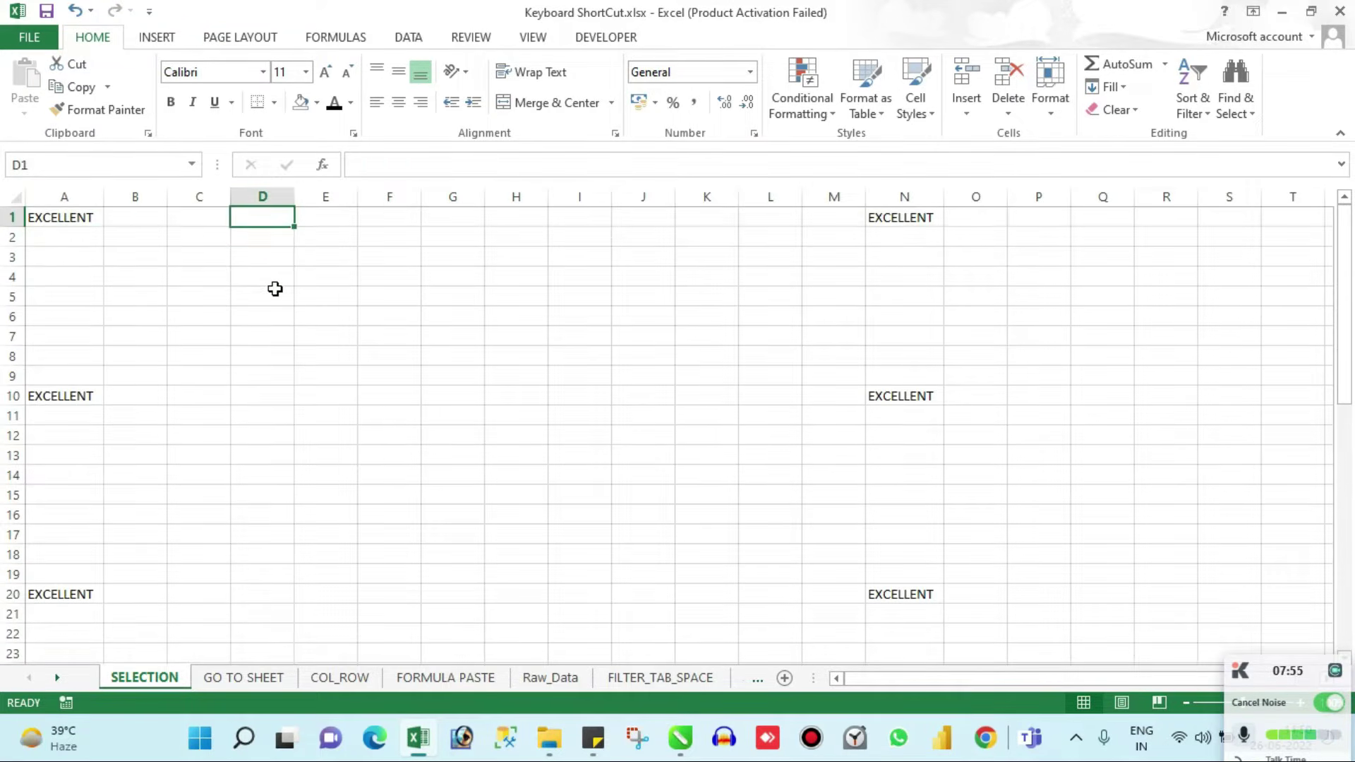
key("Left")
key("Left")
key("Left")
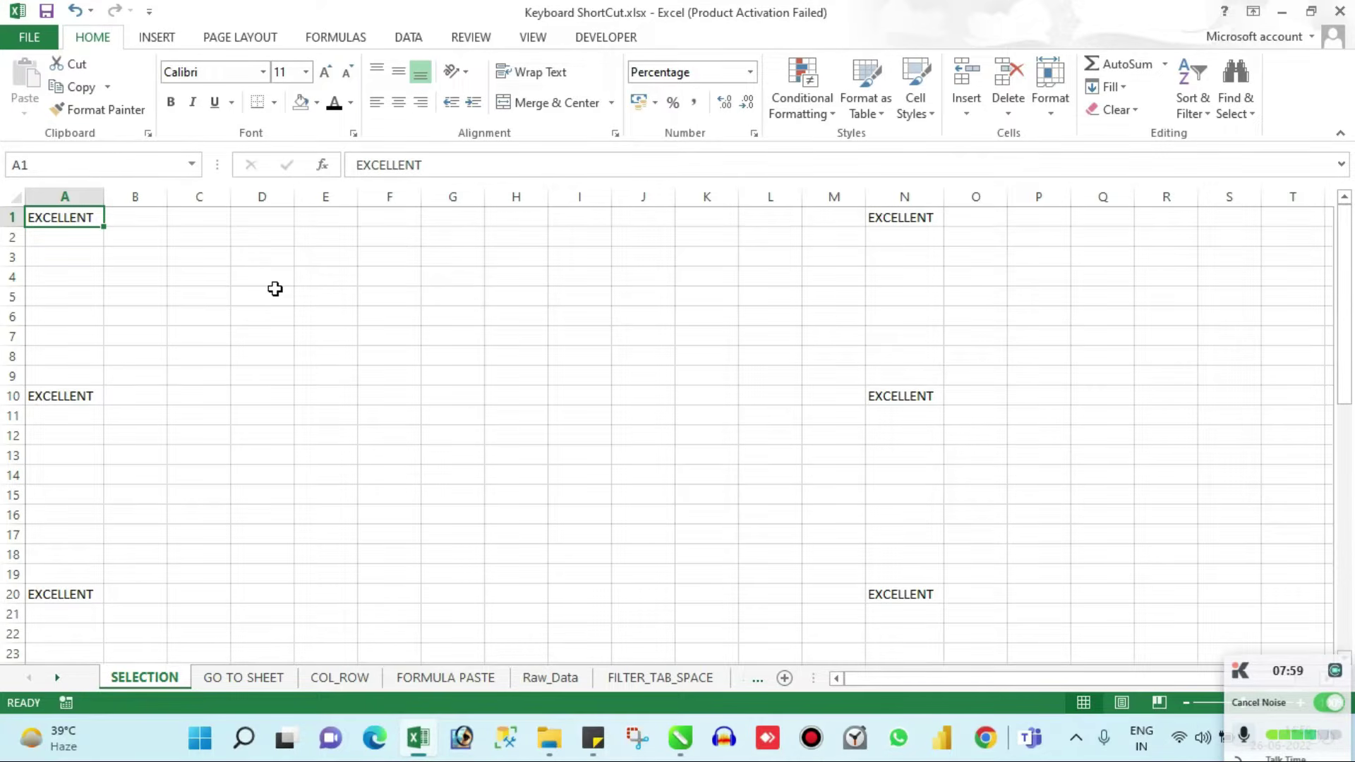
key("ctrl+shift+Right")
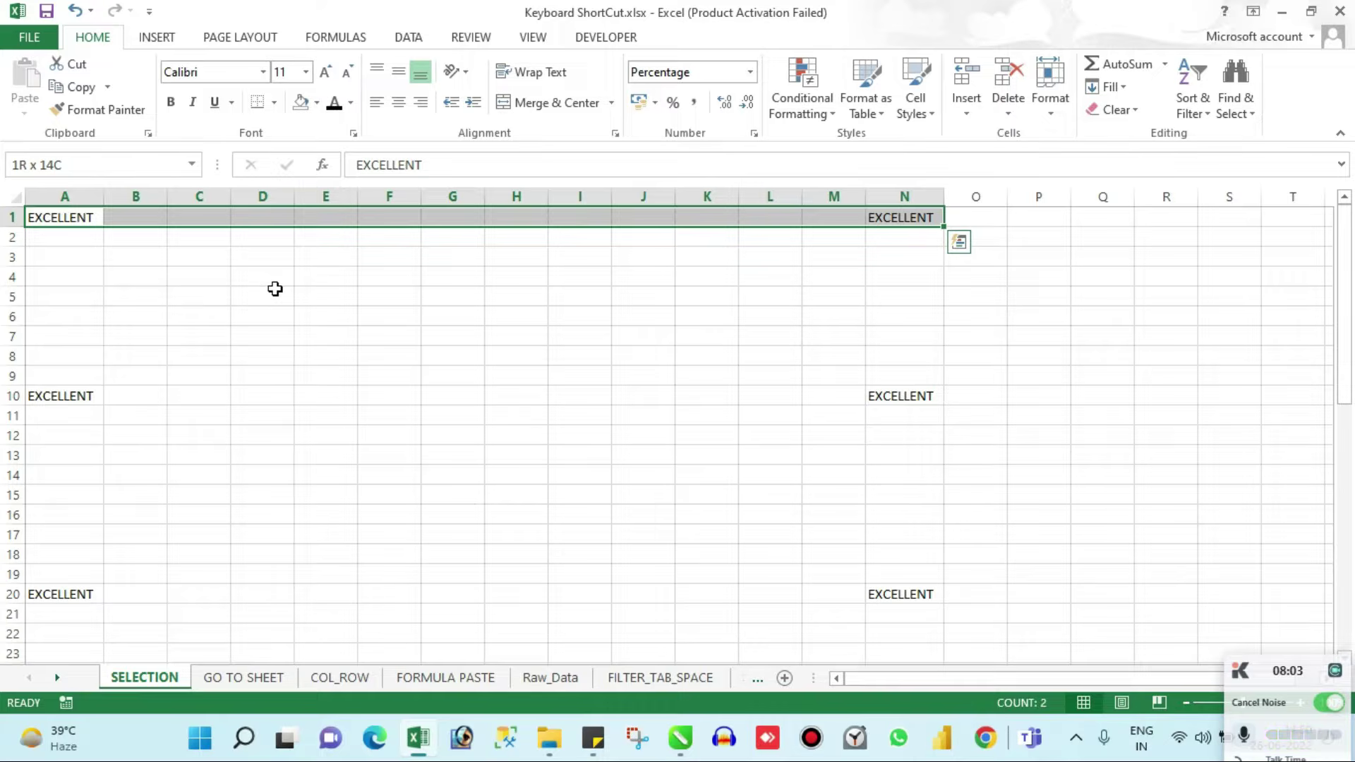
Select the entire column H and insert 27 blank columns there, moving the second filled column to AO
key("ctrl+shift+Down")
key("Right")
key("Right")
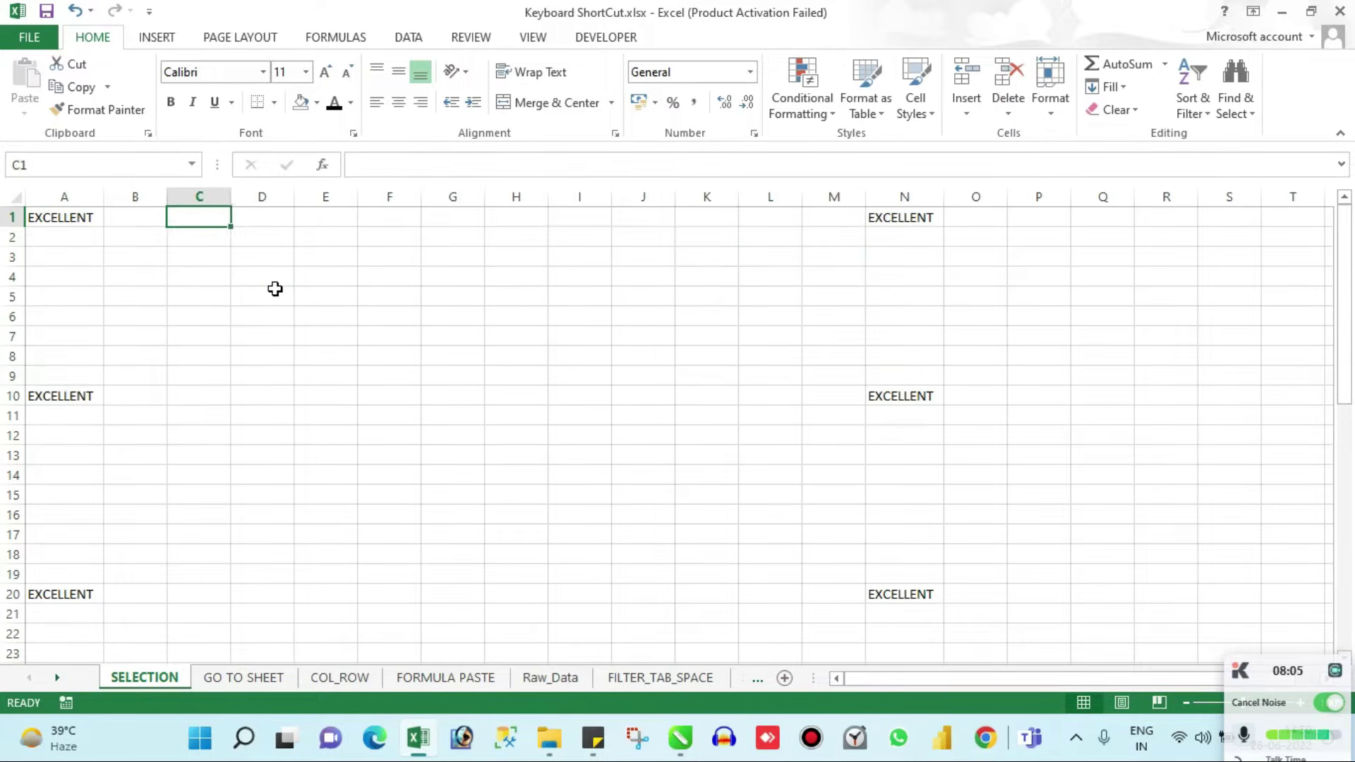
key("Right")
key("Right")
key("Right")
key("Right")
key("Right")
key("ctrl+shift+Down")
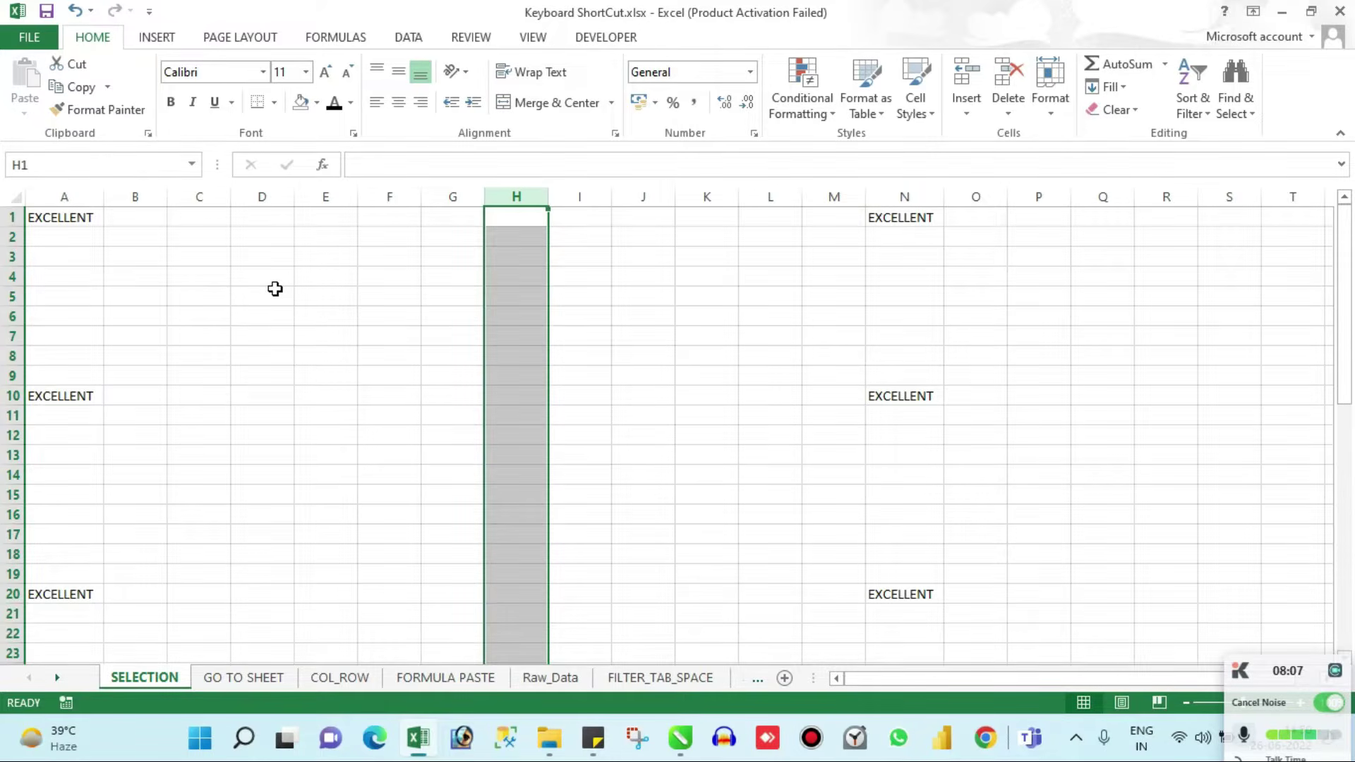
key("ctrl+shift+plus")
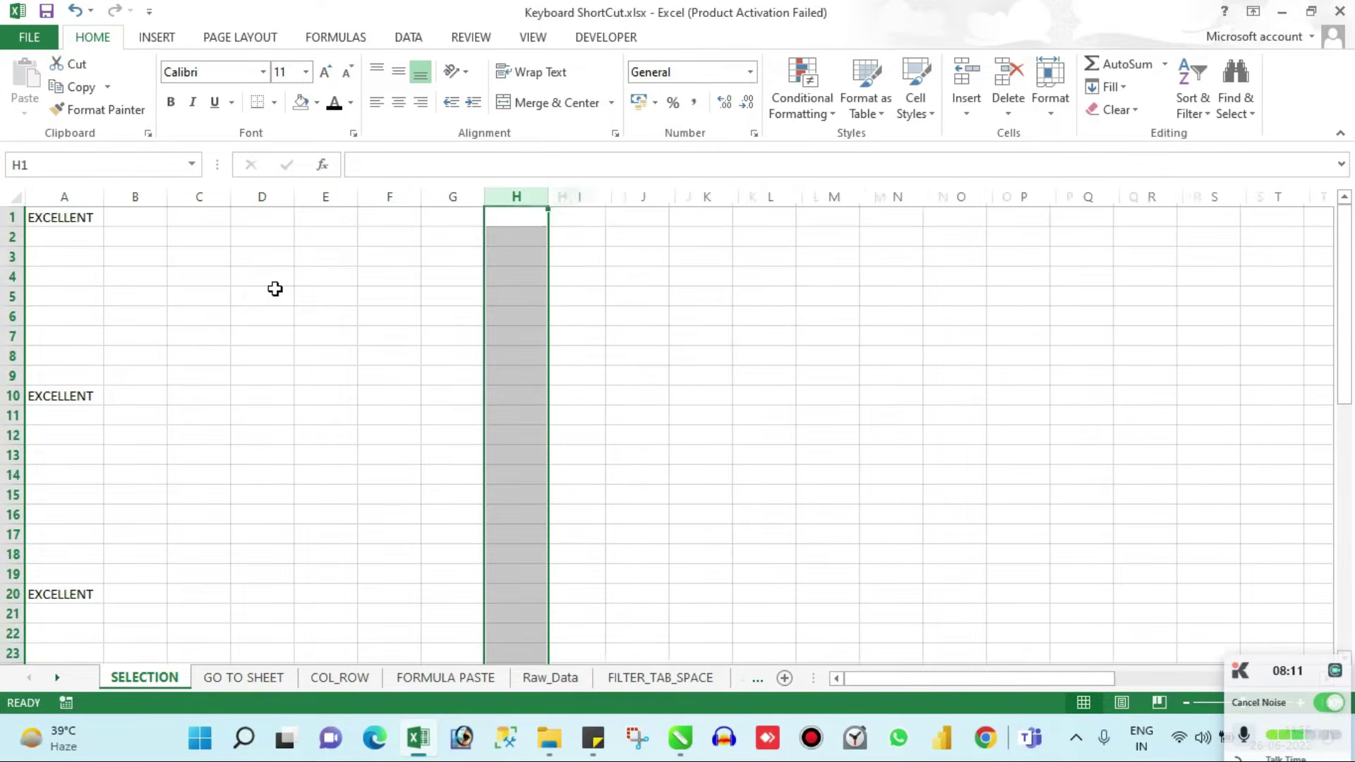
From cell A1, extend the selection across to filled column AO and down to row 51
key("ctrl+Right")
key("ctrl+Left")
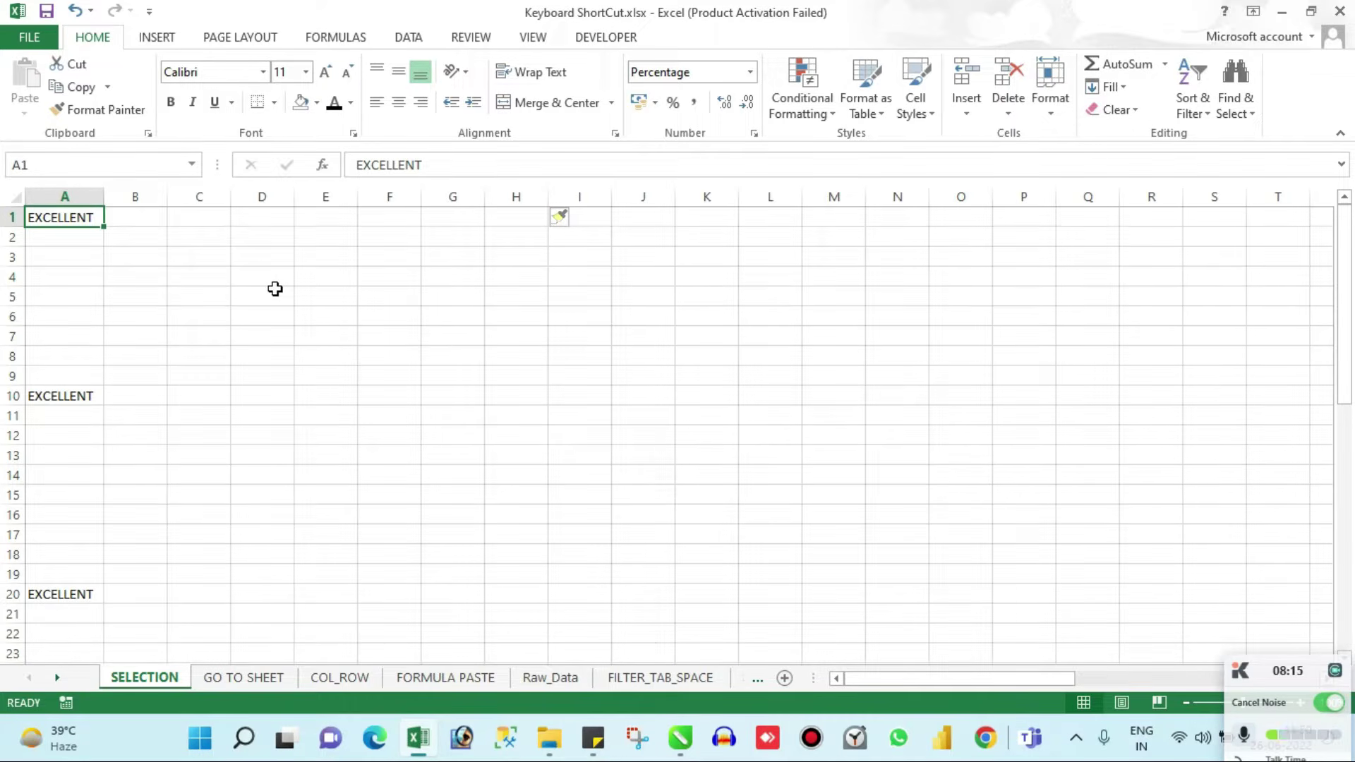
key("ctrl+shift+Right")
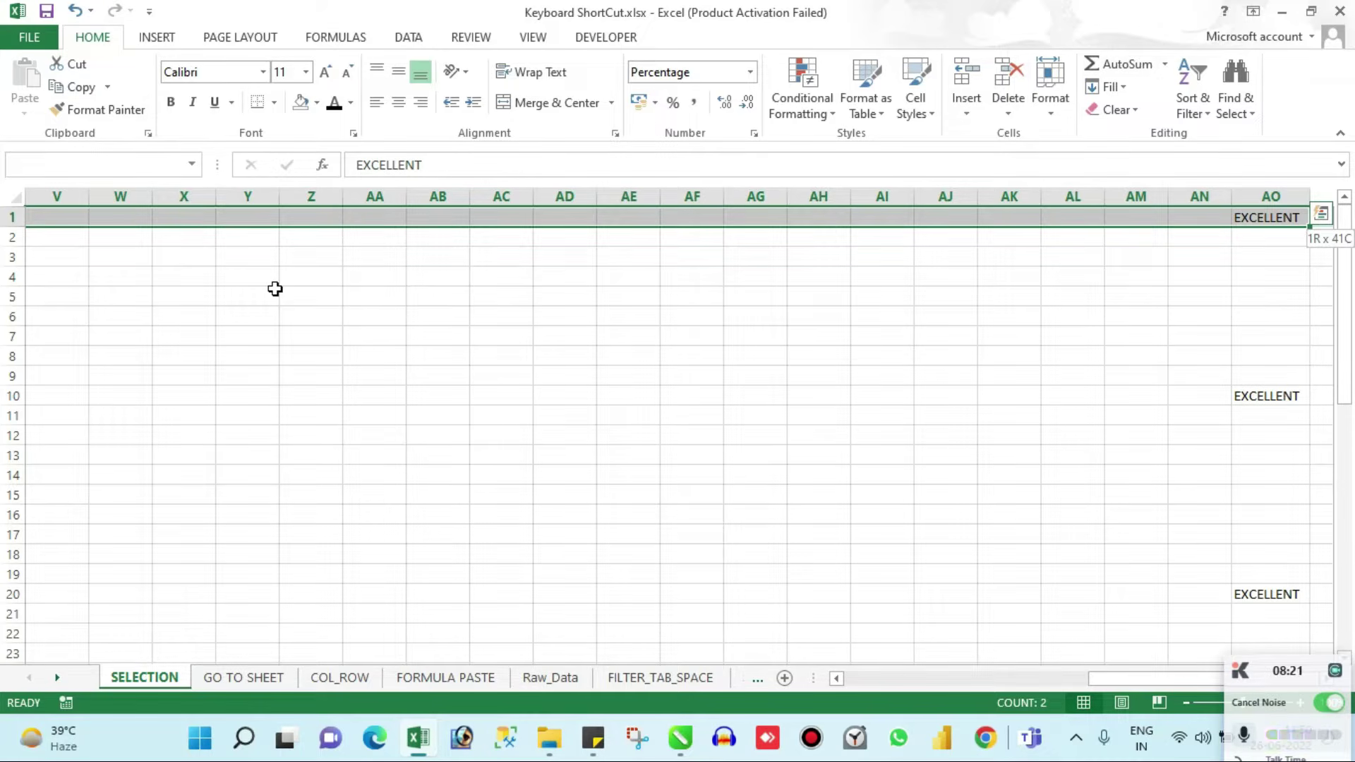
key("ctrl+shift+Down")
key("ctrl+shift+Down")
key("ctrl+shift+Down")
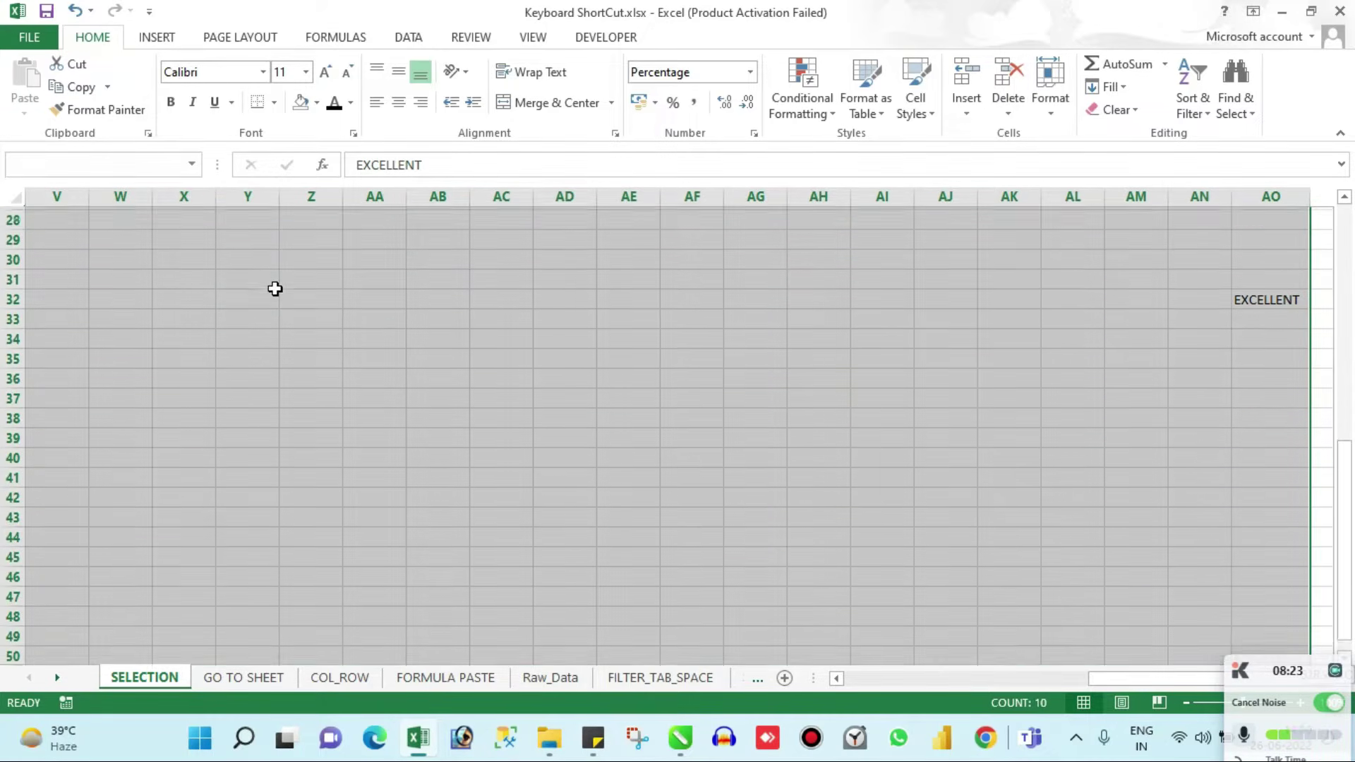
Shrink the selection back up to row 1 and across to the single cell A1
key("ctrl+shift+Up")
key("ctrl+shift+Up")
key("ctrl+shift+Up")
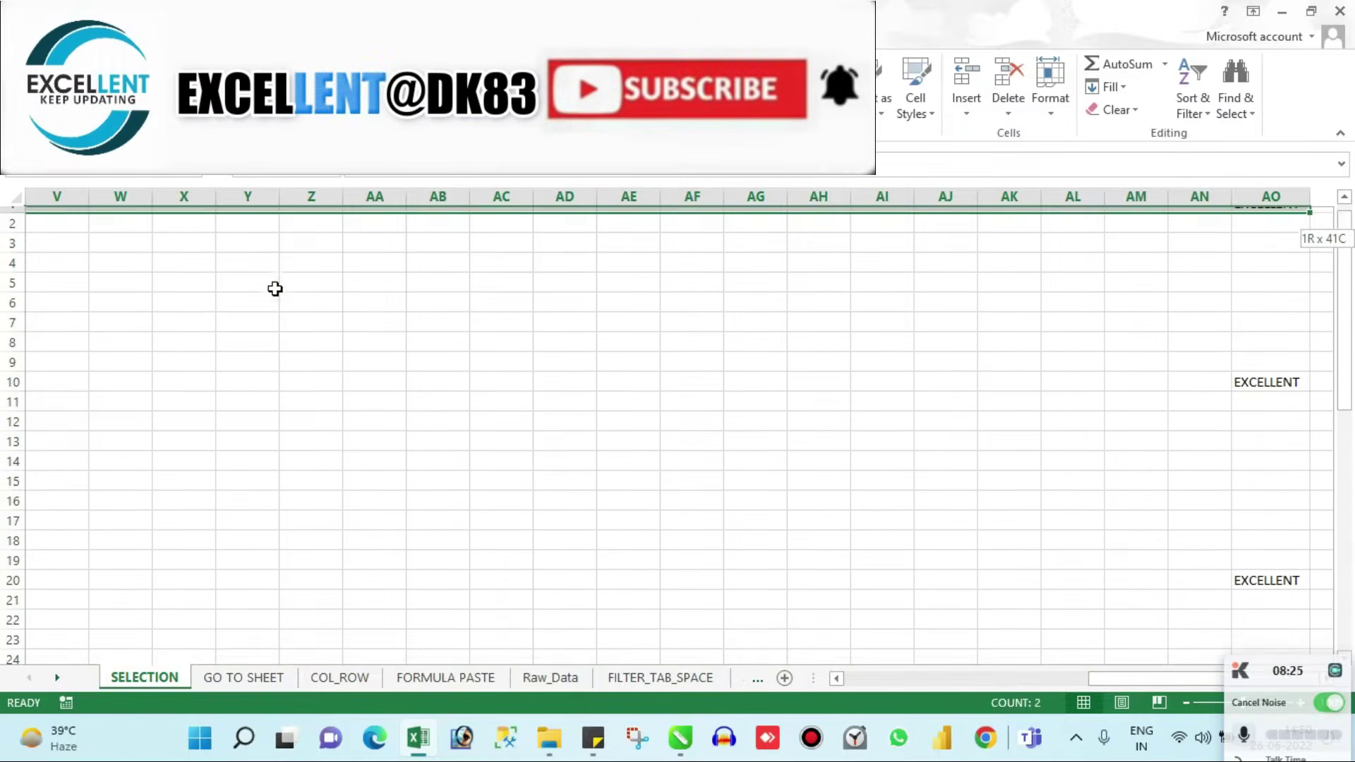
key("ctrl+shift+Left")
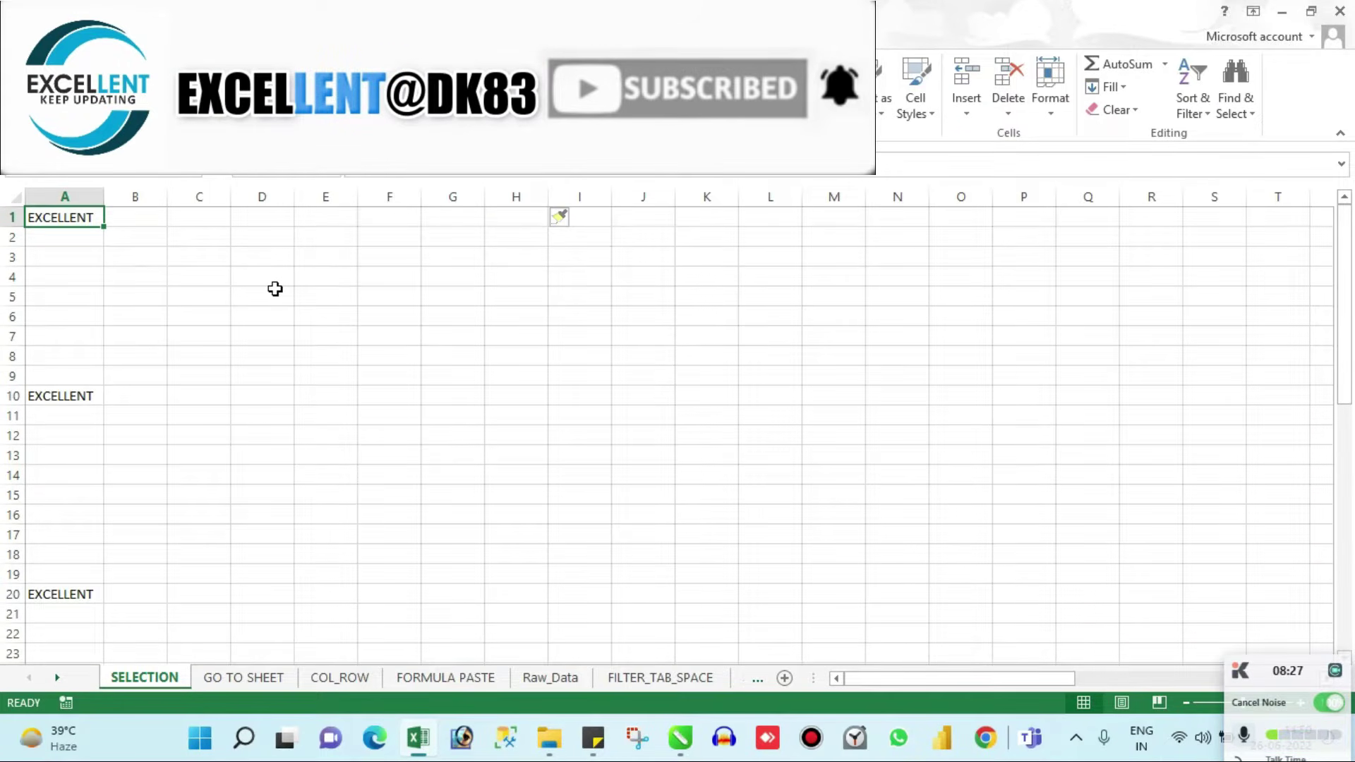
Delete 23 blank columns starting at column D, bringing the second filled column back to R, and deselect the column
key("Right")
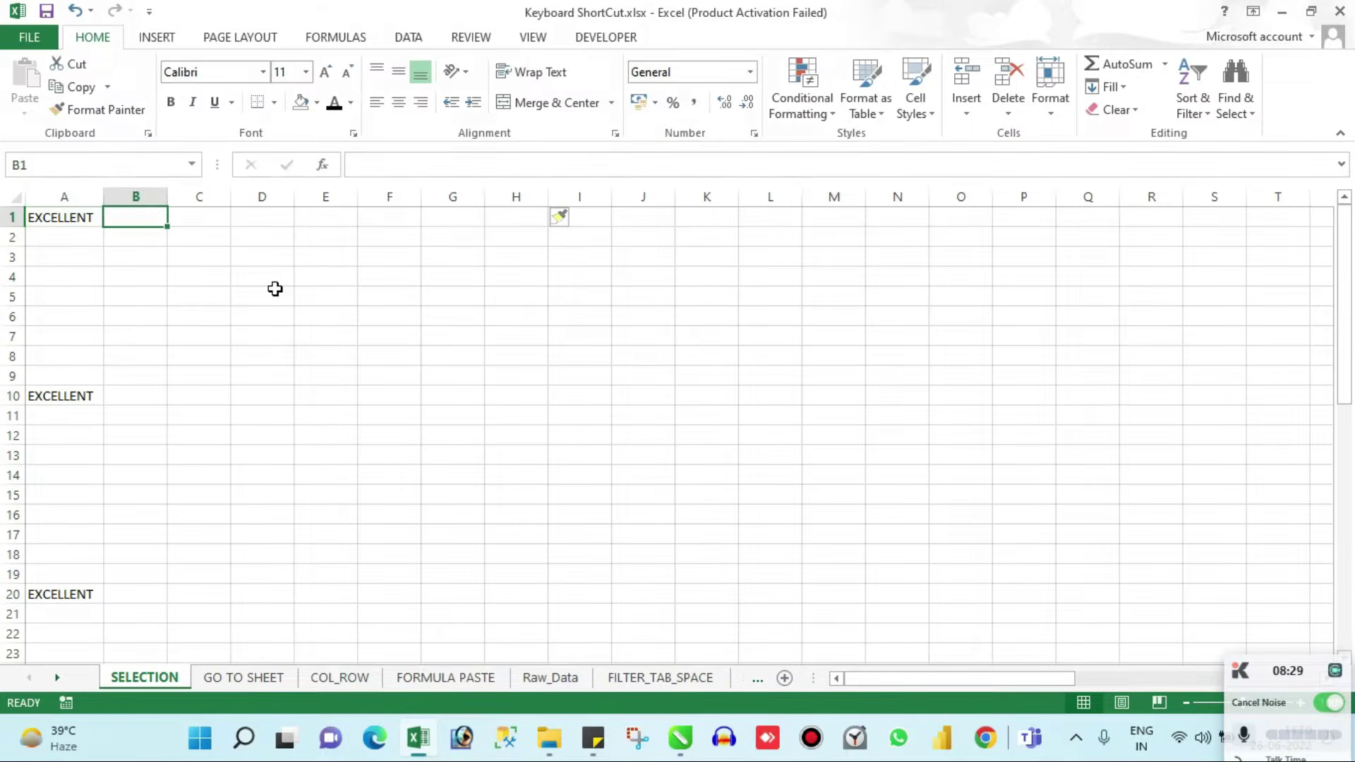
key("Right")
key("Right")
key("ctrl+space")
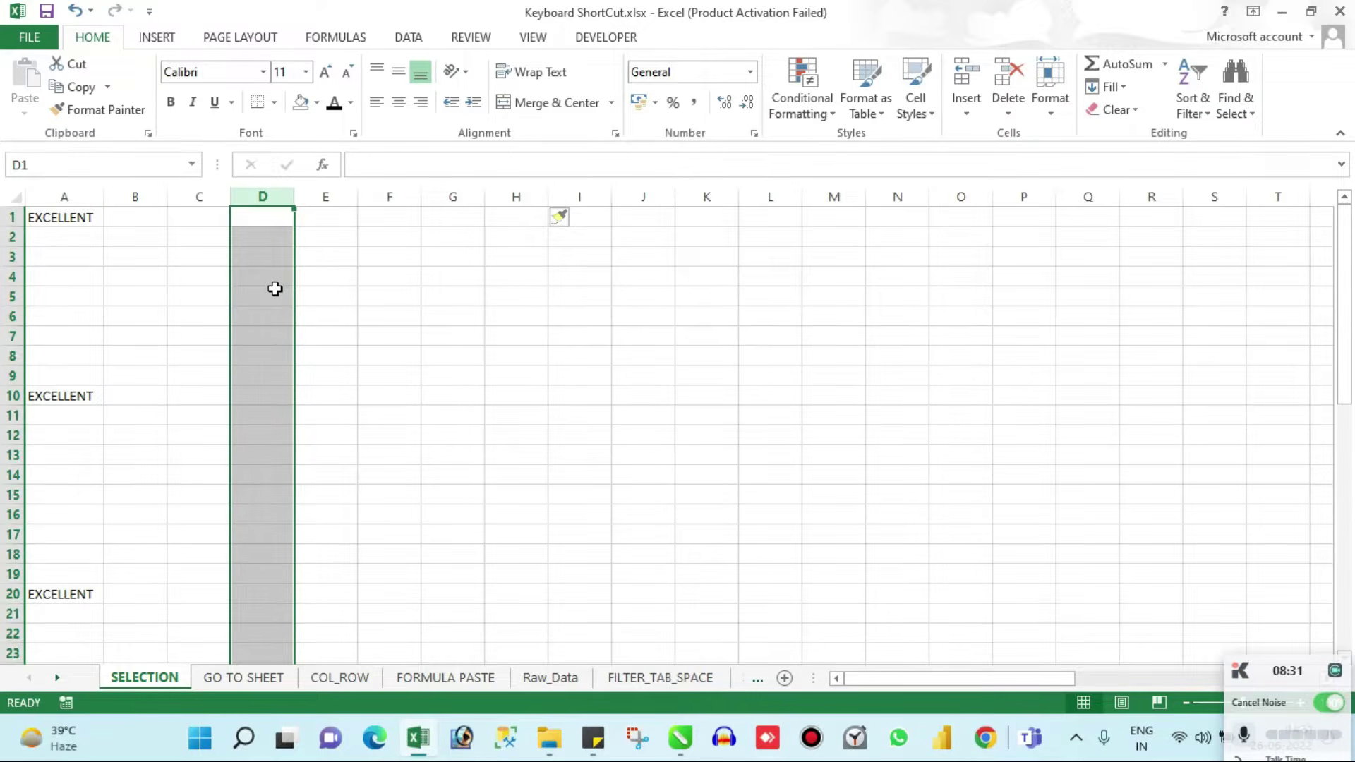
key("ctrl+minus")
key("ctrl+minus")
key("ctrl+minus")
key("ctrl+minus")
key("ctrl+minus")
key("ctrl+minus")
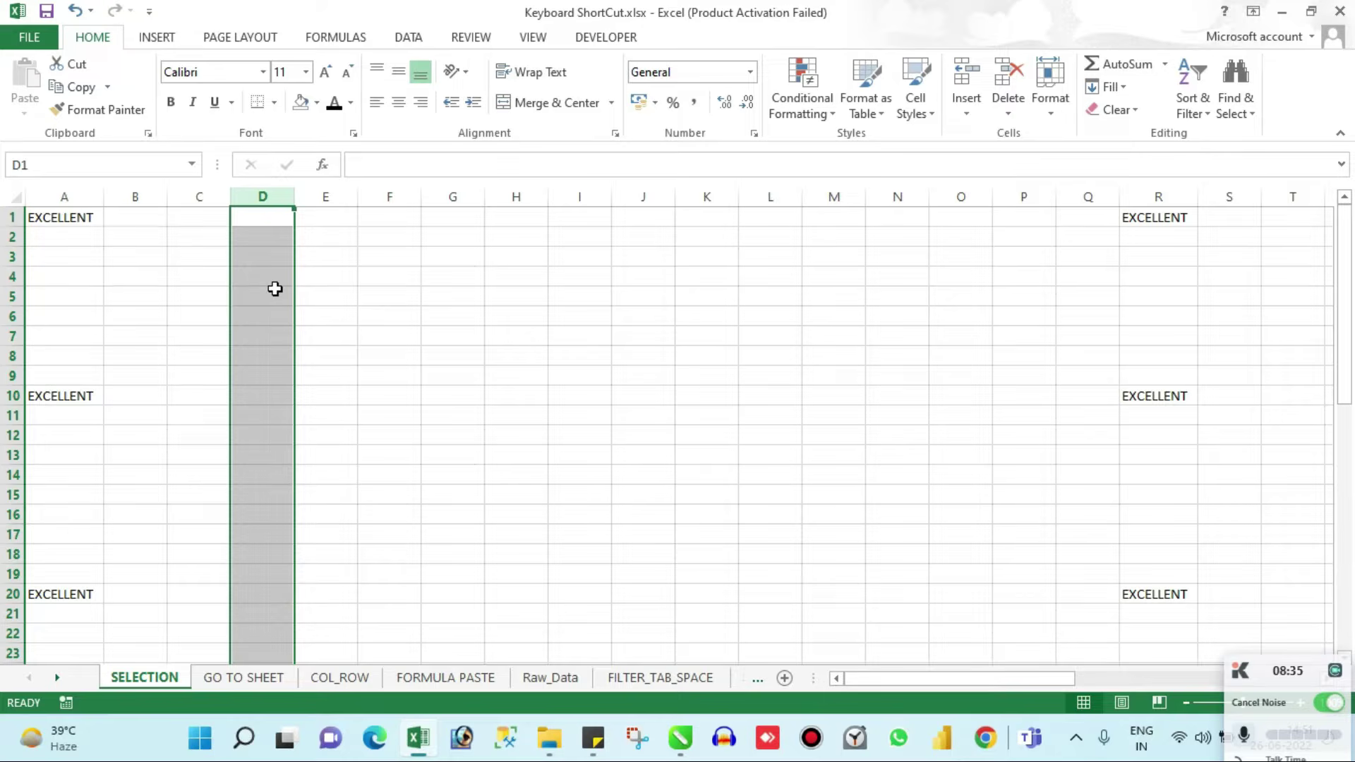
key("Up")
Switch to the GO TO SHEET worksheet and back to the SELECTION worksheet
key("ctrl+Page_Down")
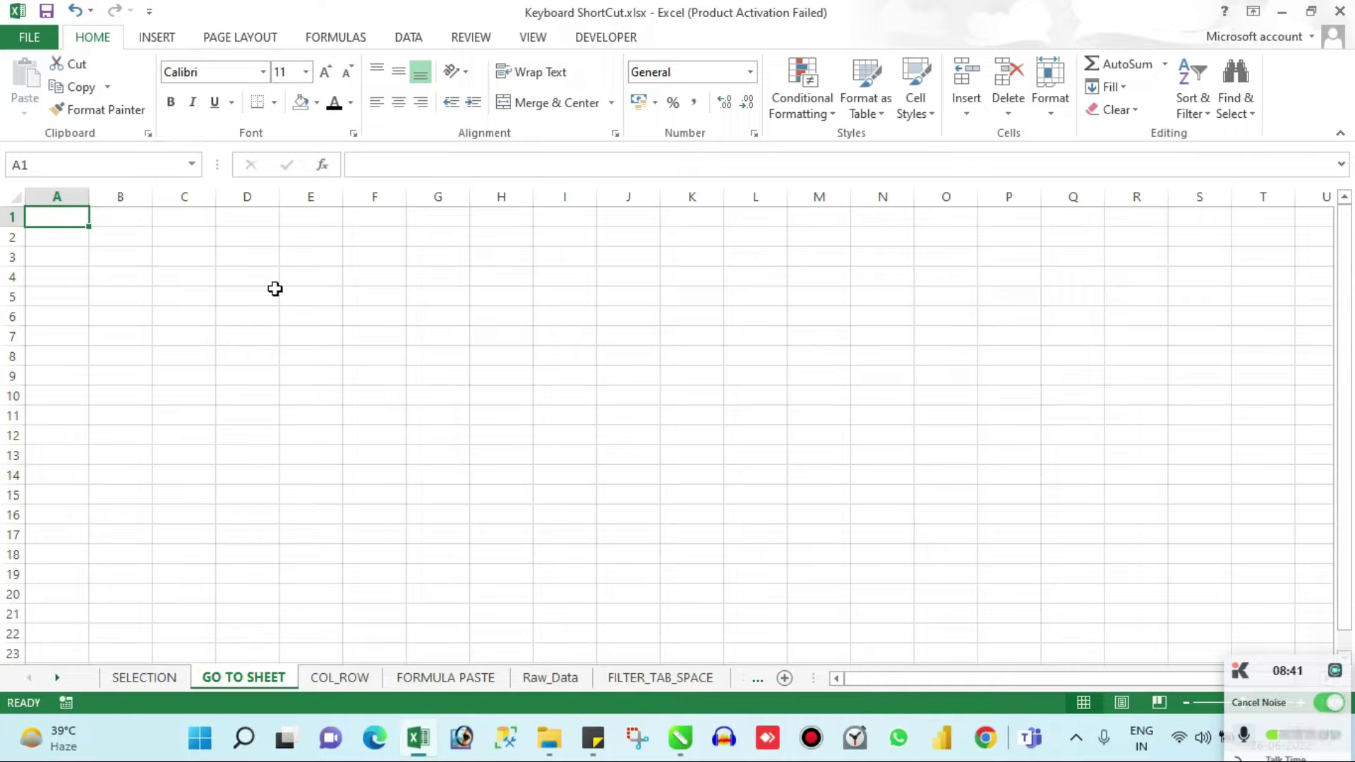
key("ctrl+Page_Up")
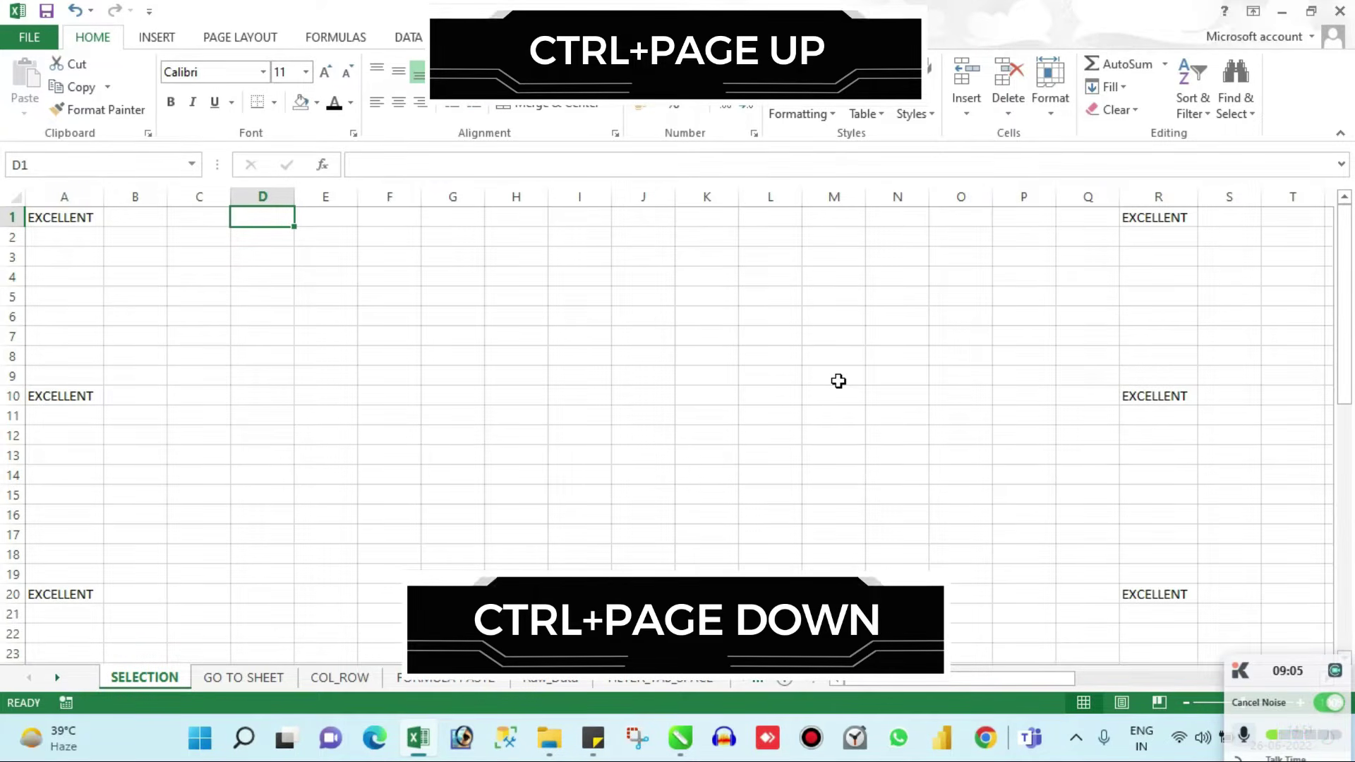
Move forward one worksheet at a time from SELECTION to the last worksheet, Special_Keys
key("ctrl+Page_Down")
key("ctrl+Page_Down")
key("ctrl+Page_Down")
key("ctrl+Page_Down")
key("ctrl+Page_Down")
key("ctrl+Page_Down")
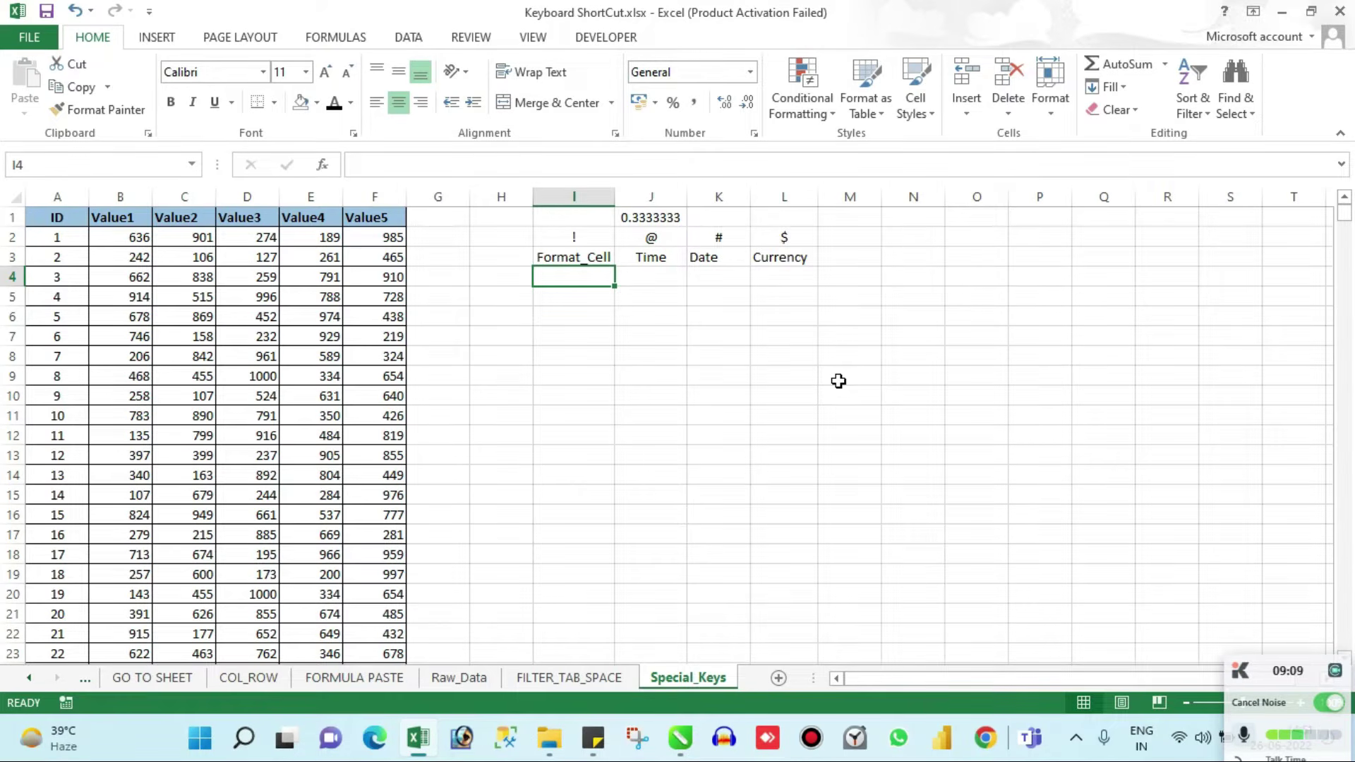
Move back one worksheet at a time from Special_Keys to the first worksheet, SELECTION
key("ctrl+Page_Up")
key("ctrl+Page_Up")
key("ctrl+Page_Up")
key("ctrl+Page_Up")
key("ctrl+Page_Up")
key("ctrl+Page_Up")
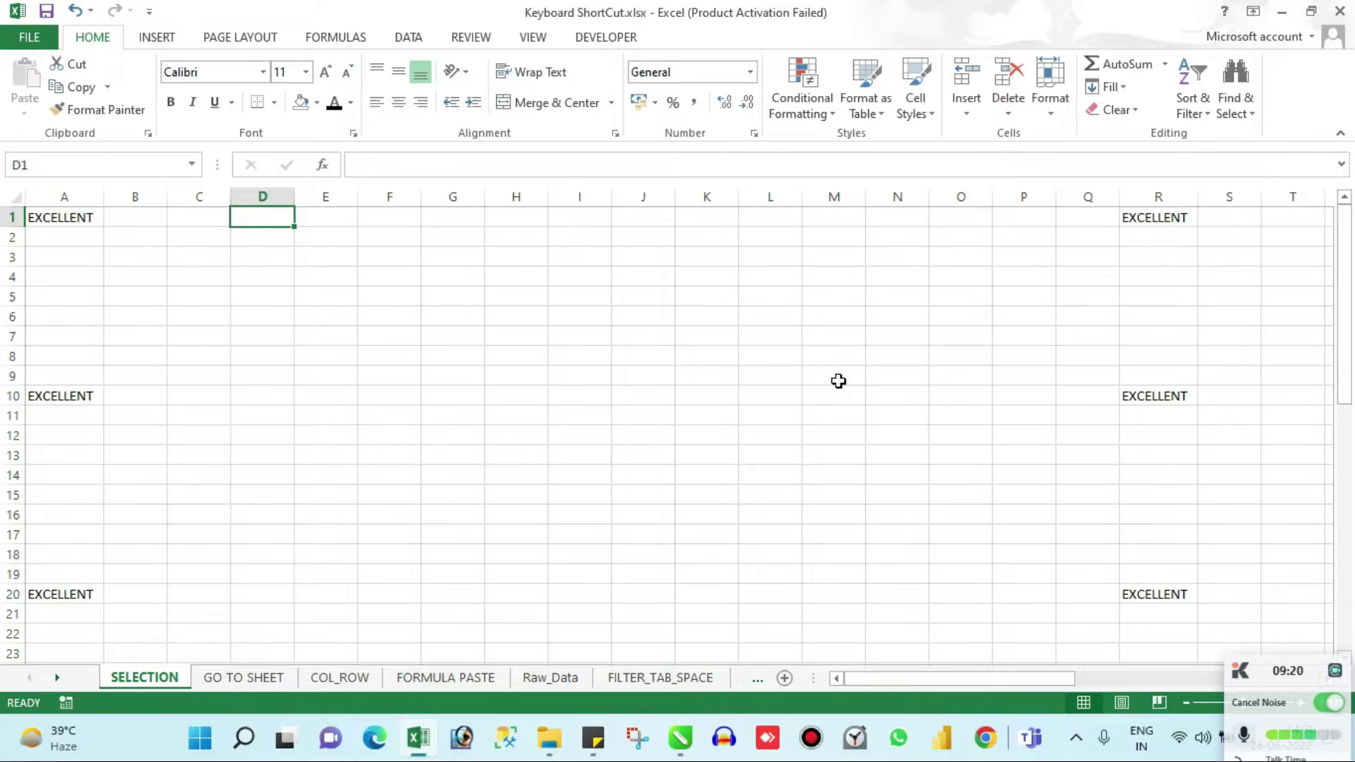
Go through the worksheets again from SELECTION forward to Special_Keys
key("ctrl+Page_Down")
key("ctrl+Page_Down")
key("ctrl+Page_Down")
key("ctrl+Page_Down")
key("ctrl+Page_Down")
key("ctrl+Page_Down")
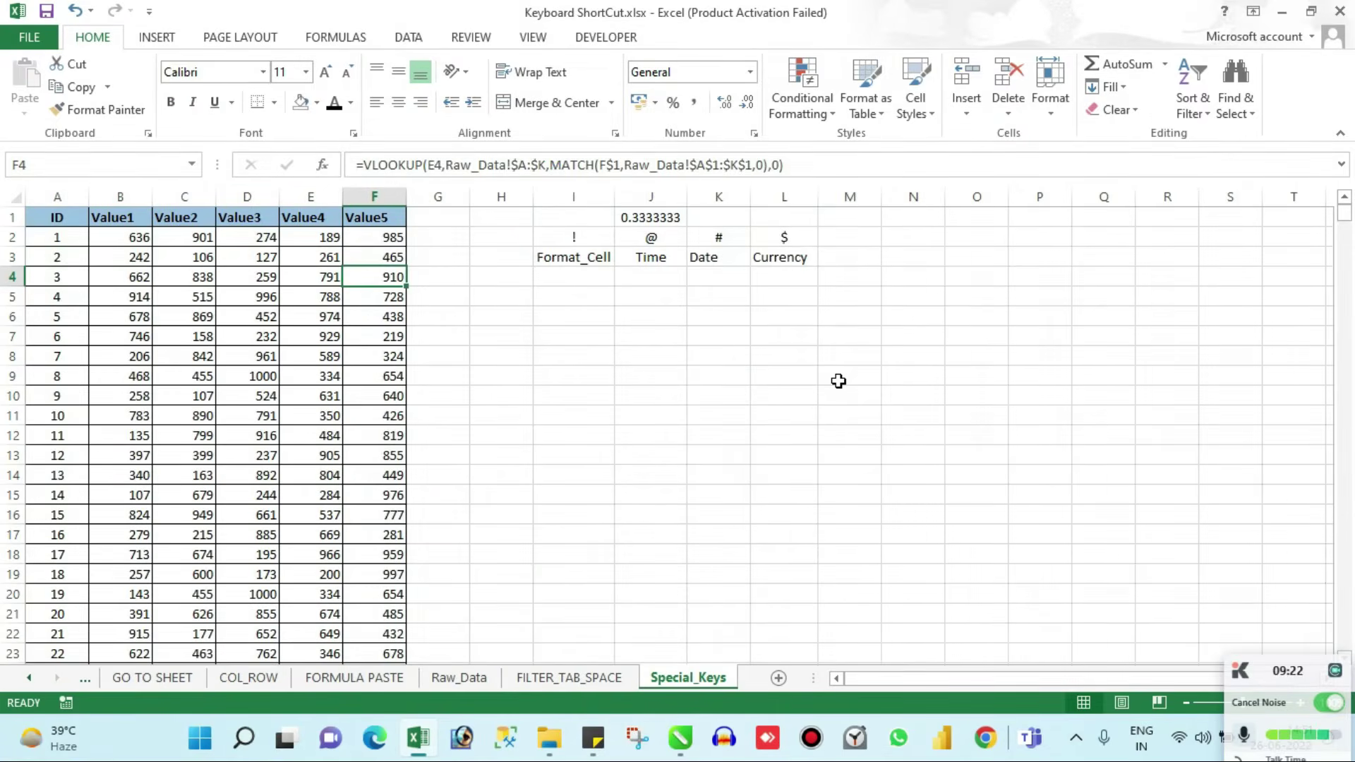
Step back from Special_Keys to FORMULA PASTE and forward again to the Raw_Data worksheet
key("ctrl+Page_Up")
key("ctrl+Page_Up")
key("ctrl+Page_Up")
key("ctrl+Page_Down")
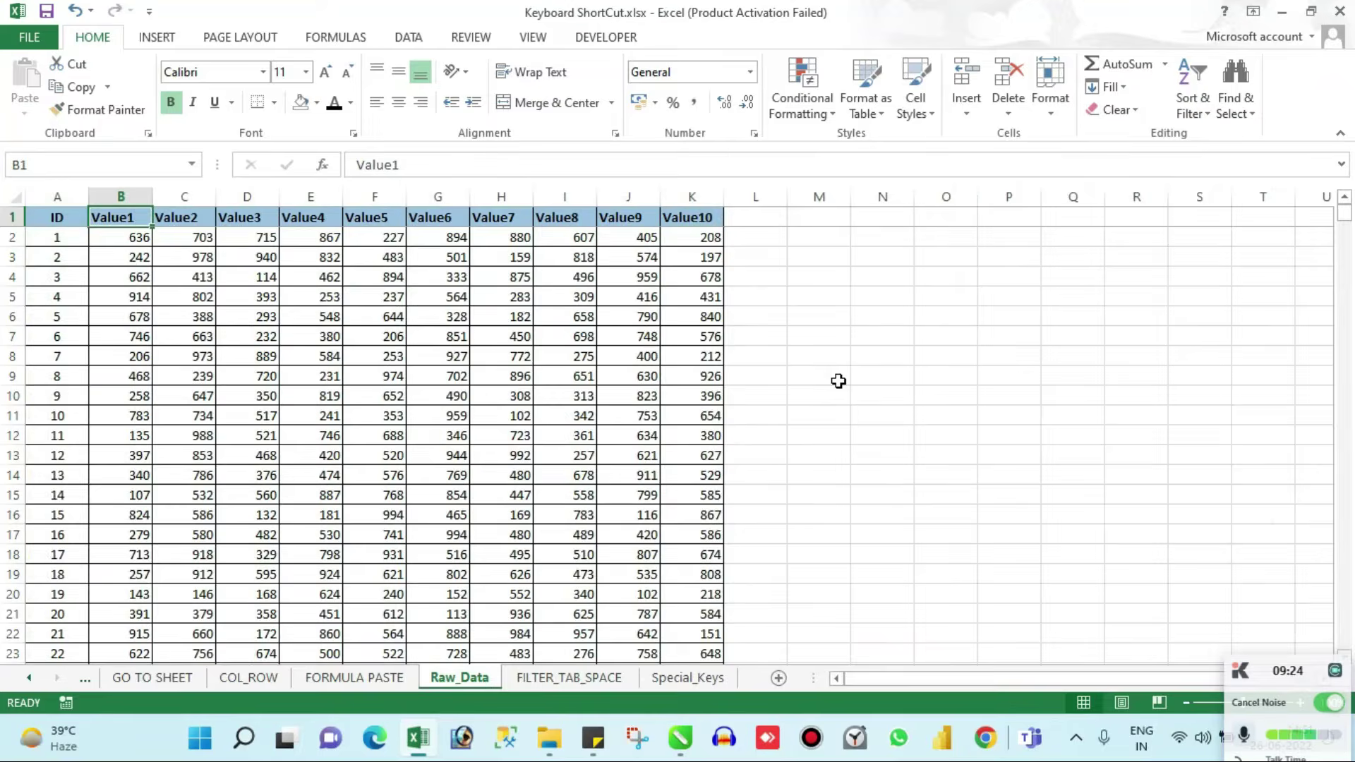
Step forward from Raw_Data to FILTER_TAB_SPACE and back through the worksheets to SELECTION
key("ctrl+Page_Down")
key("ctrl+Page_Up")
key("ctrl+Page_Up")
key("ctrl+Page_Up")
key("ctrl+Page_Up")
key("ctrl+Page_Up")
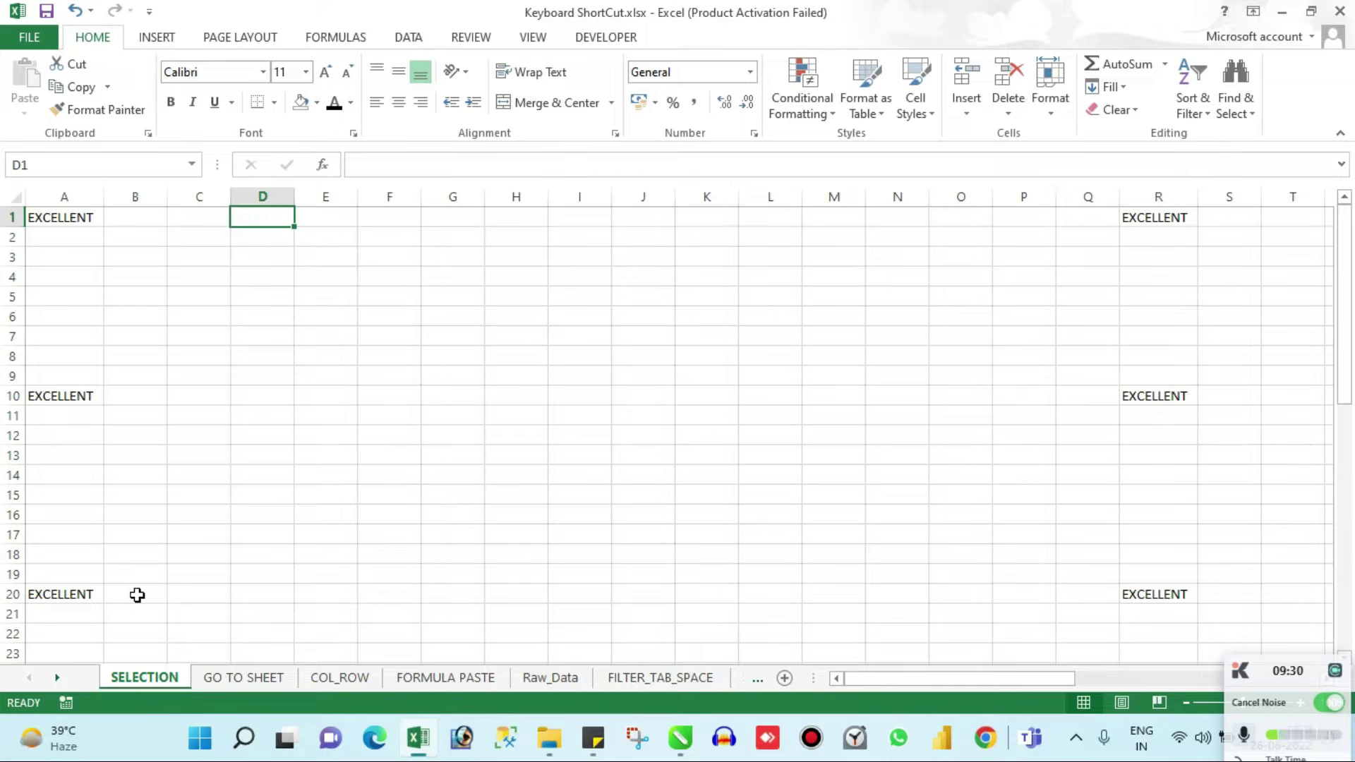
Open the list of all worksheets and activate the Raw_Data worksheet from it
right_click(53, 678)
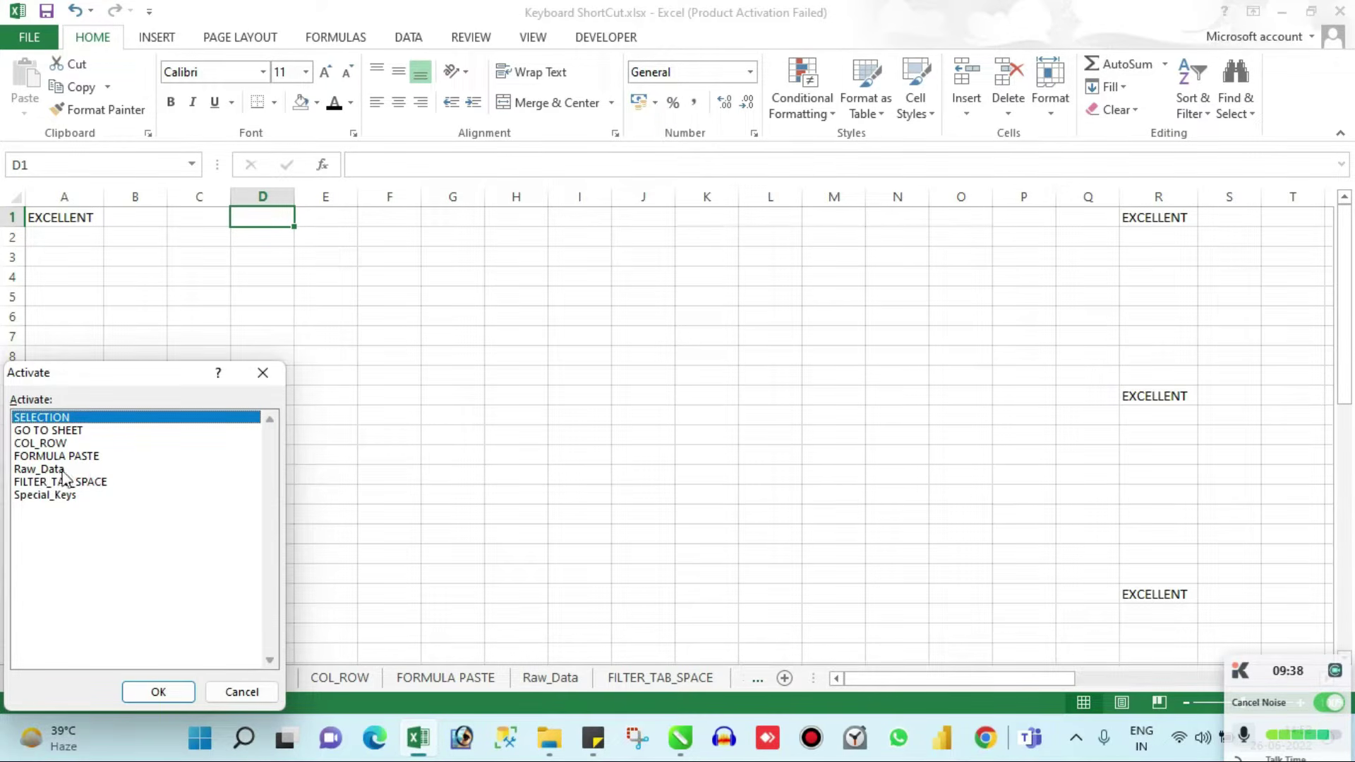
left_click(43, 469)
left_click(158, 691)
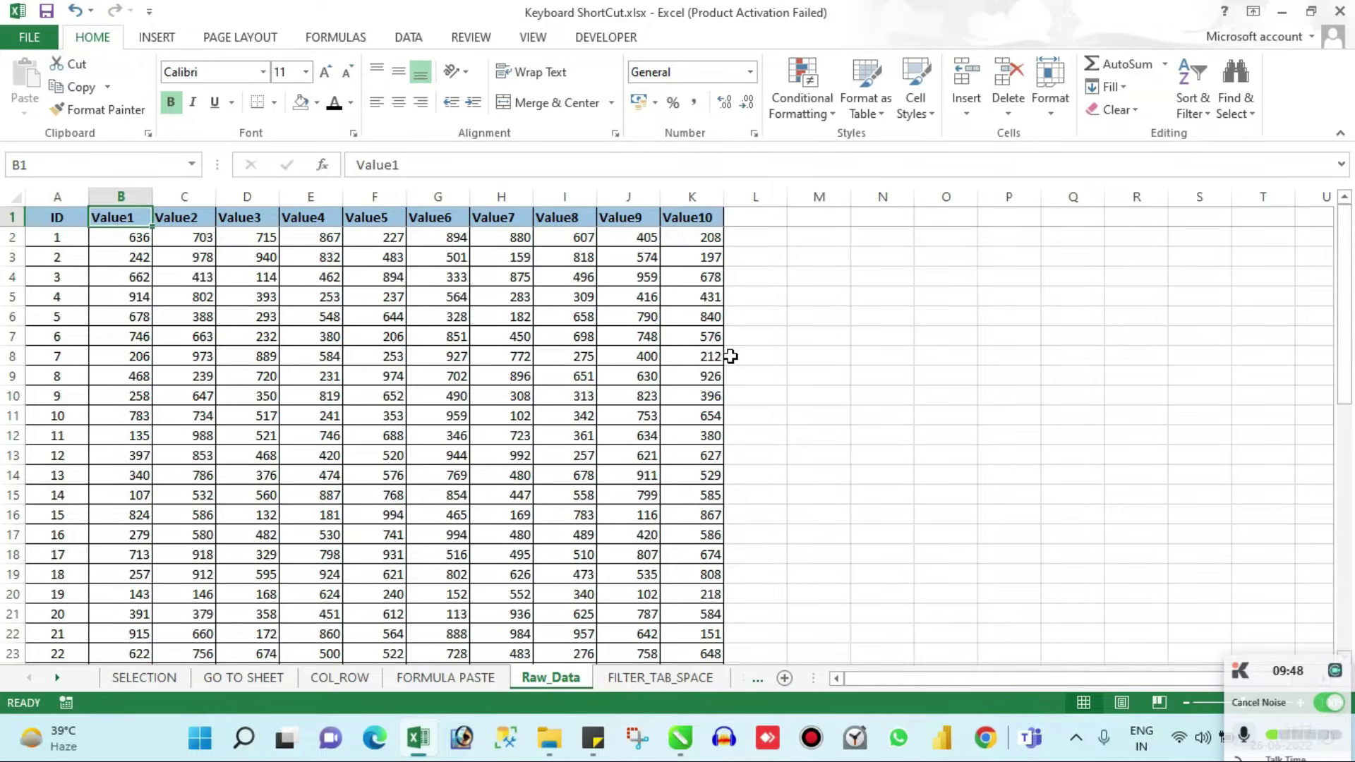
Go back from Raw_Data to the SELECTION worksheet and forward to COL_ROW
key("ctrl+Page_Up")
key("ctrl+Page_Up")
key("ctrl+Page_Up")
key("ctrl+Page_Up")
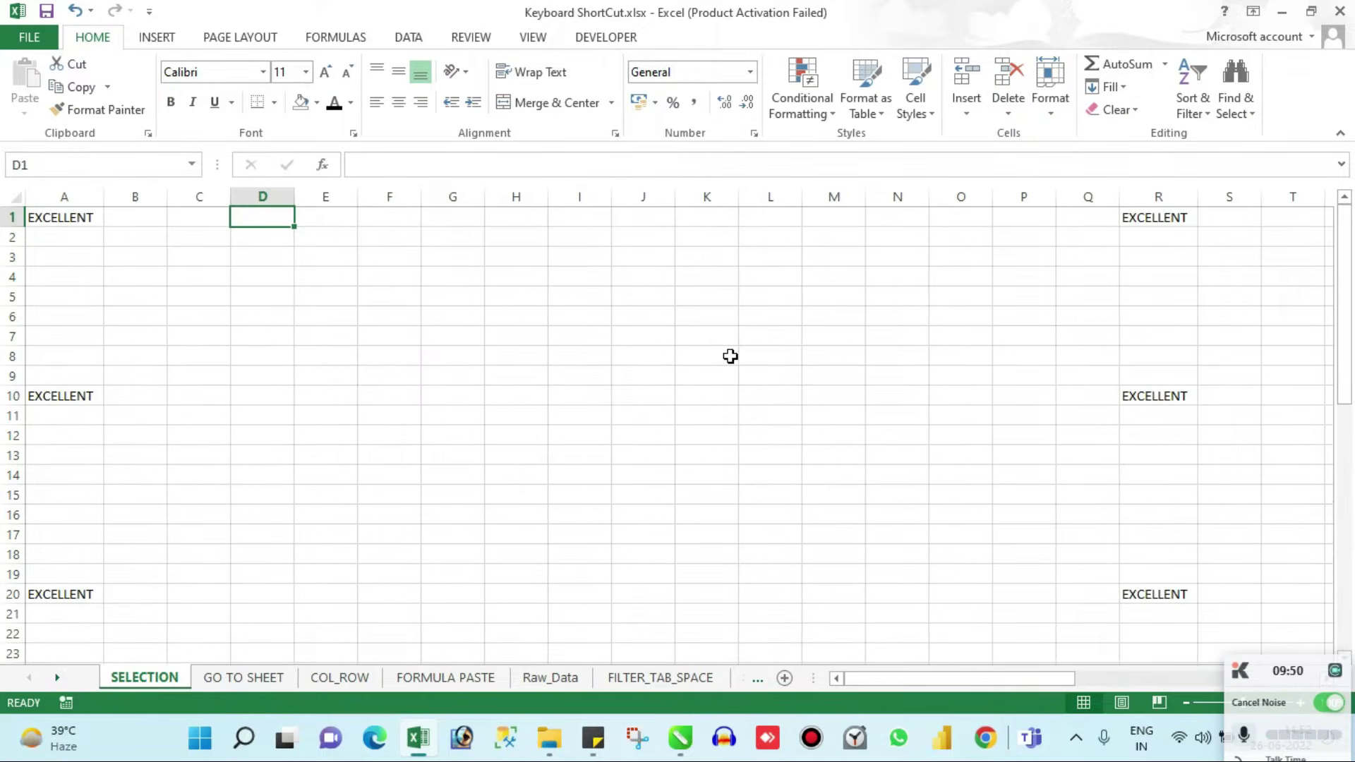
key("ctrl+Page_Down")
key("ctrl+Page_Down")
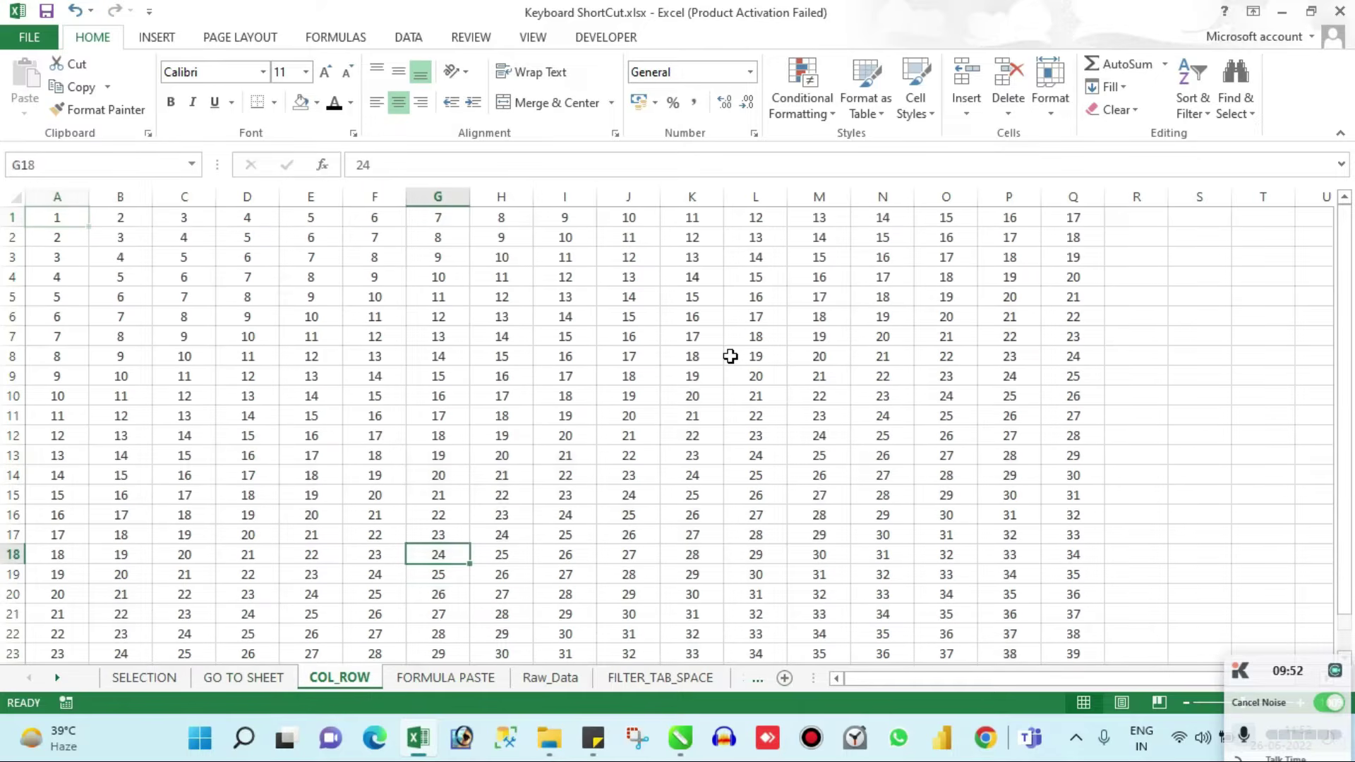
Jump to the first cell of the COL_ROW data and move along row 1 to cell B1
key("ctrl+Up")
key("ctrl+Left")
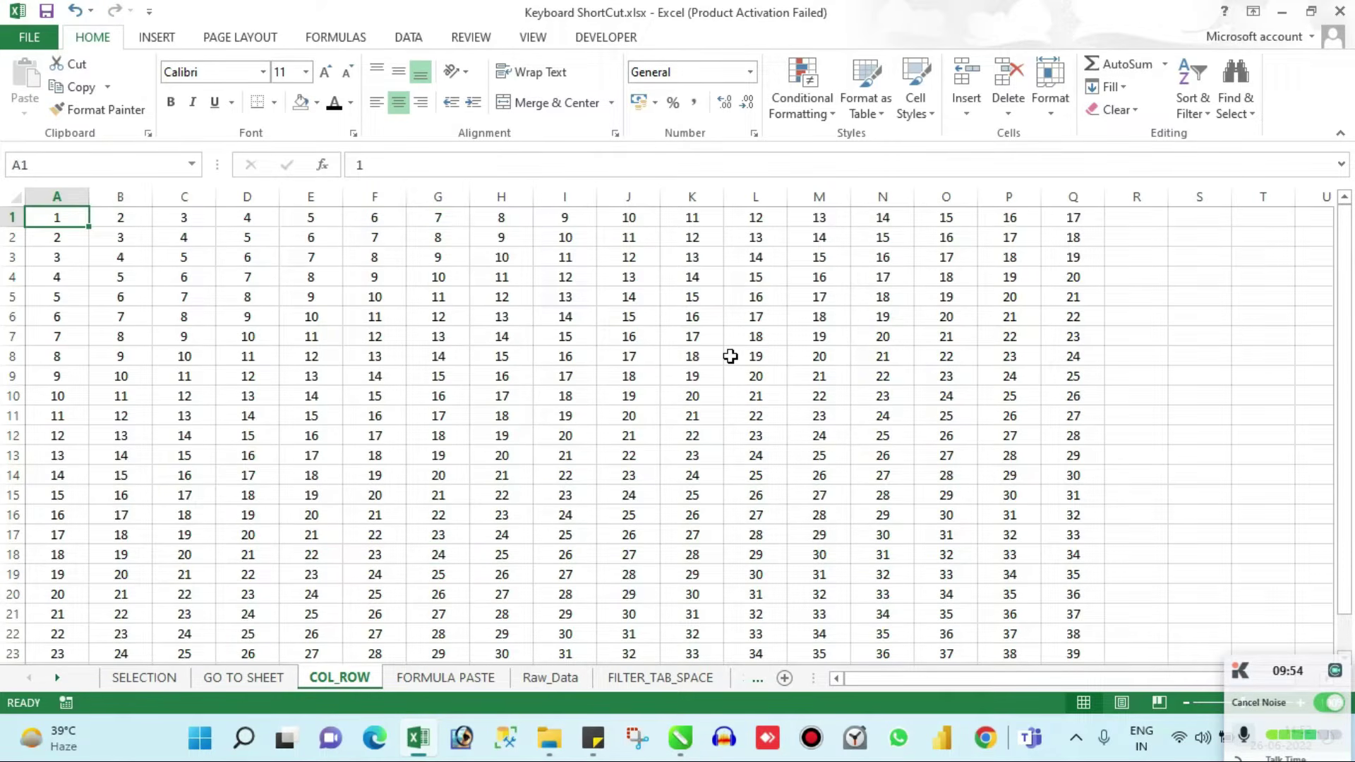
key("Right")
key("Right")
key("Left")
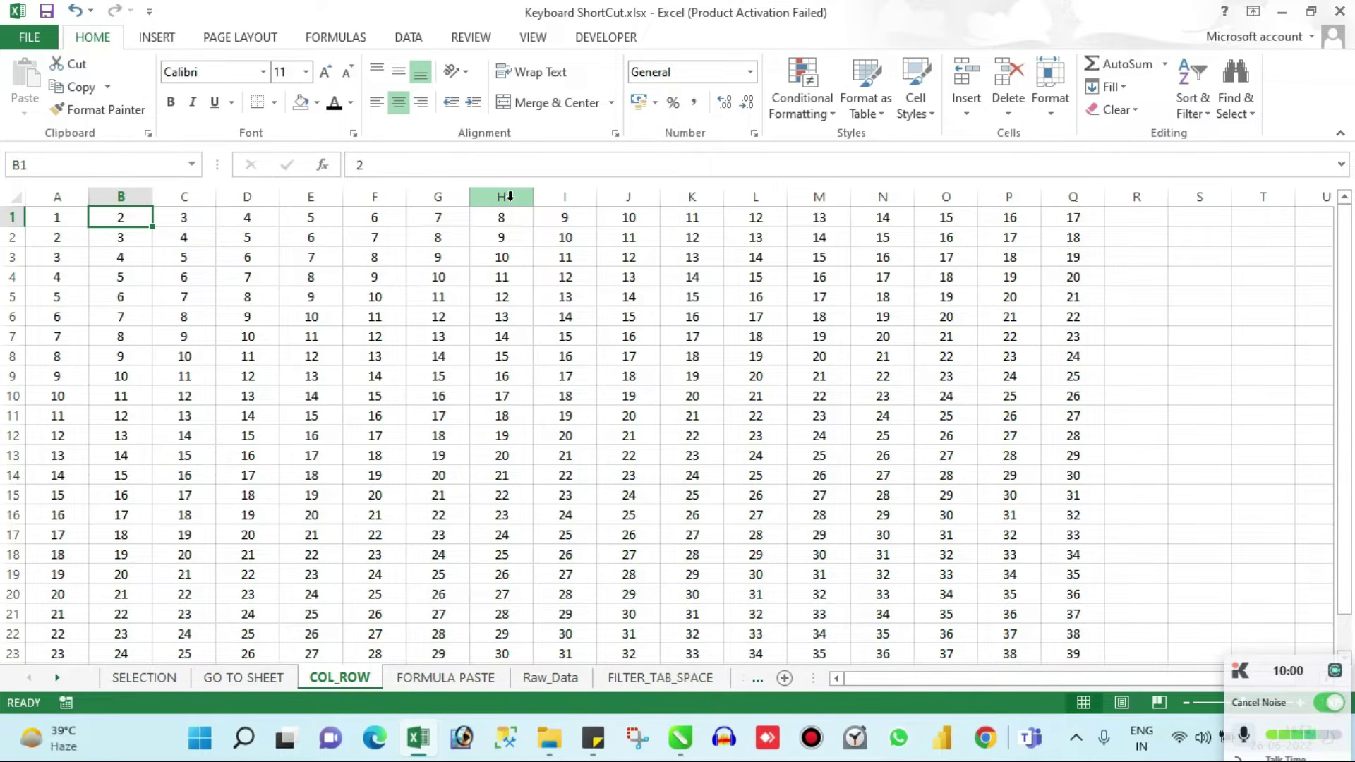
Select the entire columns A through H as one range, and clear the selection by choosing cell G4
left_click(70, 187)
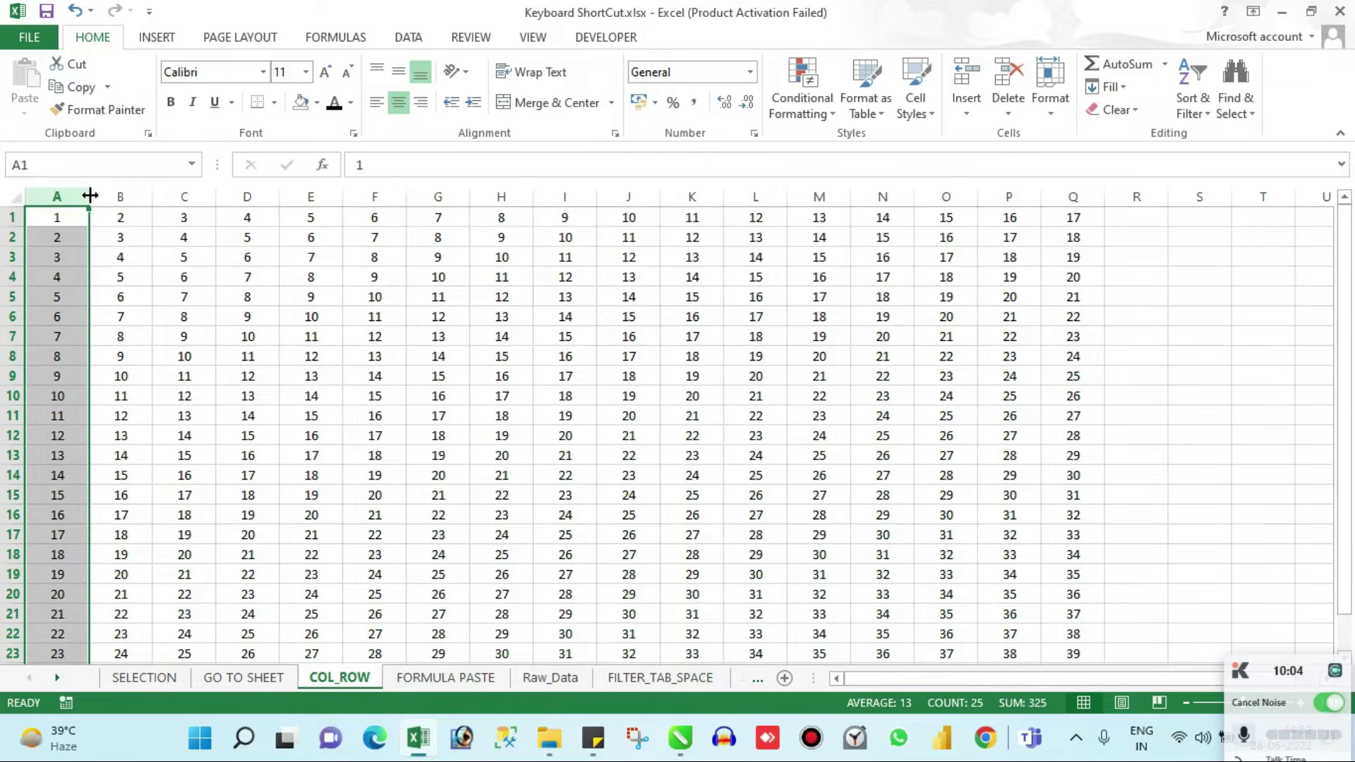
left_click(69, 192)
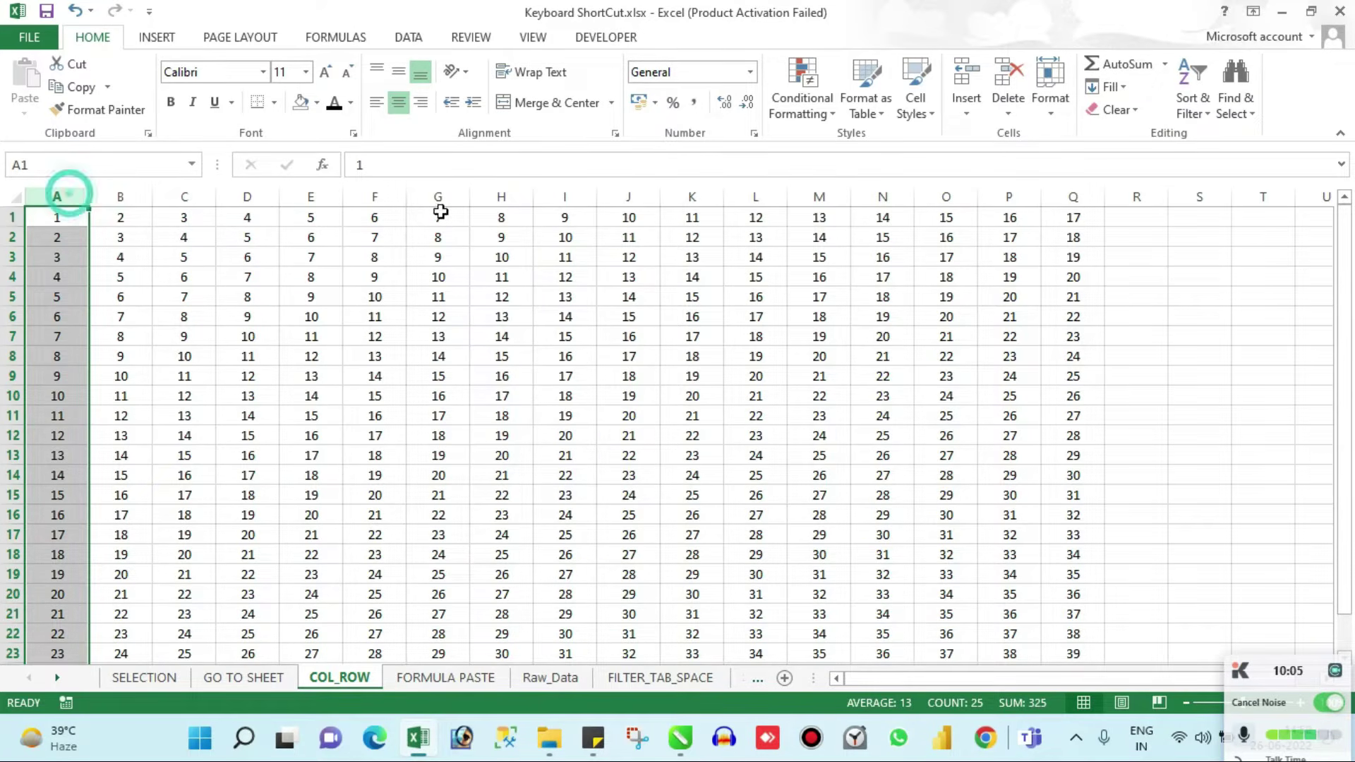
left_click(502, 195, "shift")
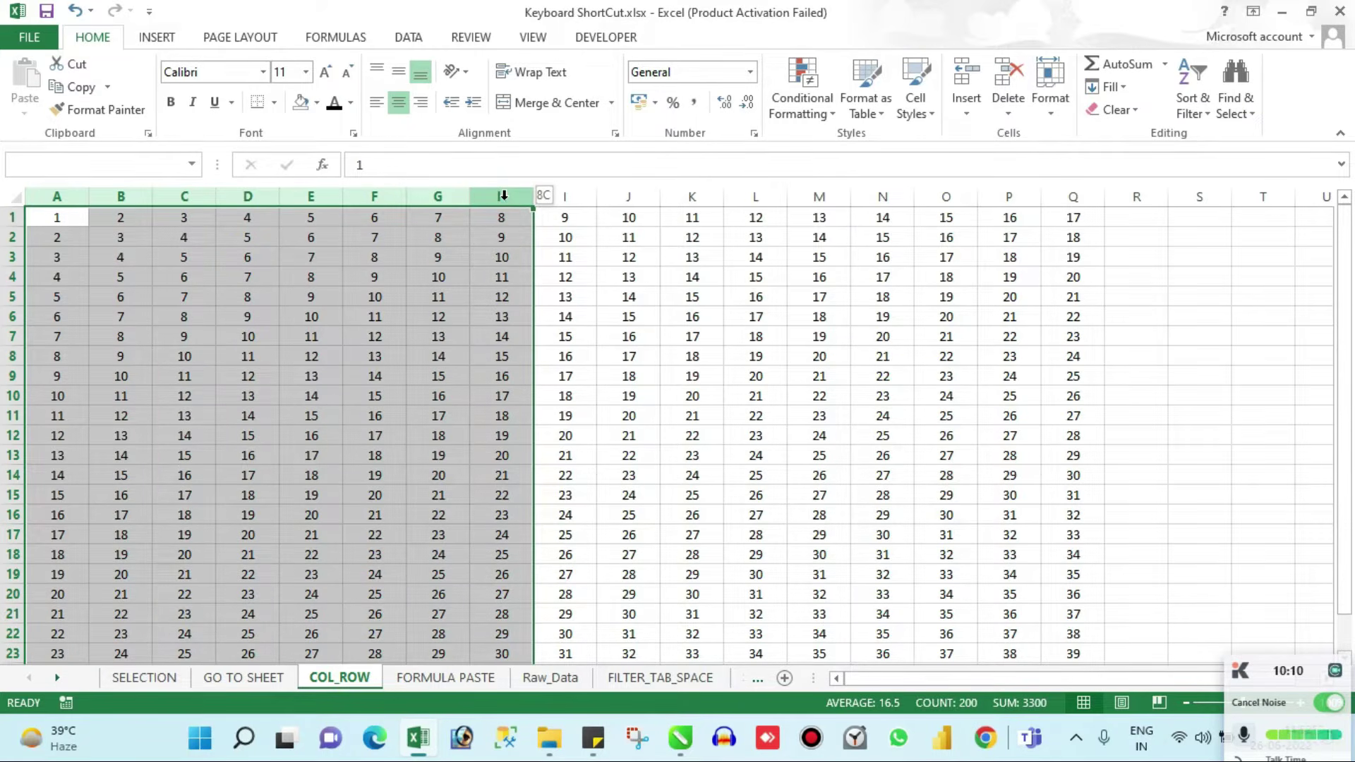
left_click(447, 271)
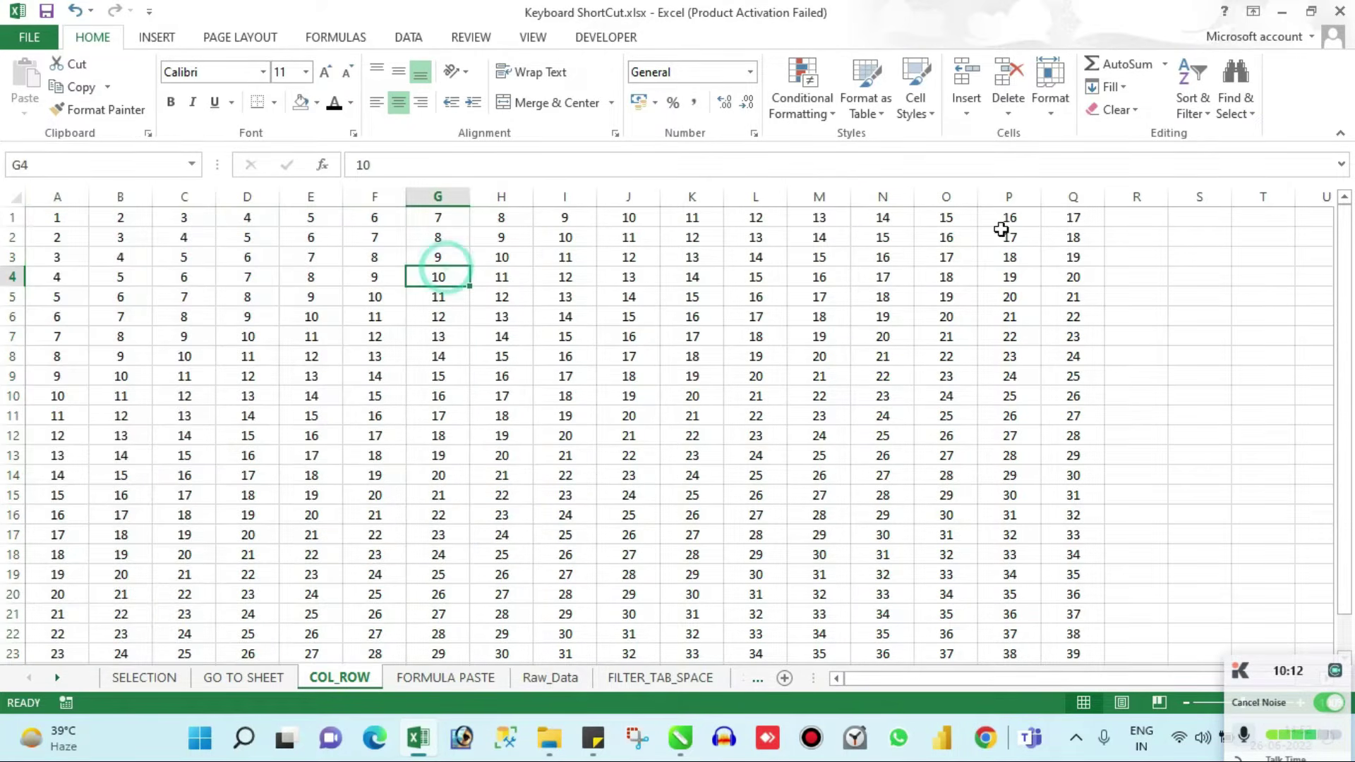
Select all the data columns from A through Q, and return to cell A1
left_click(1038, 226)
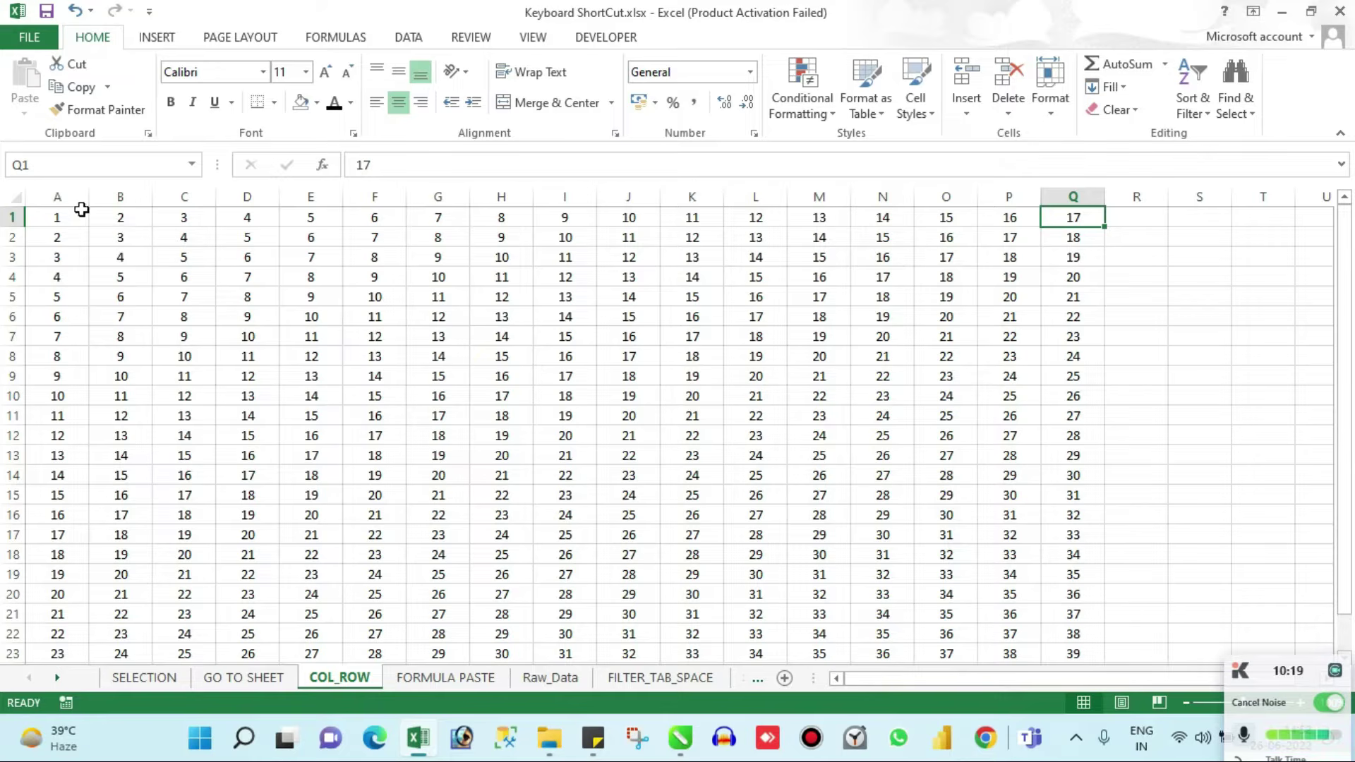
left_click(64, 195)
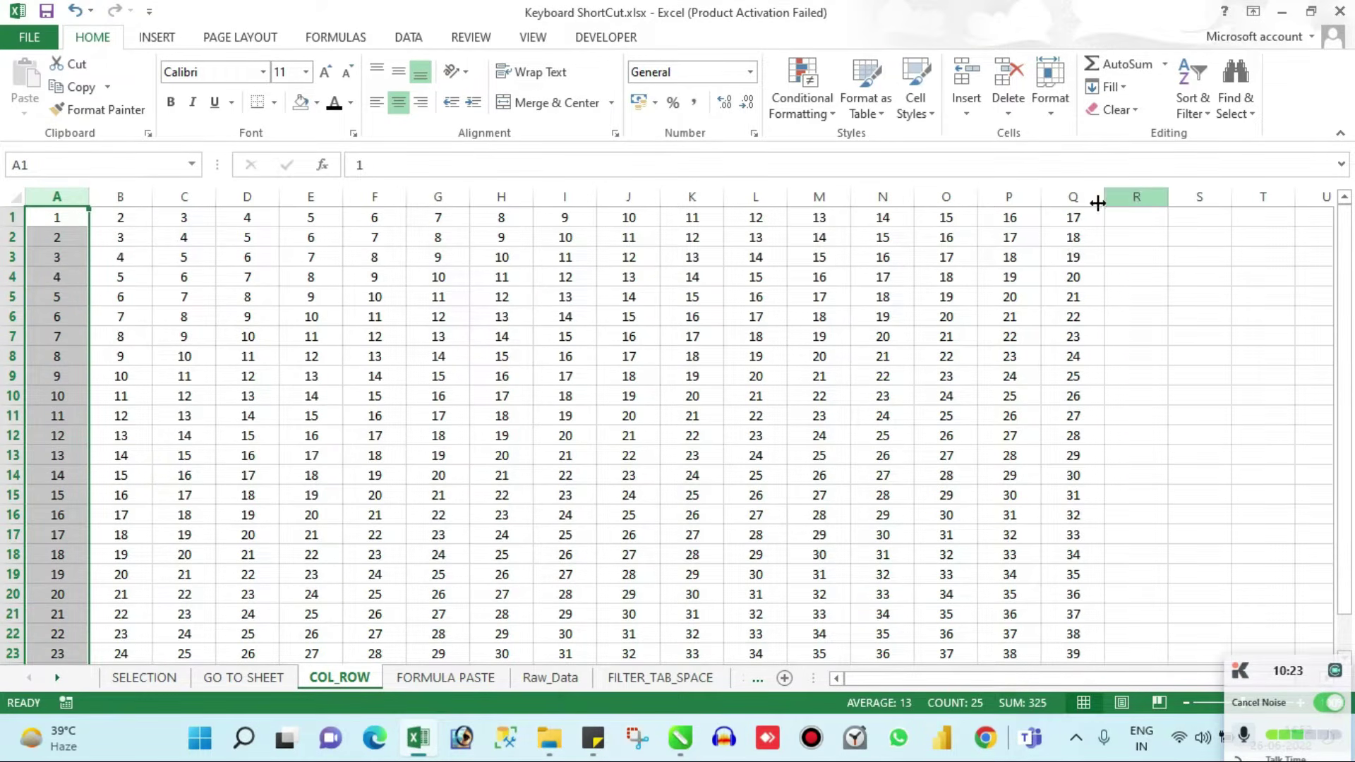
left_click(1071, 198, "shift")
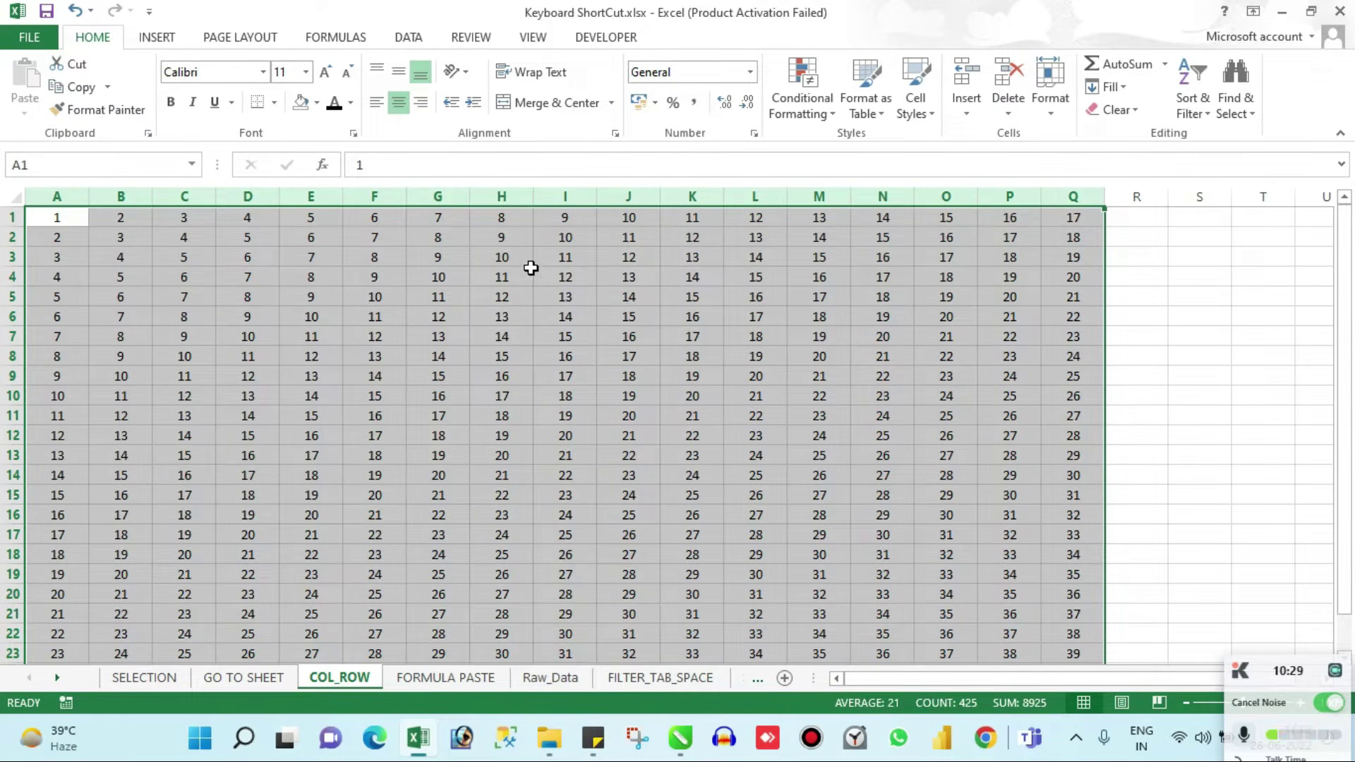
left_click(528, 258)
key("ctrl+Home")
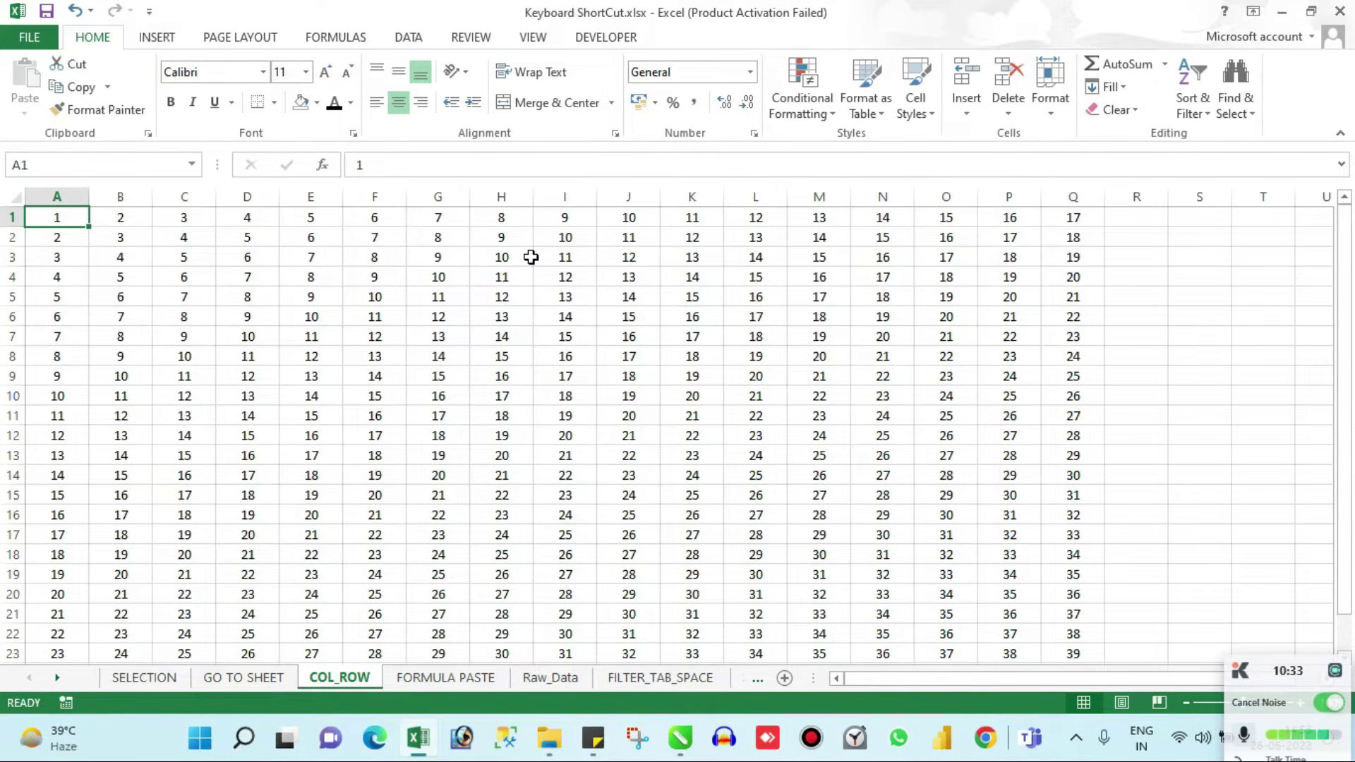
Fill cells A1:F1 with light blue and return to cell A1
left_click(377, 219)
key("ctrl+shift+Left")
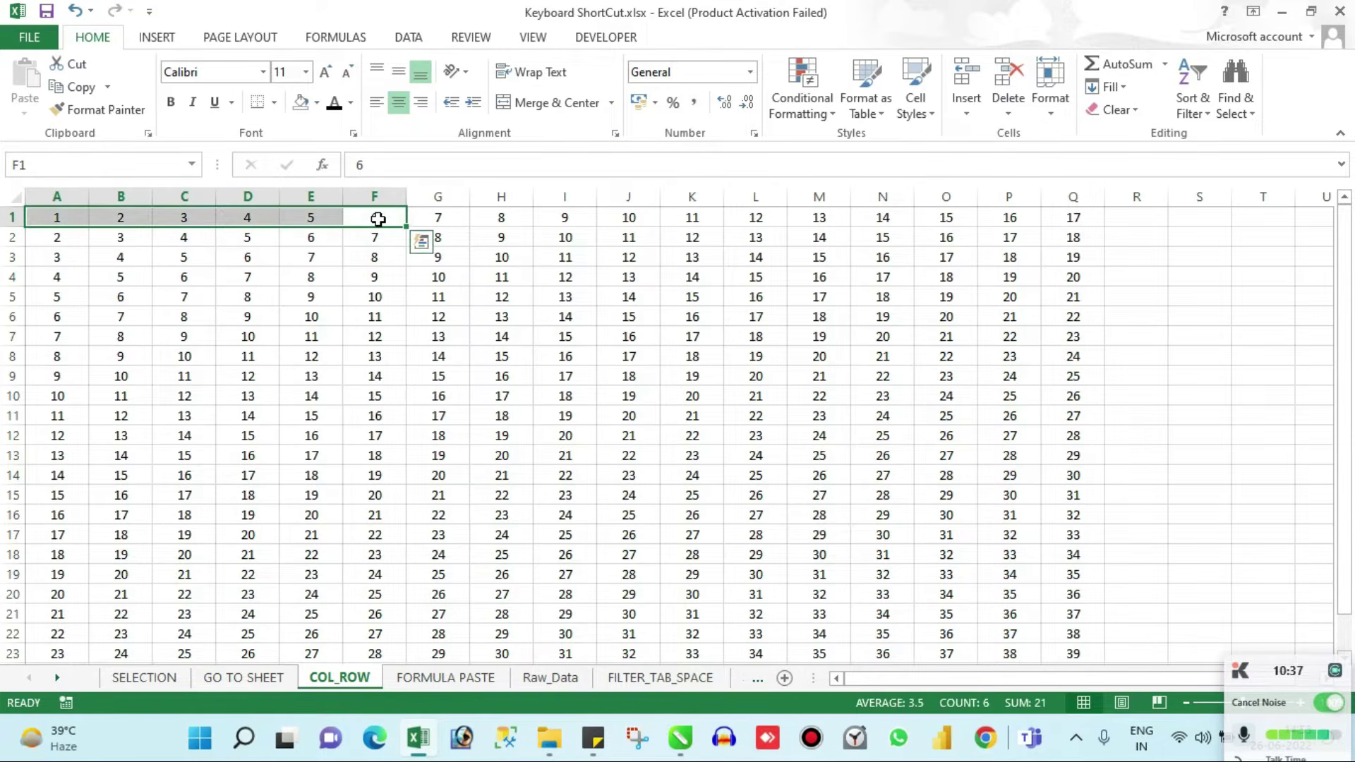
left_click(317, 103)
left_click(366, 188)
left_click(255, 310)
key("ctrl+Up")
key("ctrl+Left")
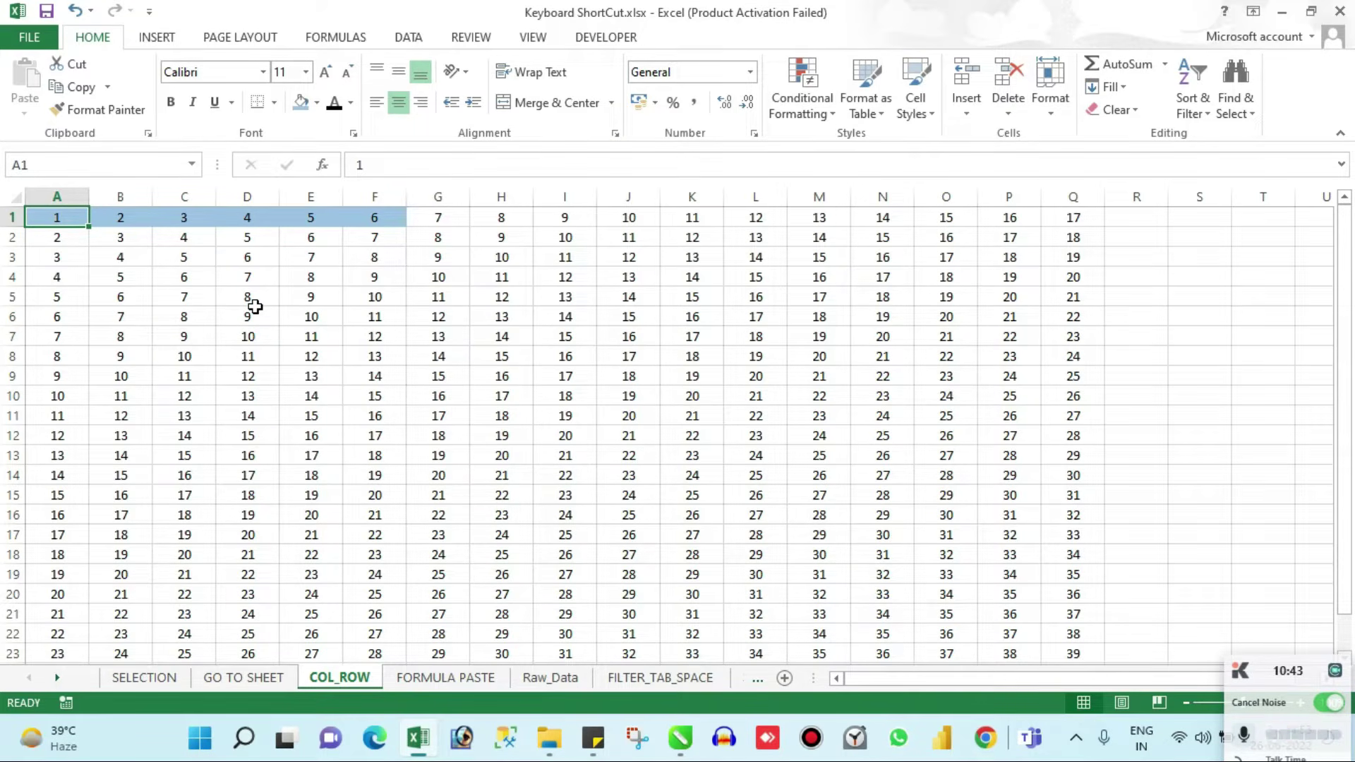
Select A1:F1 cell by cell, expand the selection to the entire columns A through F, and return to A1
key("shift+Right")
key("shift+Right")
key("shift+Right")
key("shift+Right")
key("shift+Right")
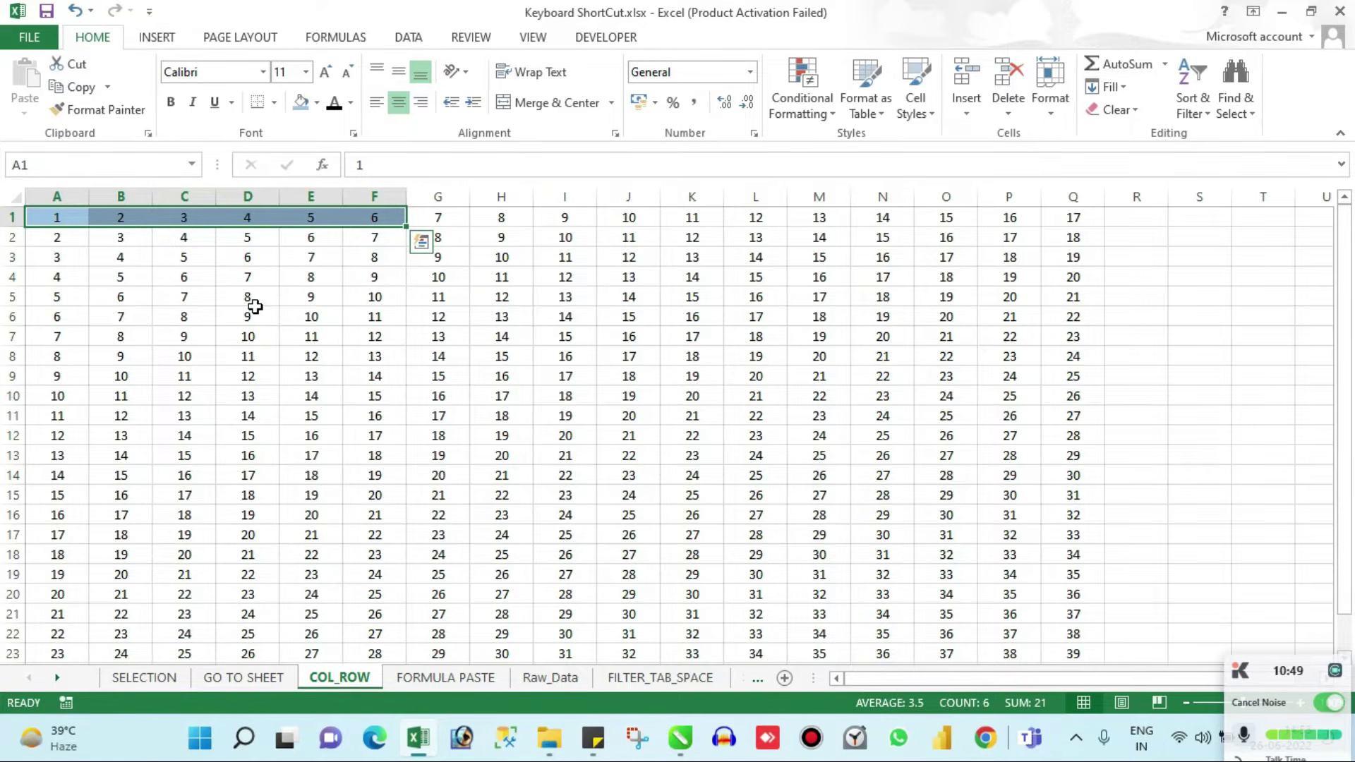
key("ctrl+shift+Down")
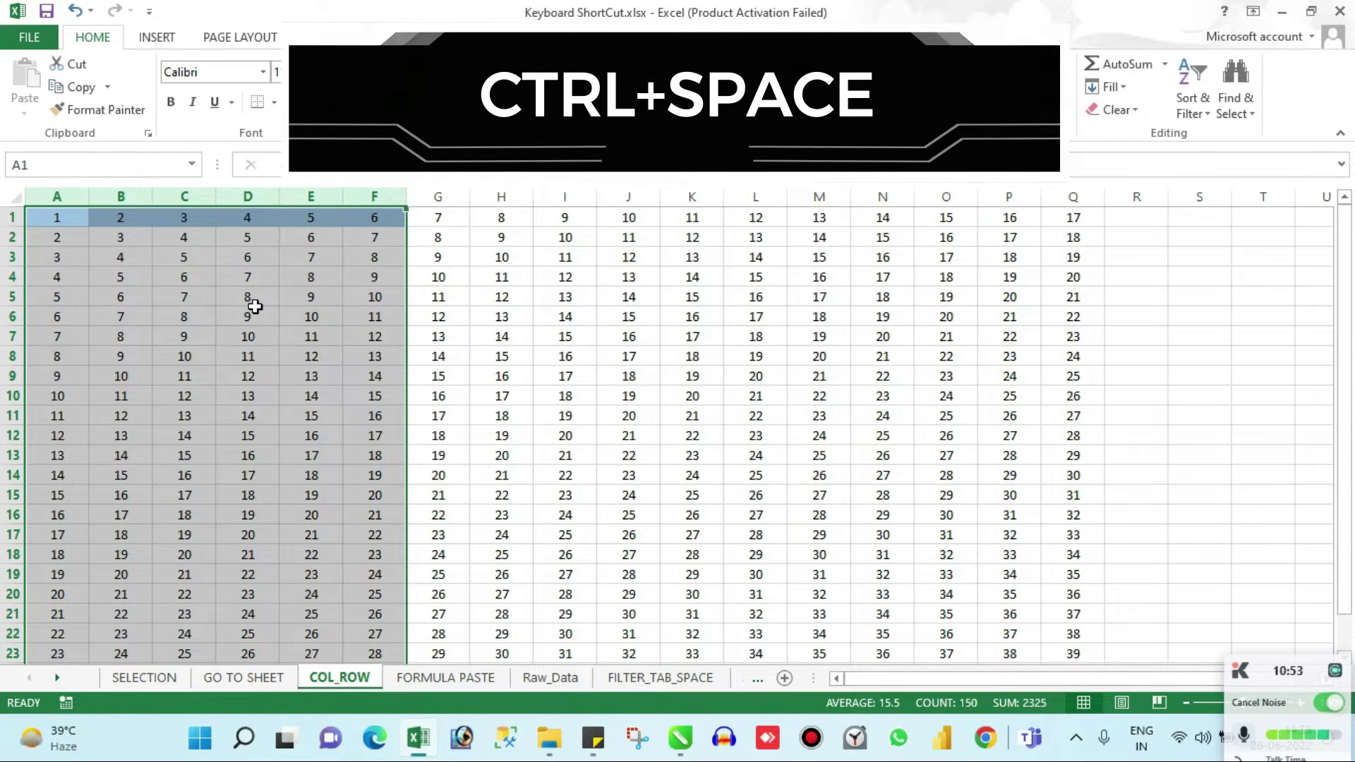
key("ctrl+Home")
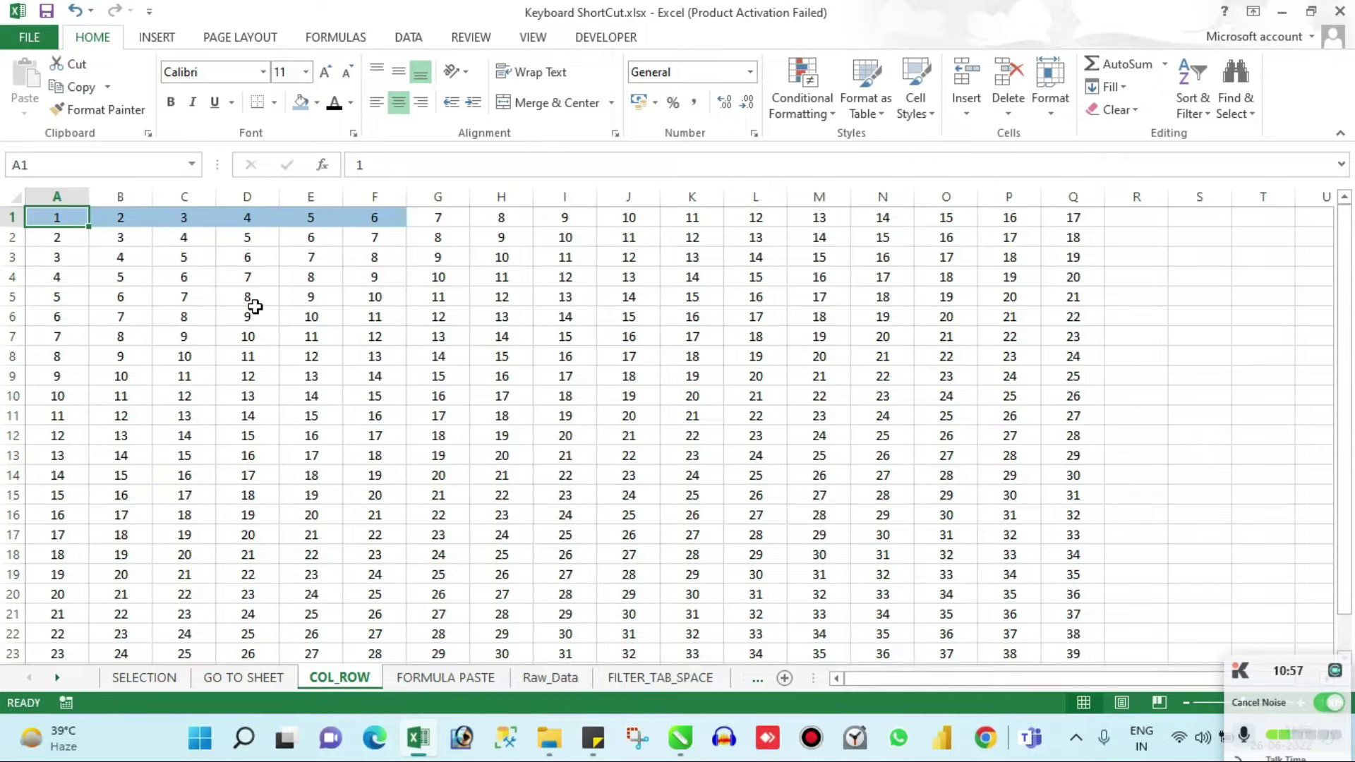
Select A1:F1 one cell at a time, and compare it with selecting row 1 through Q1 in one jump
key("shift+Right")
key("shift+Right")
key("shift+Right")
key("shift+Right")
key("shift+Right")
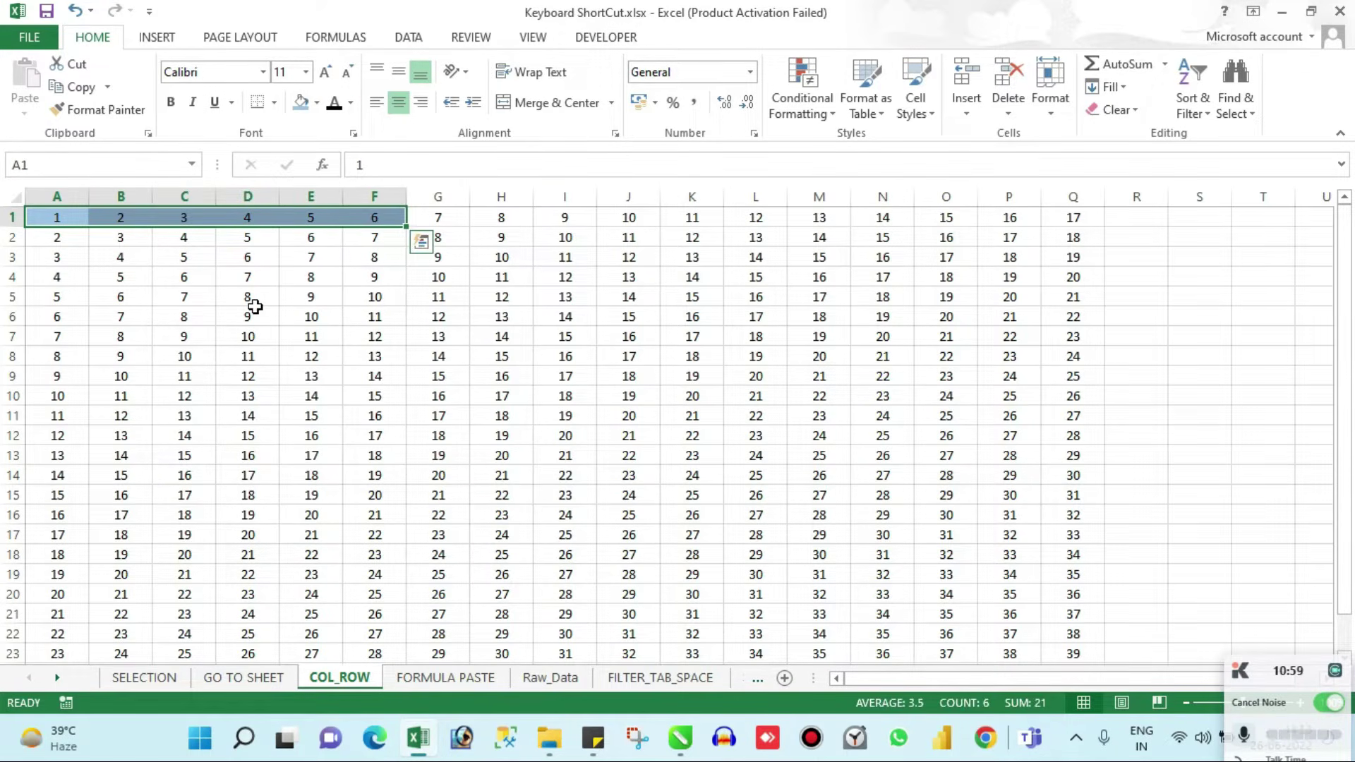
key("Left")
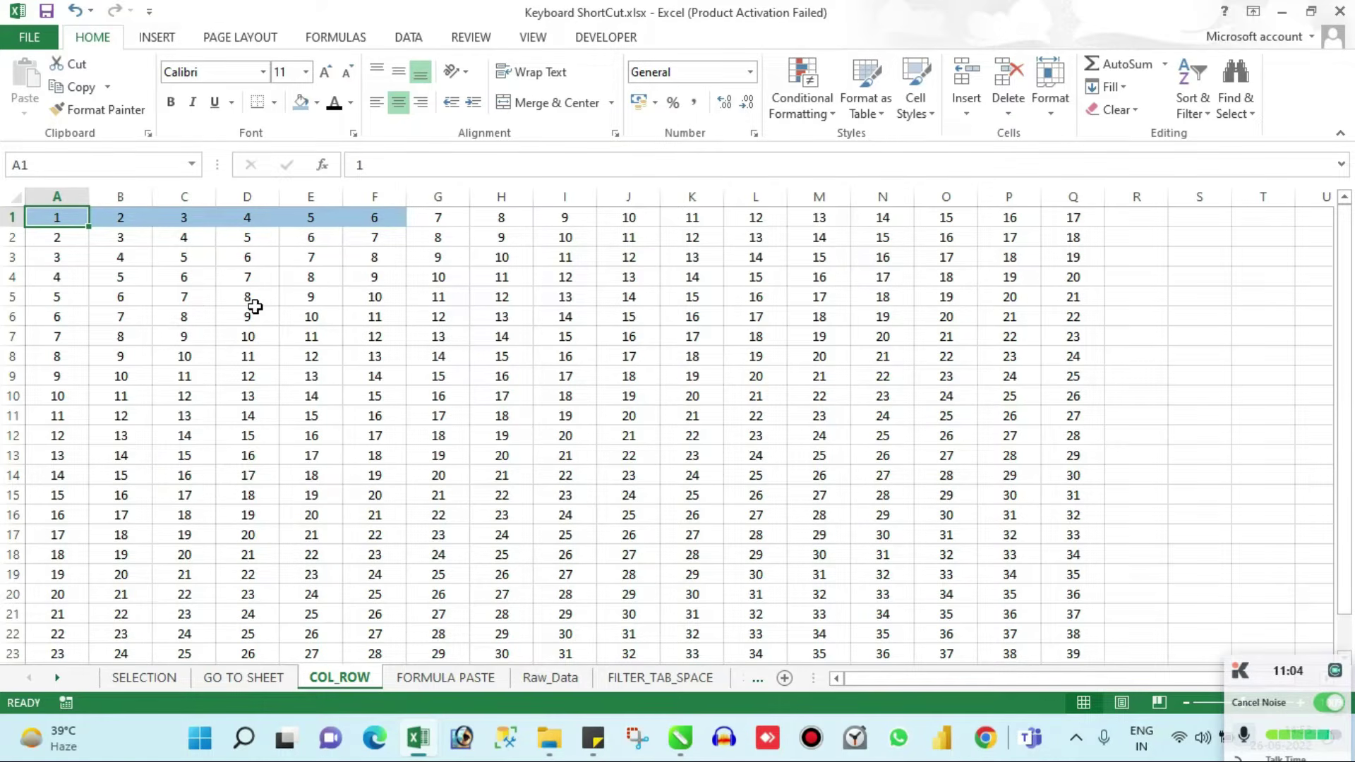
key("ctrl+shift+Right")
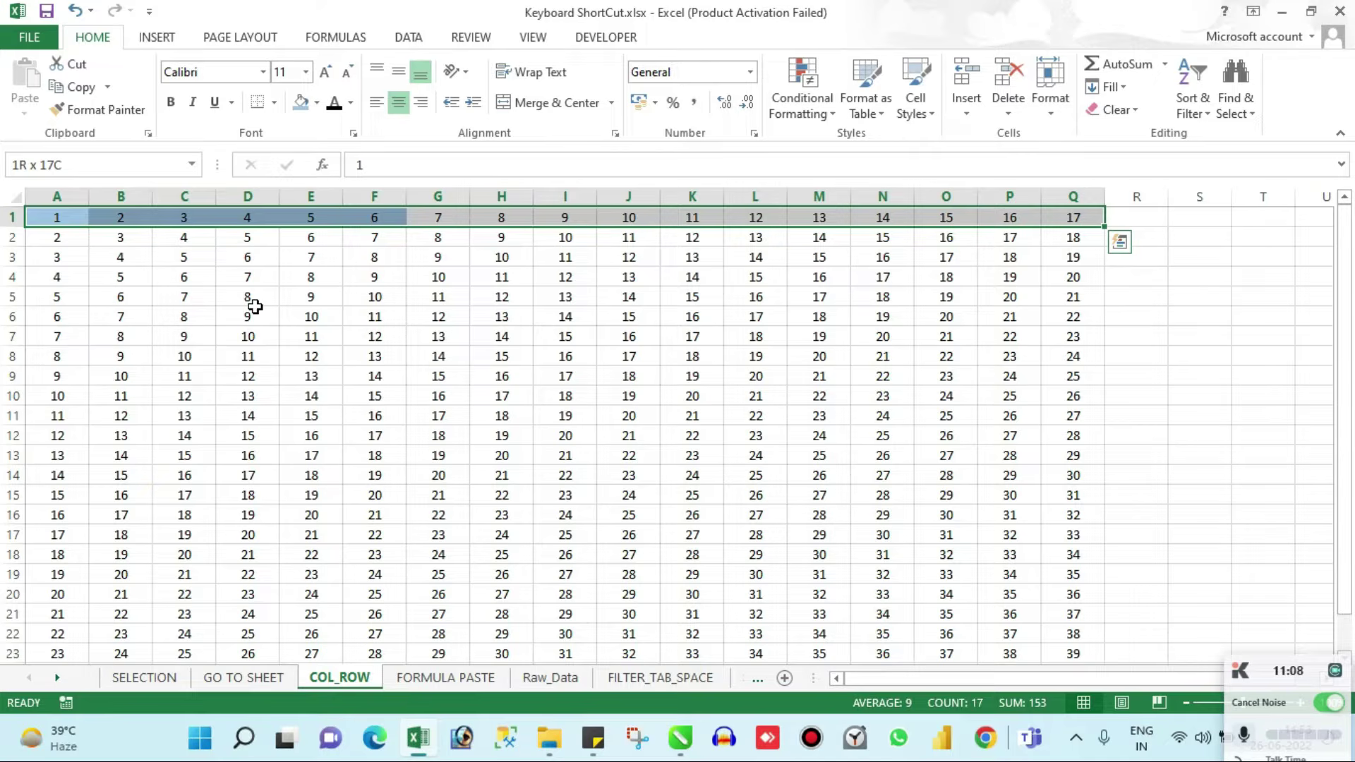
key("Left")
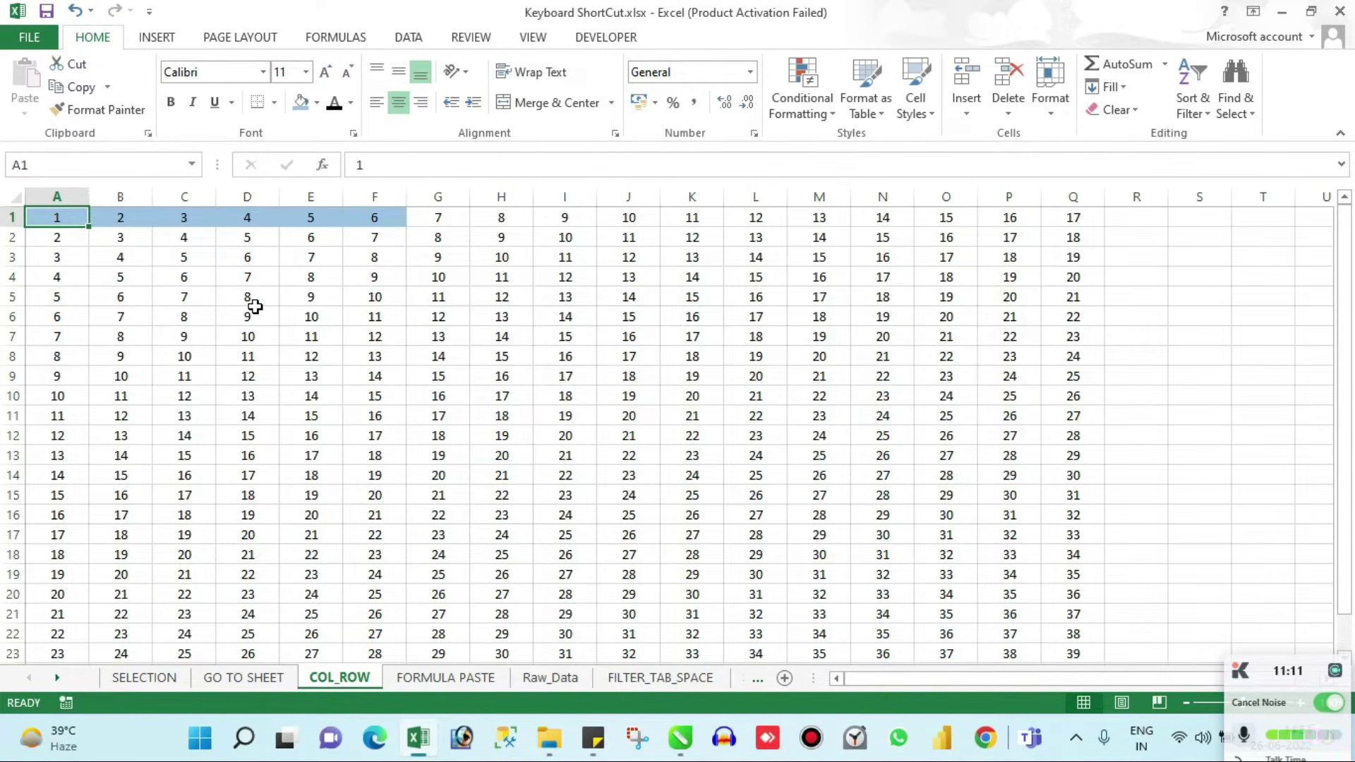
Select the blue cells A1:F1 again one cell at a time, and return to cell A1
key("shift+Right")
key("shift+Right")
key("shift+Right")
key("shift+Right")
key("shift+Right")
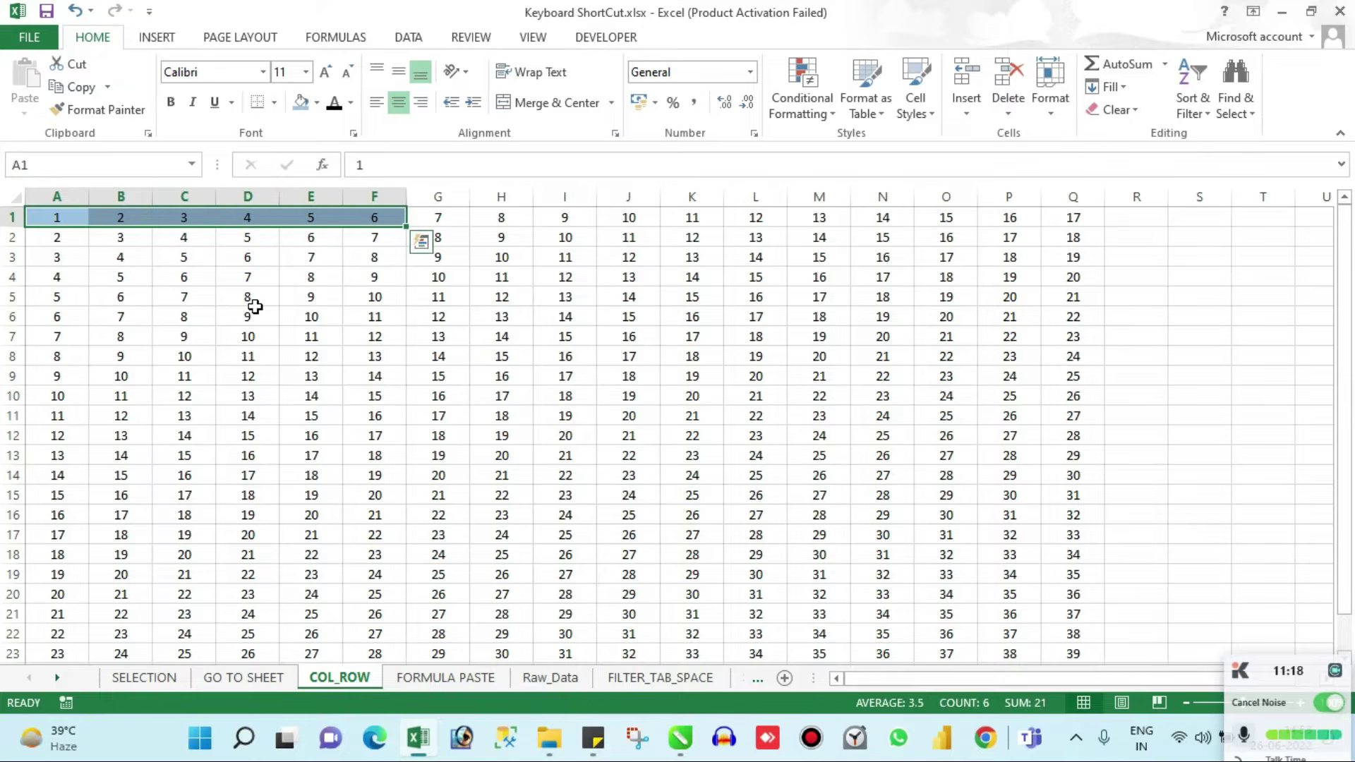
key("Right")
key("Right")
key("Left")
key("Left")
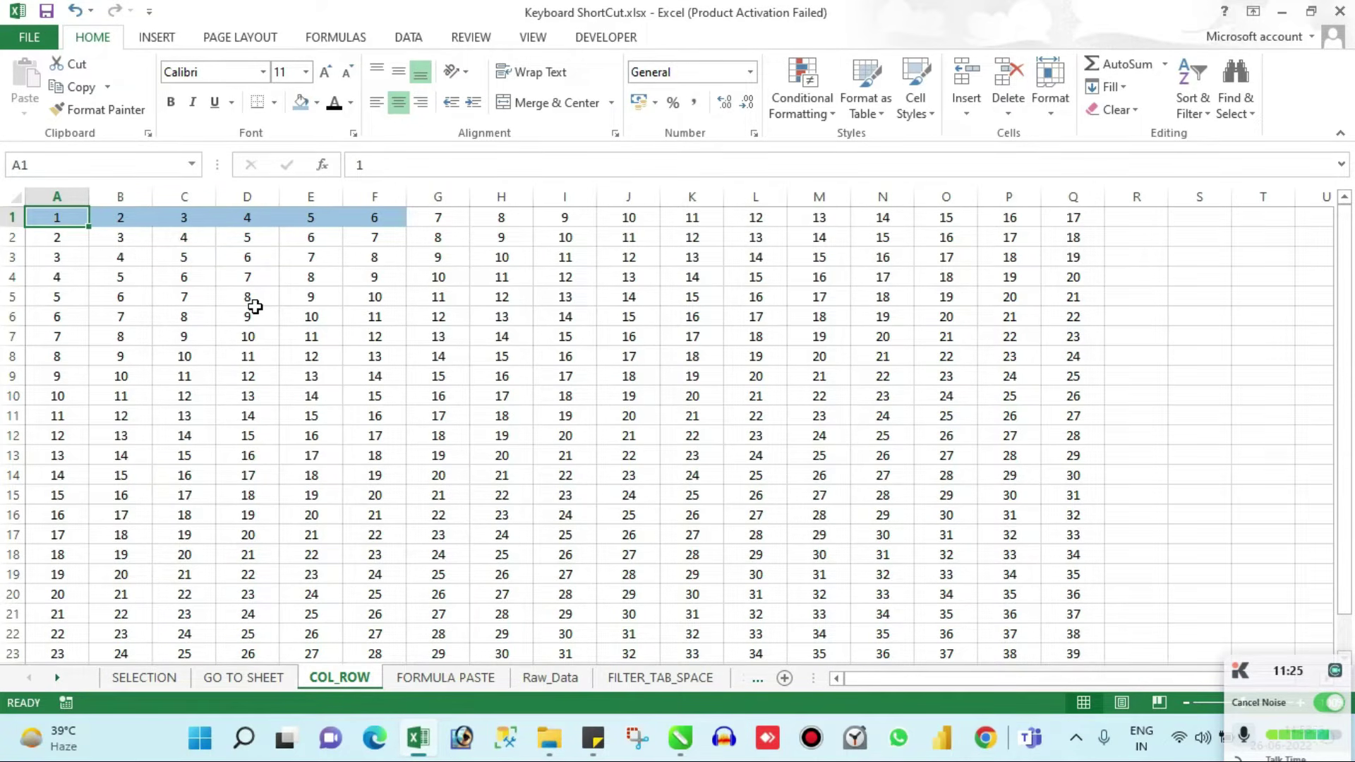
Extend the selection from A1 to the last filled cell Q1, collapse it to A1, and extend it again
key("ctrl+shift+Right")
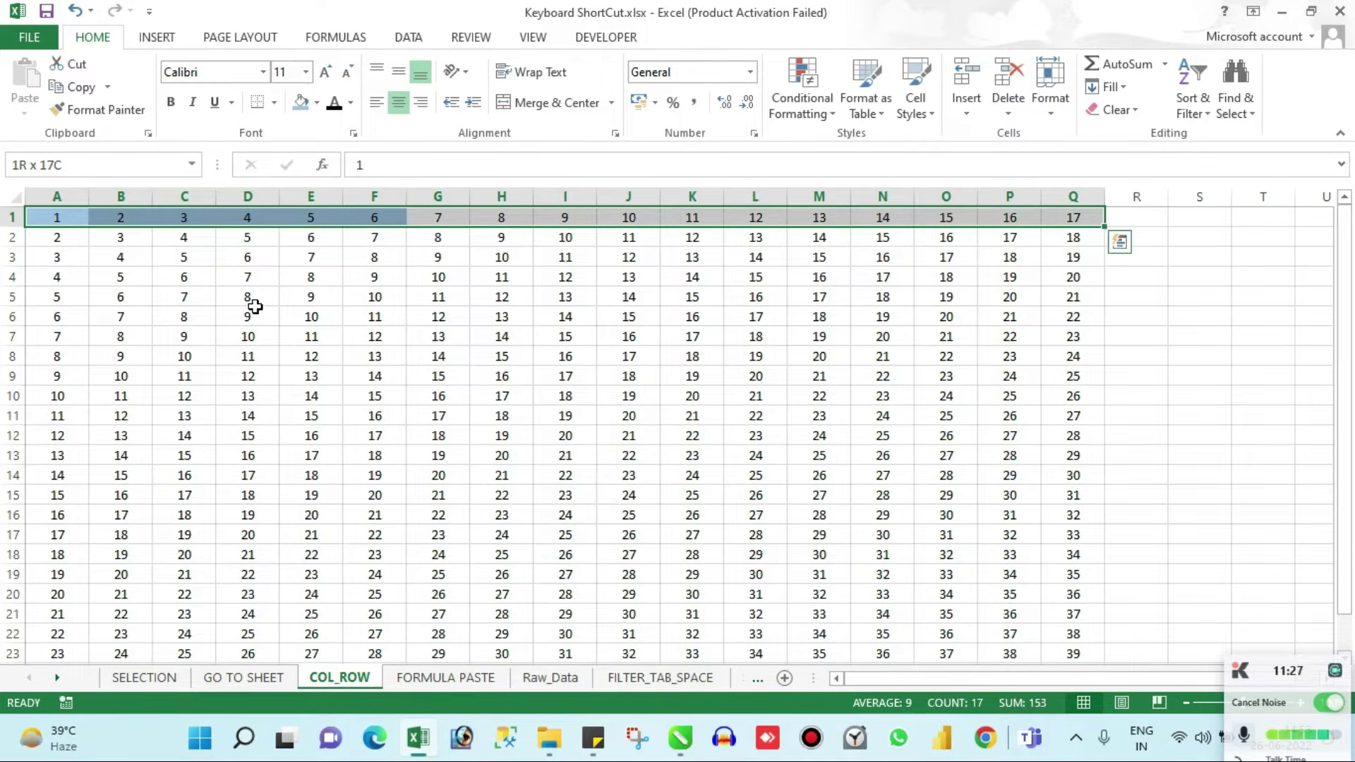
key("Left")
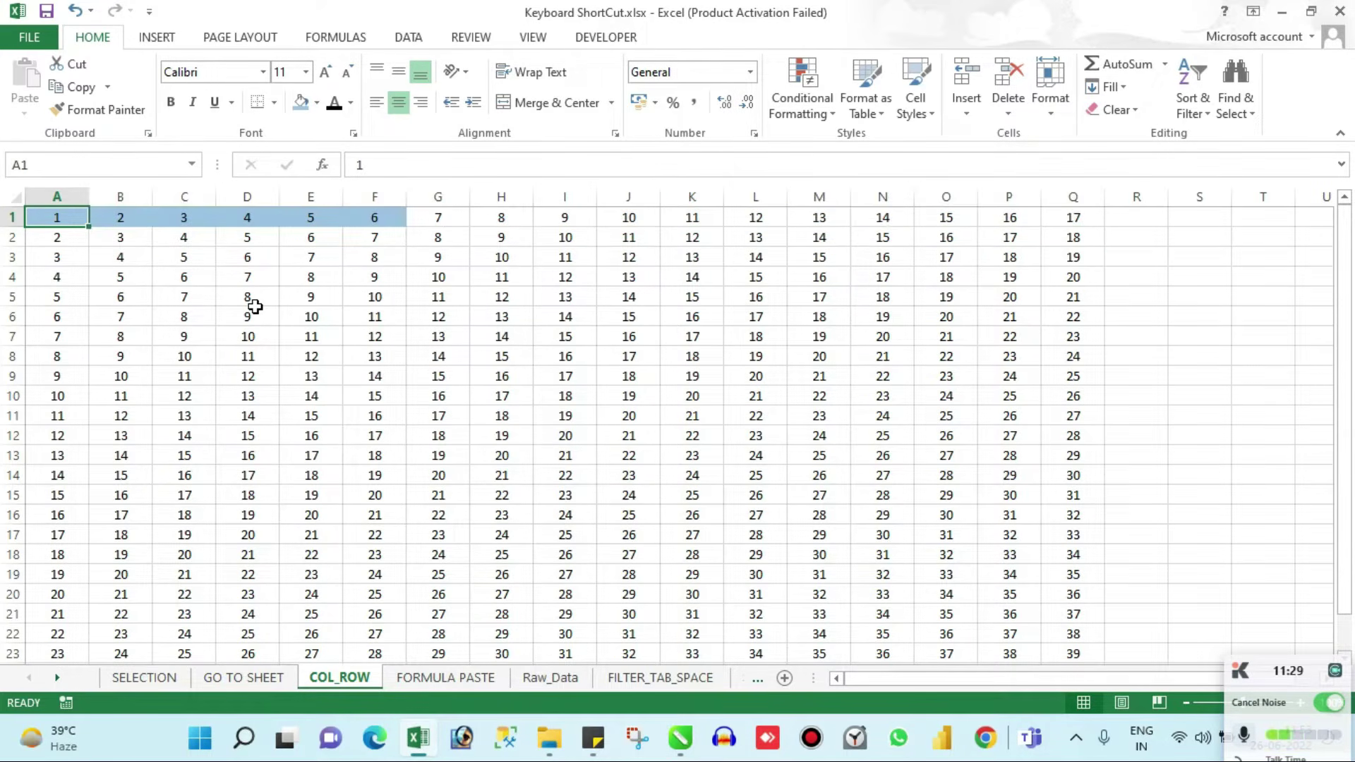
key("ctrl+shift+Right")
Select A1:F1, expand it to the entire columns A through F, delete those columns, and undo the deletion
key("shift+Right")
key("shift+Right")
key("shift+Right")
key("shift+Right")
key("shift+Right")
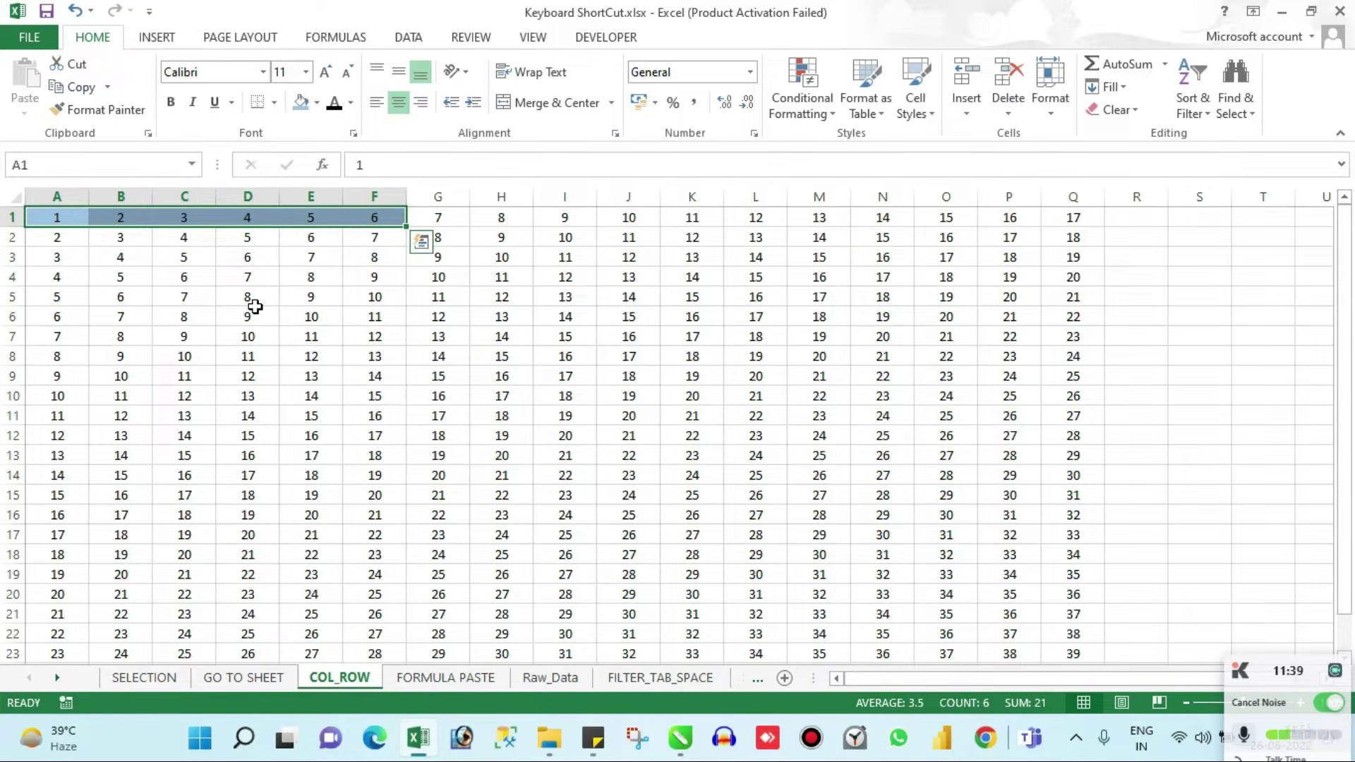
key("ctrl+shift+Down")
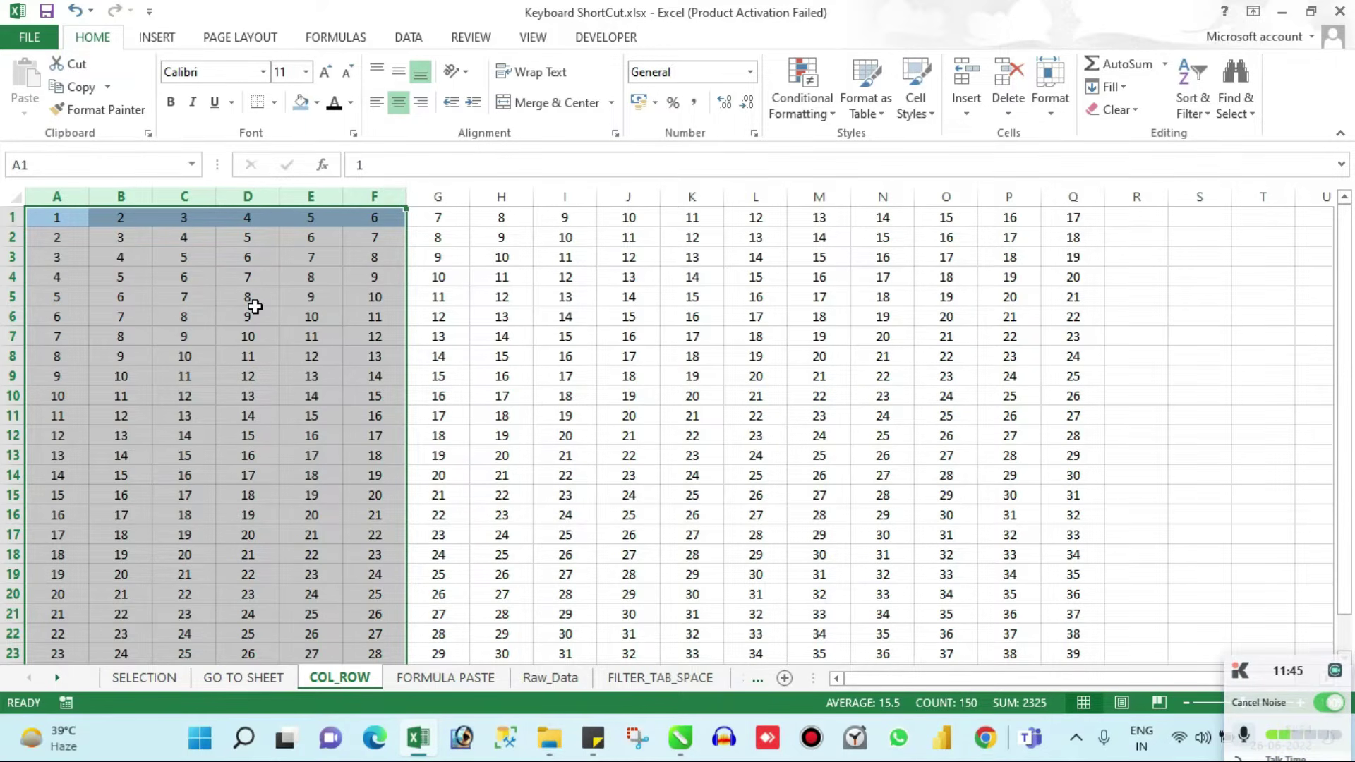
key("ctrl+minus")
key("Return")
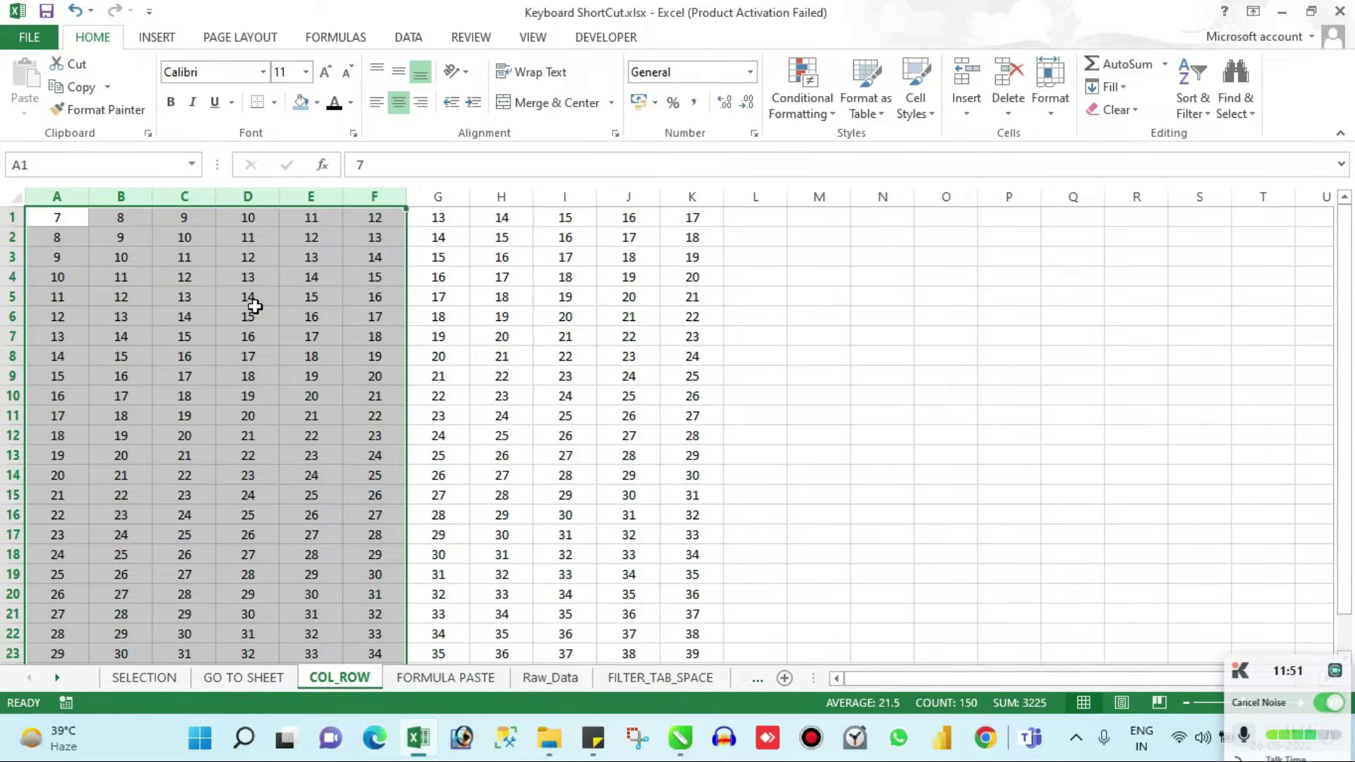
key("ctrl+z")
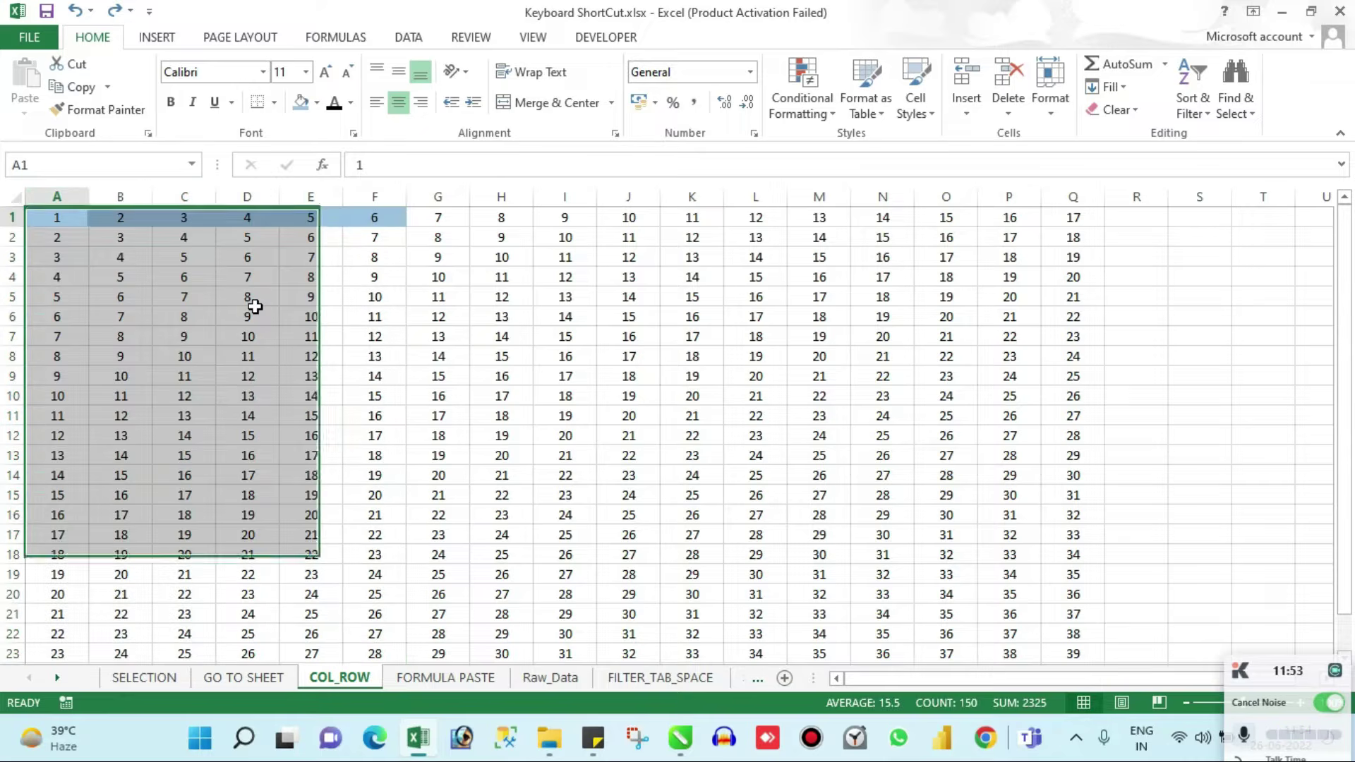
Move down column A to cell A6 and select the entire row 6
key("Down")
key("Down")
key("Down")
key("Down")
key("Down")
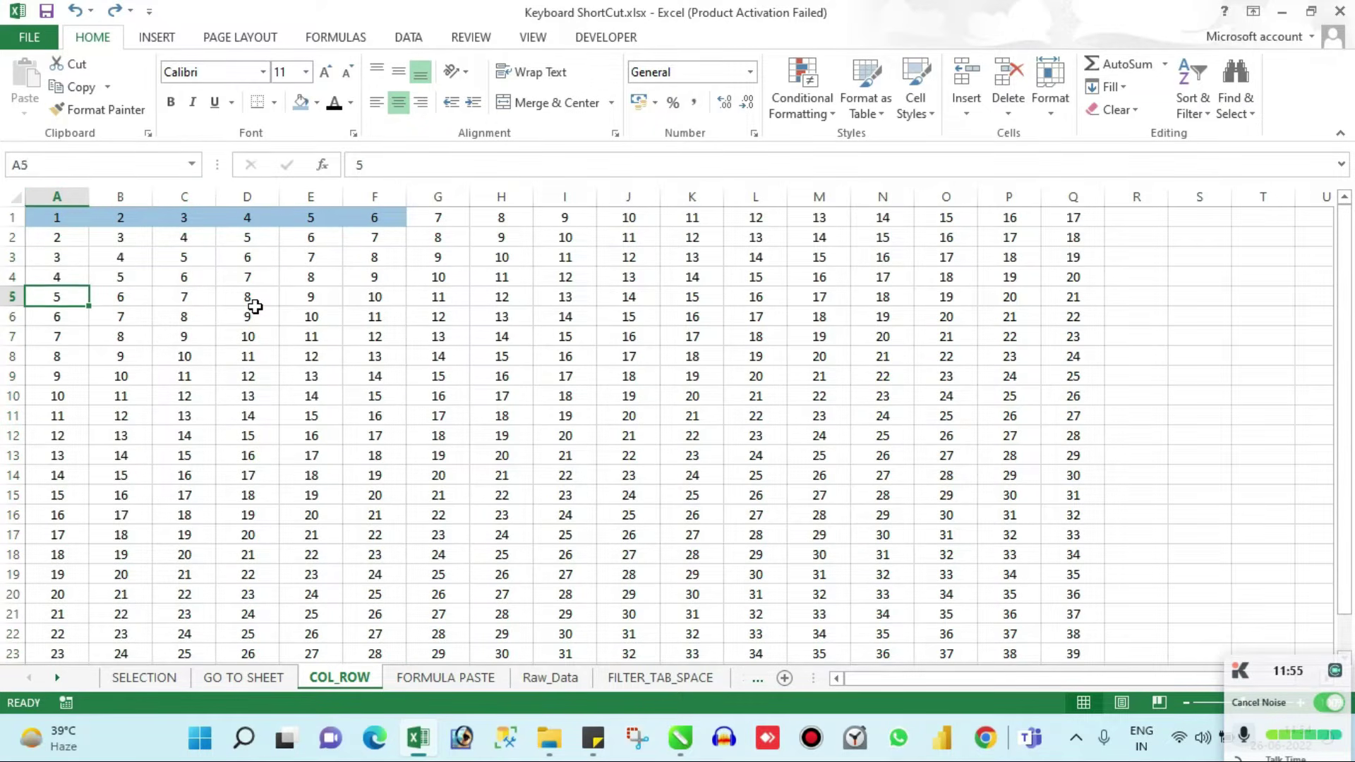
key("shift+space")
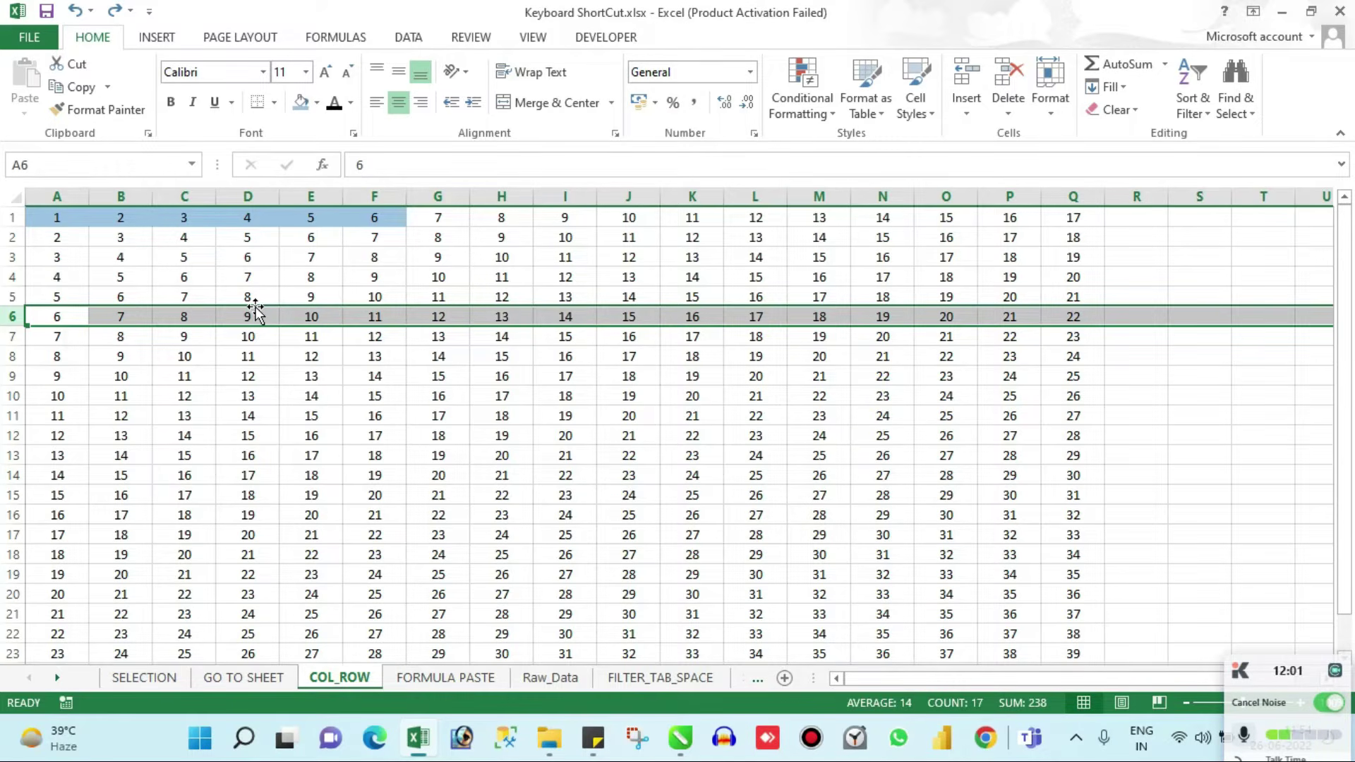
Clear the row 6 selection and reselect the entire row from cell A6, twice in a row
key("Left")
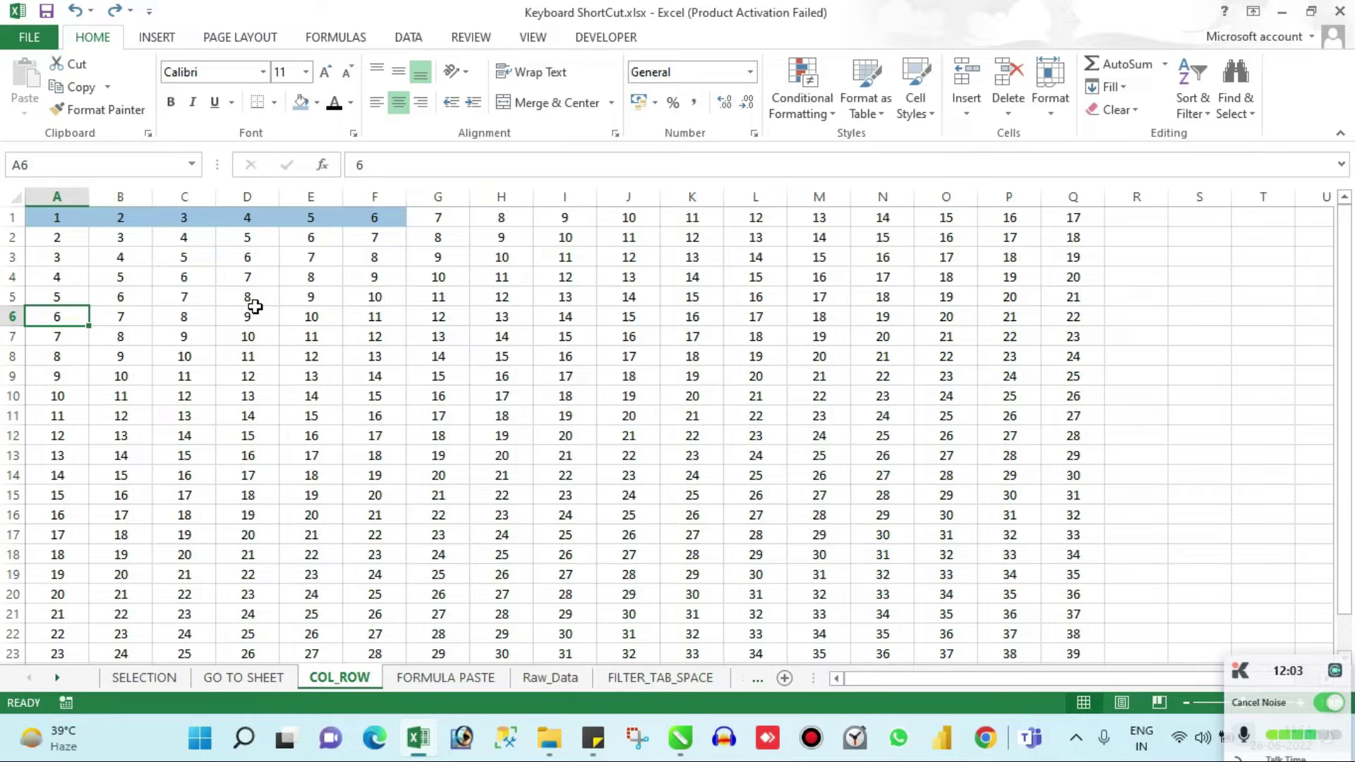
key("shift+space")
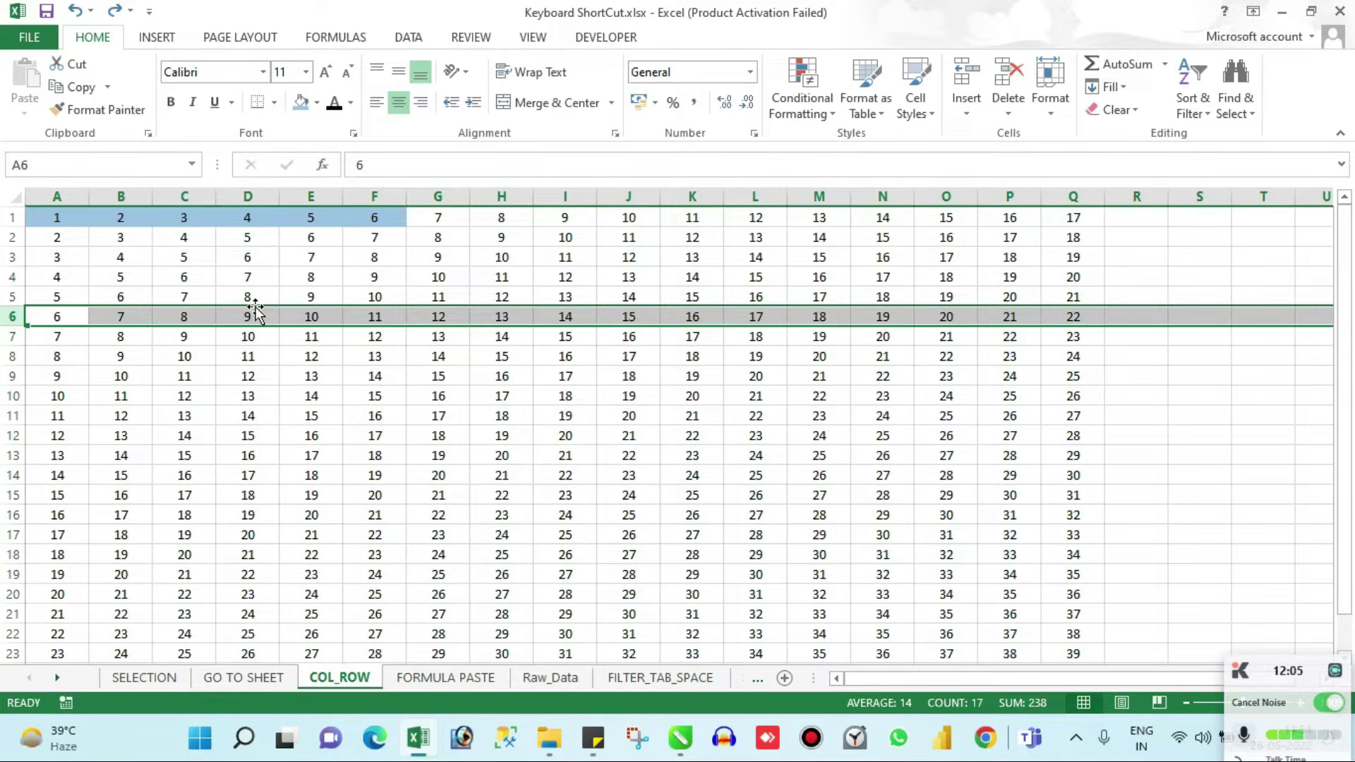
key("Left")
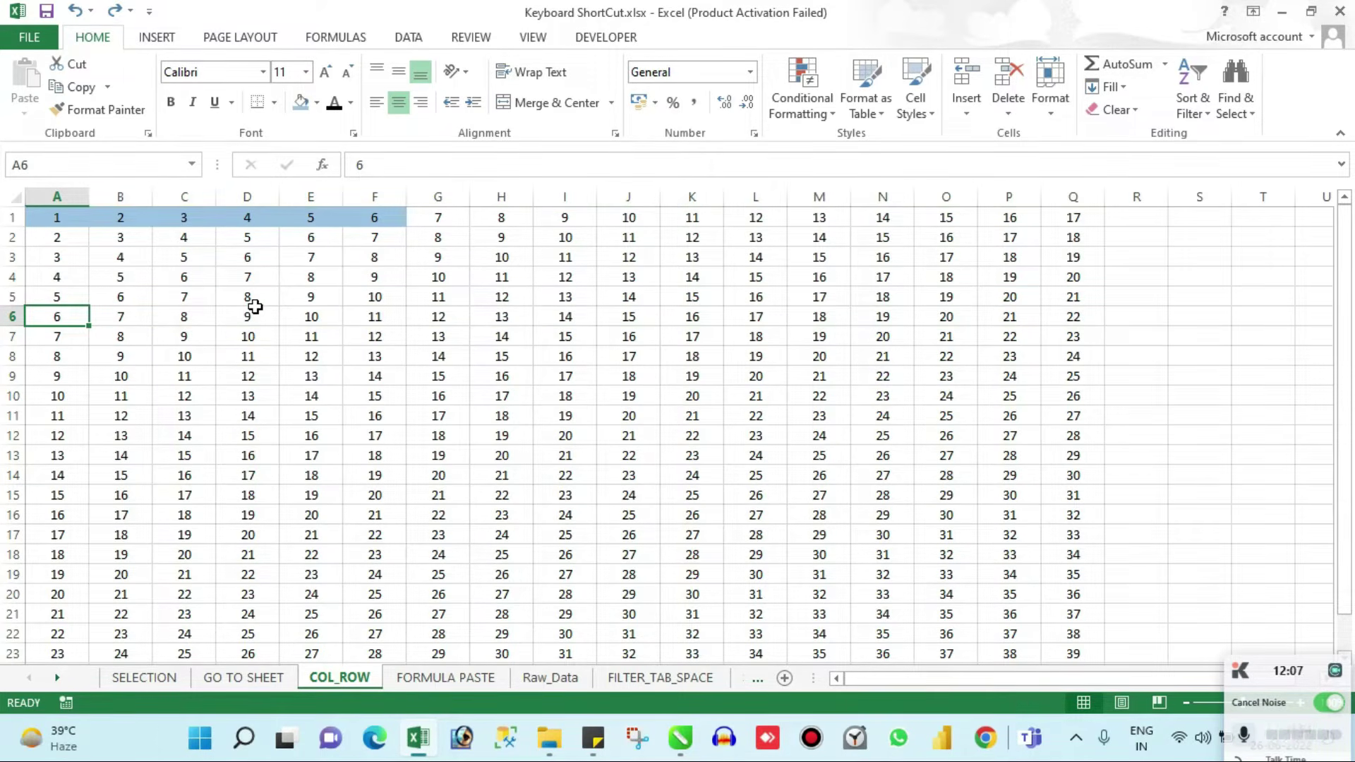
key("shift+space")
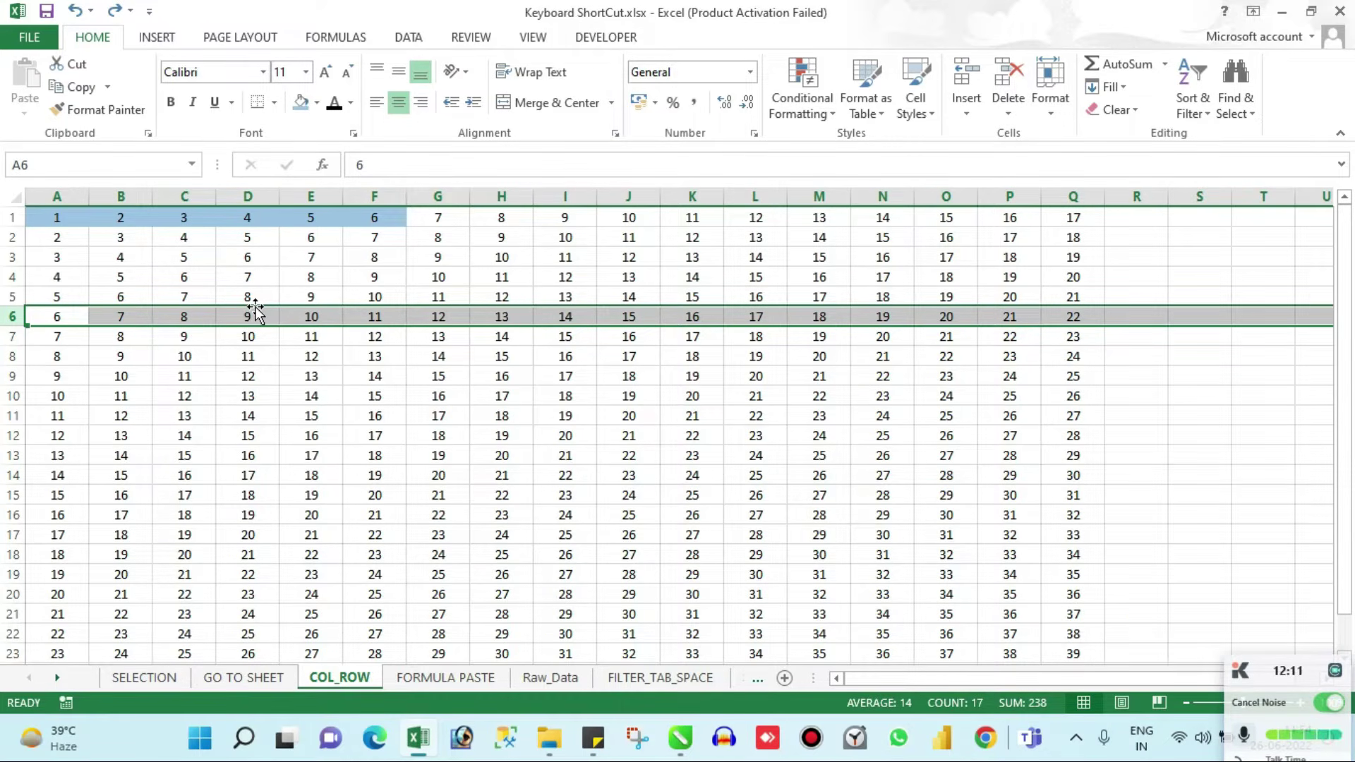
Select the entire row 6, collapse the selection to cell A6, and select the whole row again
key("shift+space")
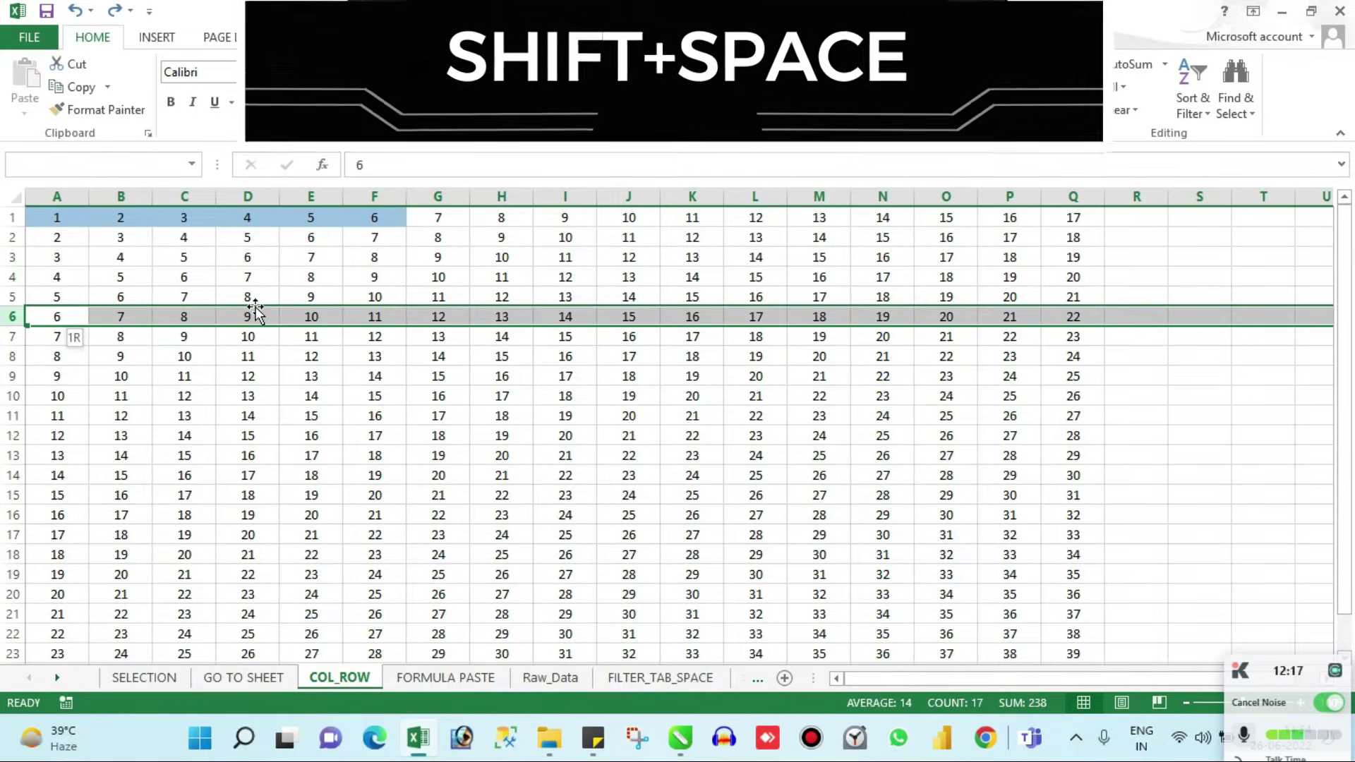
key("Left")
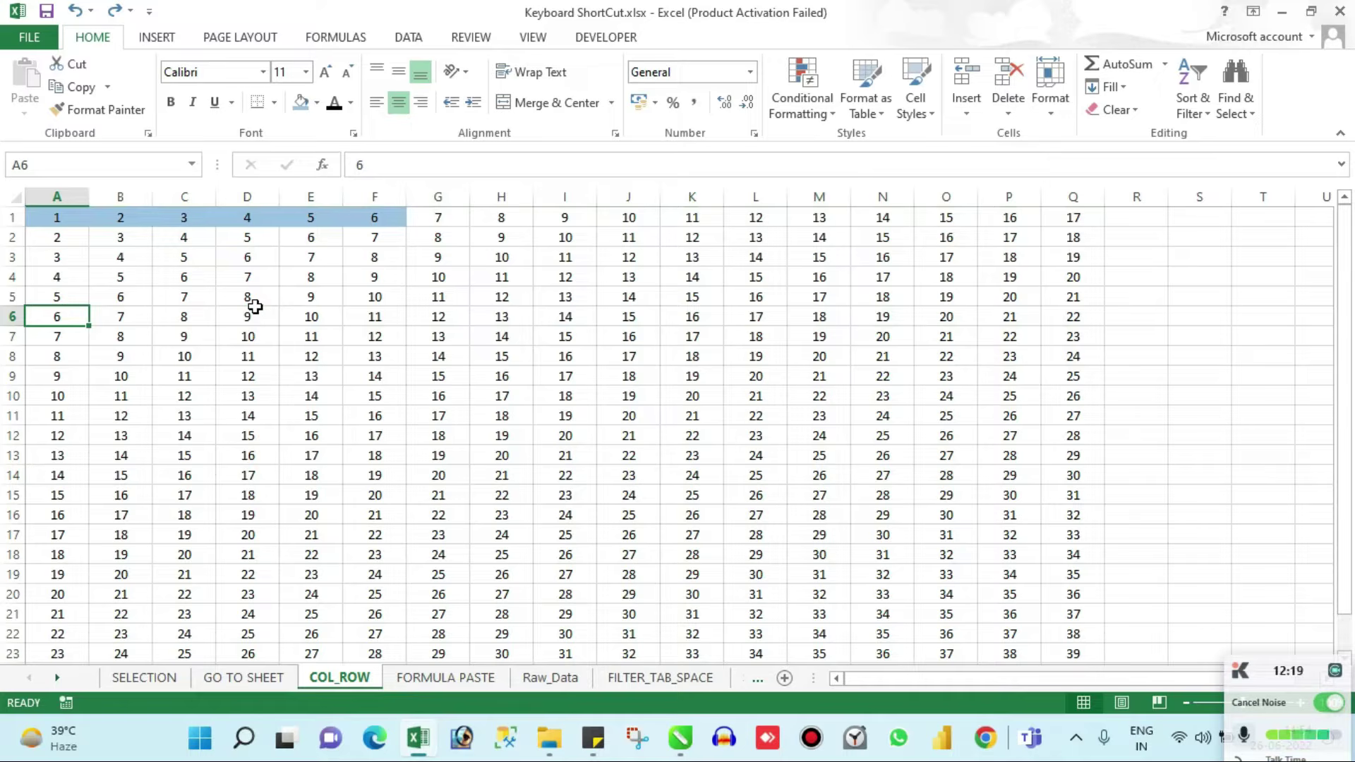
key("shift+space")
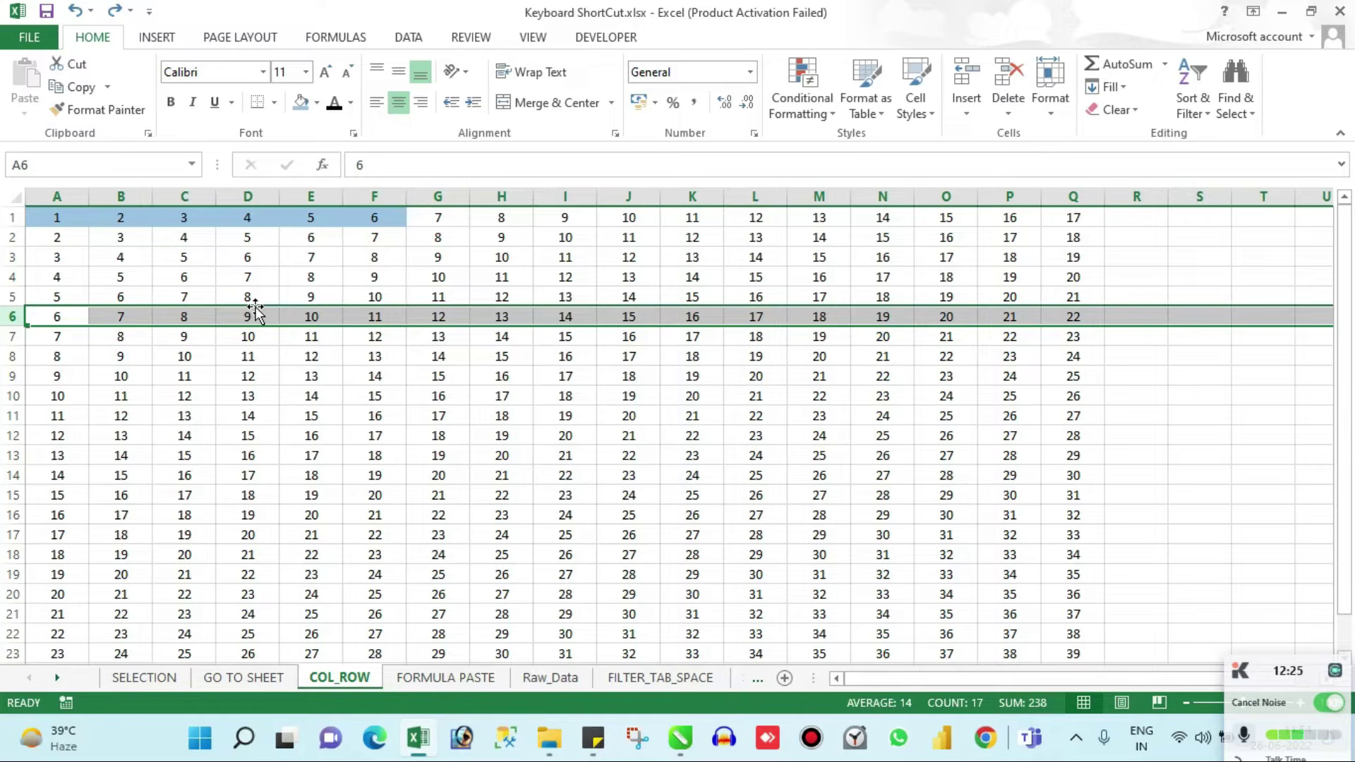
Extend the whole-row selection downward from row 6, one row at a time, and shrink it back to rows 6 through 17
key("shift+Down")
key("shift+Down")
key("shift+Down")
key("shift+Down")
key("shift+Down")
key("shift+Down")
key("shift+Down")
key("shift+Down")
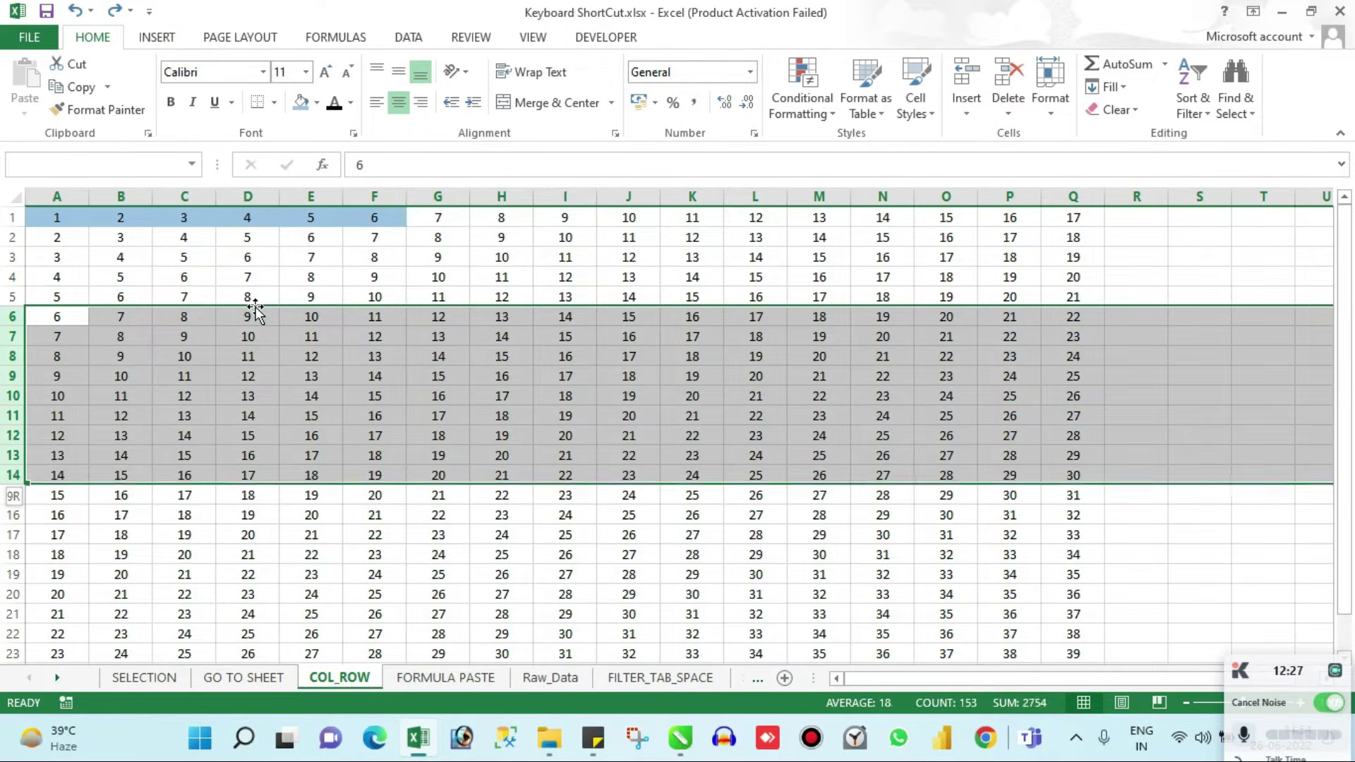
key("shift+Down")
key("shift+Down")
key("shift+Down")
key("shift+Down")
key("shift+Down")
key("shift+Down")
key("shift+Down")
key("shift+Down")
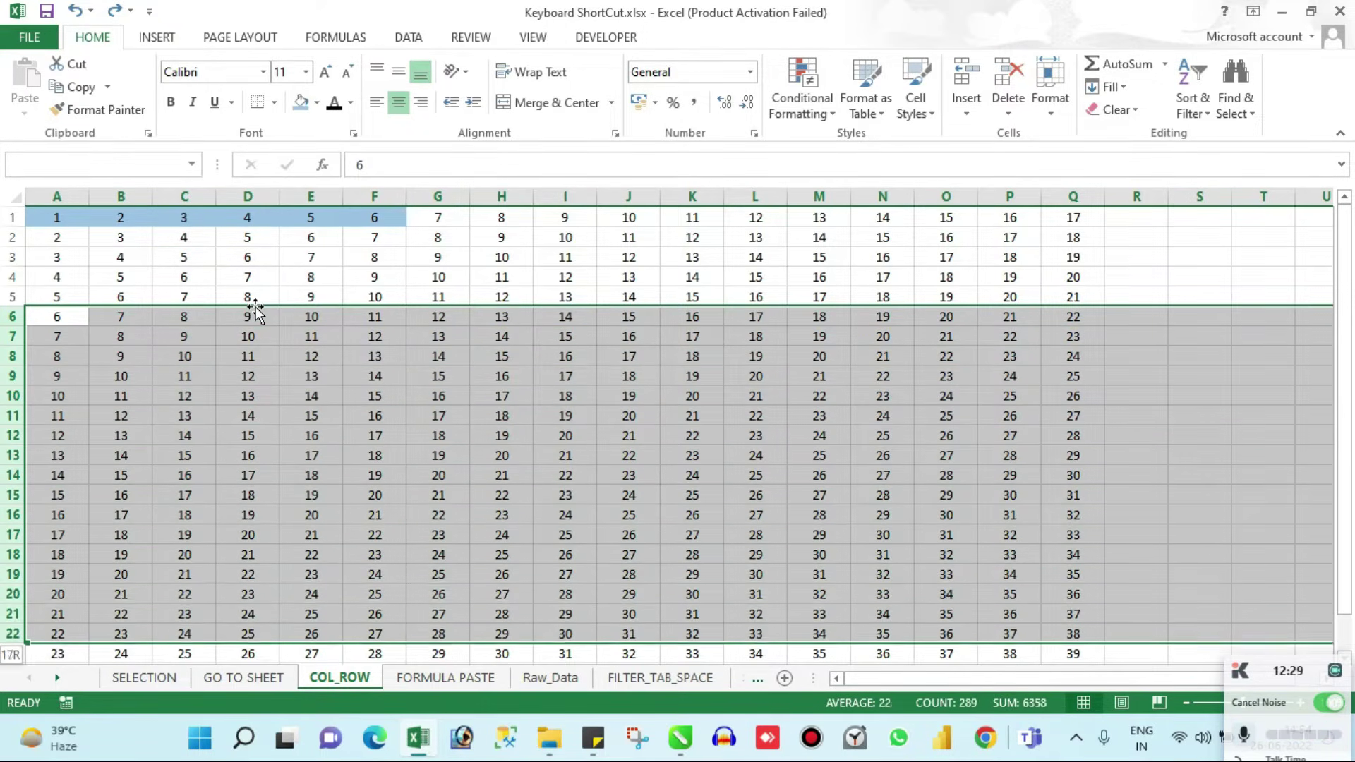
key("shift+Down")
key("shift+Down")
key("shift+Up")
key("shift+Up")
key("shift+Up")
key("shift+Up")
key("shift+Up")
key("shift+Up")
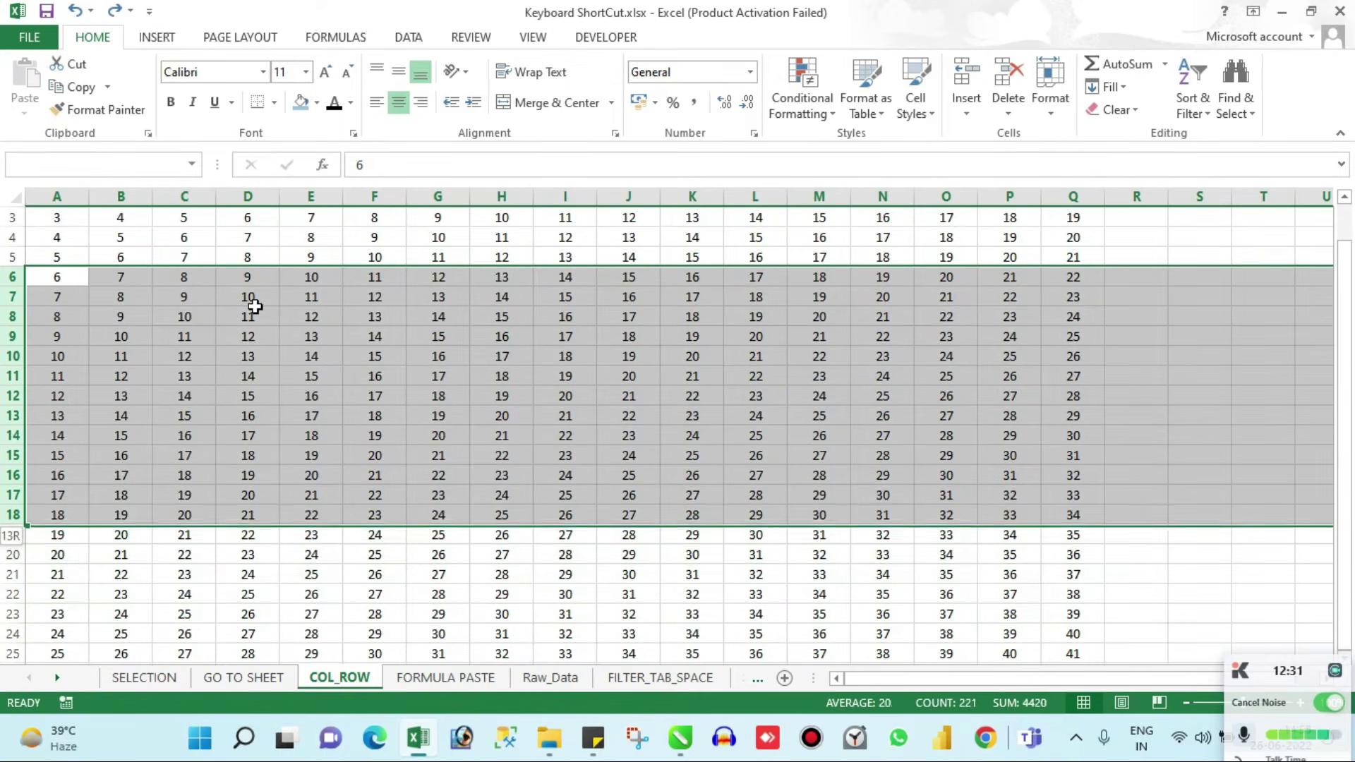
key("shift+Up")
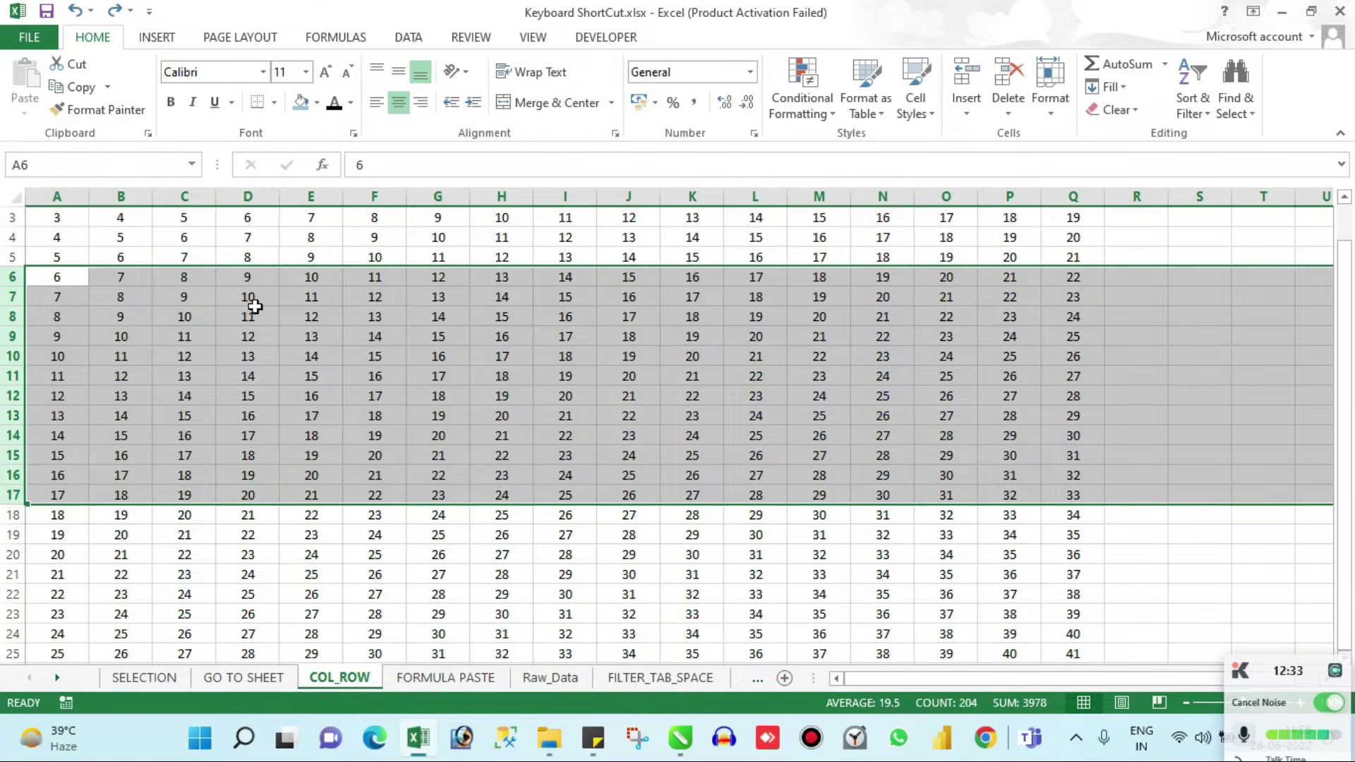
Delete rows 6 through 17, undo the deletion, and insert 12 blank rows in front of the existing row 6 data
key("ctrl+minus")
key("ctrl+z")
key("ctrl+shift+plus")
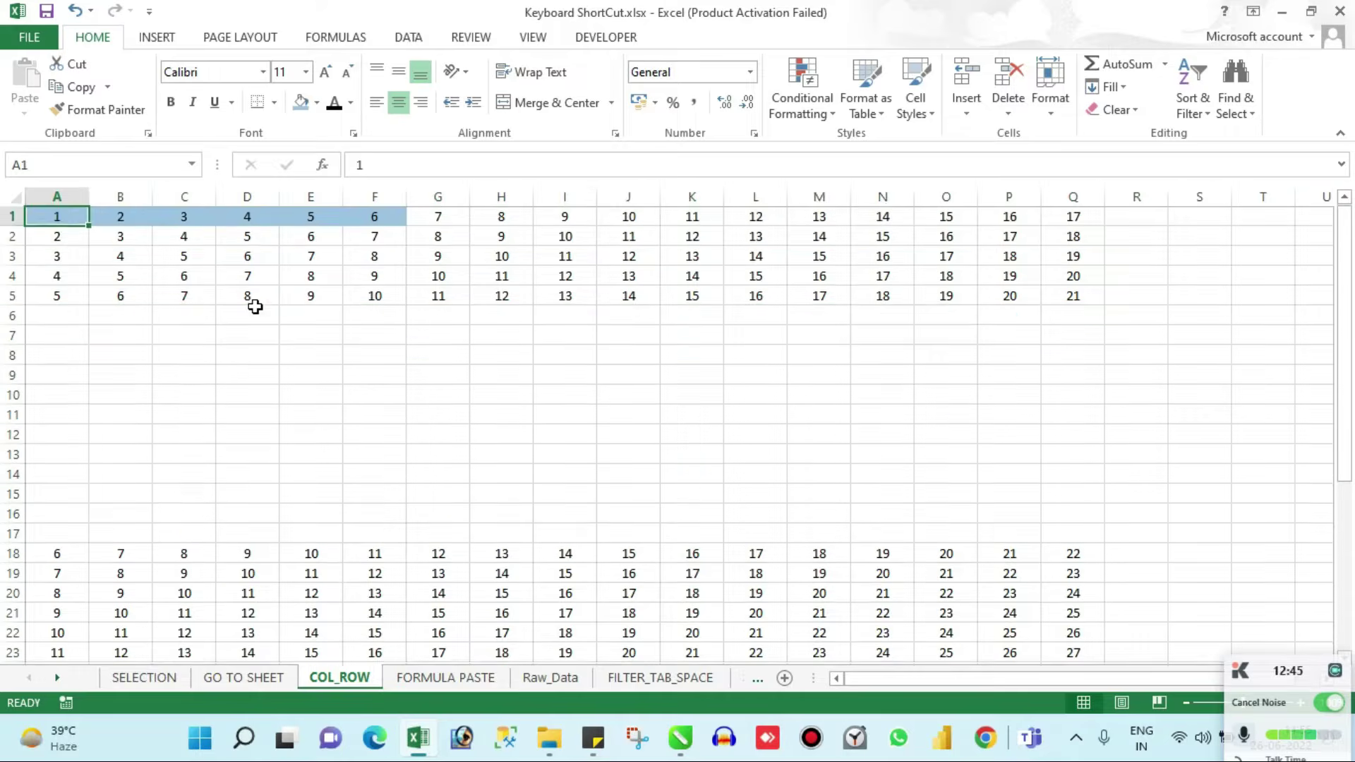
Select the entire columns A through G, insert seven blank columns before them, and undo the insertion
key("shift+Right")
key("ctrl+space")
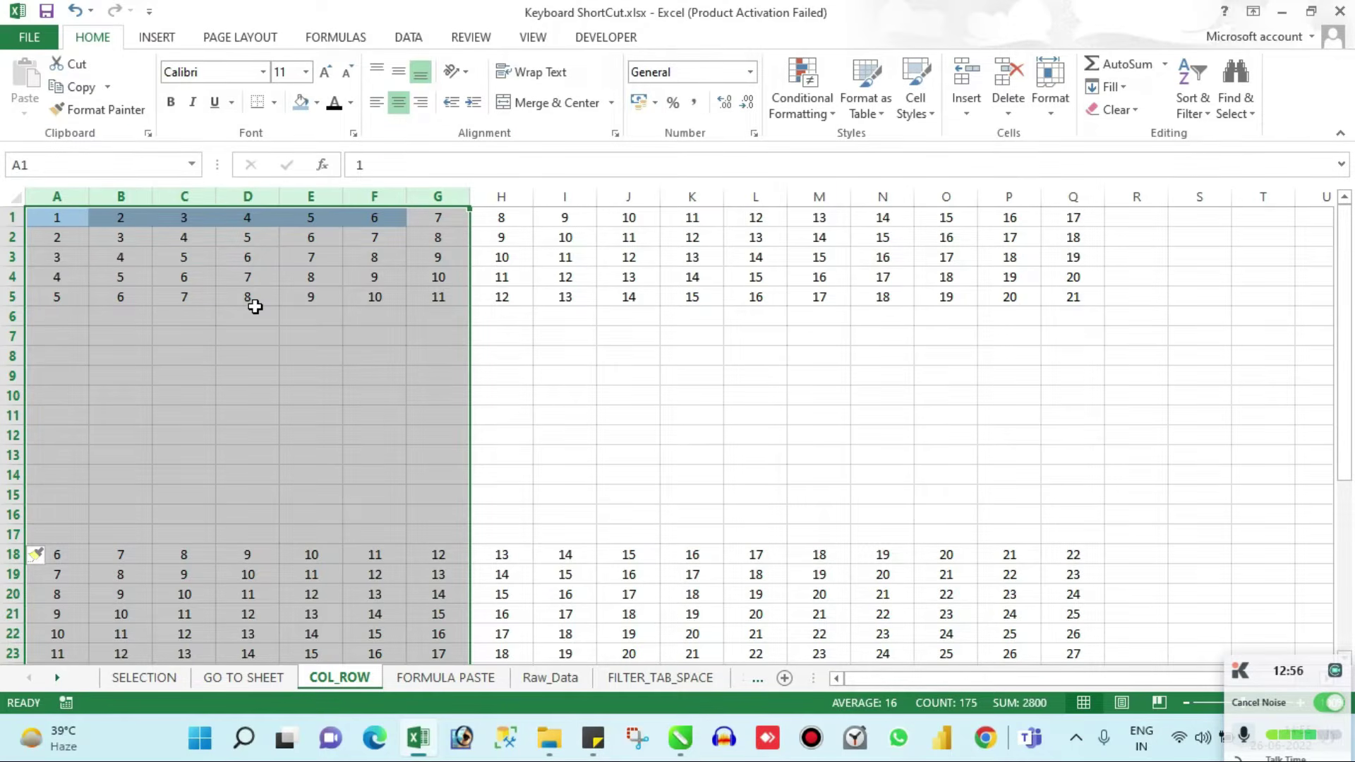
key("ctrl+shift+equal")
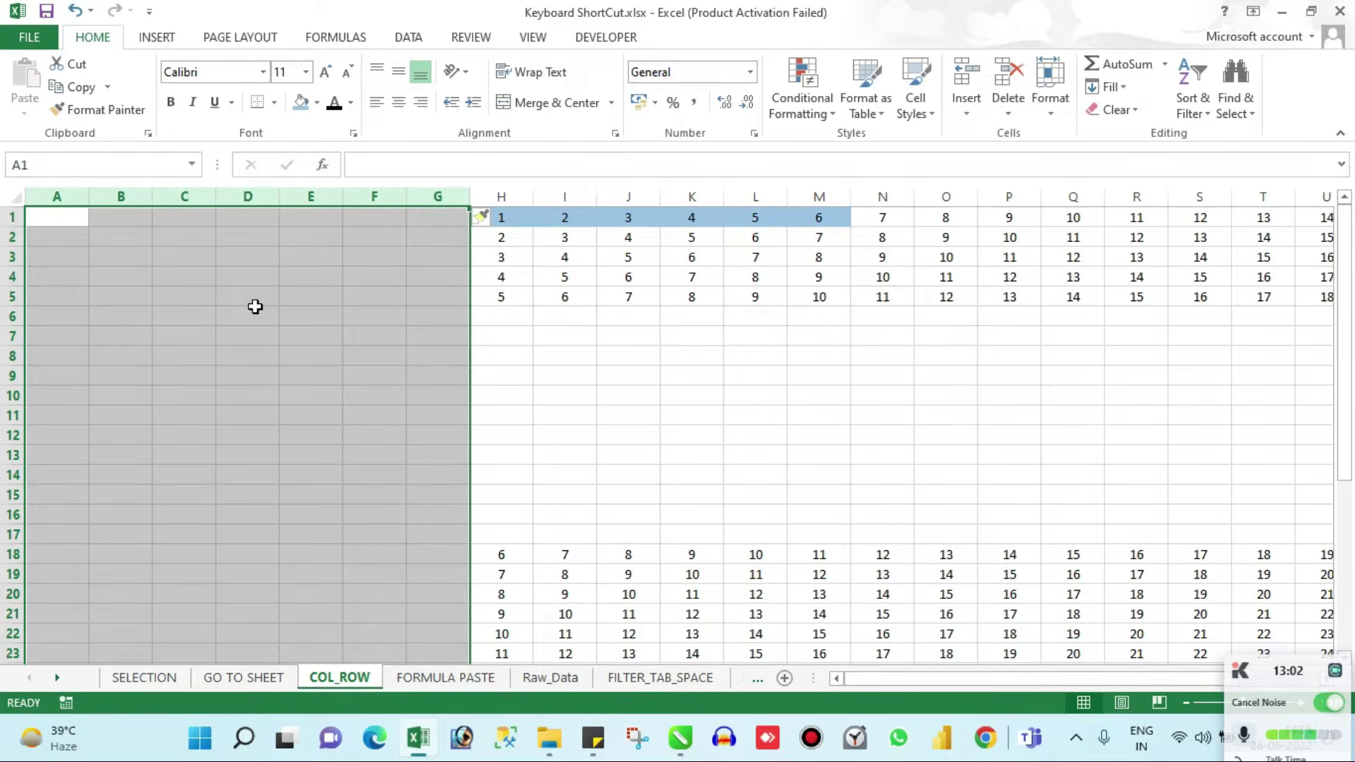
key("ctrl+z")
Move to cell B6, select the blank cells B6:B17, and collapse the selection back to B6
key("Down")
key("Down")
key("Down")
key("Down")
key("Down")
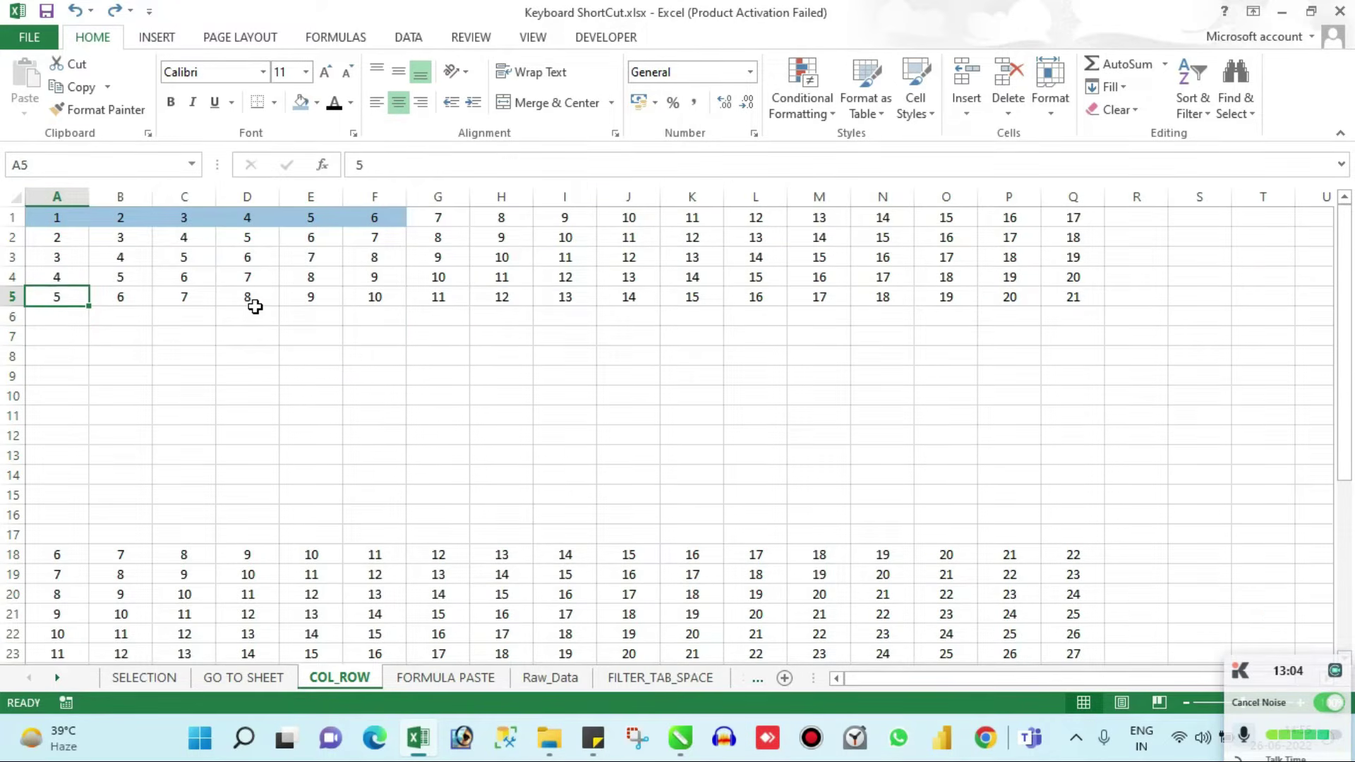
key("Right")
key("shift+Up")
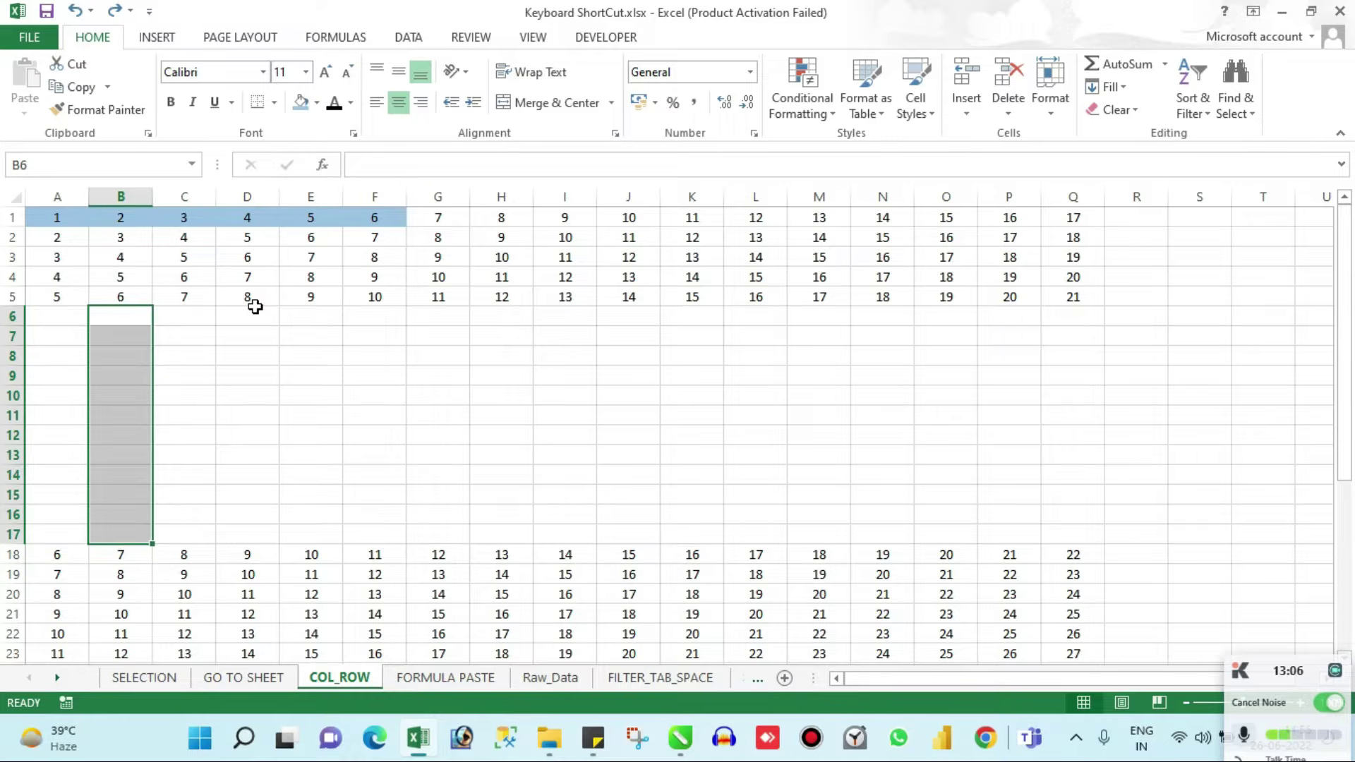
key("Up")
key("Down")
key("Down")
key("Up")
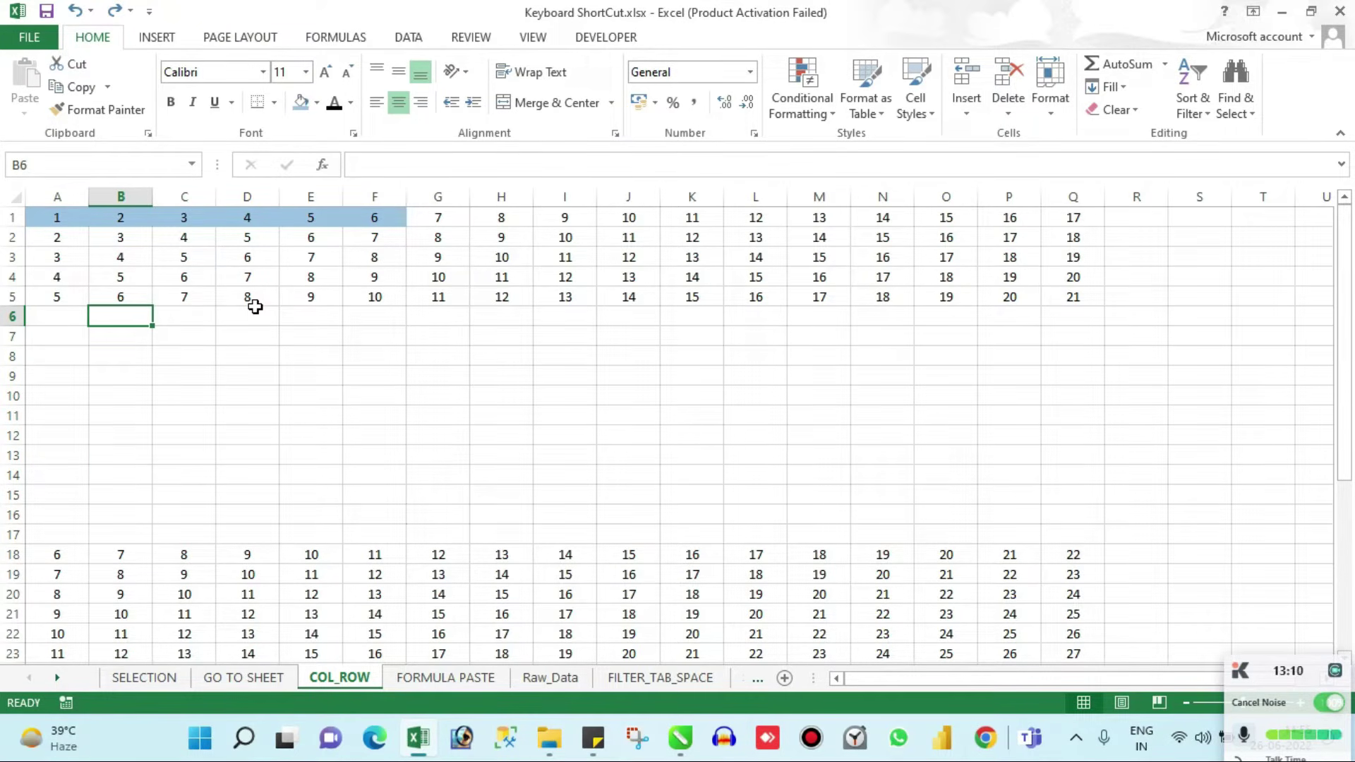
Select B6:B17, expand the selection to the entire rows 6 through 17, and delete these blank rows
key("shift+Down")
key("shift+Down")
key("shift+Down")
key("shift+Down")
key("shift+Down")
key("shift+Down")
key("shift+Down")
key("shift+Down")
key("shift+Down")
key("shift+Down")
key("shift+Down")
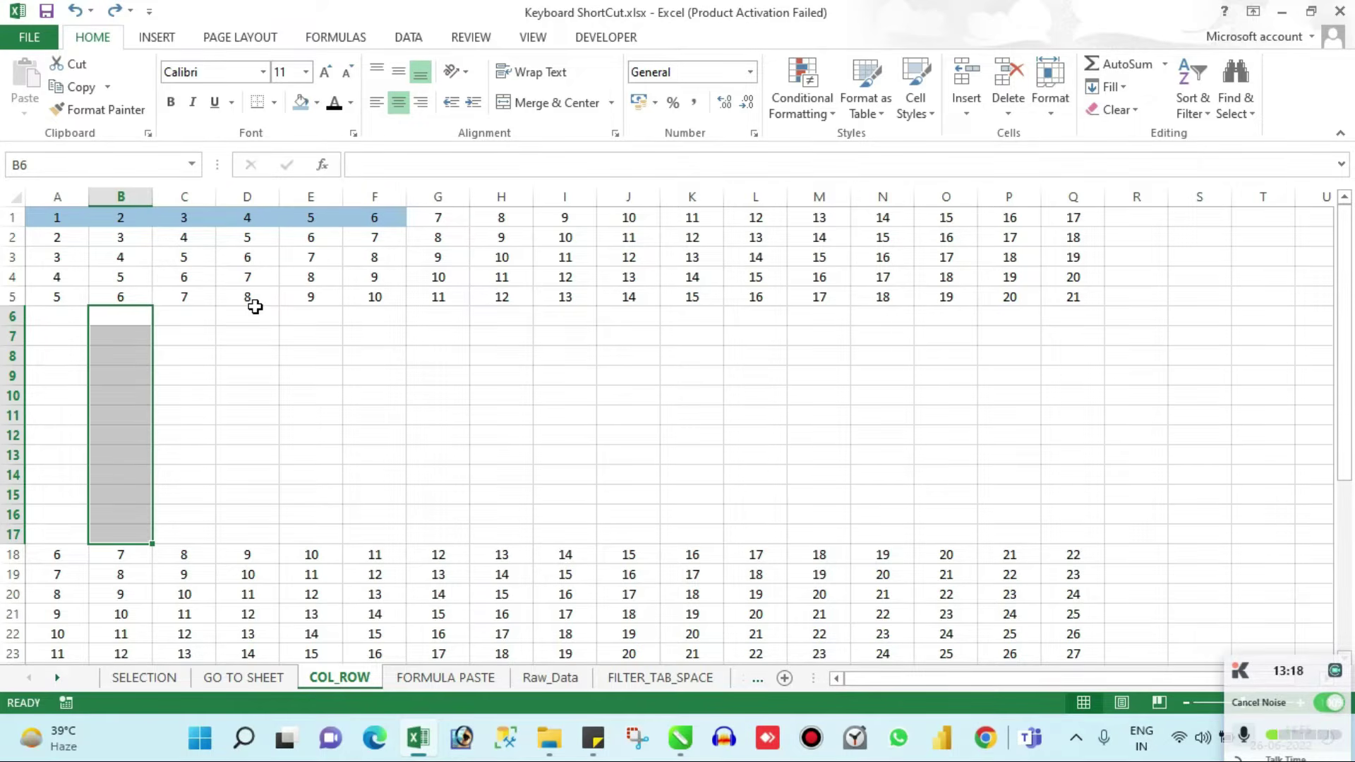
key("shift+space")
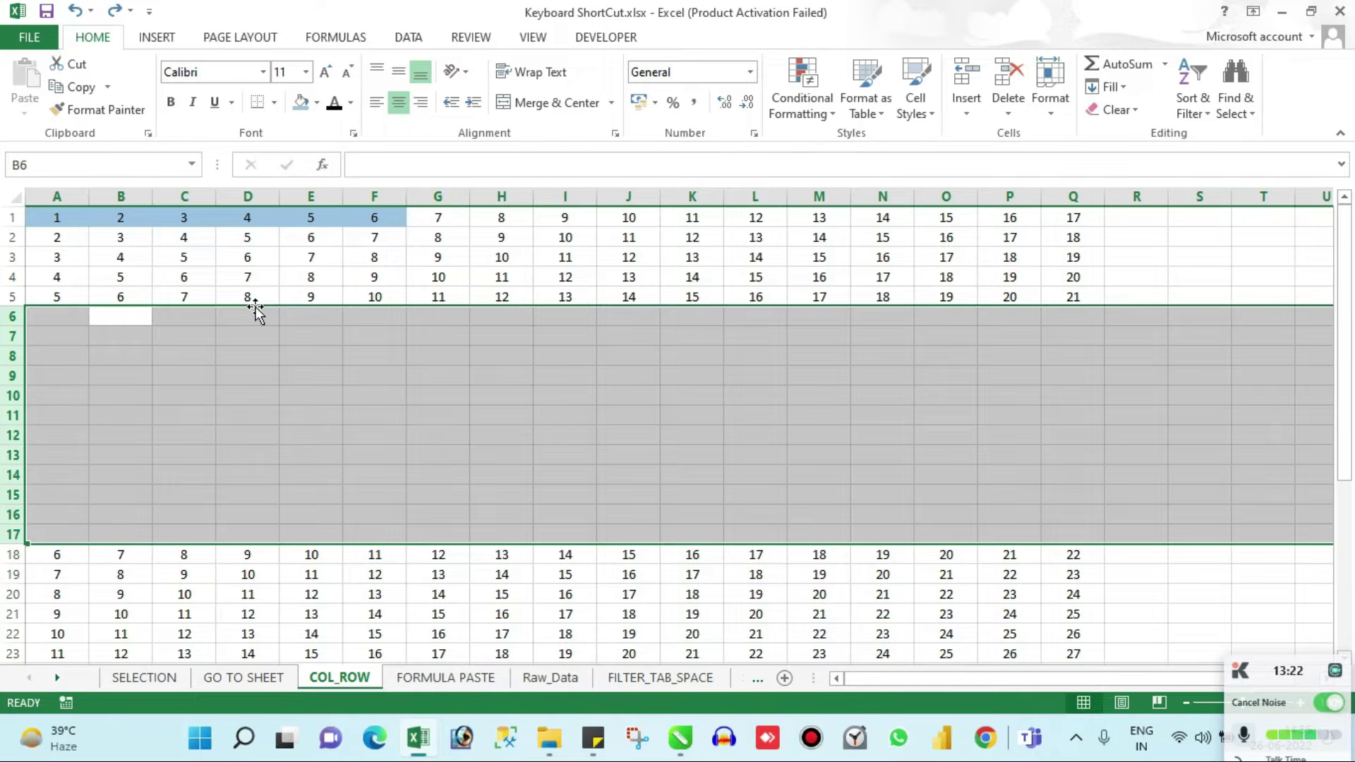
key("ctrl+minus")
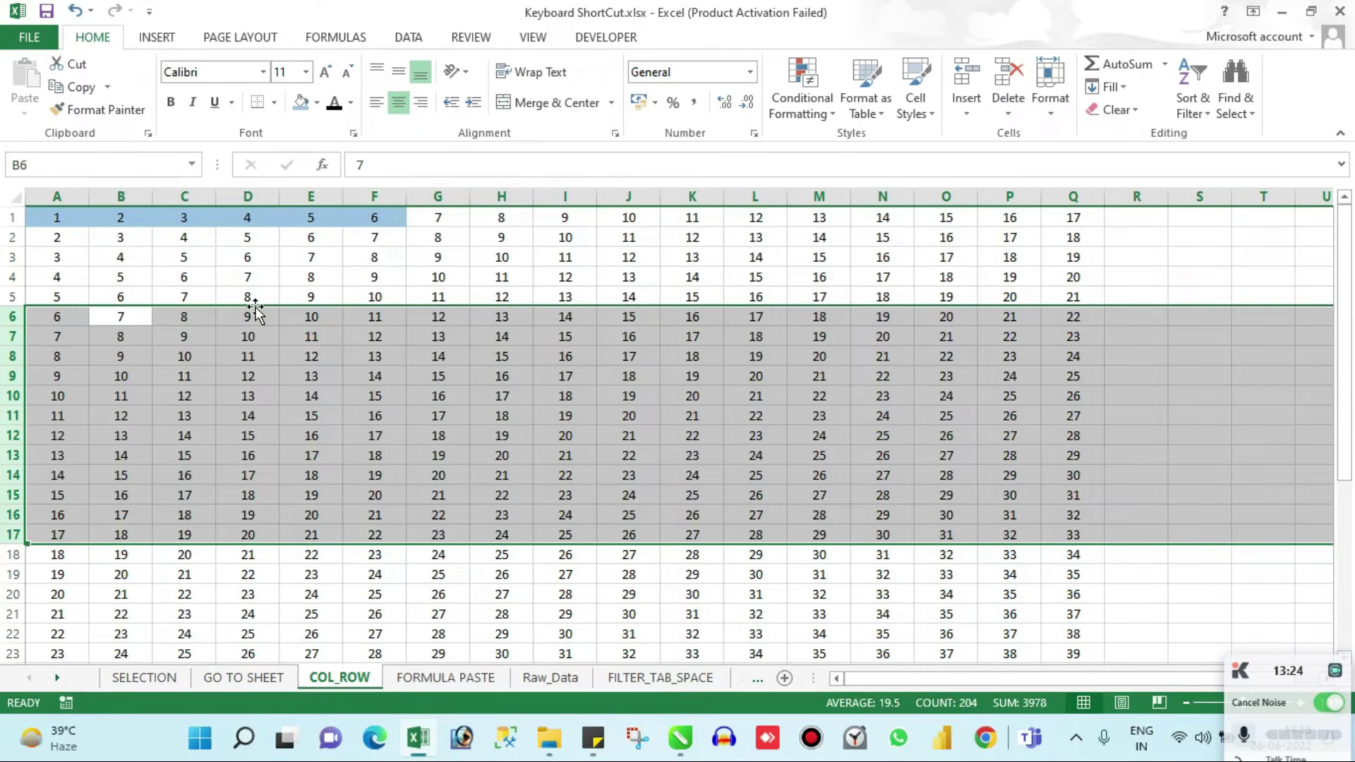
Go through column B cell by cell to examine the data after the row deletion, and return to cell A2
key("ctrl+Up")
key("Down")
key("Down")
key("Down")
key("Down")
key("Down")
key("Down")
key("Down")
key("Down")
key("Down")
key("Down")
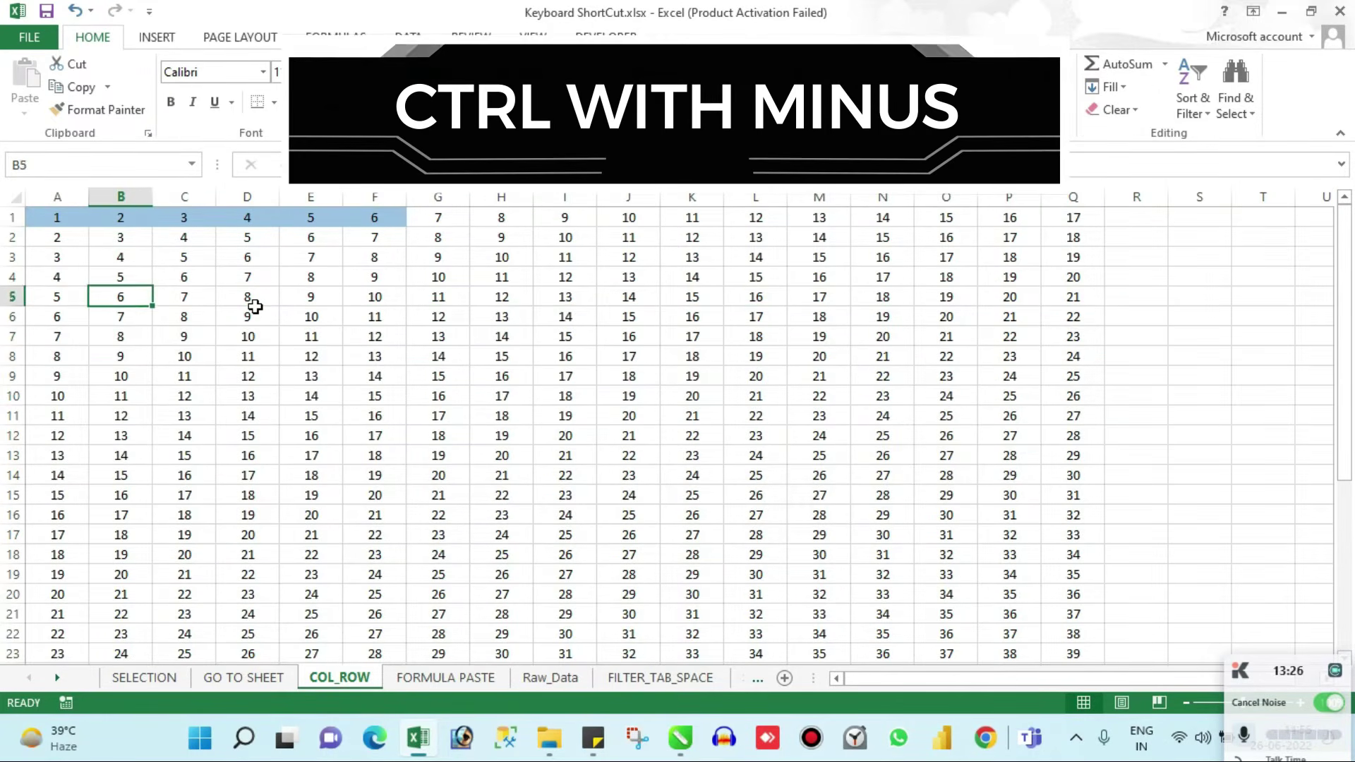
key("Down")
key("Down")
key("Down")
key("Down")
key("Down")
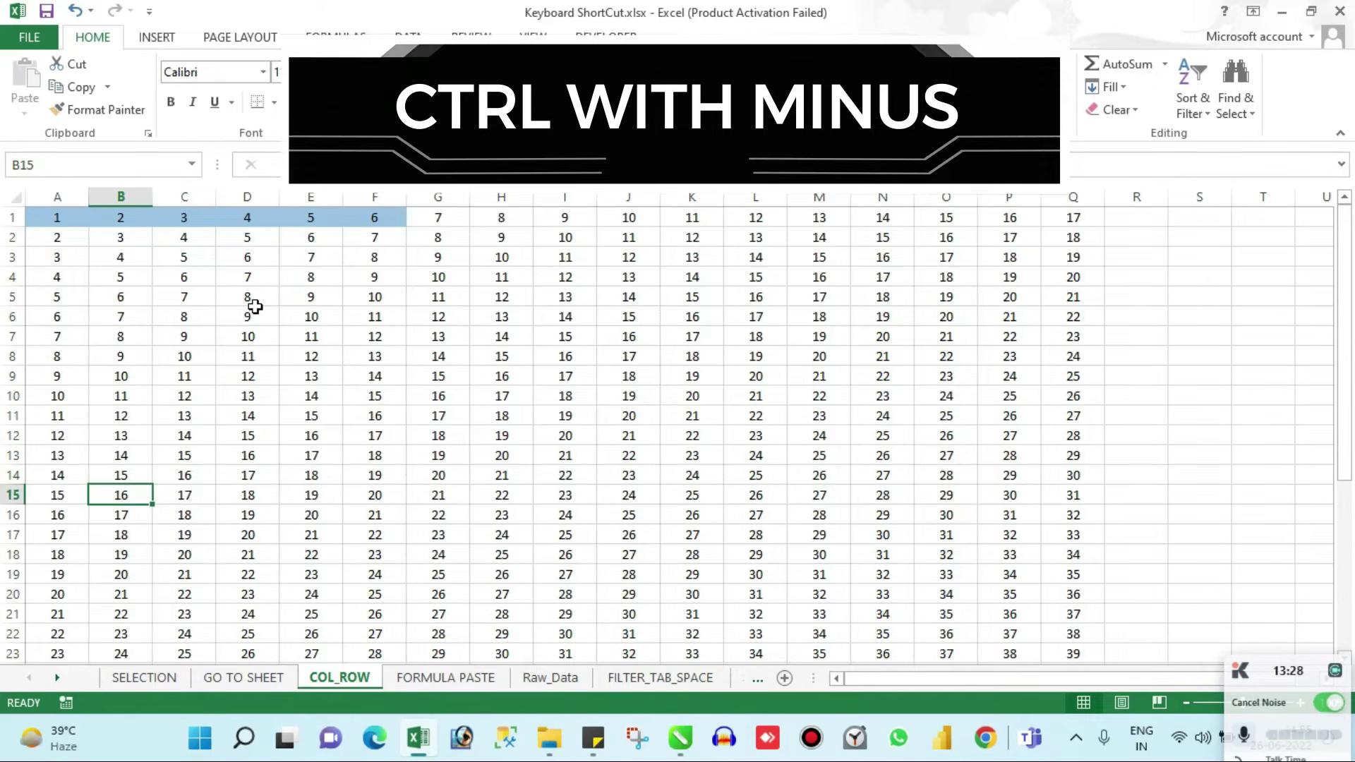
key("Up")
key("Up")
key("Up")
key("Up")
key("Up")
key("Up")
key("Up")
key("Up")
key("Up")
key("Up")
key("Up")
key("Up")
key("Up")
key("Up")
key("Up")
key("Down")
key("Down")
key("Up")
key("Up")
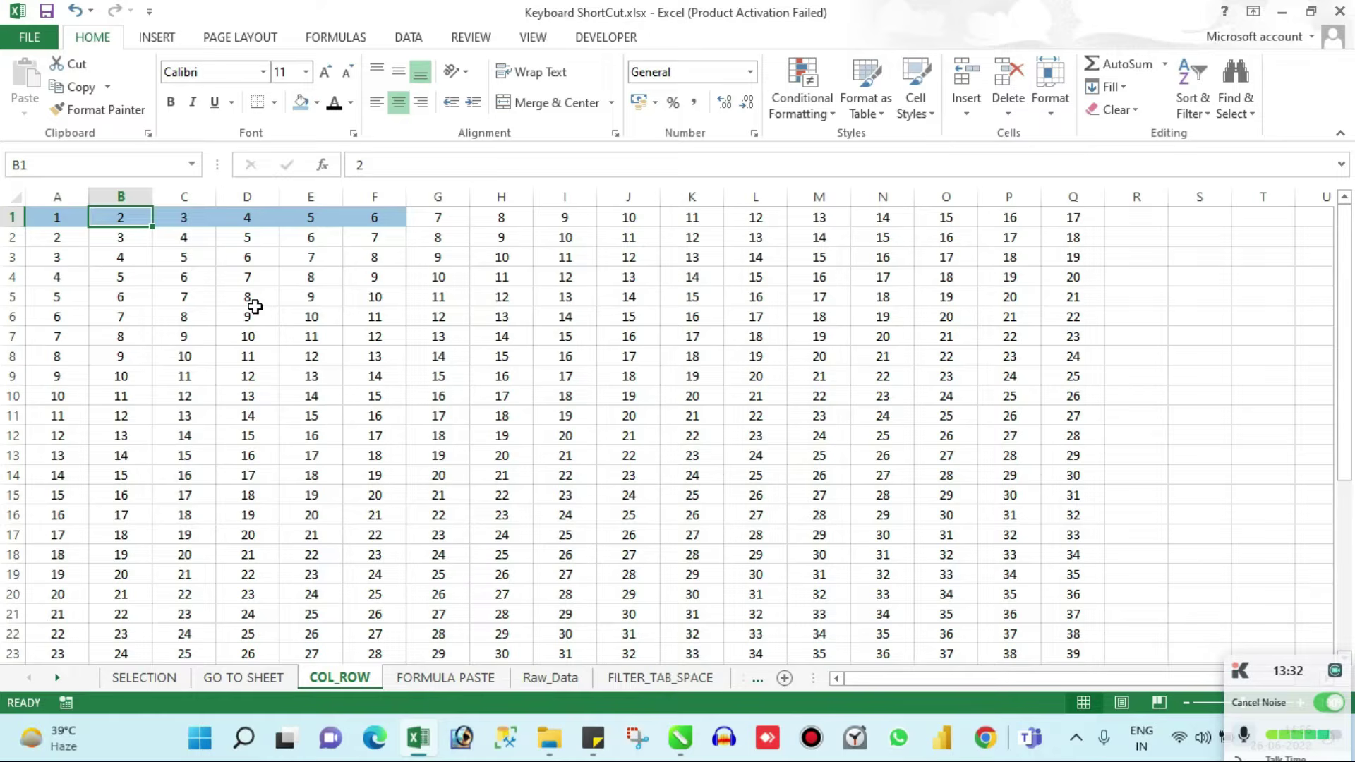
key("Left")
key("Down")
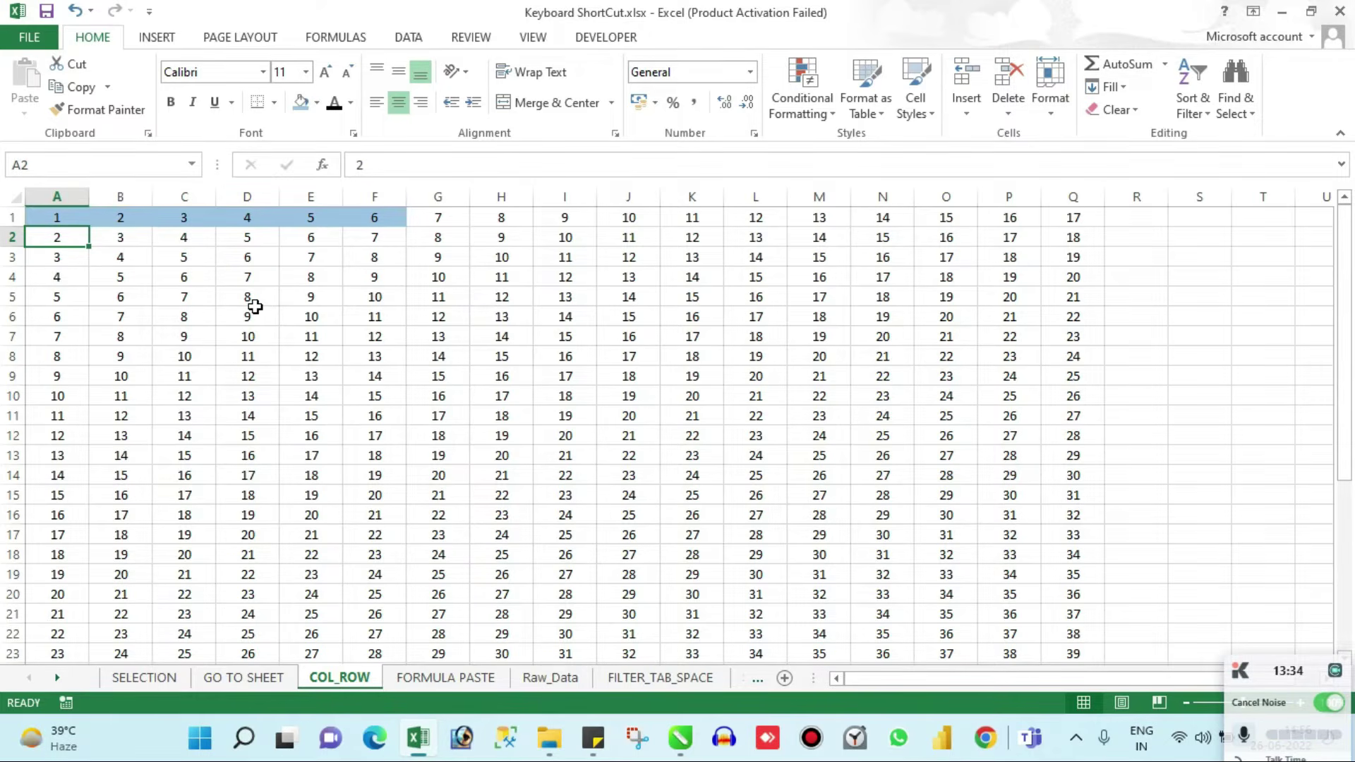
Enter =VLOOKUP(A2,Raw_Data!$A:$K,2,0) in cell B2 of the FORMULA PASTE sheet, keeping B2 selected
key("ctrl+Page_Down")
key("Right")
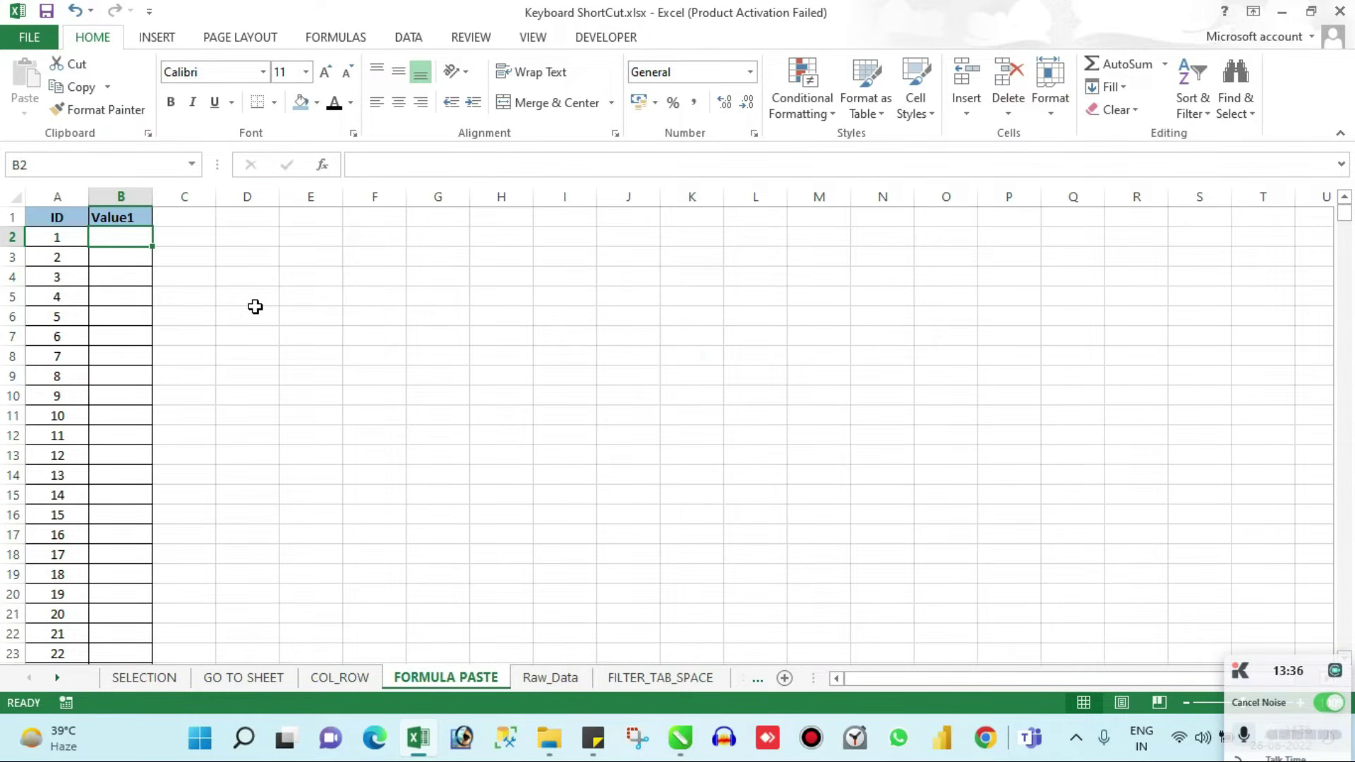
type("=vl")
key("Tab")
key("Left")
type(",")
key("ctrl+Page_Down")
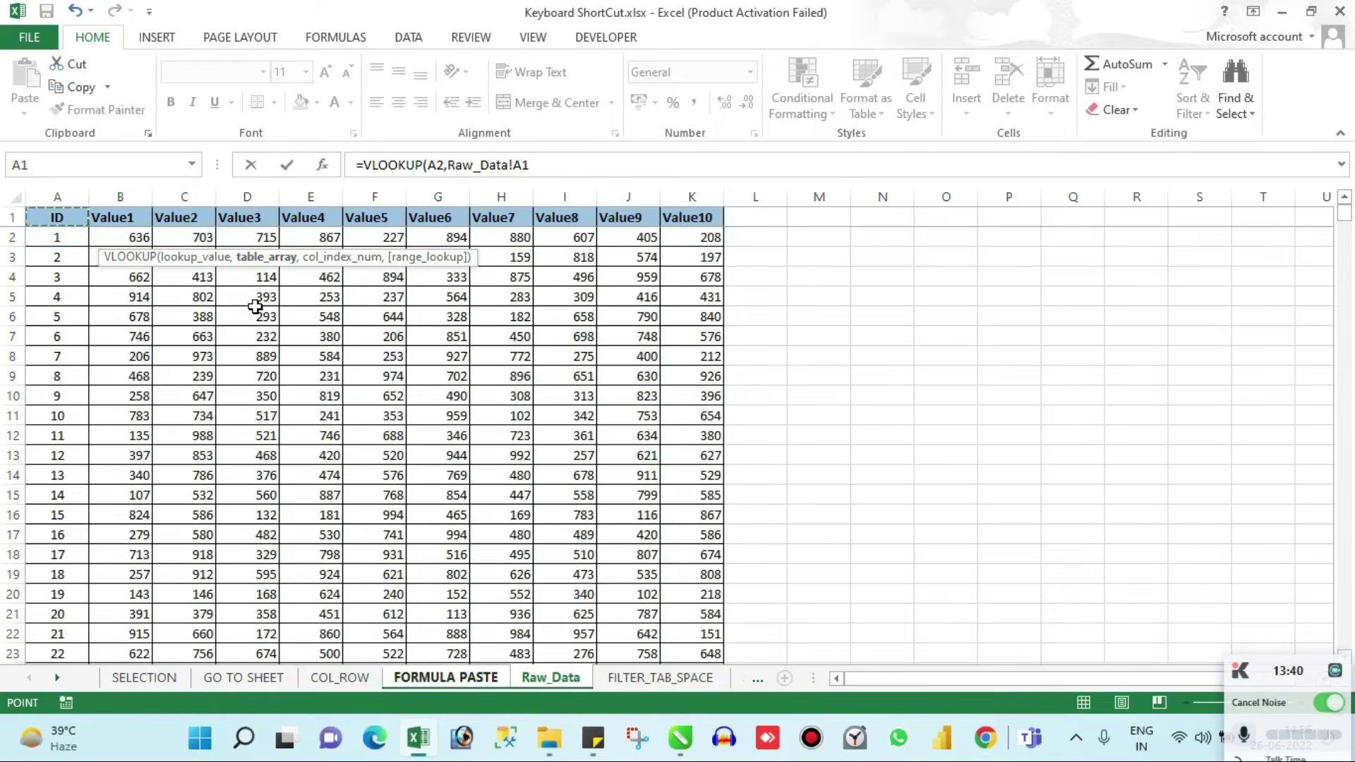
key("ctrl+shift+Right")
key("ctrl+space")
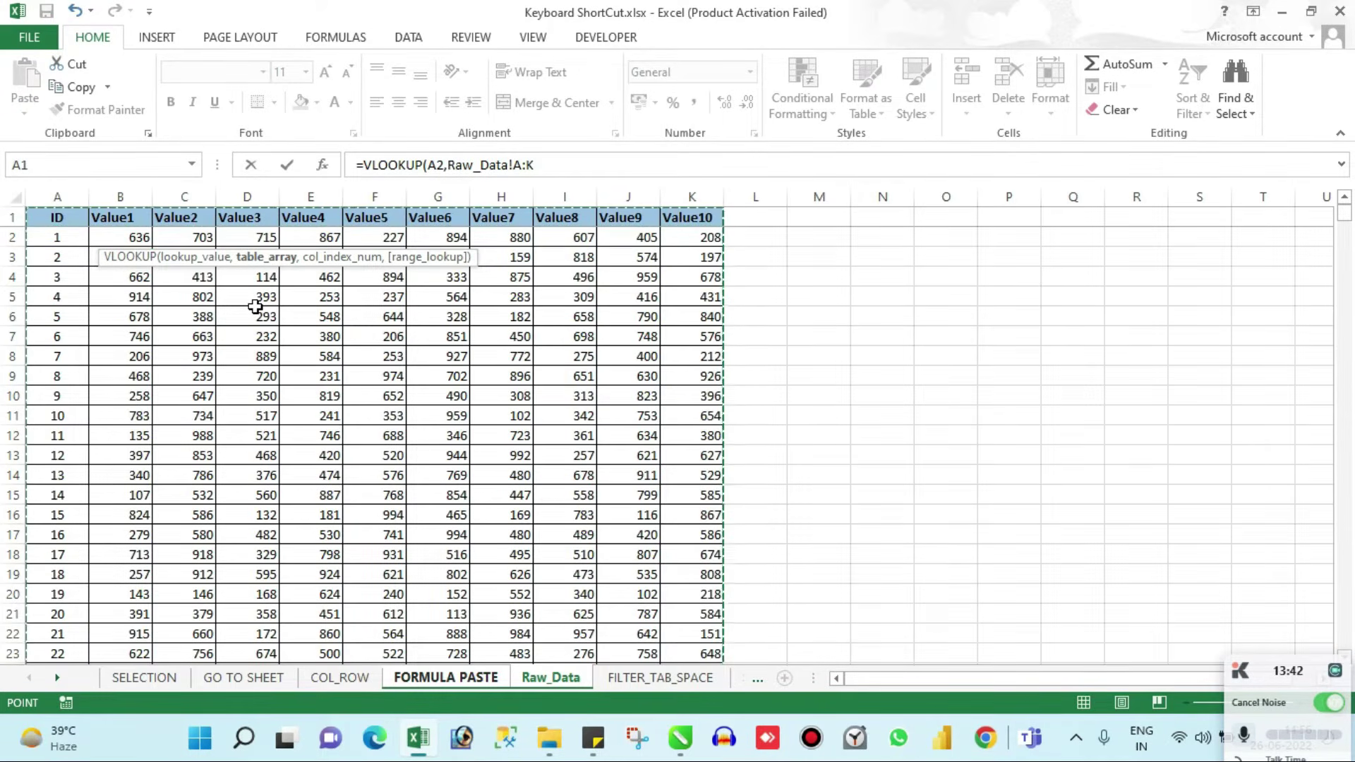
key("F4")
type(",2,0")
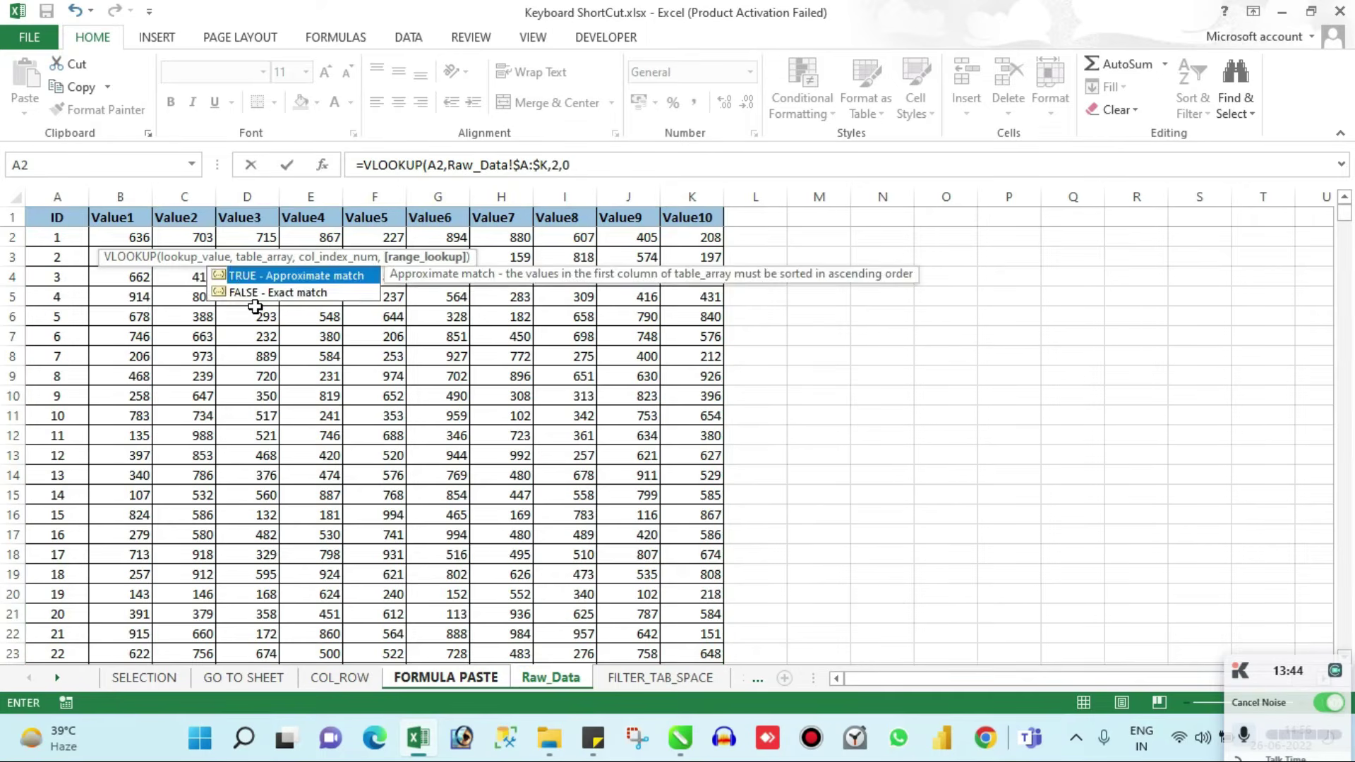
key("ctrl+Return")
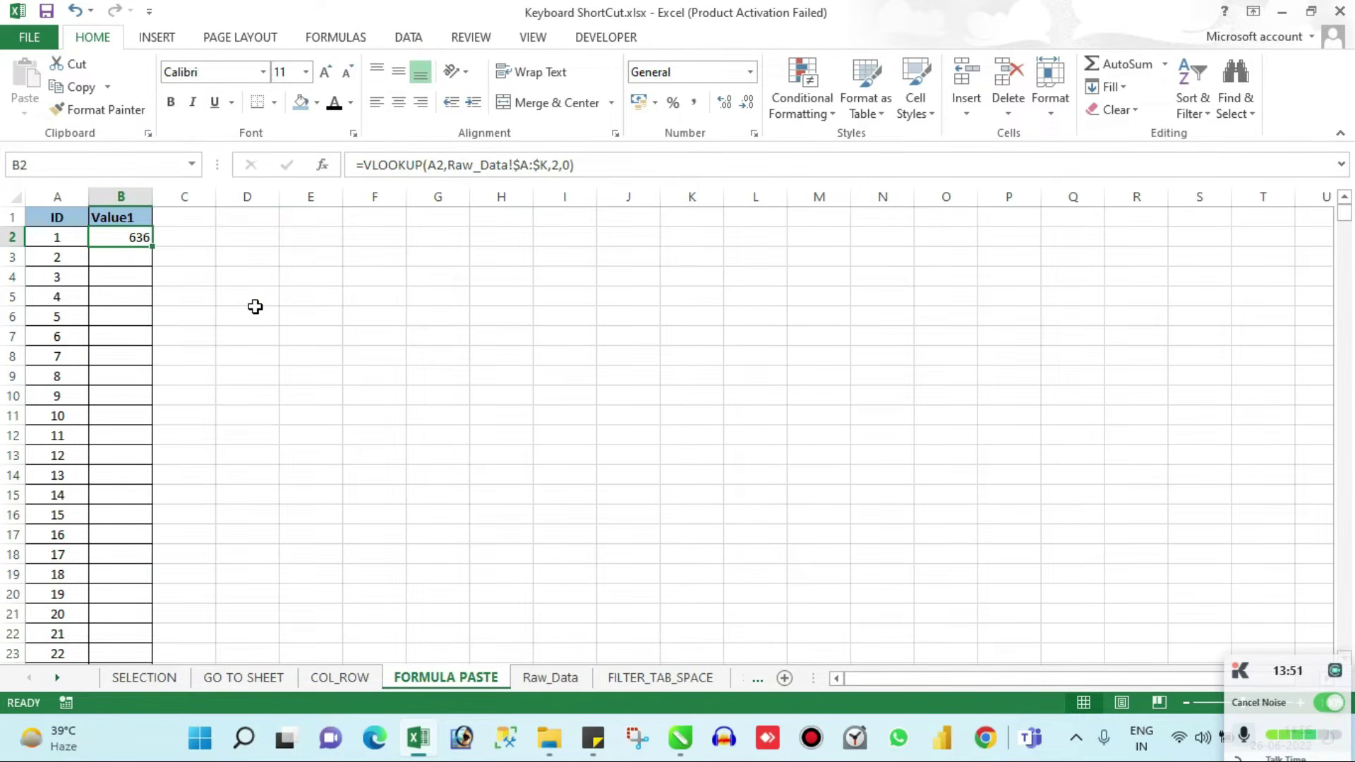
Fill the VLOOKUP formula from B2 down to B166, undo the fill, and return to B2
left_click_drag(152, 246, 145, 633)
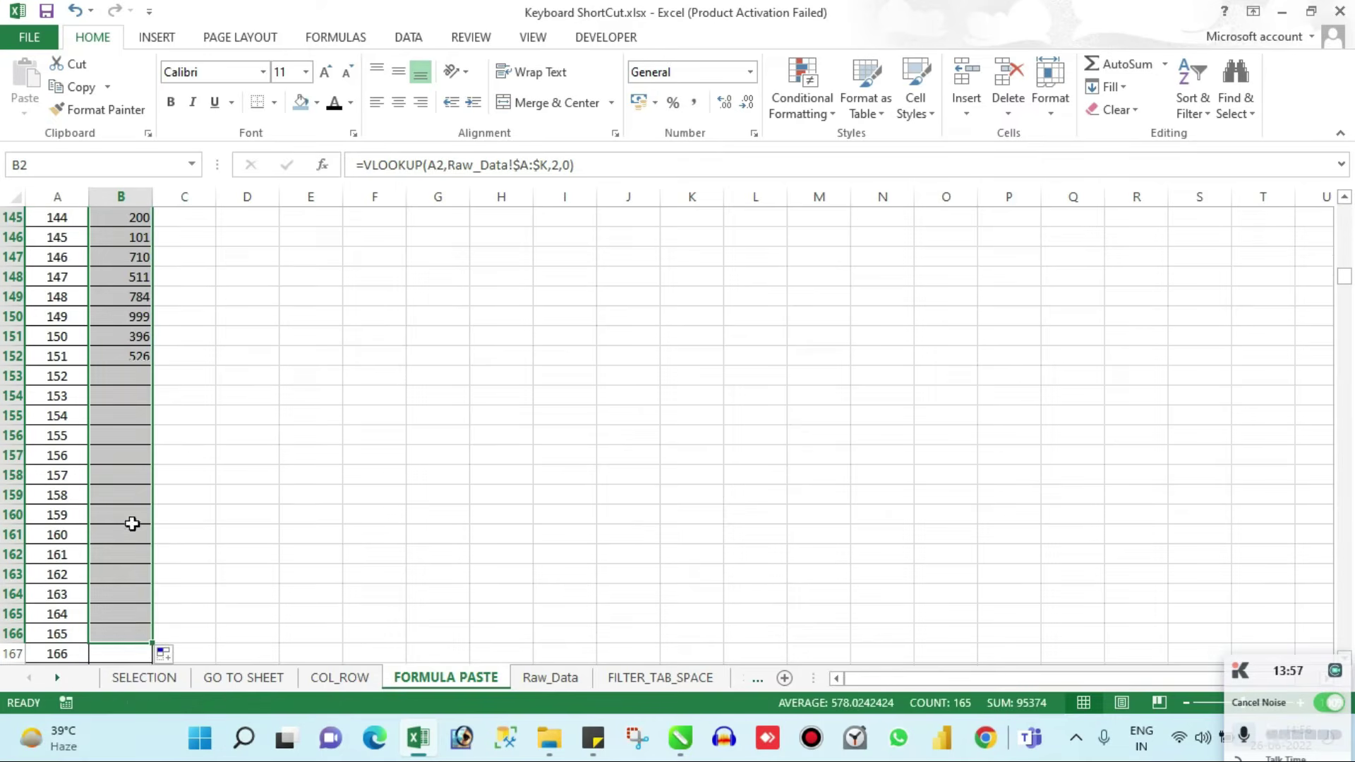
key("ctrl+z")
key("ctrl+Up")
key("Down")
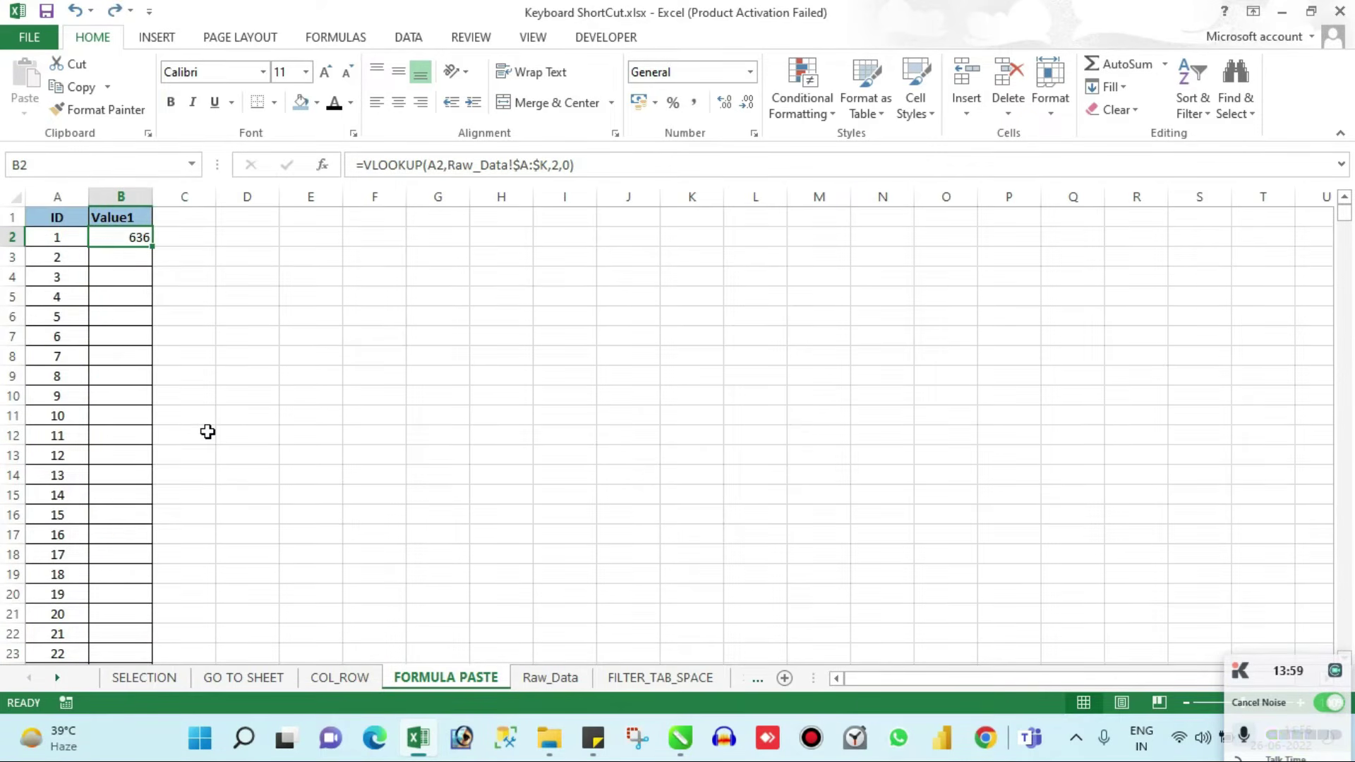
Auto-fill the VLOOKUP formula down to the last ID, check the end of the column, undo the fill, and return to B2
double_click(152, 248)
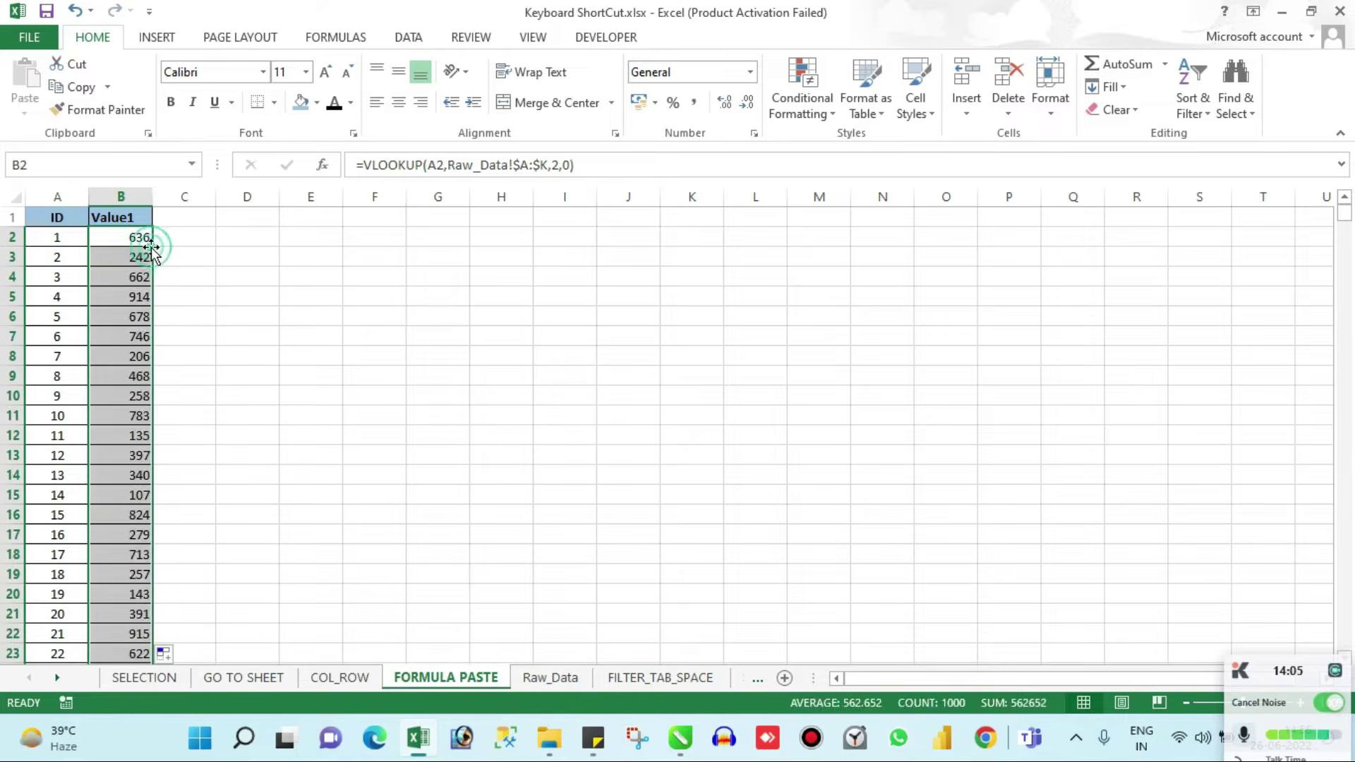
left_click(138, 376)
key("ctrl+Down")
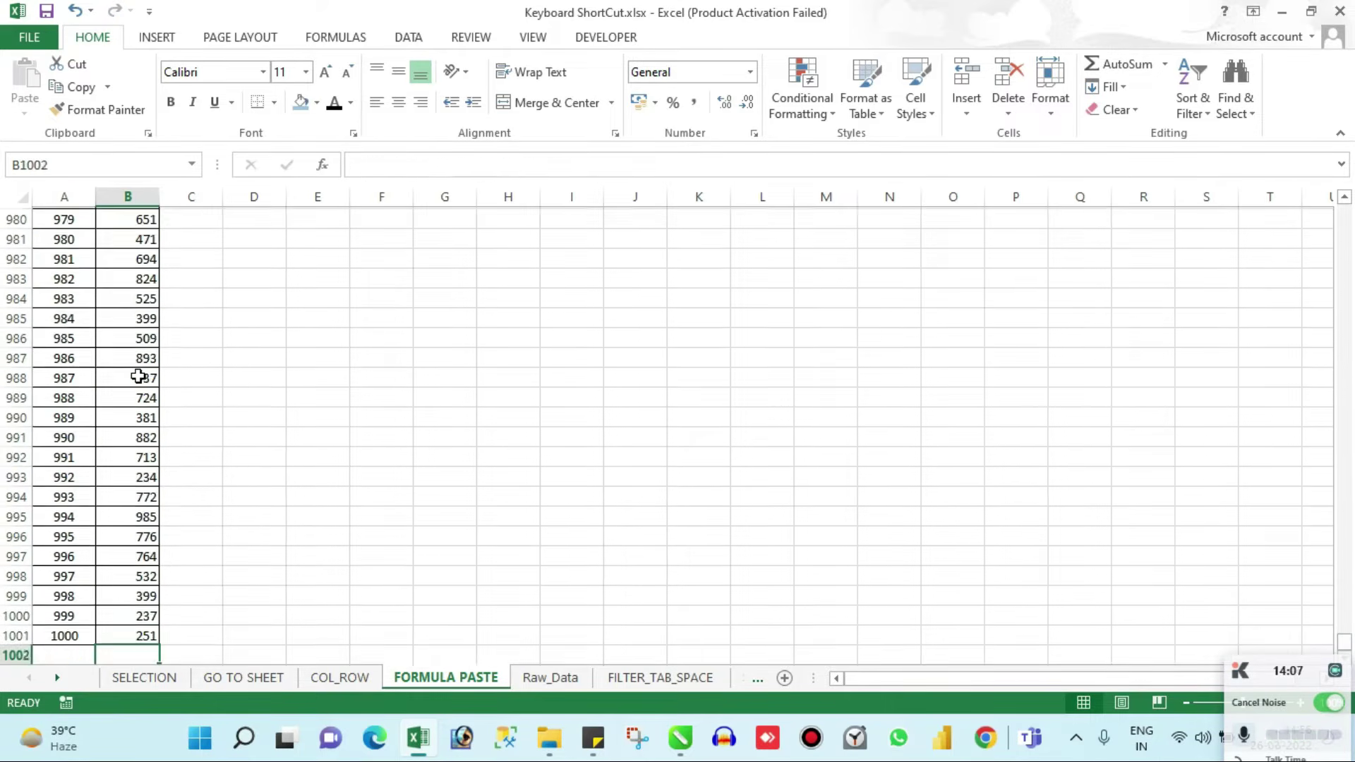
key("ctrl+Up")
key("ctrl+z")
key("ctrl+Up")
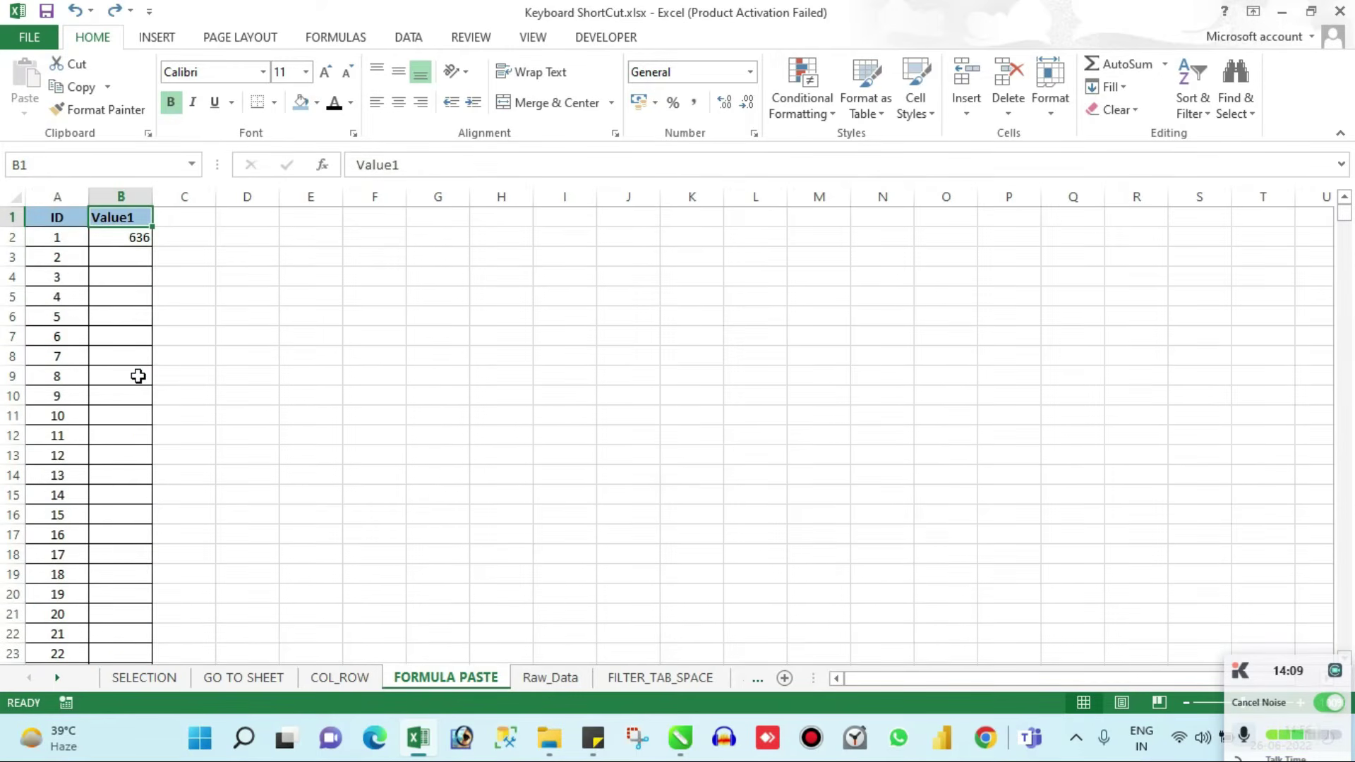
key("Down")
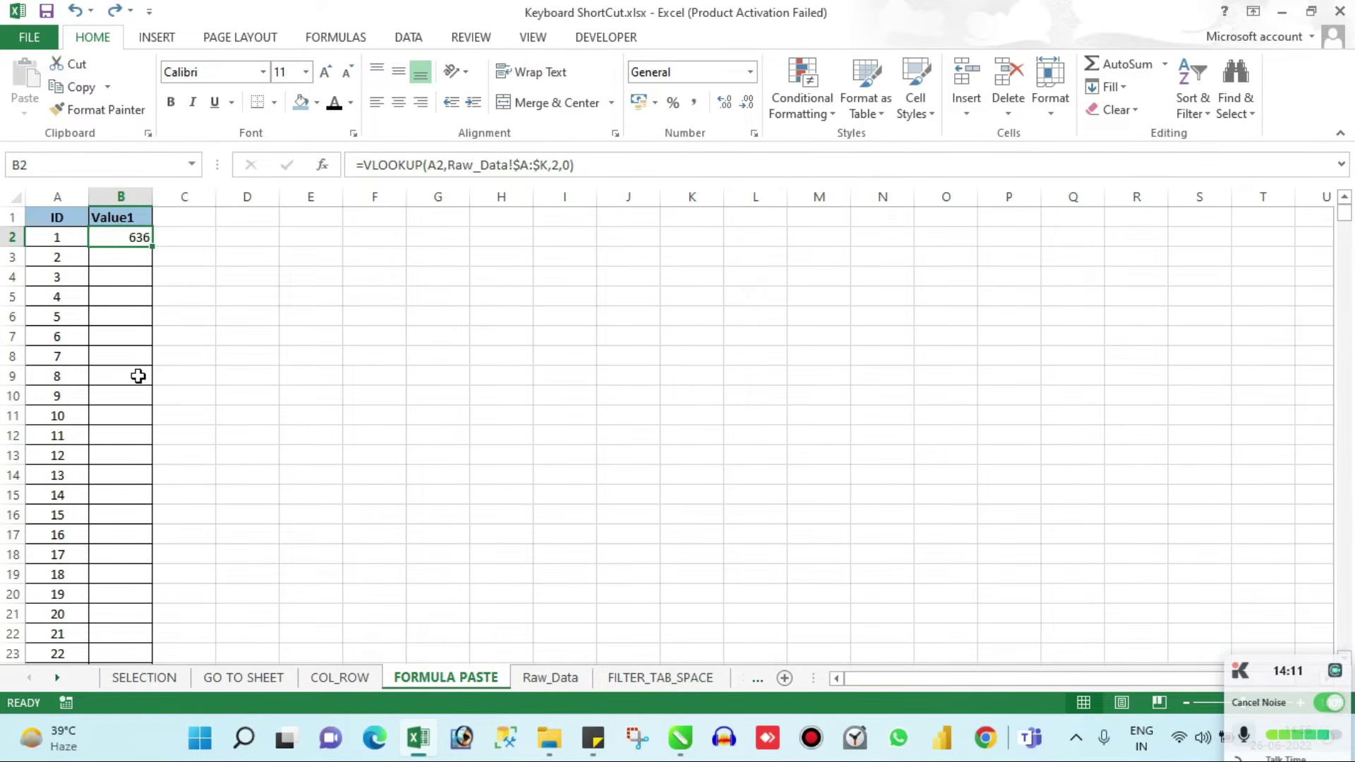
Locate the last ID, select the Value1 cells from B1001 up to B2, and fill the VLOOKUP formula down the selection
key("Left")
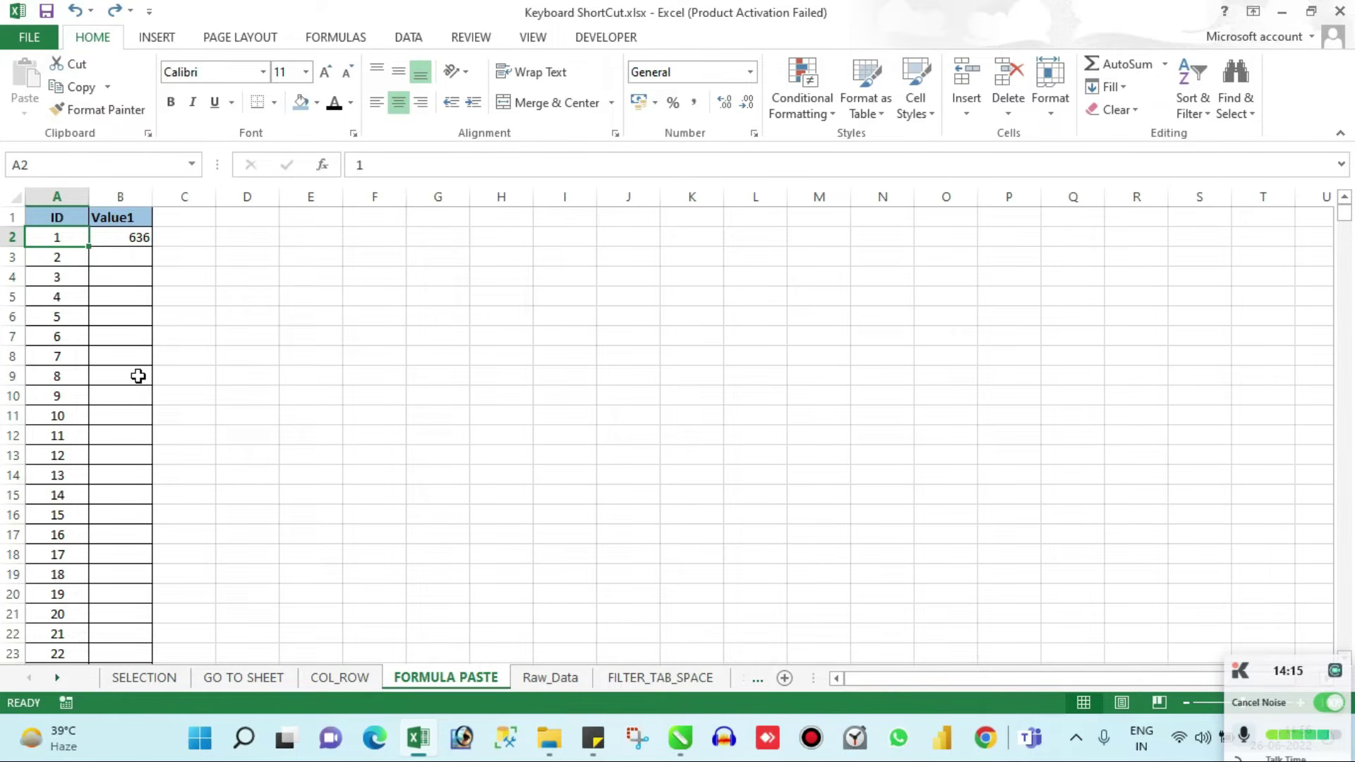
key("ctrl+Down")
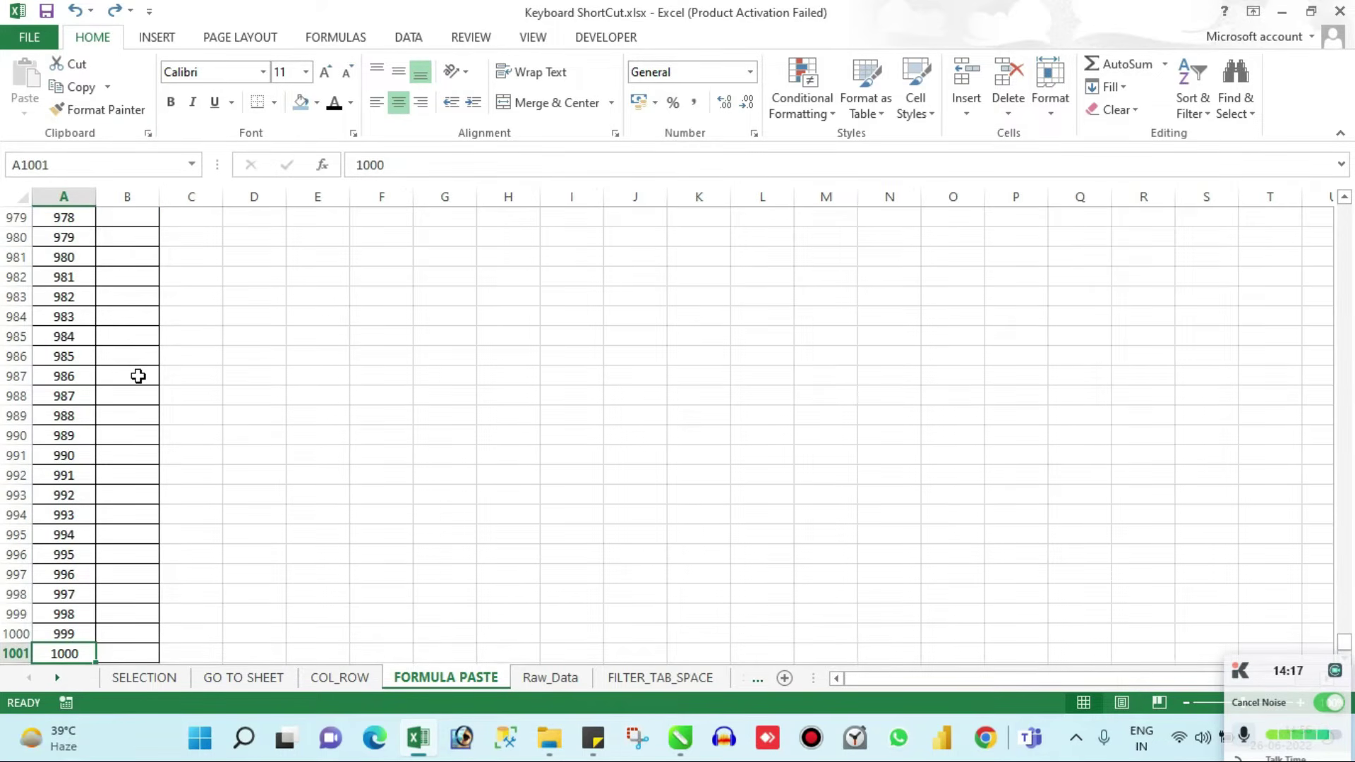
key("Right")
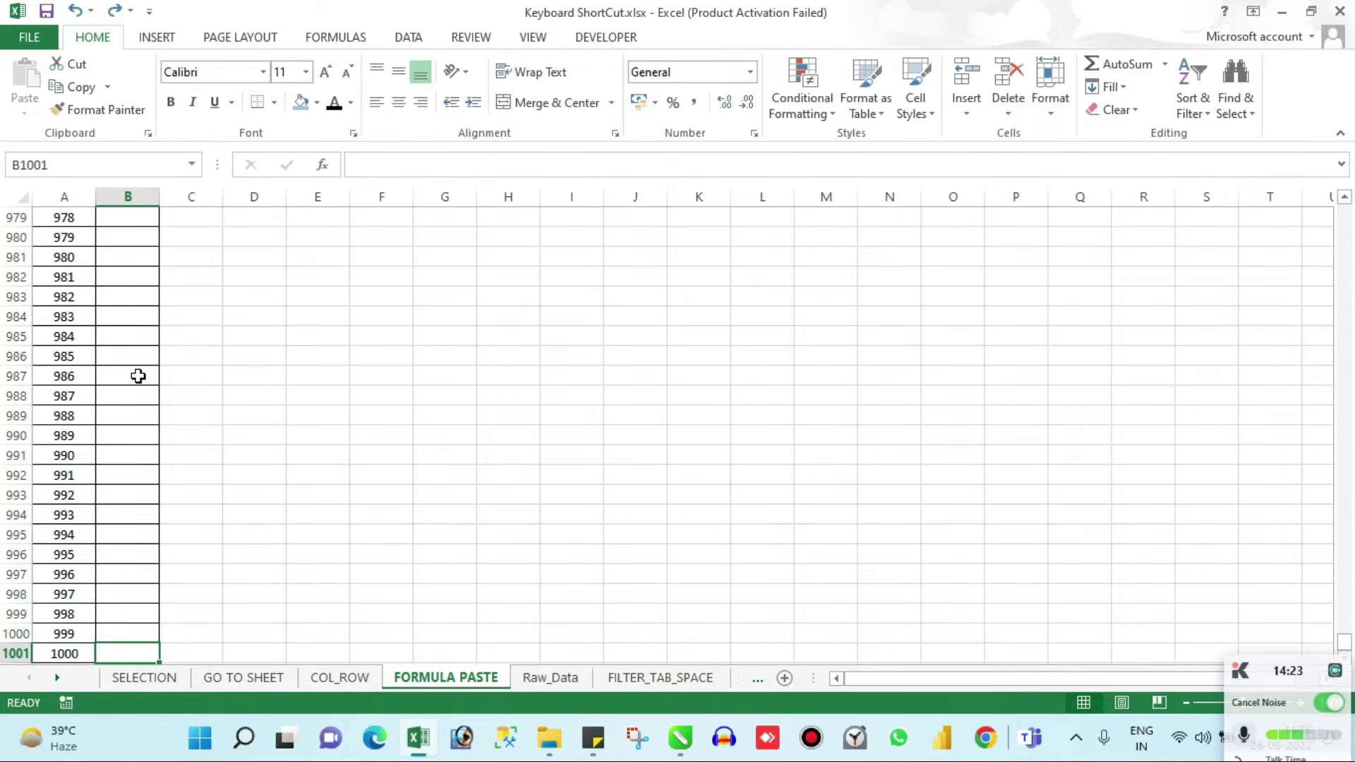
key("ctrl+shift+Up")
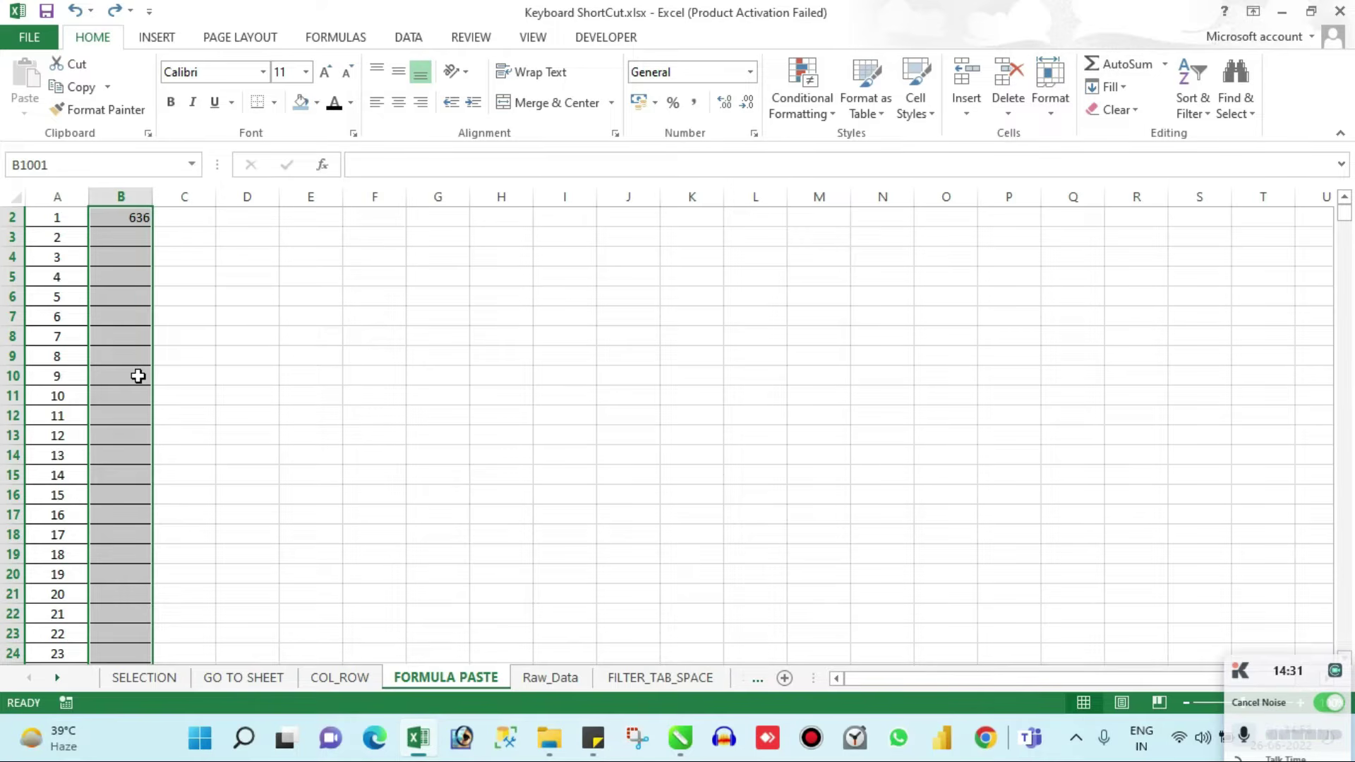
key("ctrl+d")
Check the end of the filled Value1 column, then examine the VLOOKUP formulas in the first few rows
key("Down")
key("Down")
key("Down")
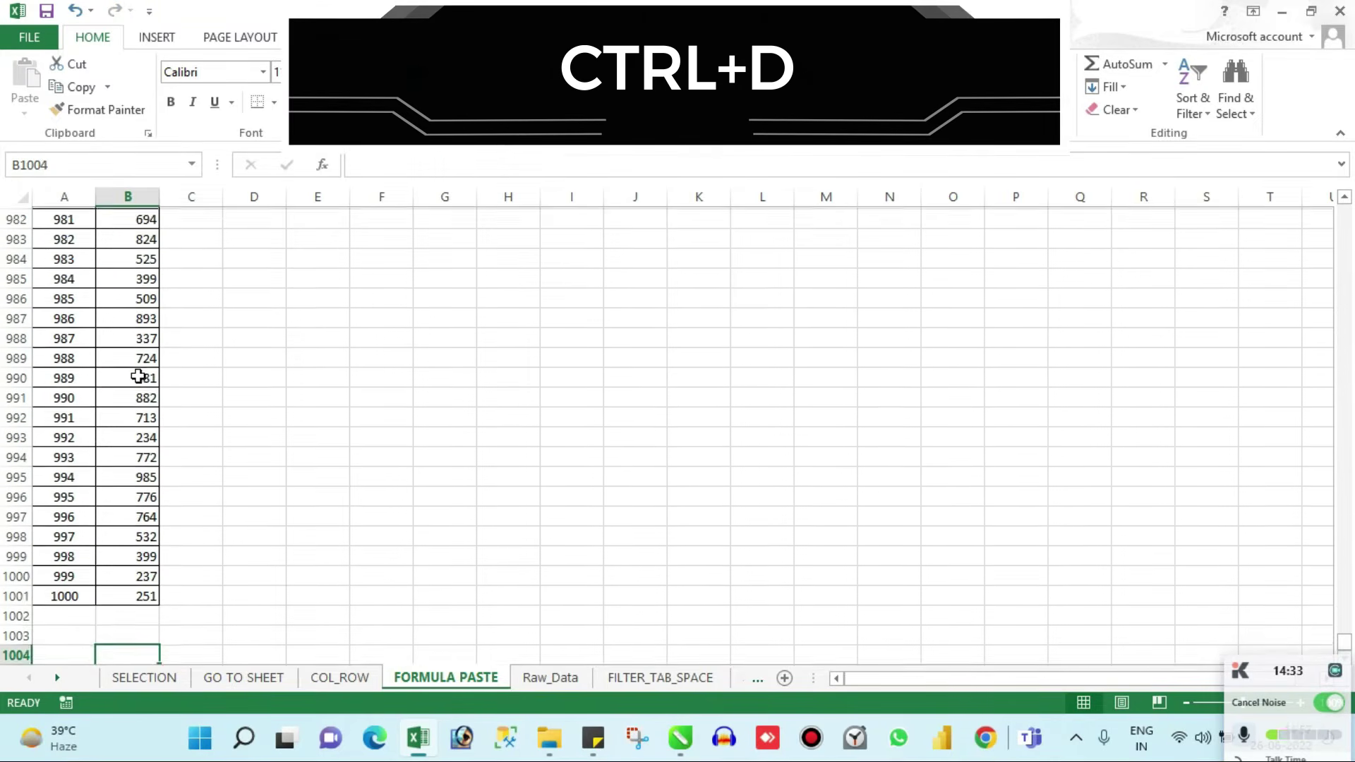
key("ctrl+Up")
key("ctrl+Up")
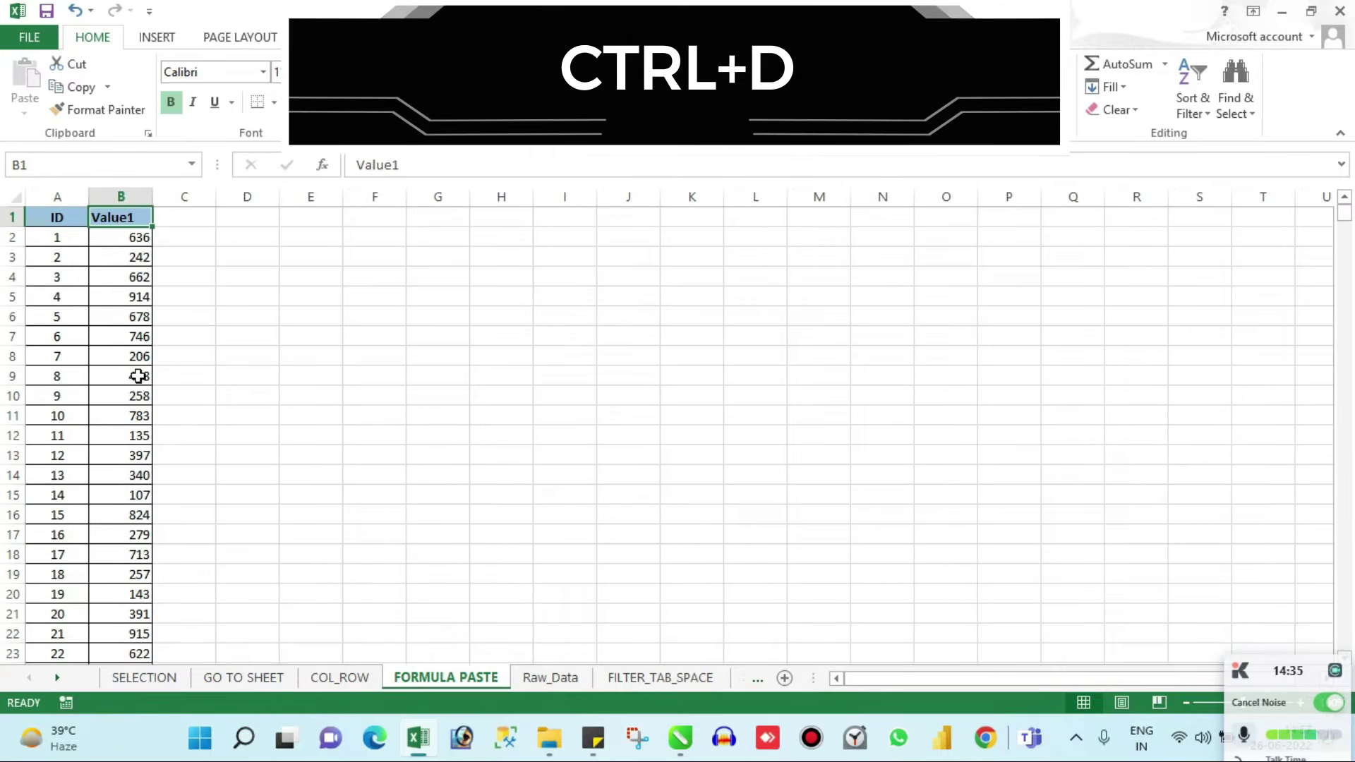
key("Down")
key("Down")
key("Down")
key("Up")
key("Up")
key("Up")
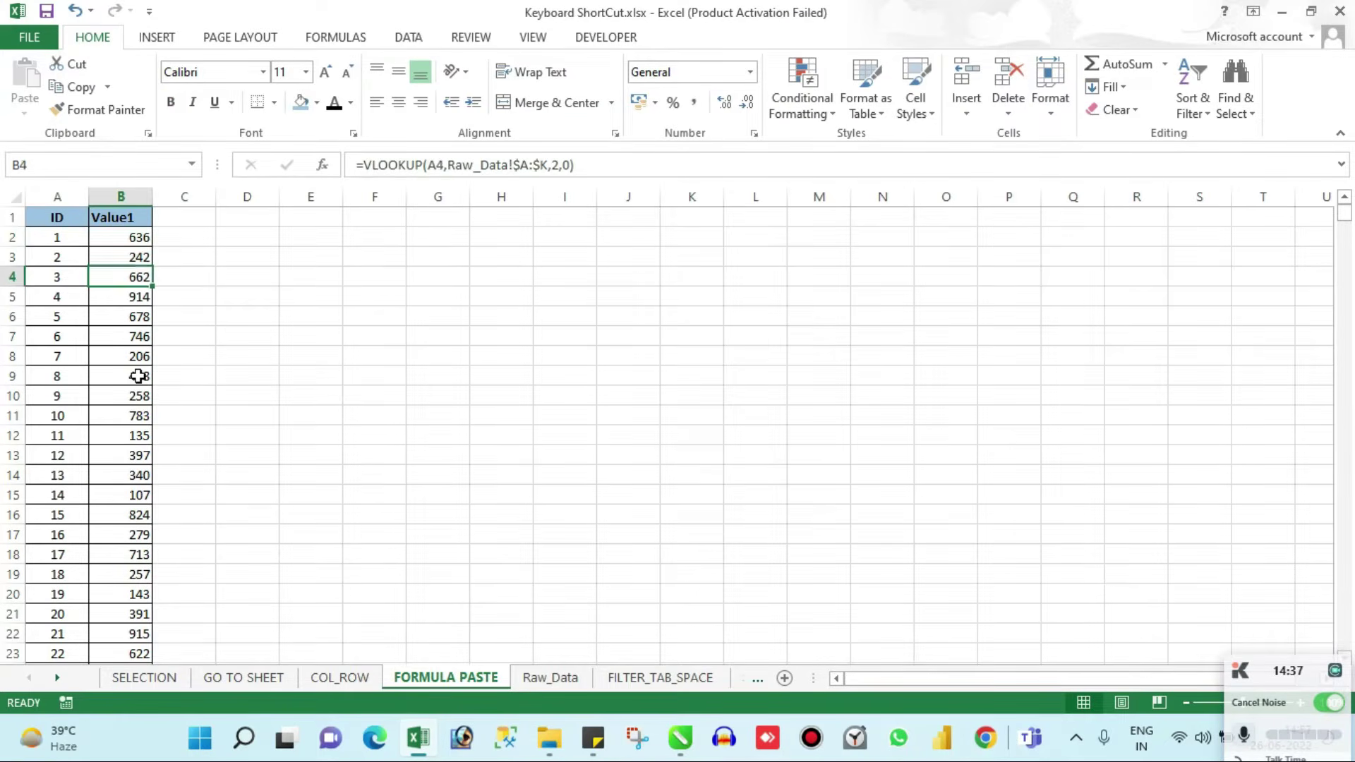
Go to the FILTER_TAB_SPACE sheet and turn on filtering for the table from header cell A1
key("ctrl+Page_Down")
key("ctrl+Page_Down")
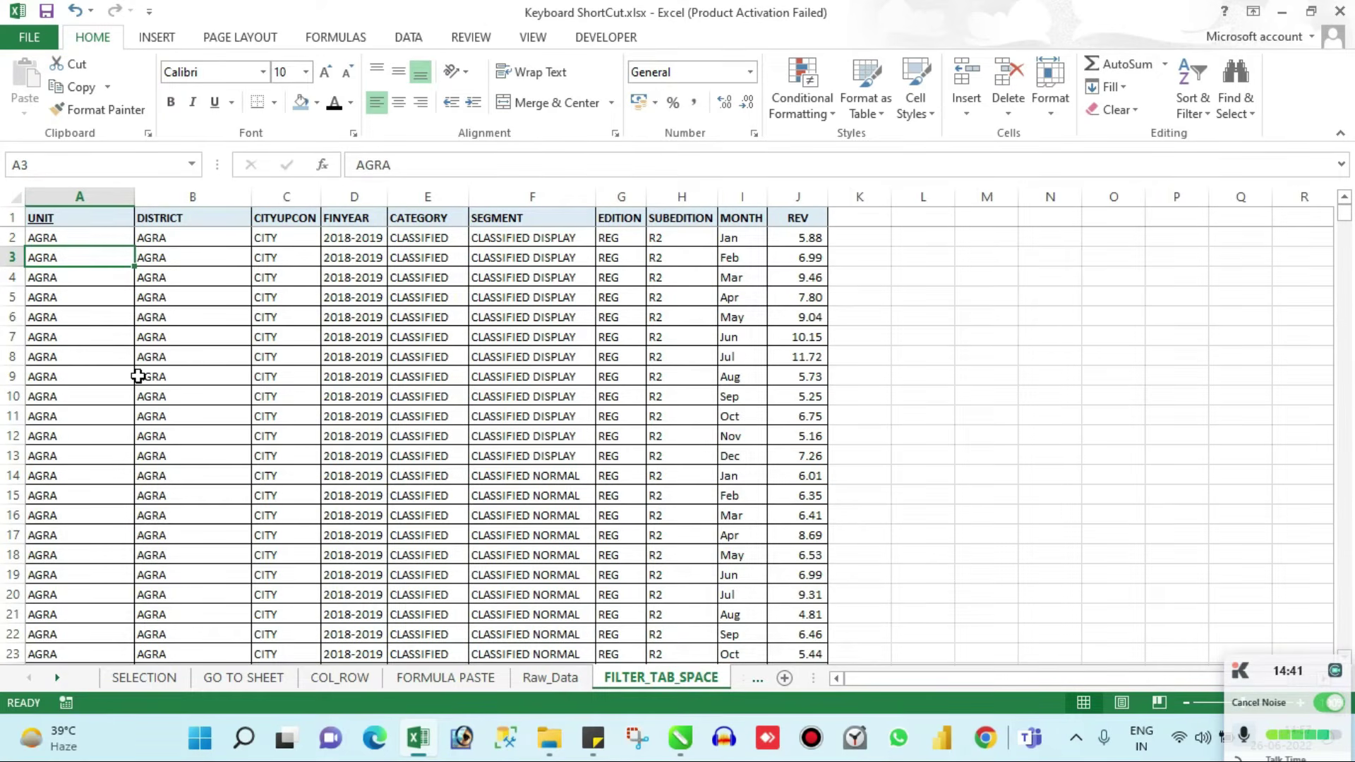
key("Up")
key("Up")
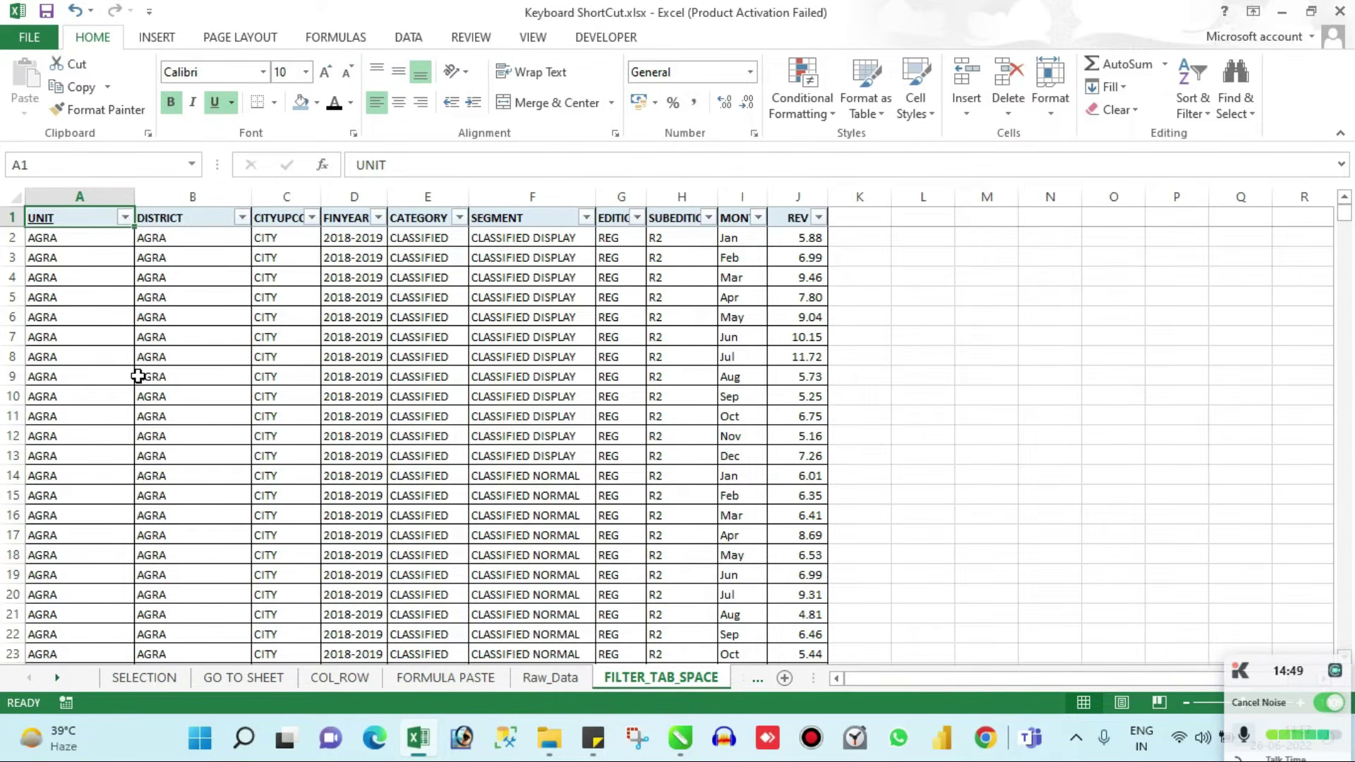
key("ctrl+shift+l")
Filter the DISTRICT column to show only AHMEDABAD, ALMORA and BANDA
key("Right")
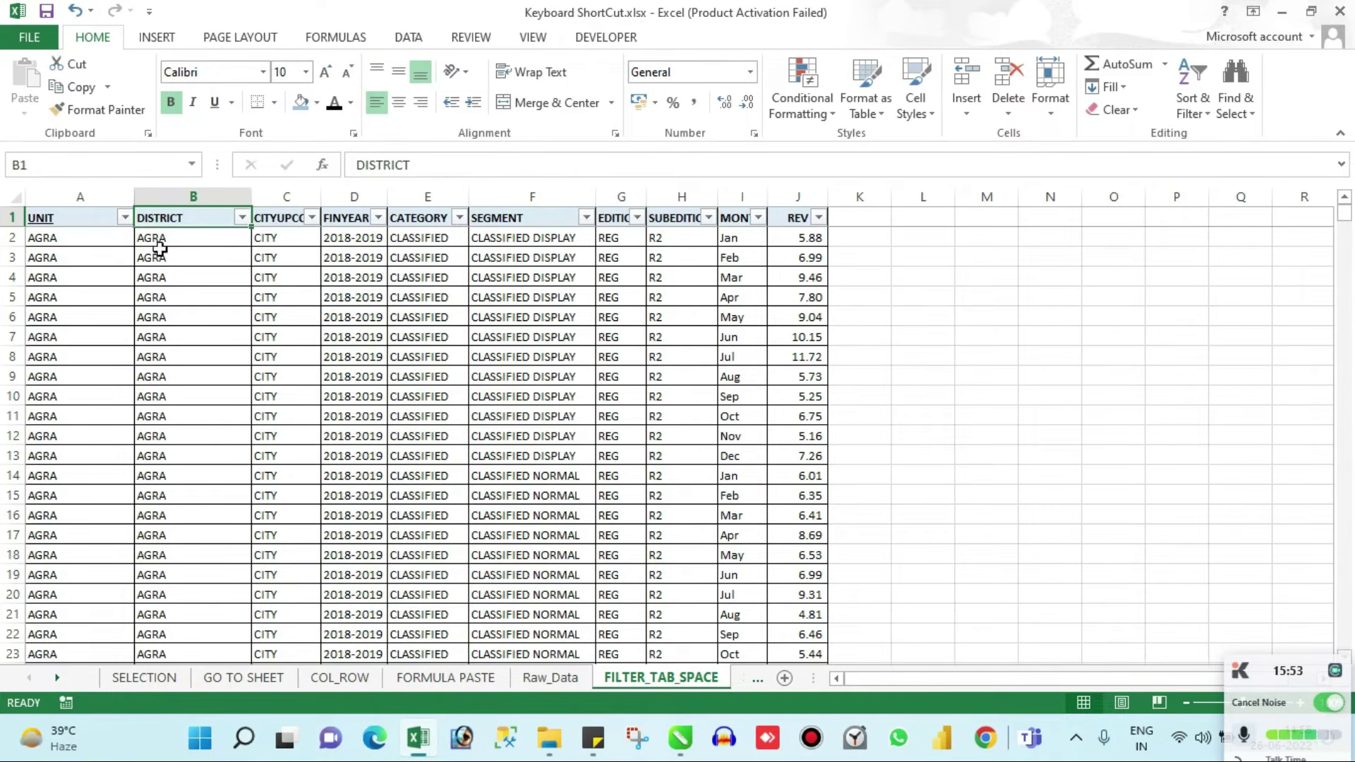
left_click(241, 218)
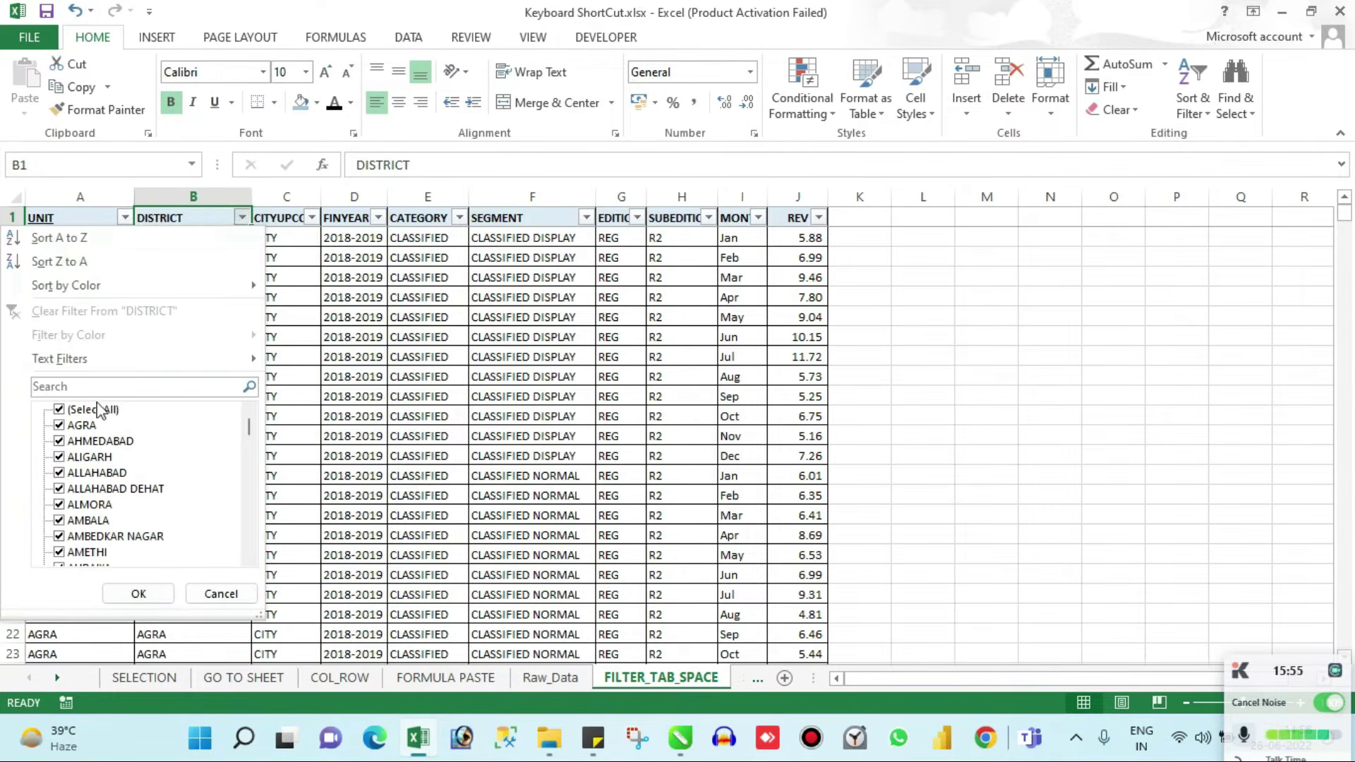
left_click(59, 410)
left_click(60, 438)
left_click(59, 504)
scroll(60, 522, "down", 3)
left_click(59, 537)
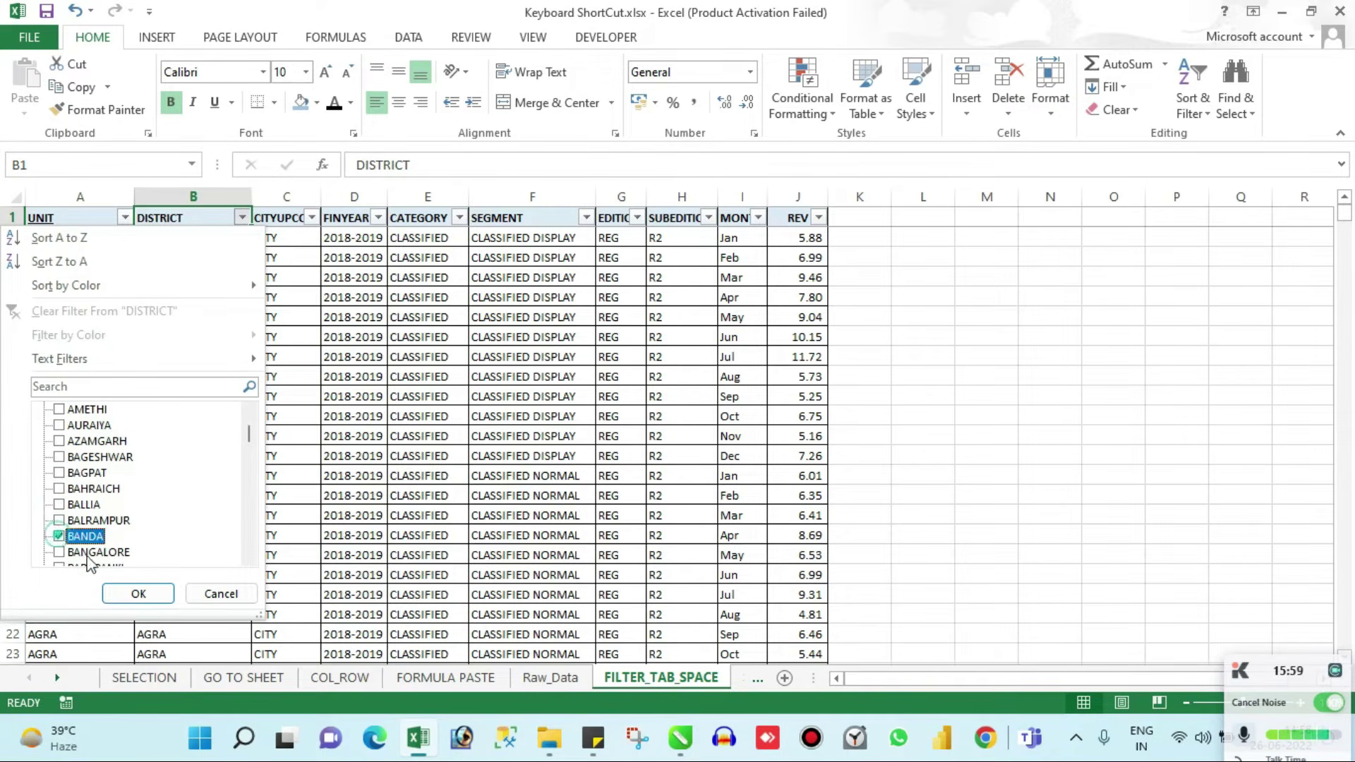
left_click(131, 594)
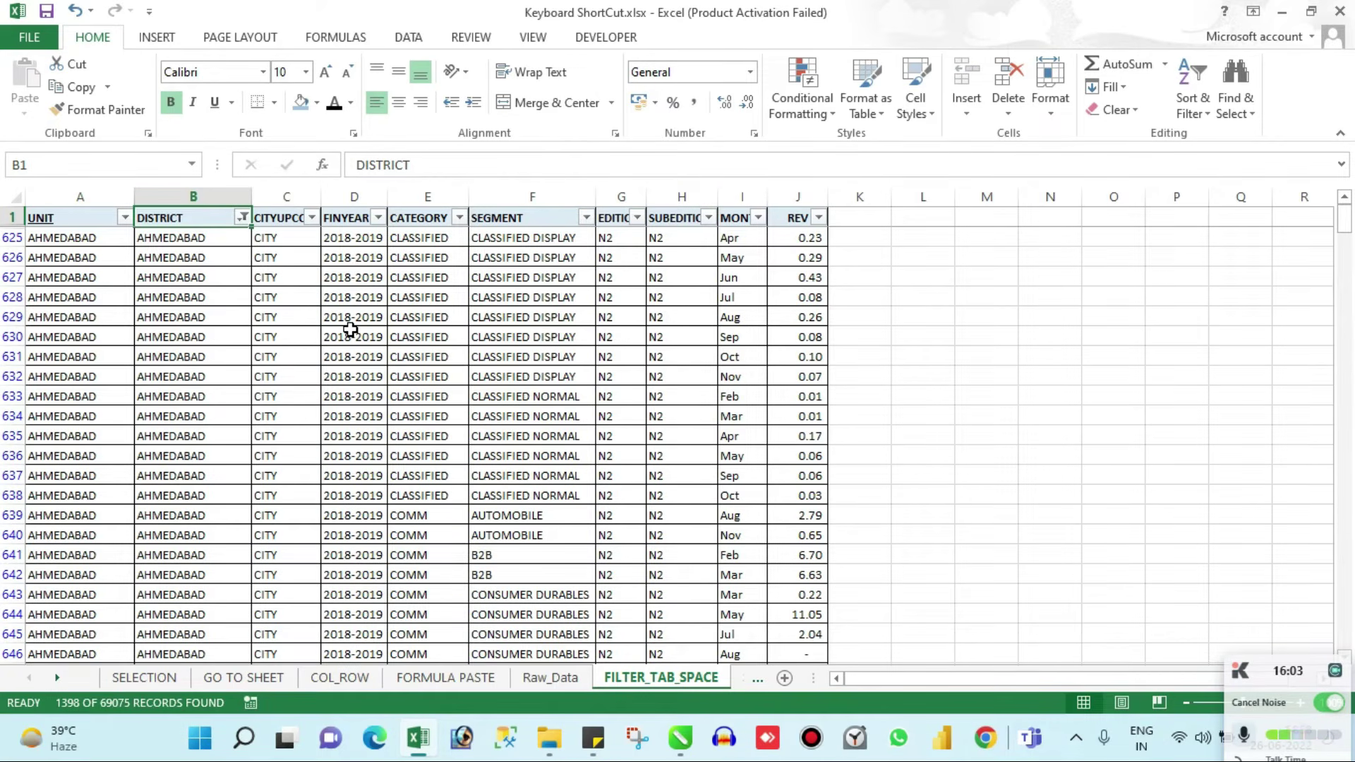
Remove the table's filters, turn filtering back on, and select the UNIT header in A1
key("ctrl+shift+l")
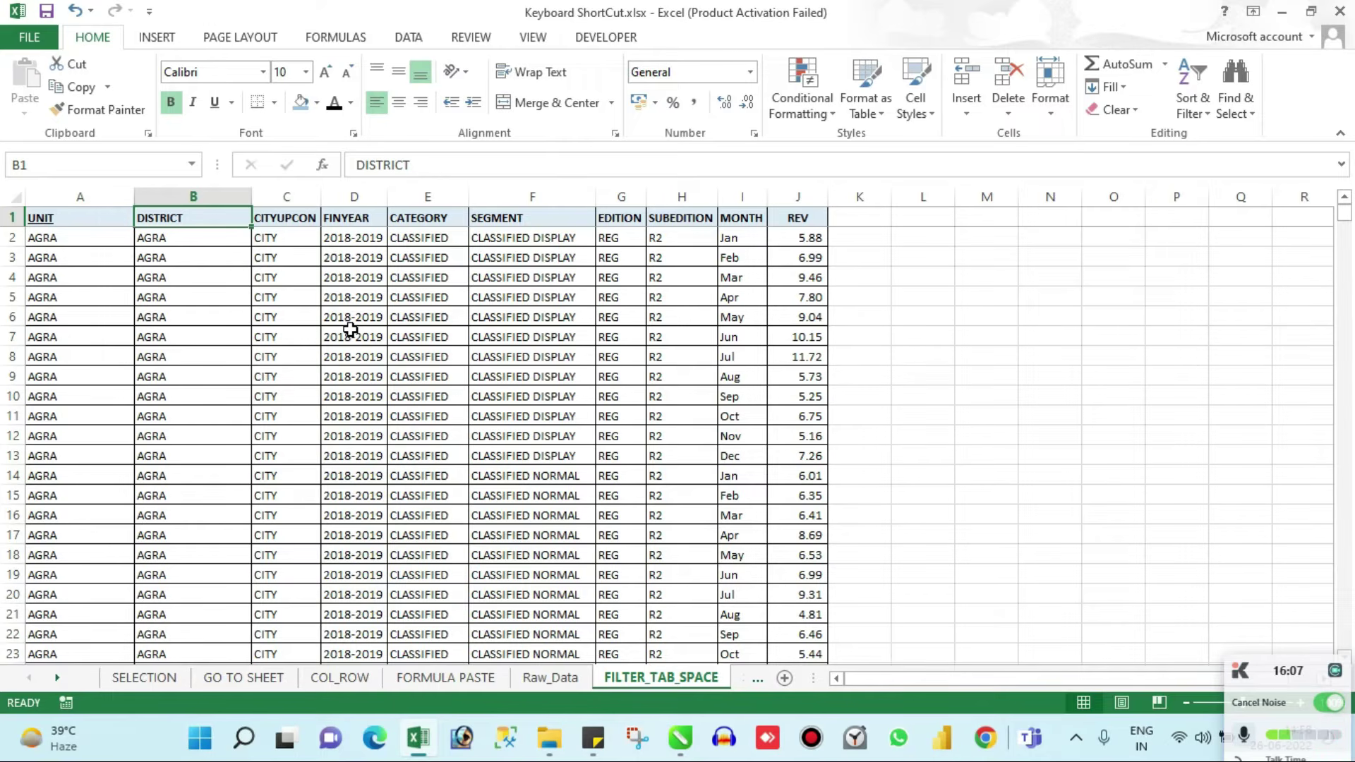
key("ctrl+shift+l")
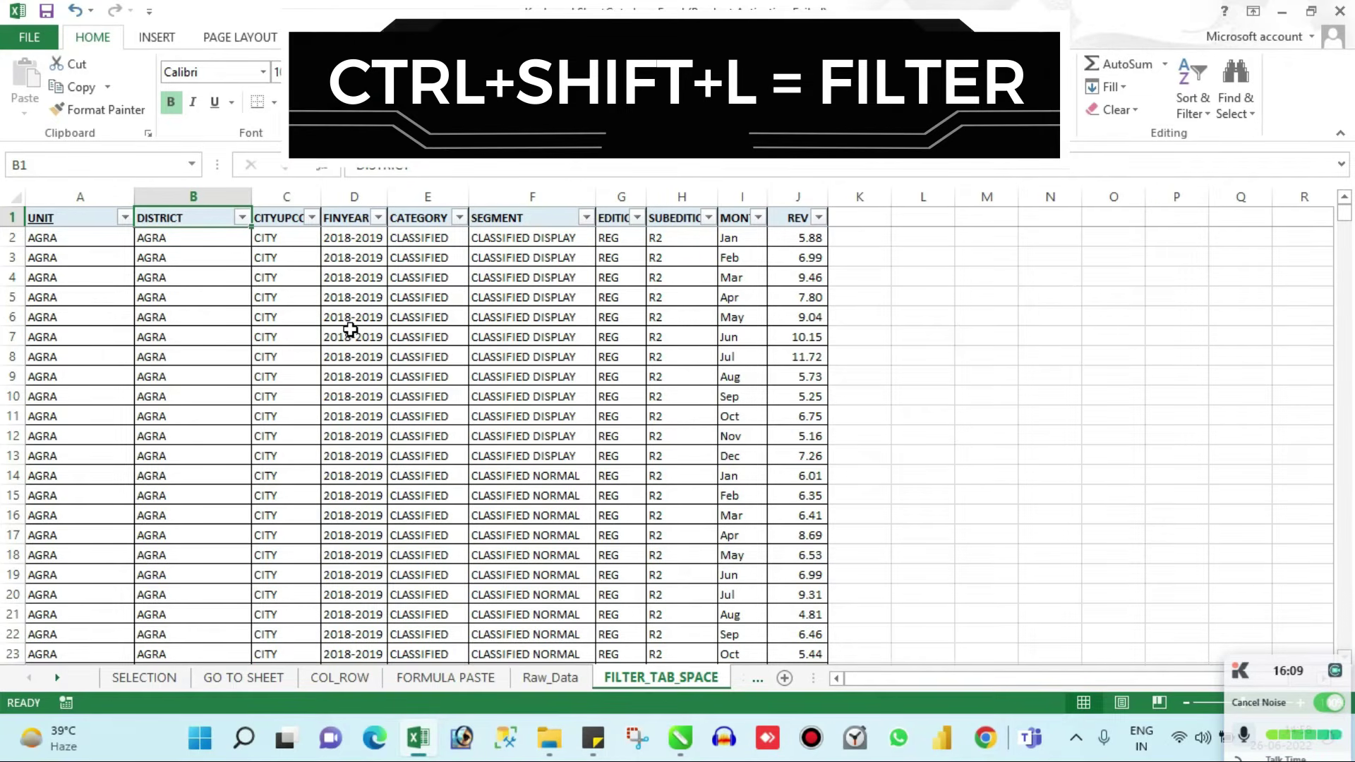
key("Left")
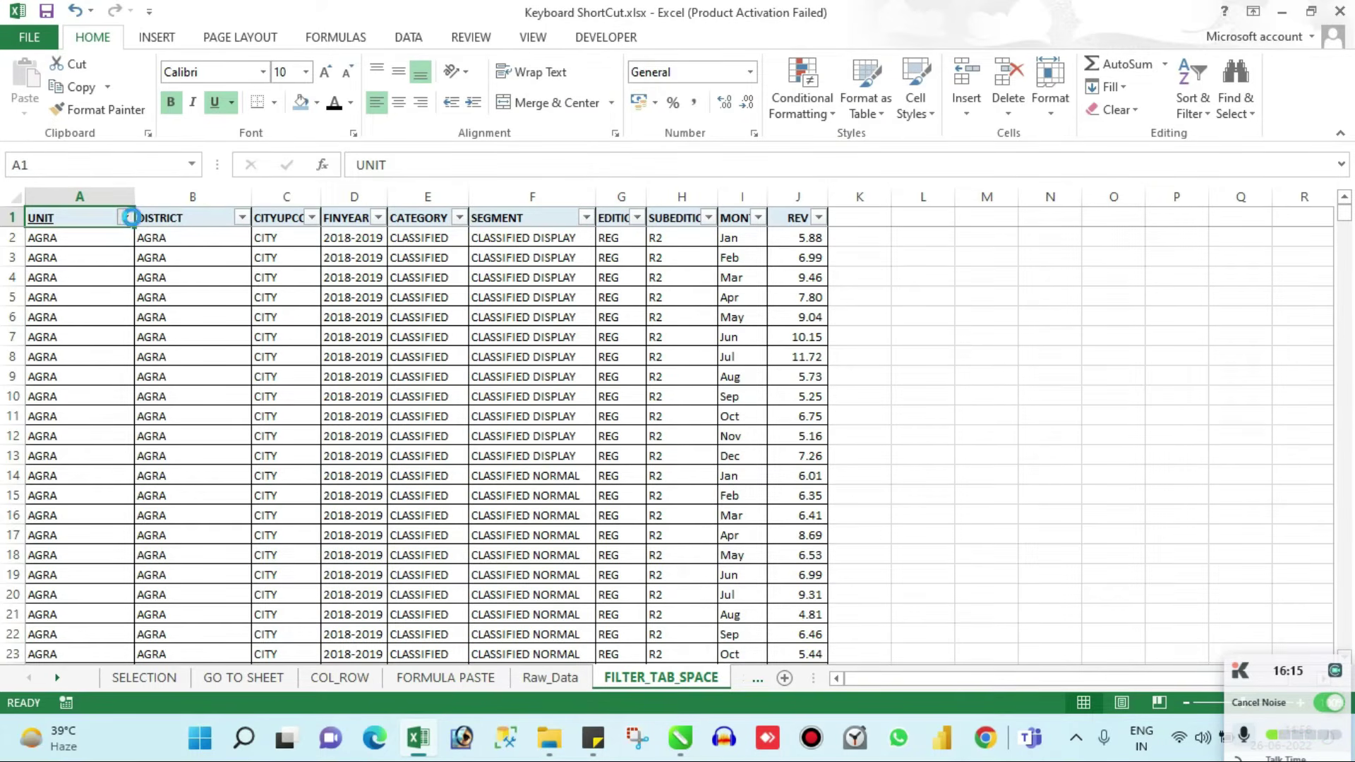
View the UNIT column's filter options, close them without changes, and keep the UNIT header selected
left_click(125, 217)
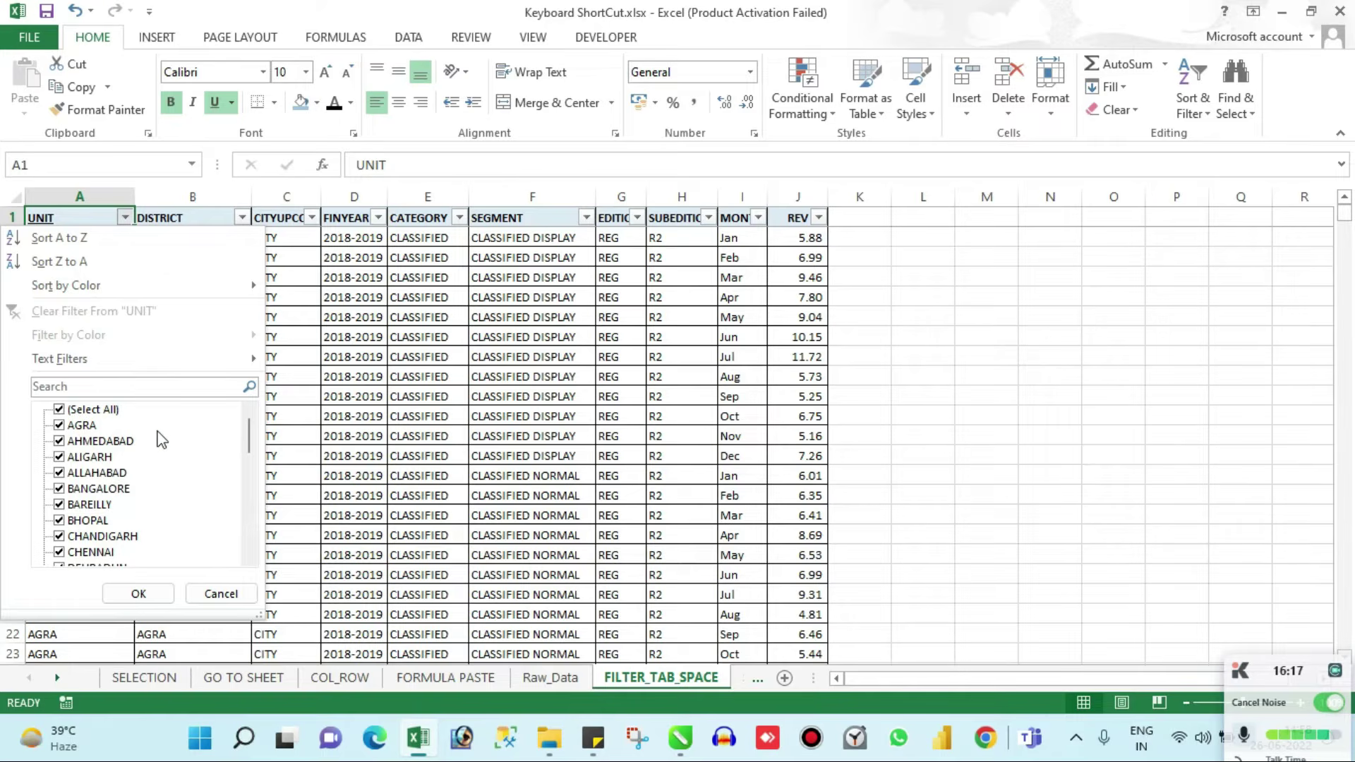
key("Escape")
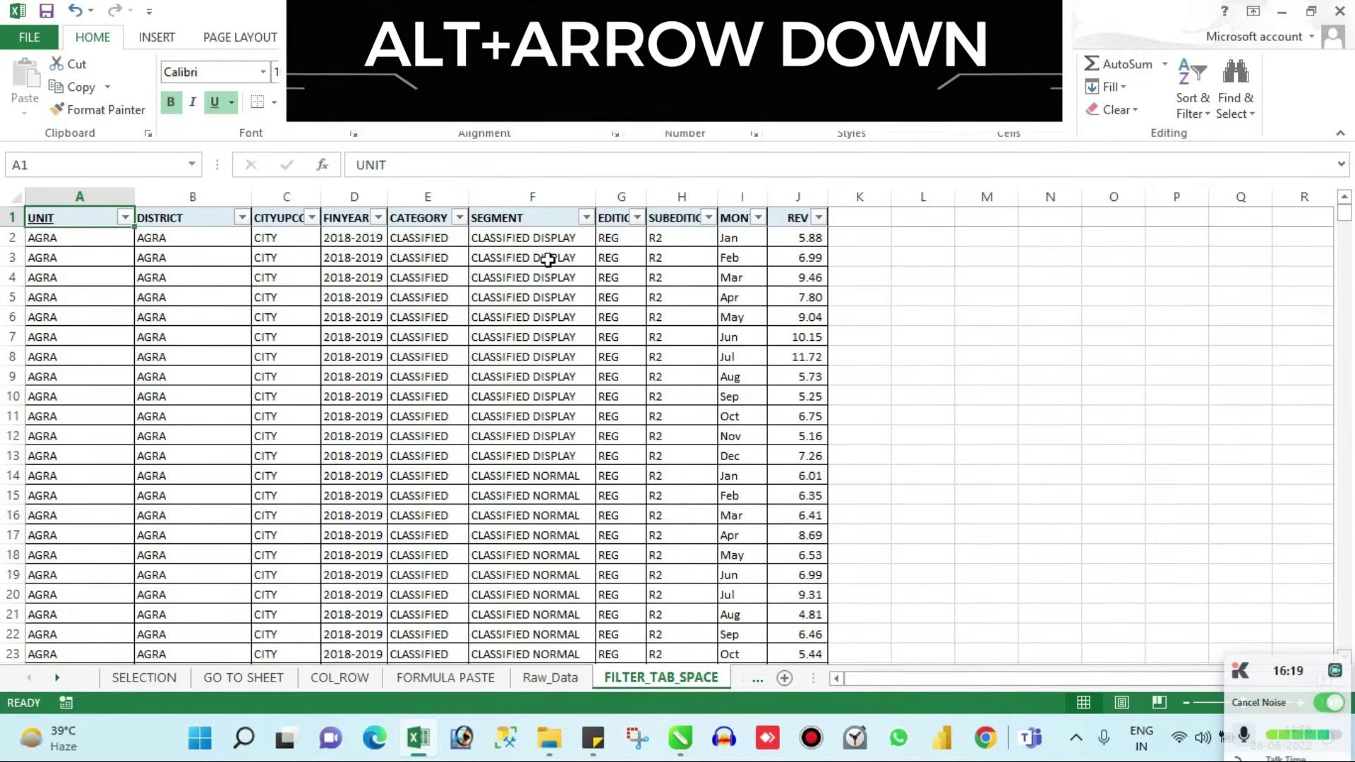
key("alt+Down")
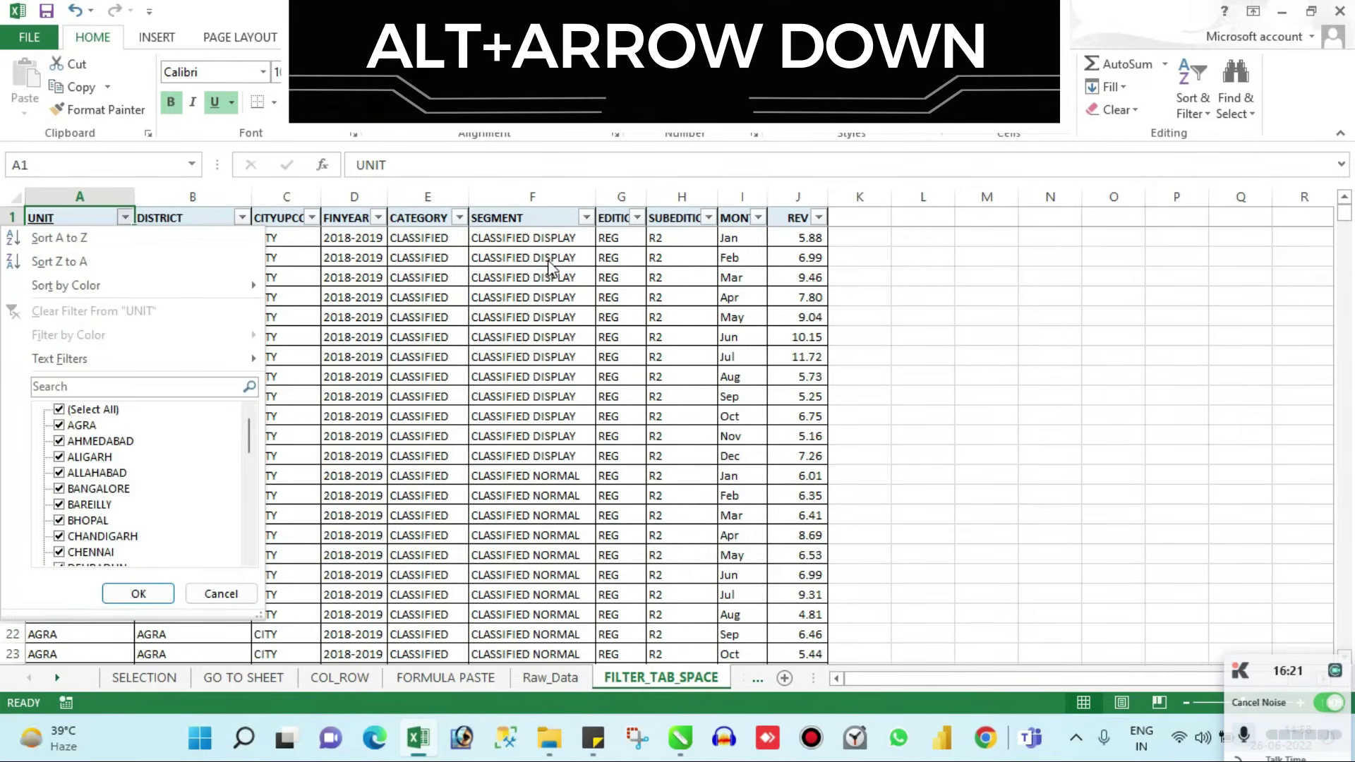
key("Escape")
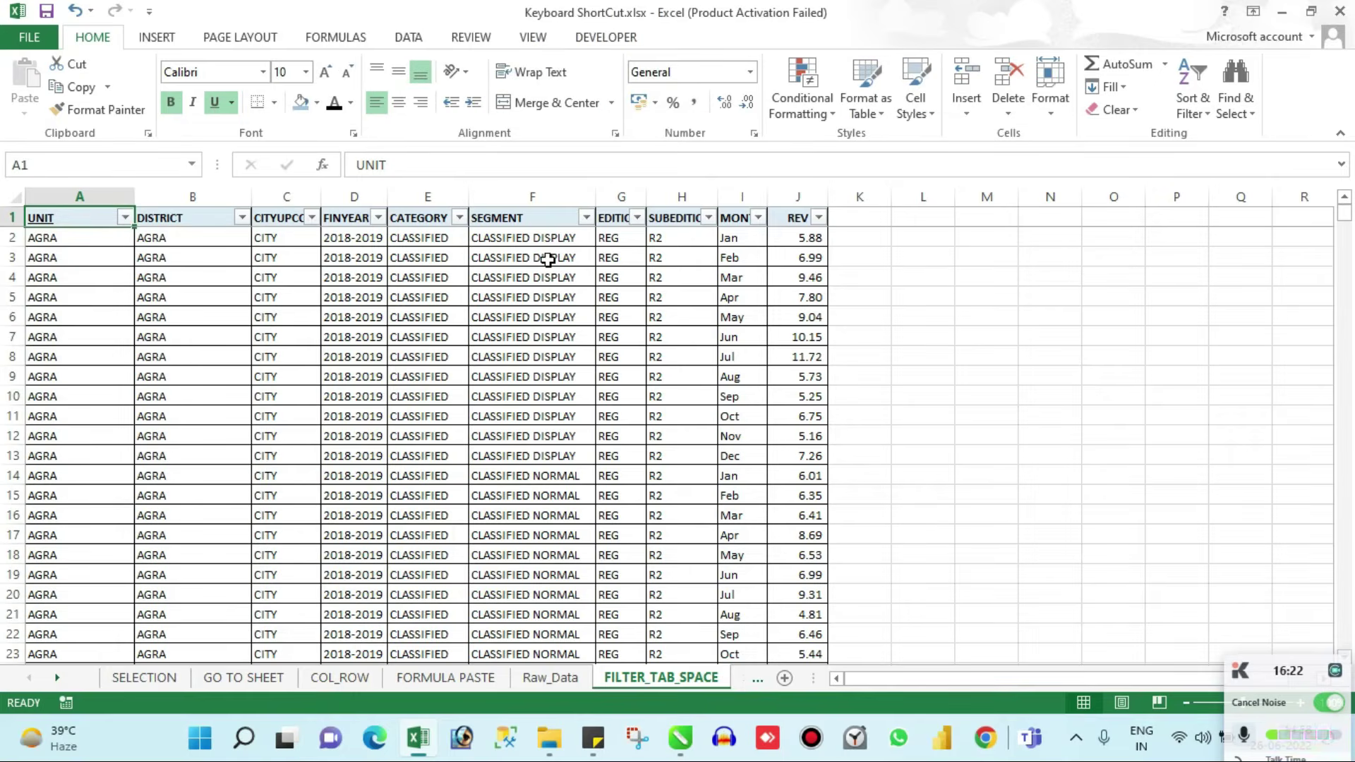
left_click(310, 397)
left_click(94, 215)
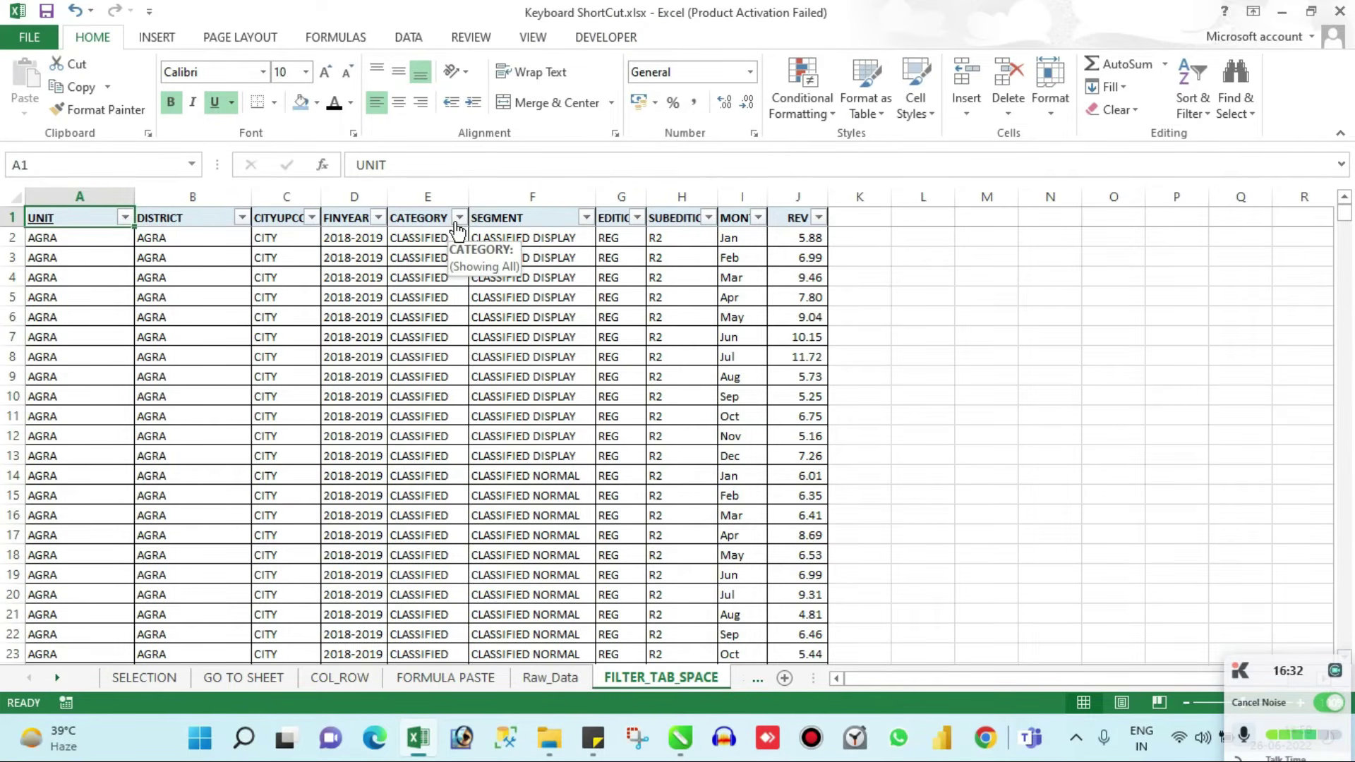
Open the UNIT filter list, go through its options to (Select All), and deselect all units
key("alt+Down")
key("Down")
key("Down")
key("Down")
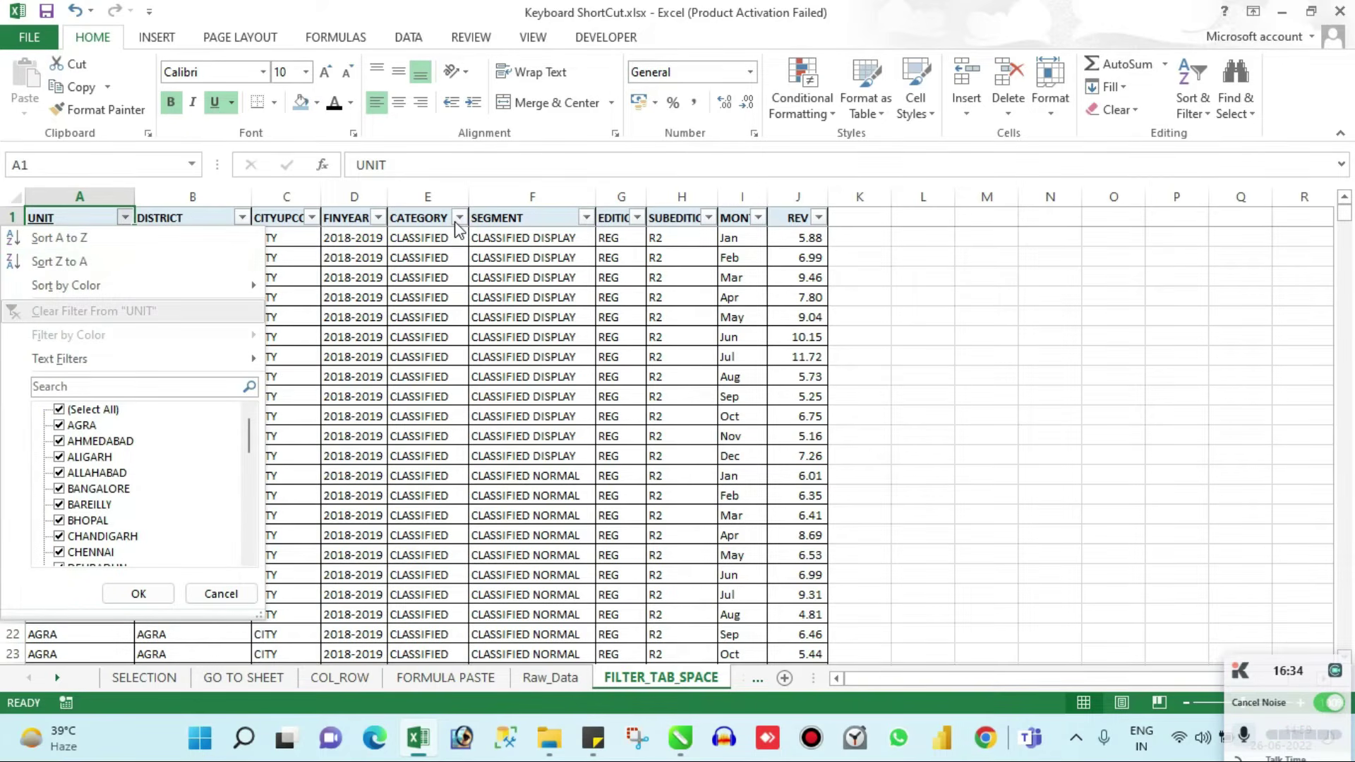
key("Up")
key("Up")
key("Down")
key("Down")
key("Down")
key("Down")
key("Down")
key("Down")
key("Up")
key("Up")
key("Up")
key("Up")
key("Up")
key("Up")
key("Up")
key("Down")
key("Down")
key("Down")
key("Down")
key("Down")
key("Down")
key("Down")
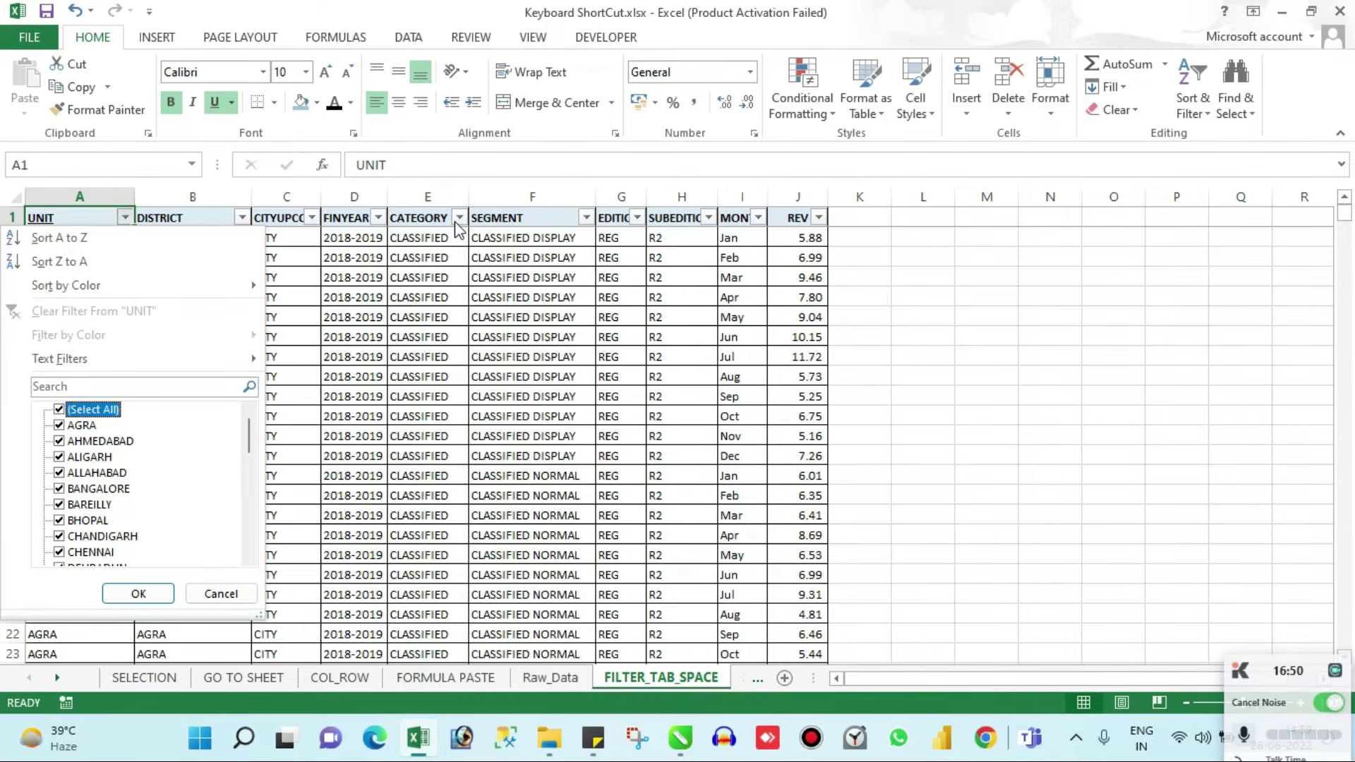
key("space")
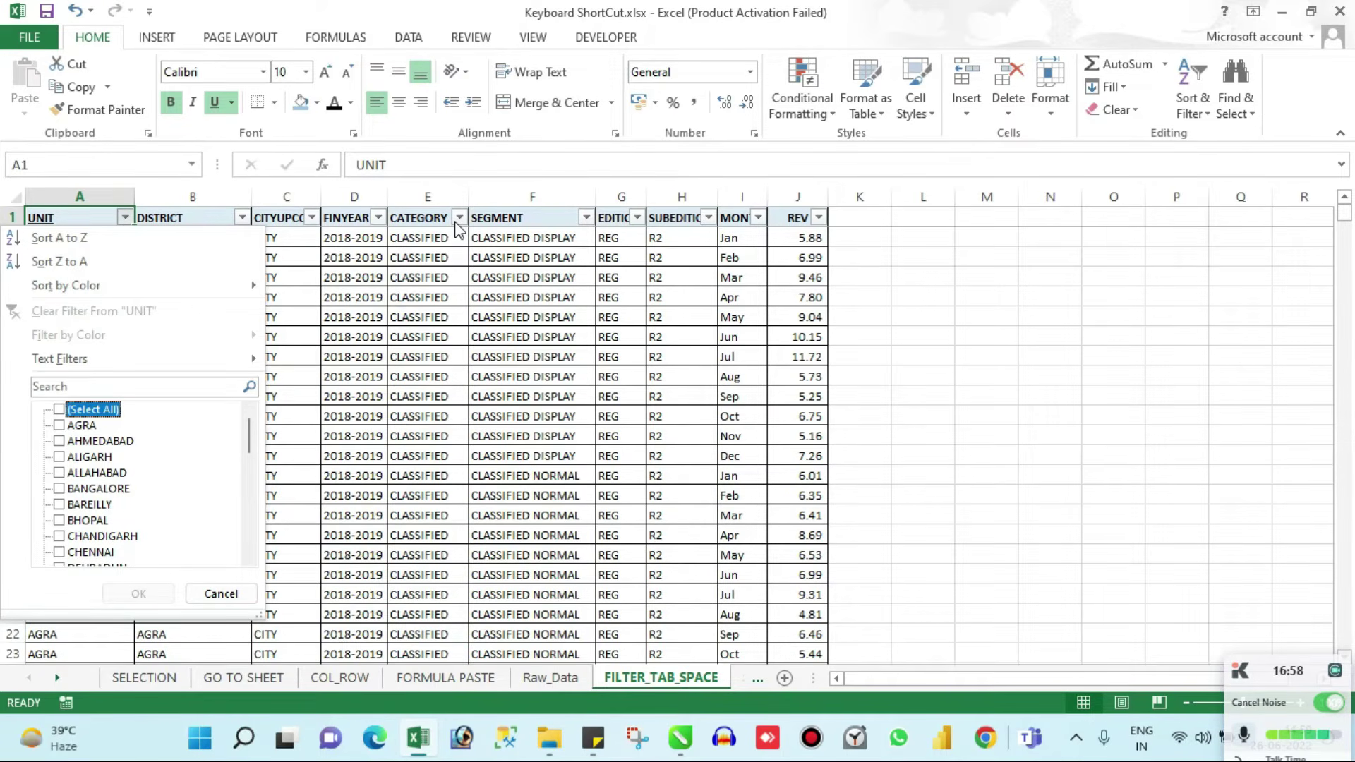
Include AGRA, BAREILLY and DELHI_CORPORATE in the UNIT filter selection
key("Down")
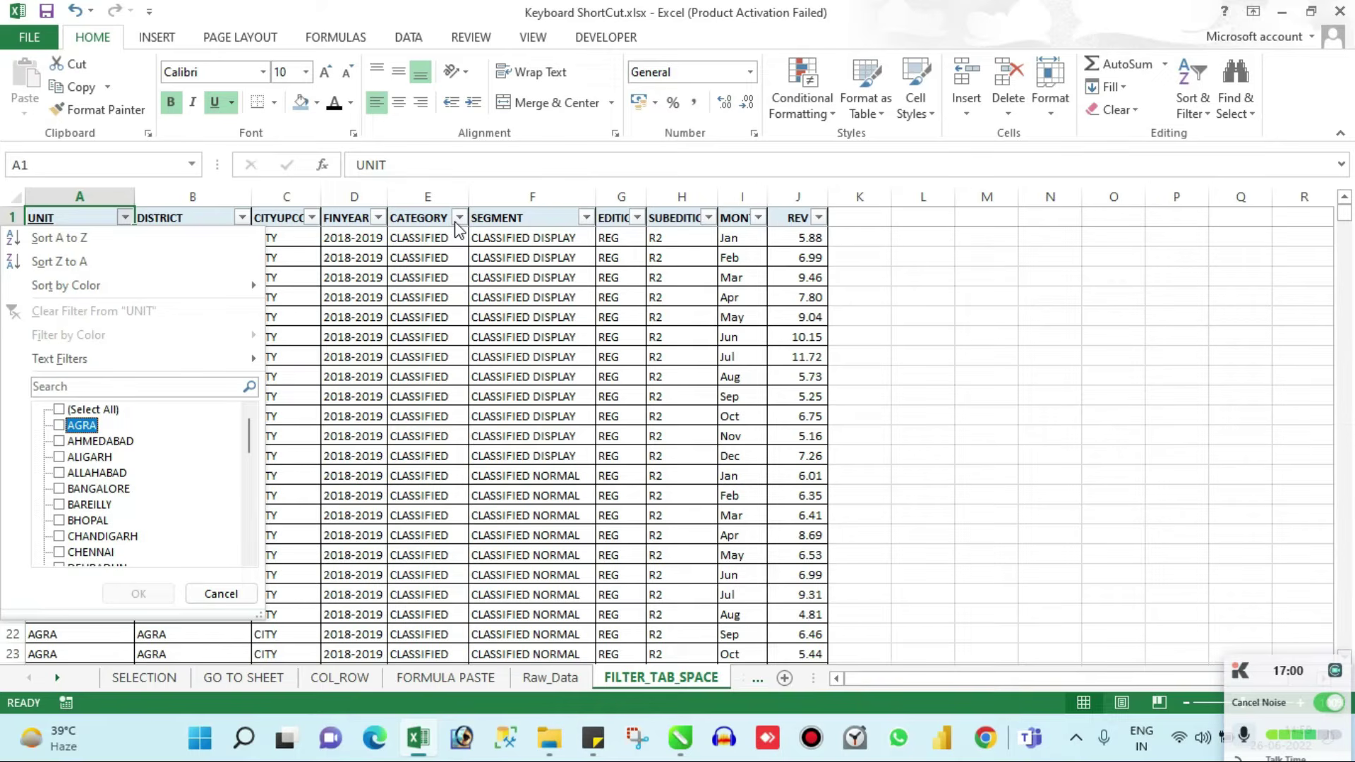
key("space")
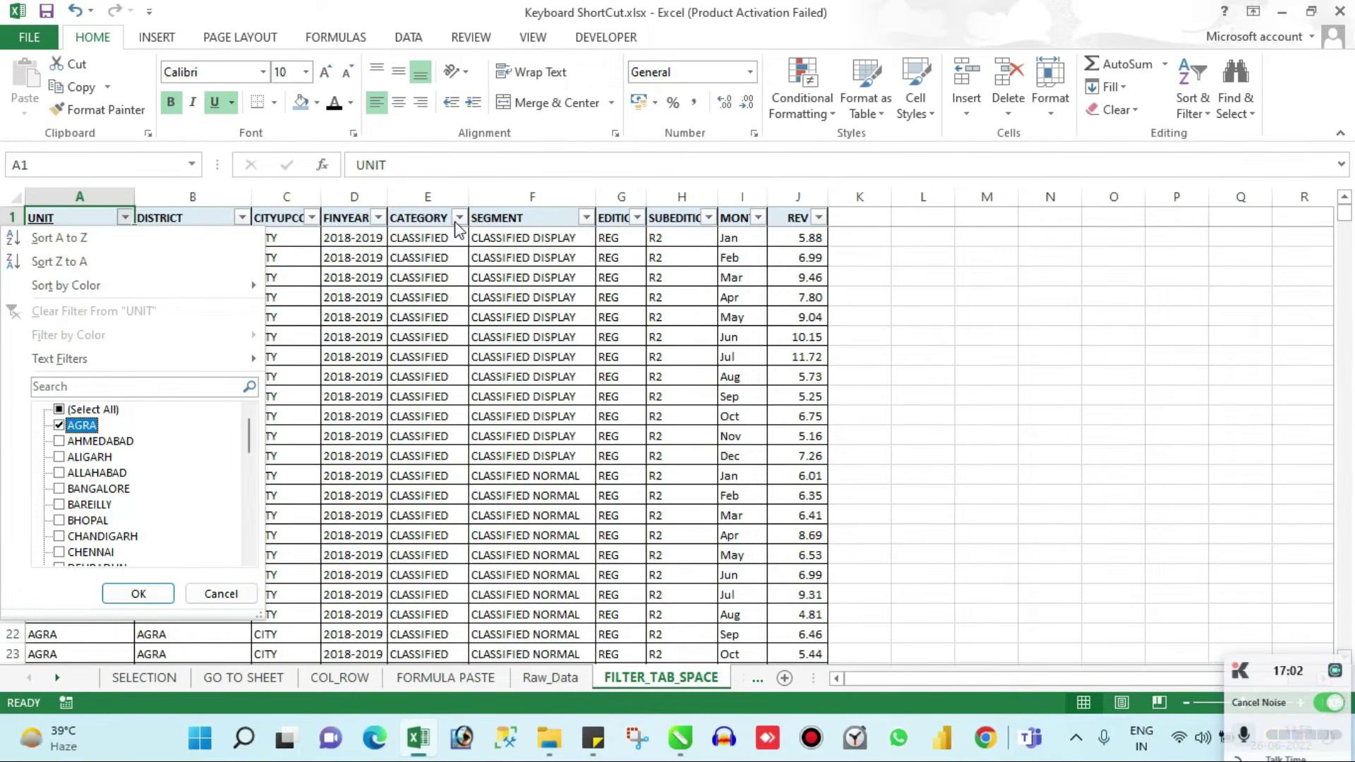
key("Down")
key("Down")
key("Down")
key("Down")
key("Down")
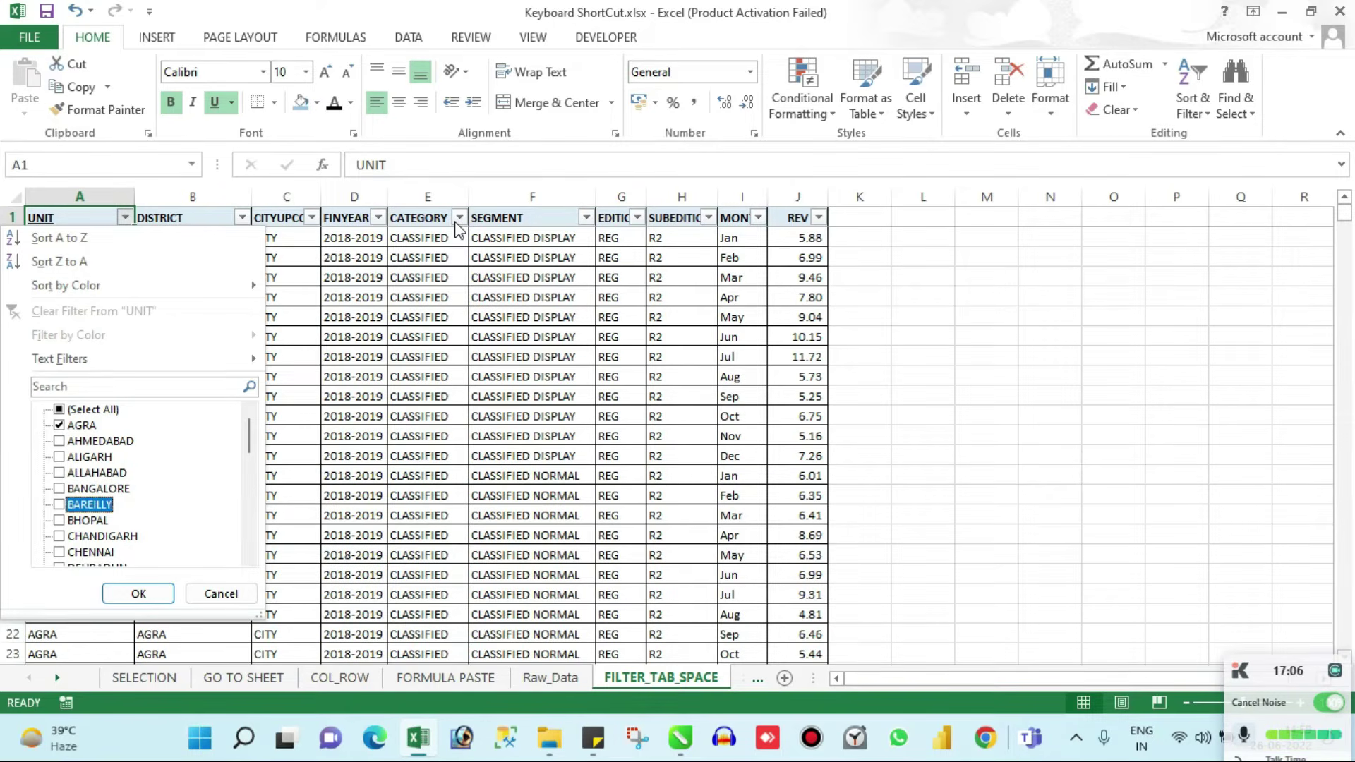
key("space")
key("Down")
key("Down")
key("Down")
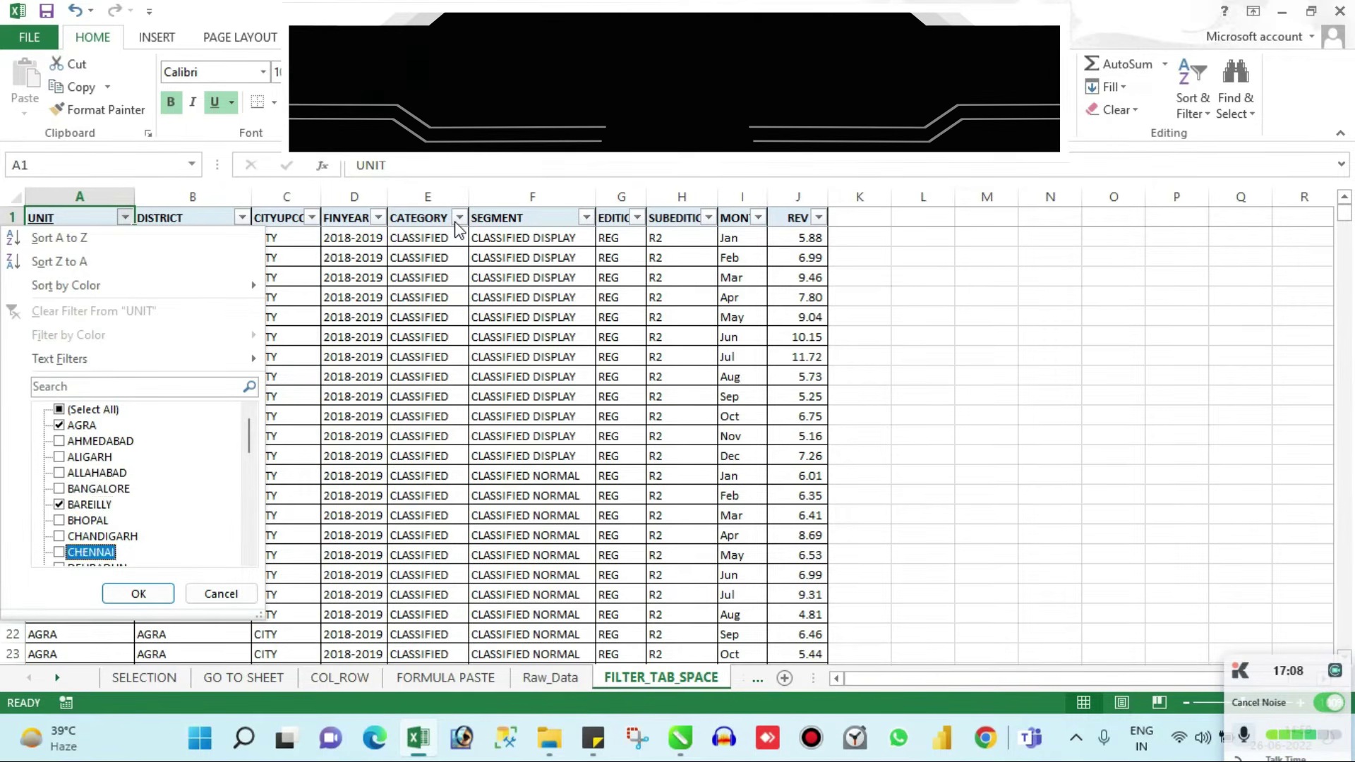
key("Down")
key("Down")
key("Down")
key("Down")
key("Down")
key("Down")
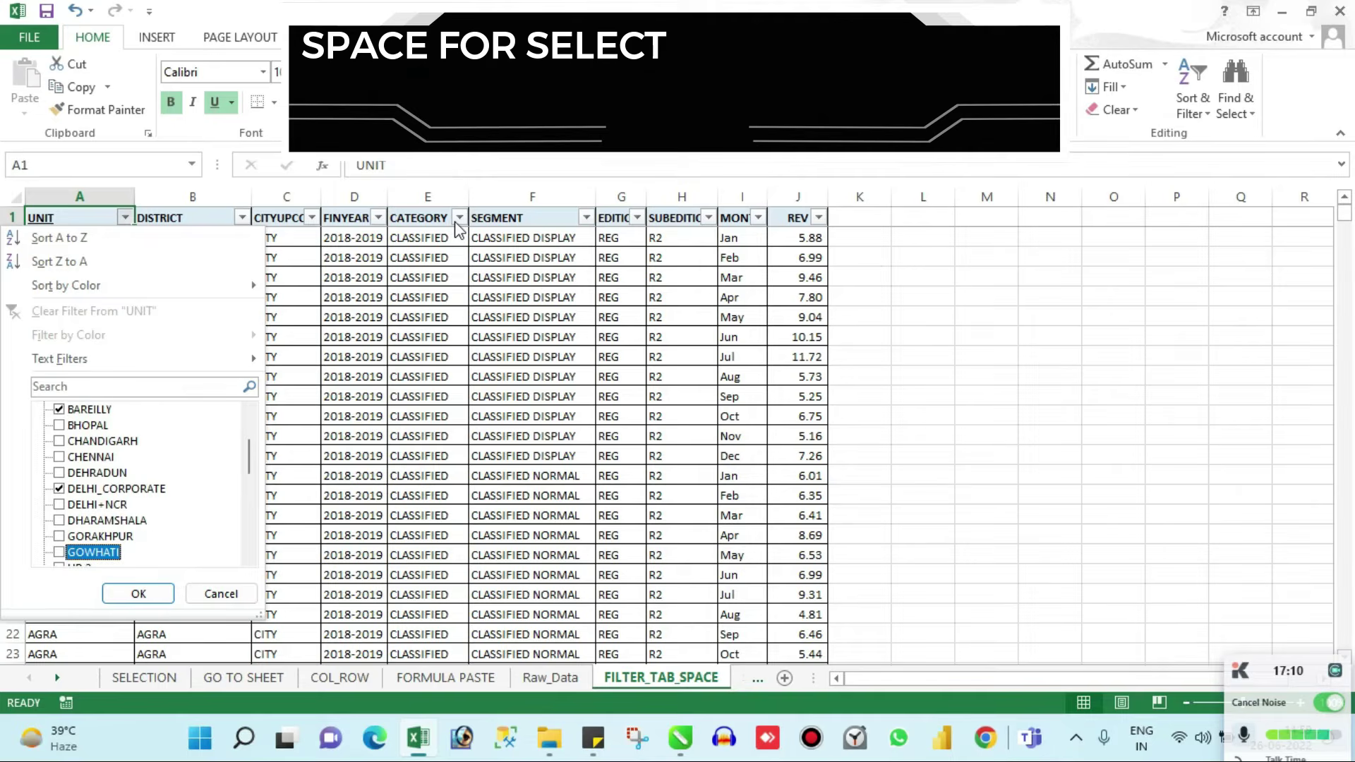
Add GOWHATI, JAIPUR and JHANSI to the UNIT filter selection and apply the filter
key("space")
key("Down")
key("Down")
key("Down")
key("space")
key("Down")
key("Down")
key("Down")
key("space")
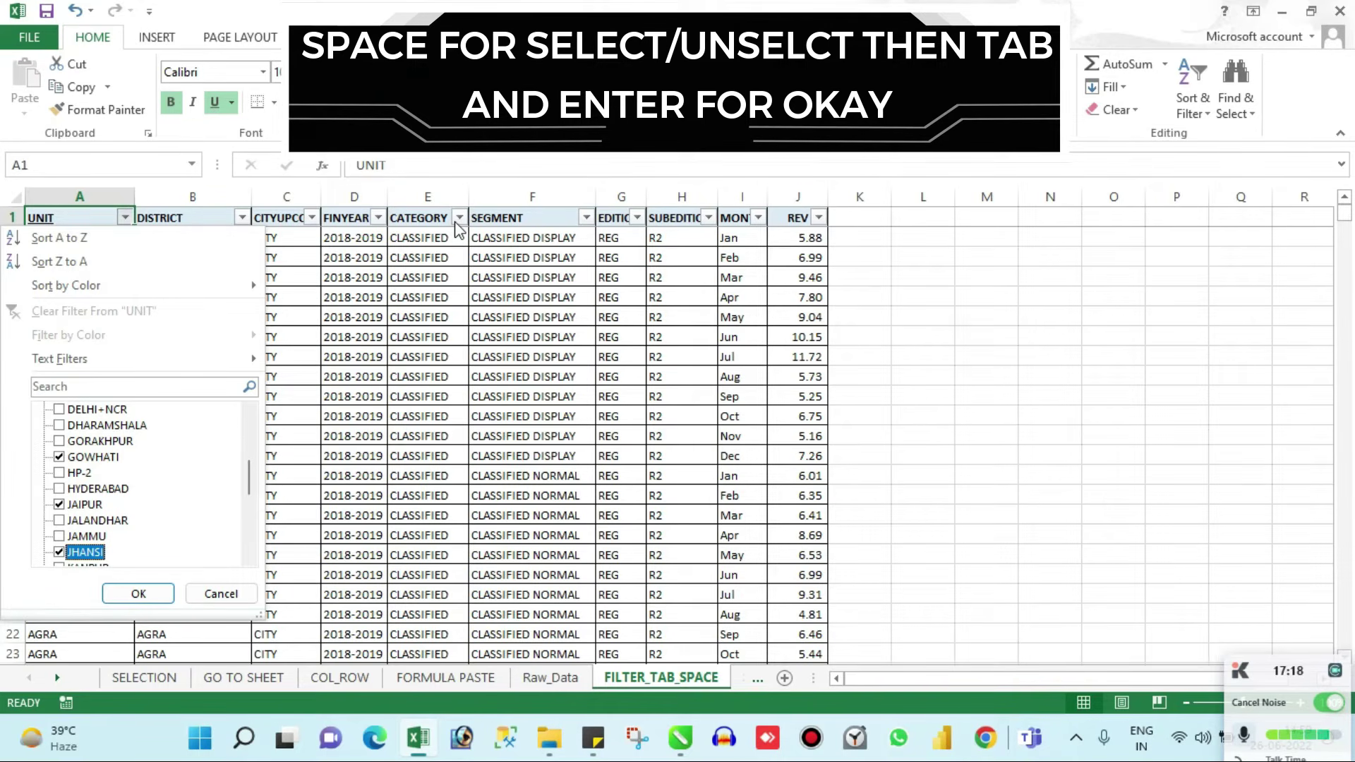
key("Tab")
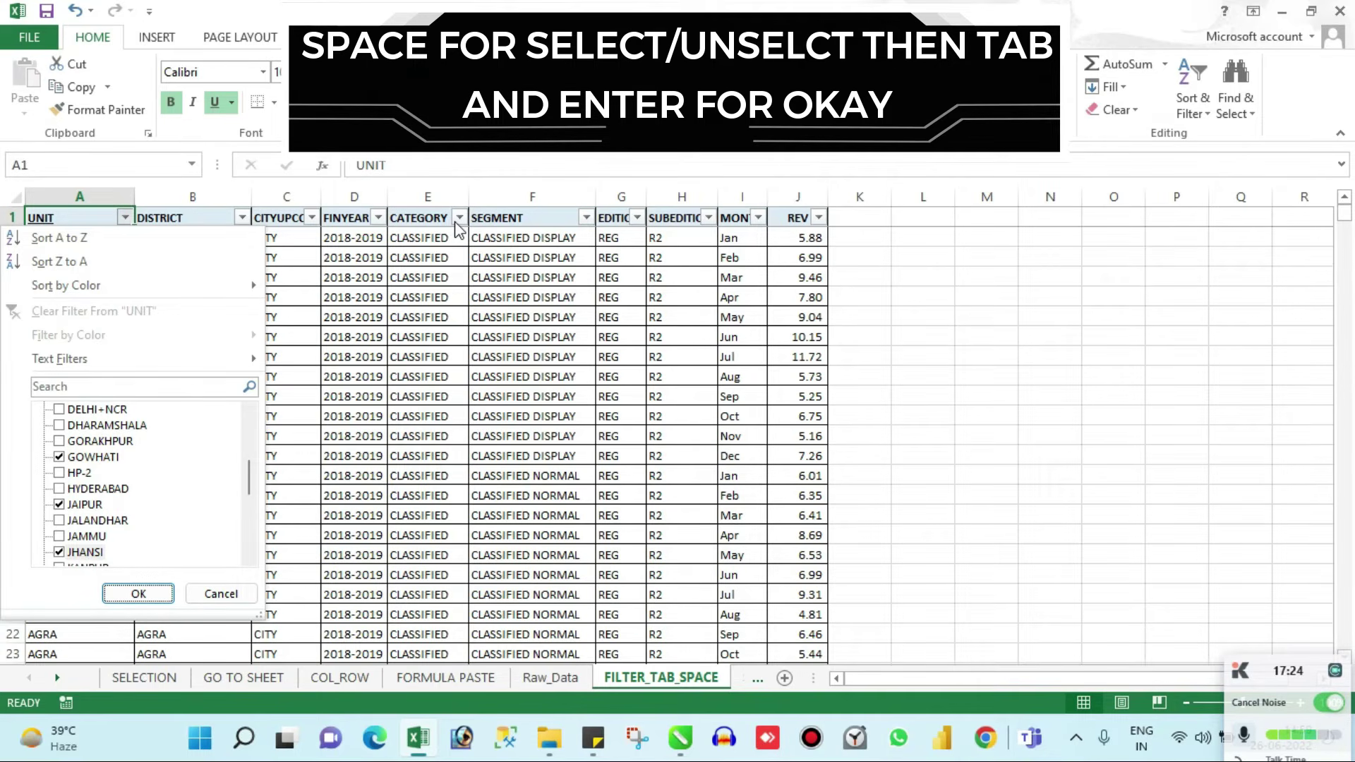
key("Return")
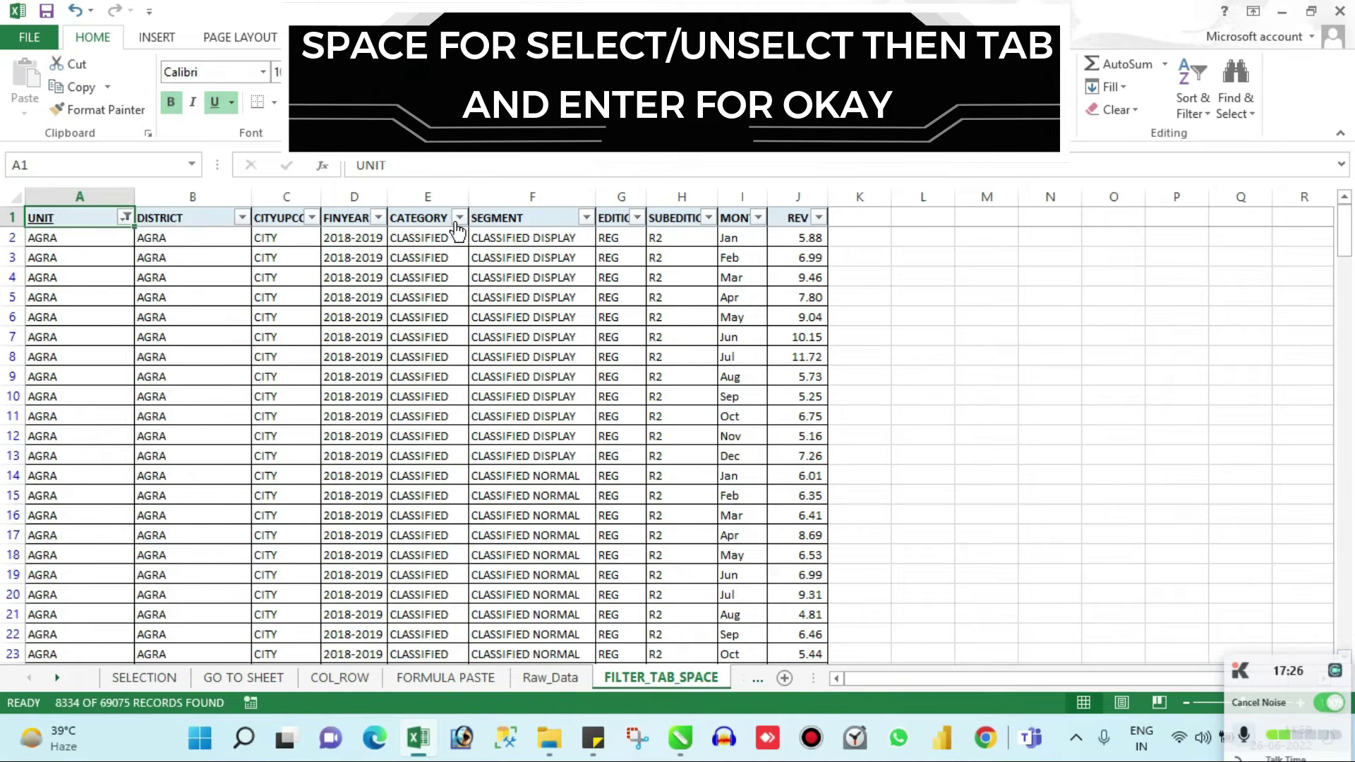
Review the checked units throughout the UNIT filter list and confirm the existing selection
key("Down")
key("Up")
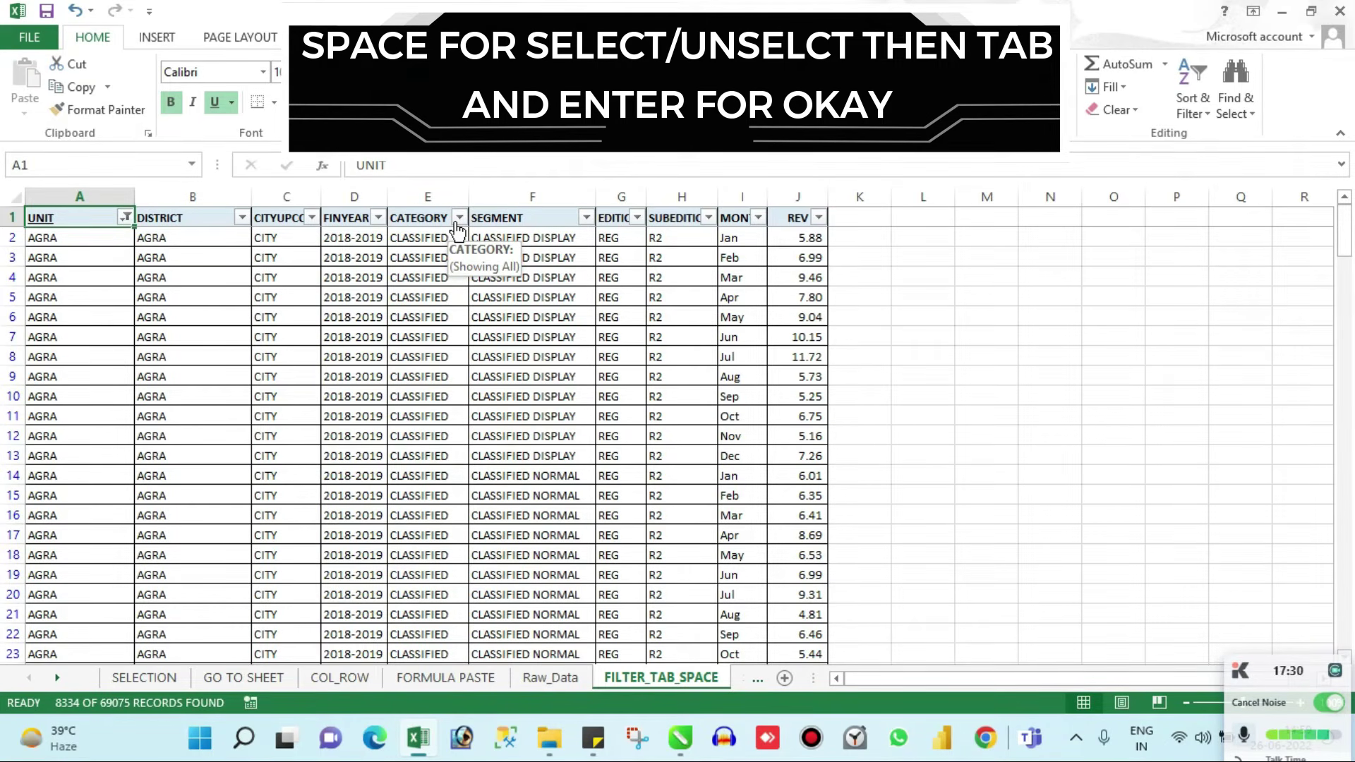
key("alt+Down")
key("Down")
key("Down")
key("Down")
key("Down")
key("Down")
key("Down")
key("Down")
key("Down")
key("Down")
key("Down")
key("Down")
key("Down")
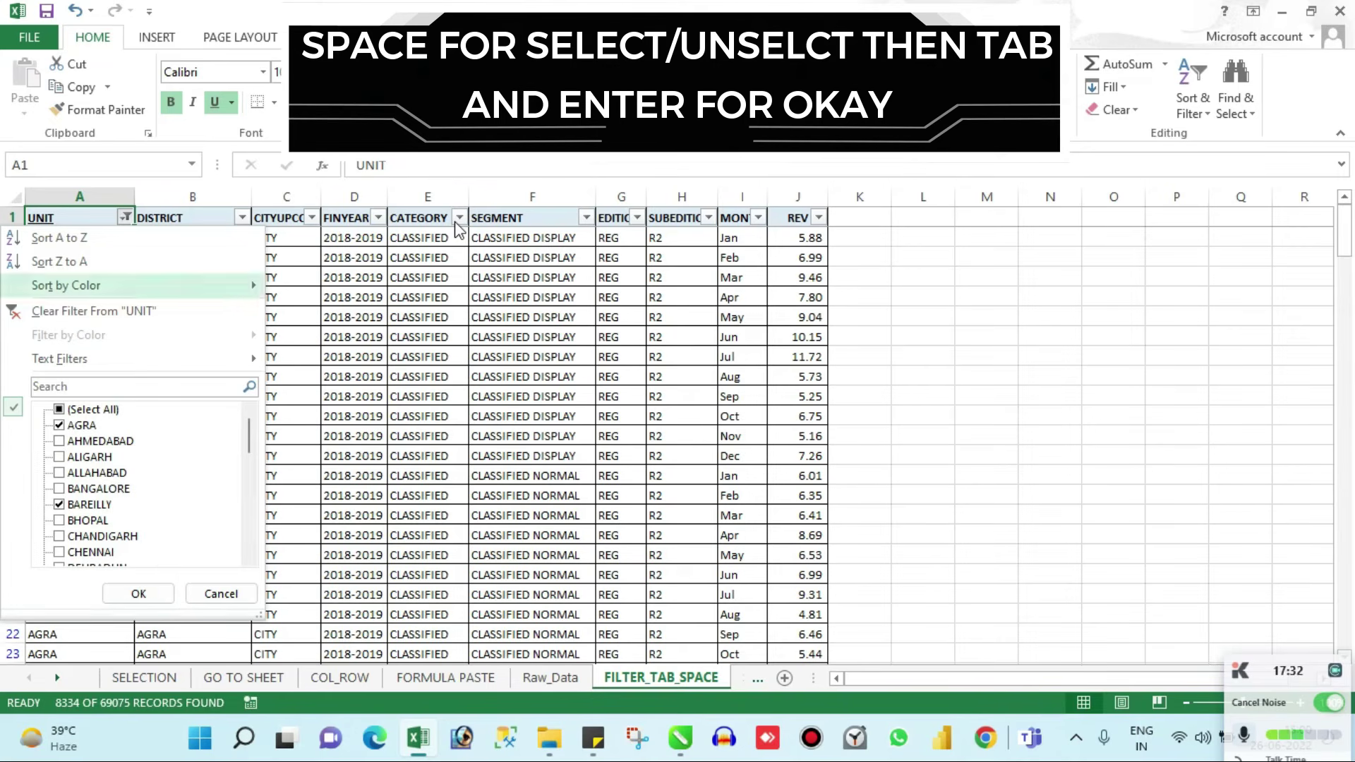
key("Down")
key("Down")
key("Down")
key("Down")
key("Down")
key("Down")
key("Down")
key("Down")
key("Down")
key("Down")
key("Down")
key("Down")
key("Down")
key("Down")
key("Down")
key("Down")
key("Down")
key("Down")
key("Down")
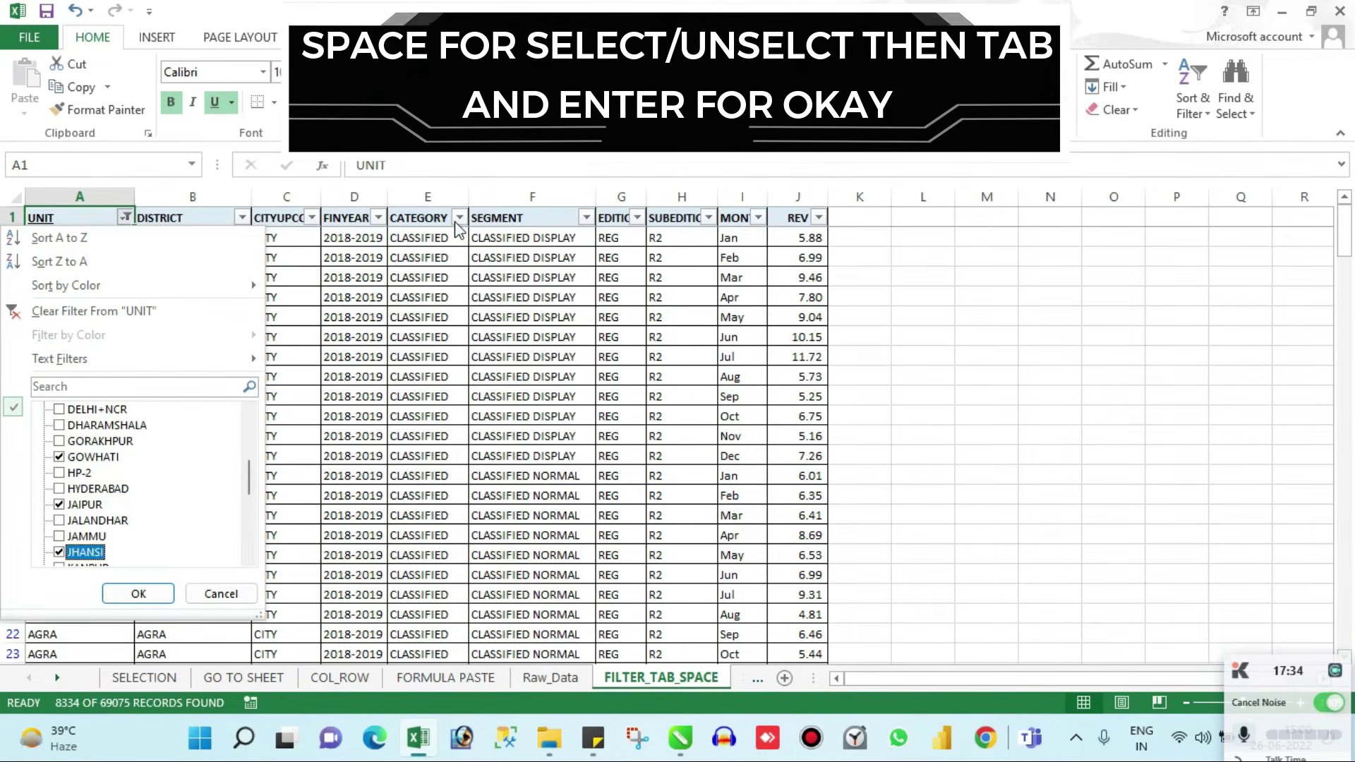
key("Down")
key("Down")
key("Down")
key("Down")
key("Down")
key("Down")
key("Down")
key("Down")
key("Down")
key("Down")
key("Down")
key("Down")
key("Down")
key("Down")
key("Down")
key("Tab")
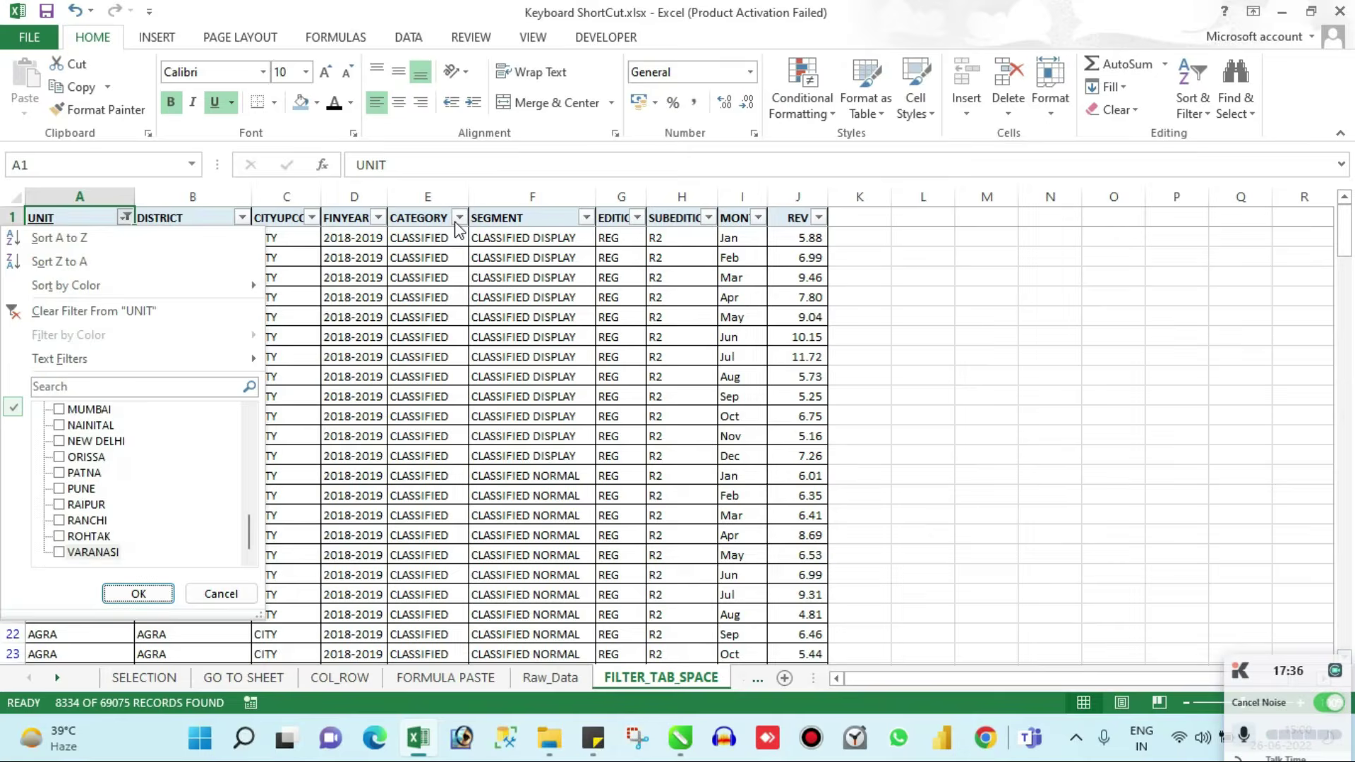
key("Return")
key("Right")
key("Left")
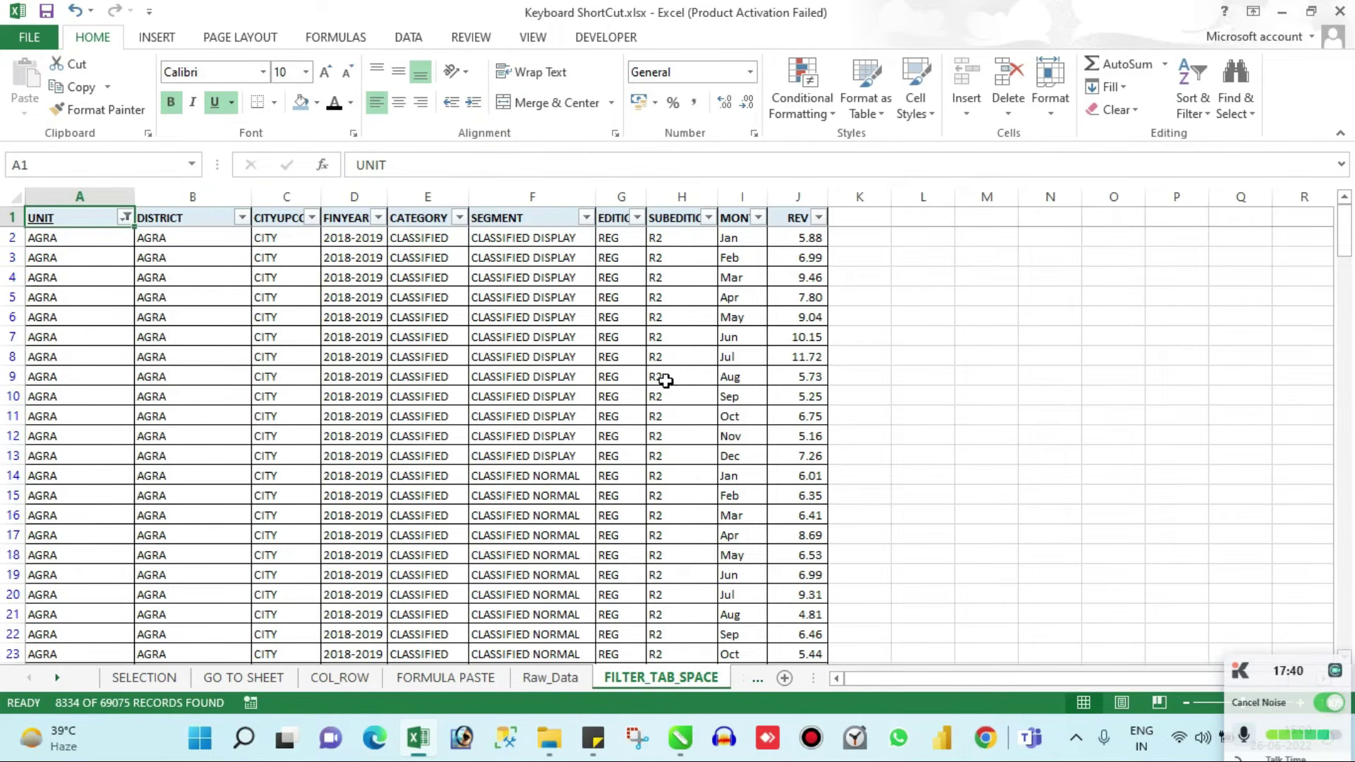
Open the CATEGORY column's filter list and deselect all categories
key("Right")
key("Right")
key("Right")
key("Right")
key("Right")
key("Left")
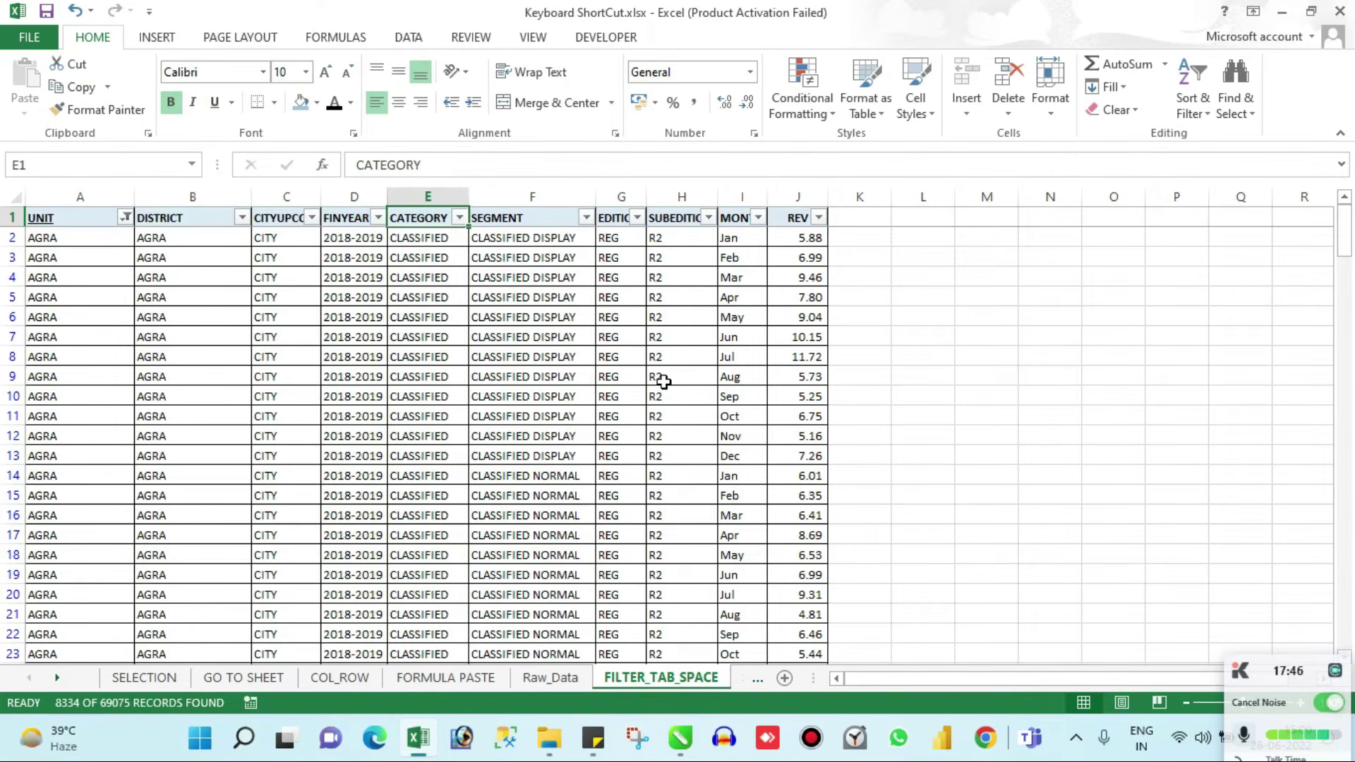
key("alt+Down")
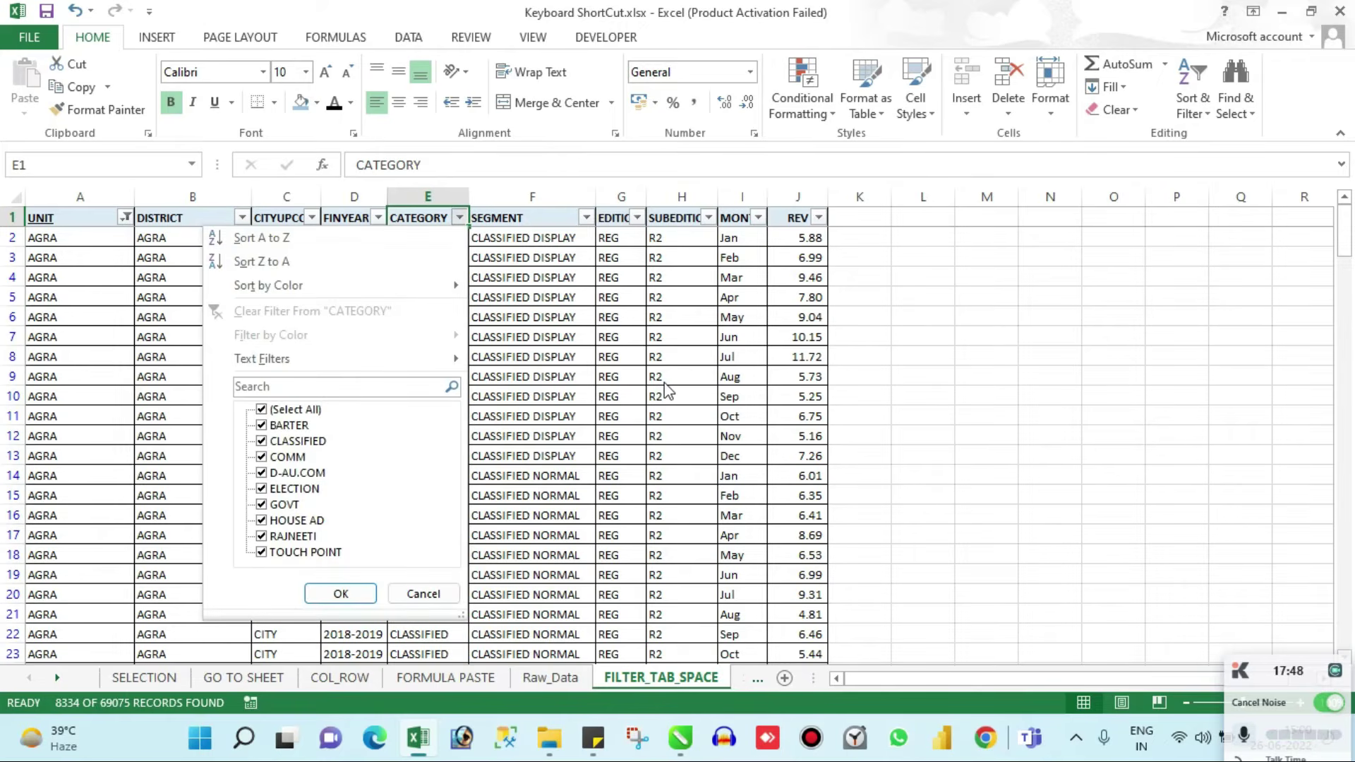
key("Down")
key("Down")
key("Down")
key("Down")
key("Down")
key("Up")
key("Up")
key("Up")
key("Up")
key("Up")
key("Down")
key("Down")
key("Down")
key("Down")
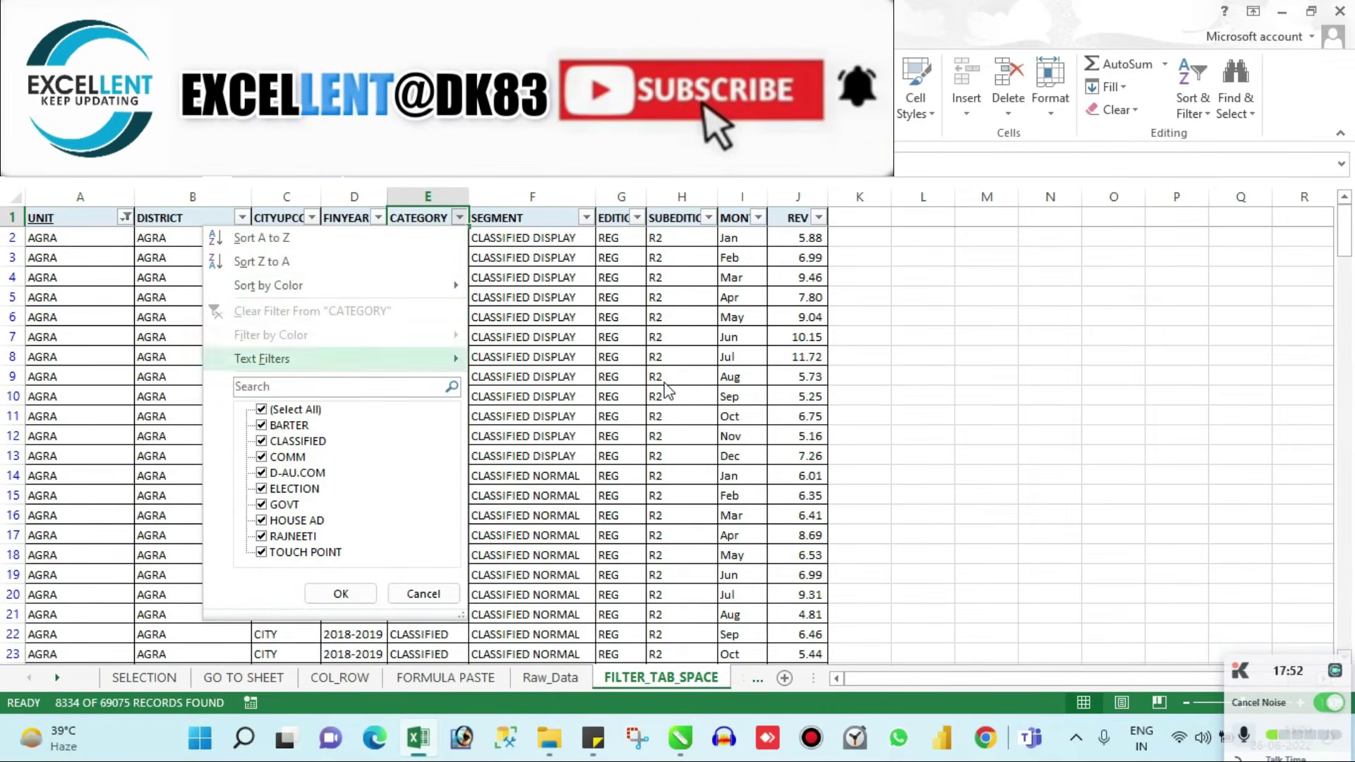
key("Up")
key("Tab")
key("Tab")
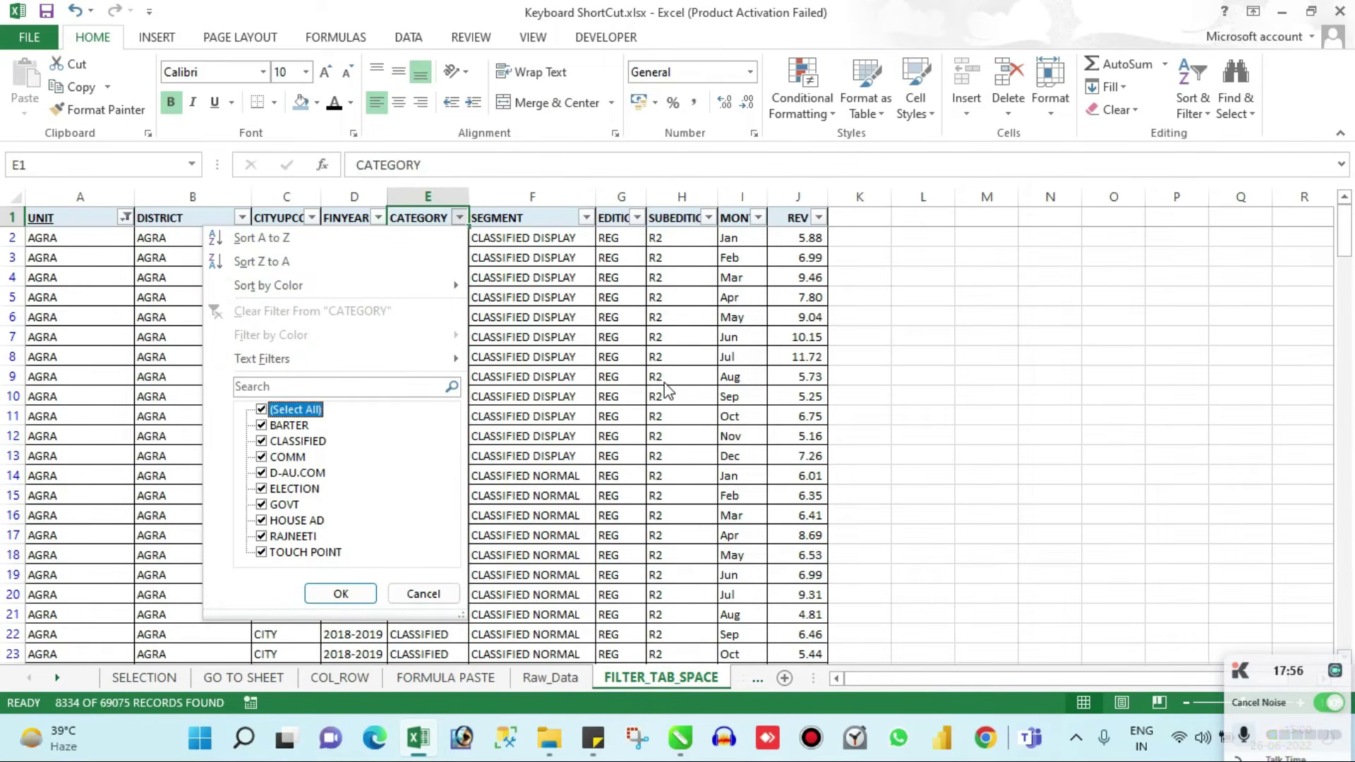
key("space")
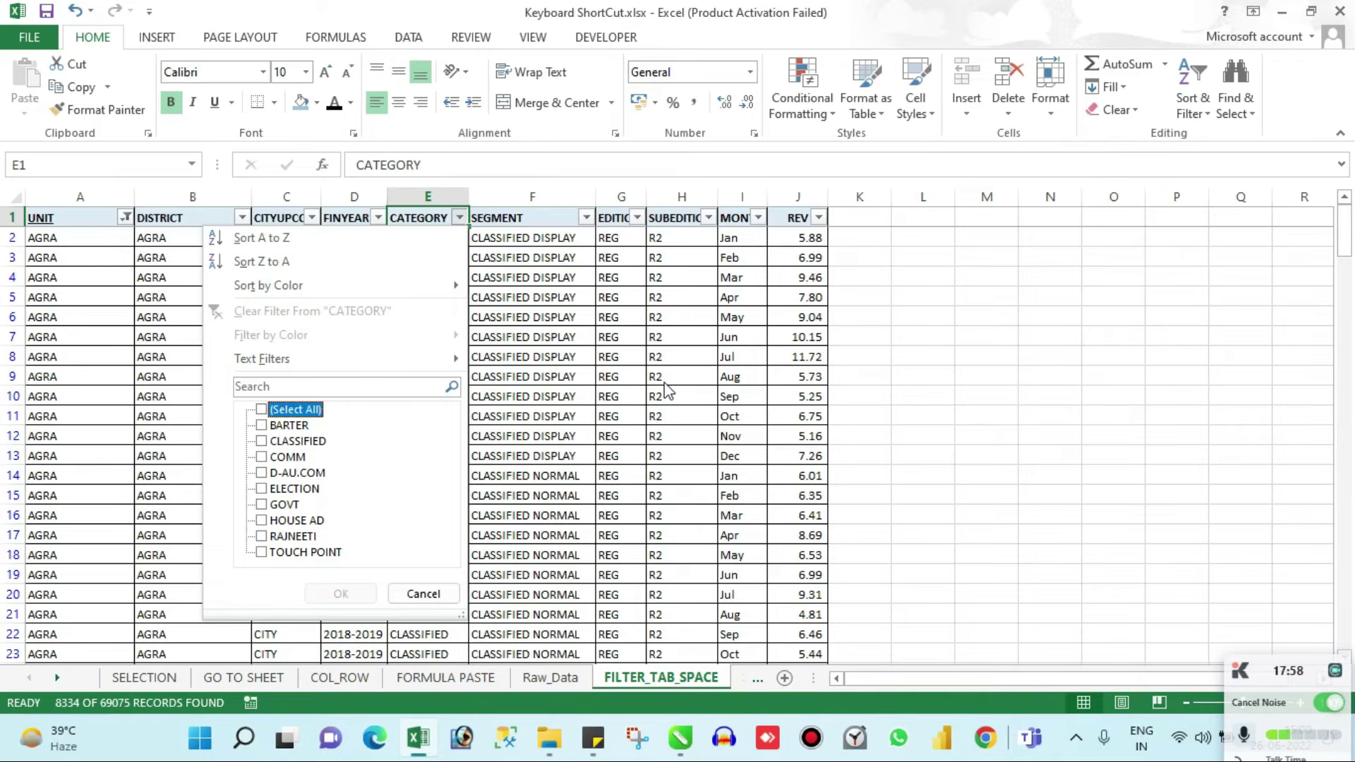
Include COMM and GOVT in the CATEGORY filter selection
key("Down")
key("Down")
key("Down")
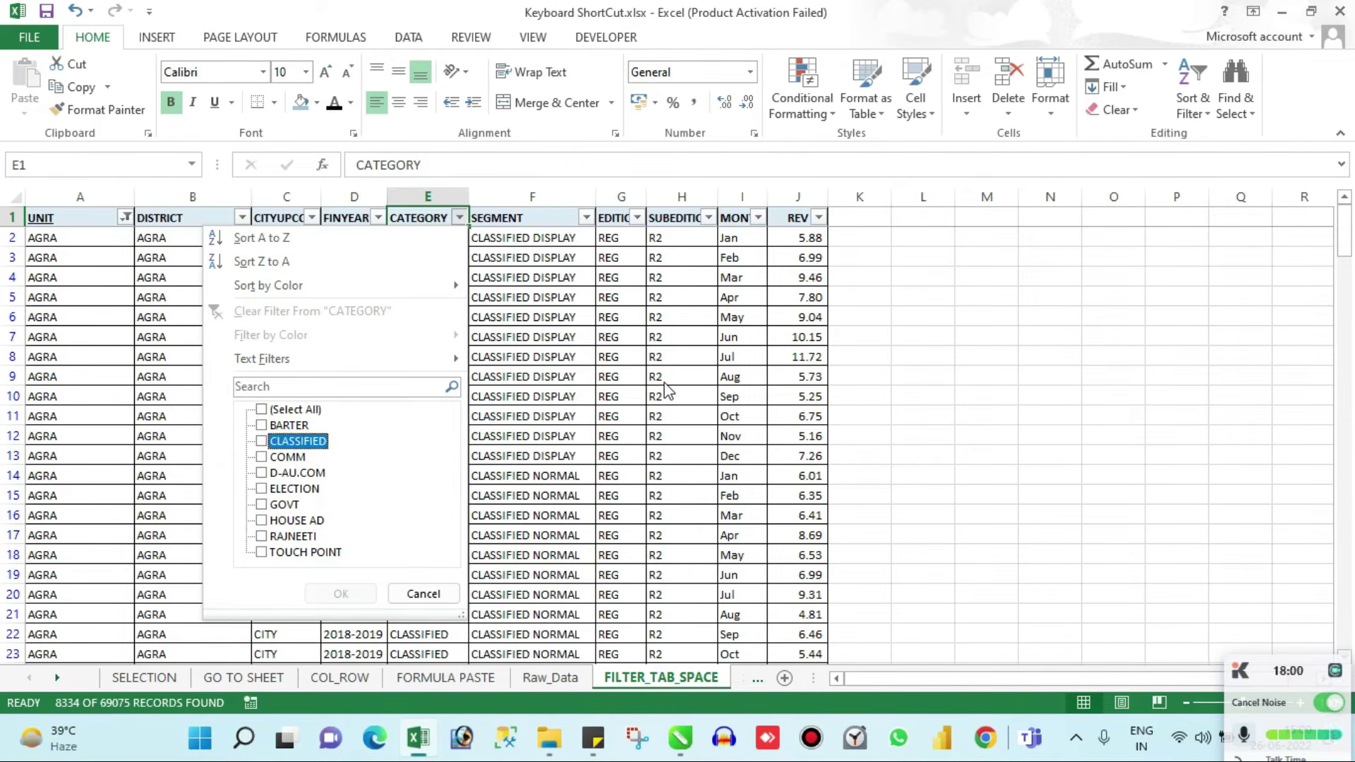
key("space")
key("Down")
key("Down")
key("Down")
key("space")
key("Tab")
key("shift+Tab")
key("Up")
key("Up")
key("Up")
key("Up")
key("Up")
key("Up")
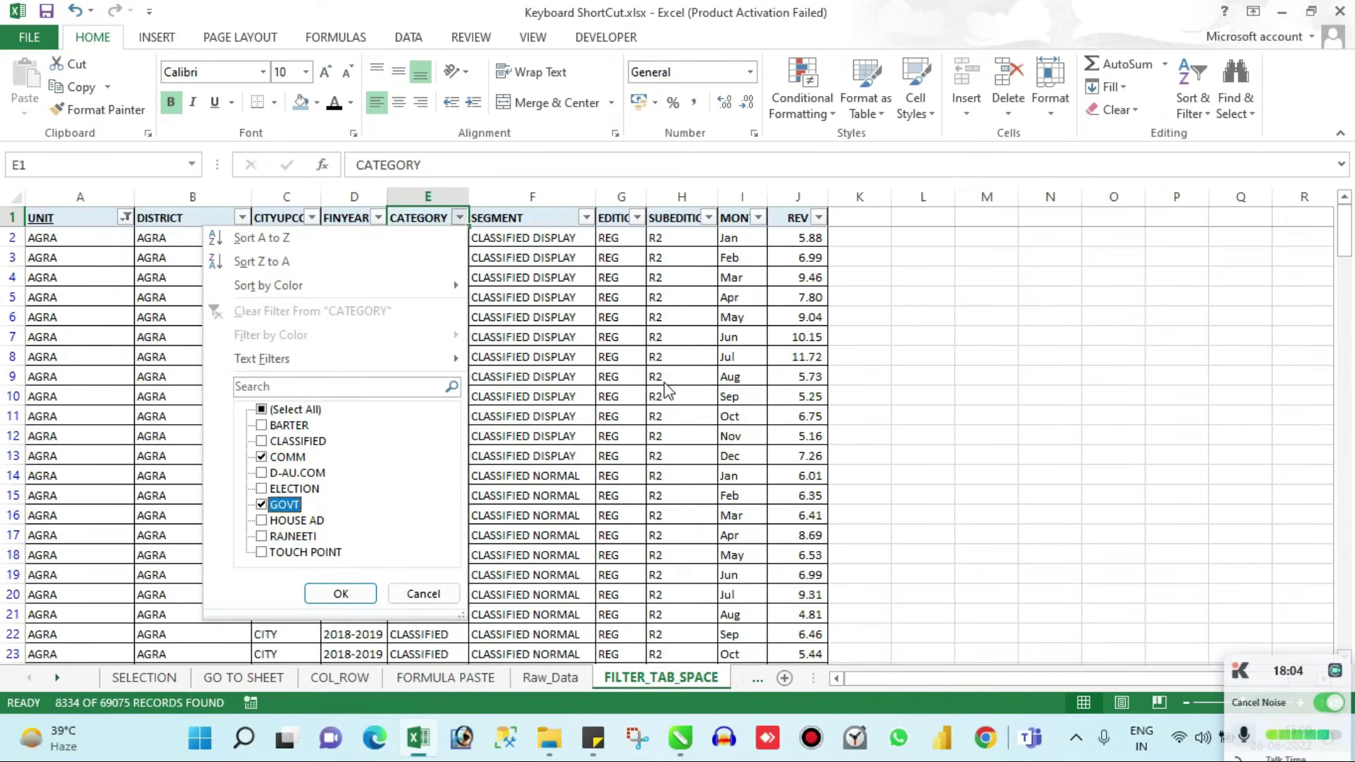
Add CLASSIFIED to the CATEGORY filter selection and apply the filter
key("Up")
key("space")
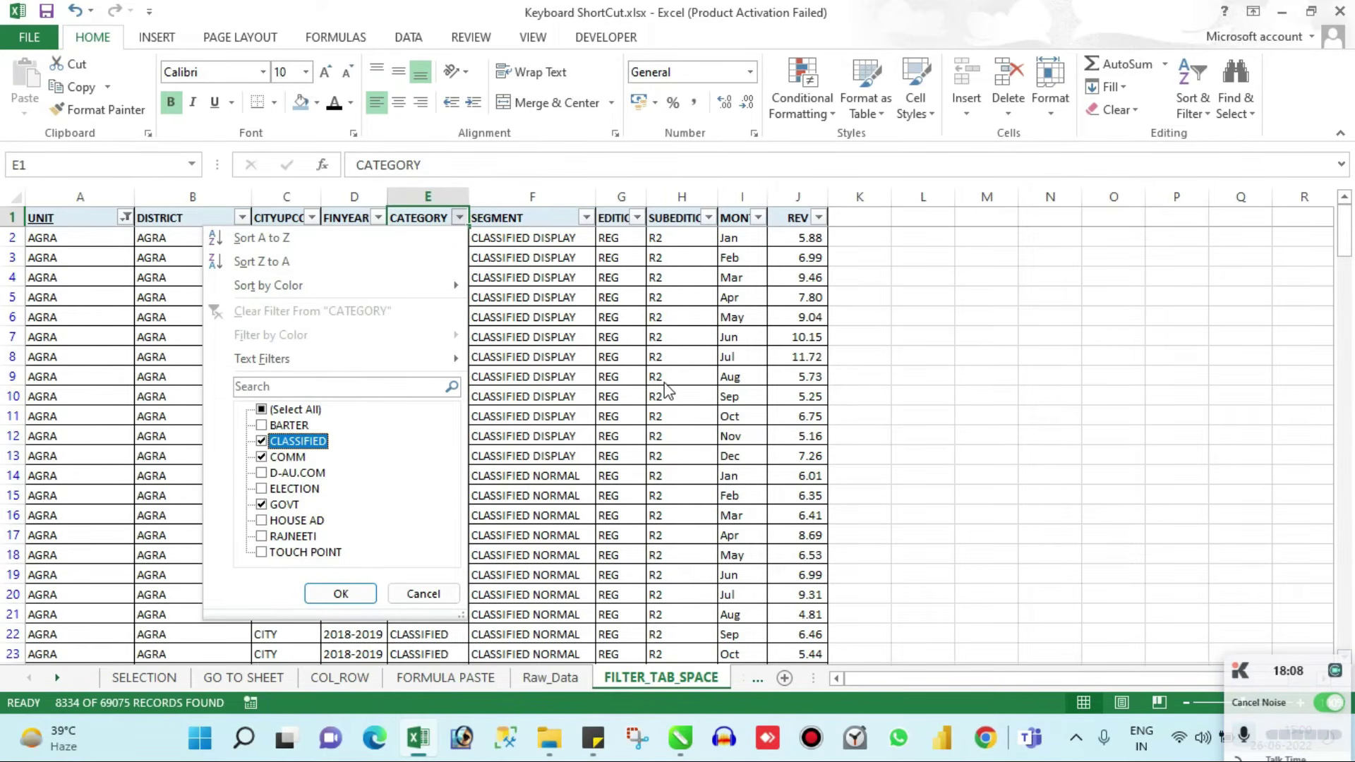
key("Tab")
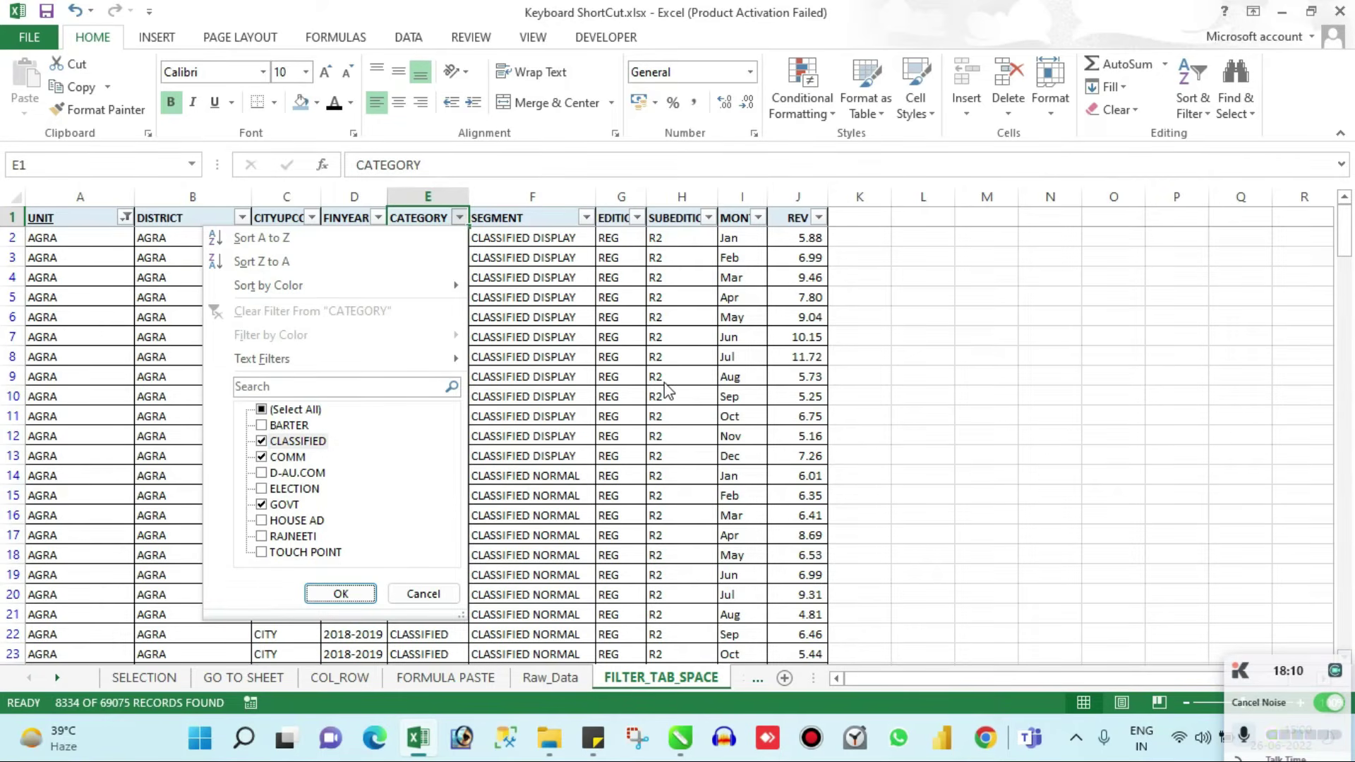
key("Return")
Select the whole filtered table from the UNIT header through the last REV row and copy it
key("Down")
key("Down")
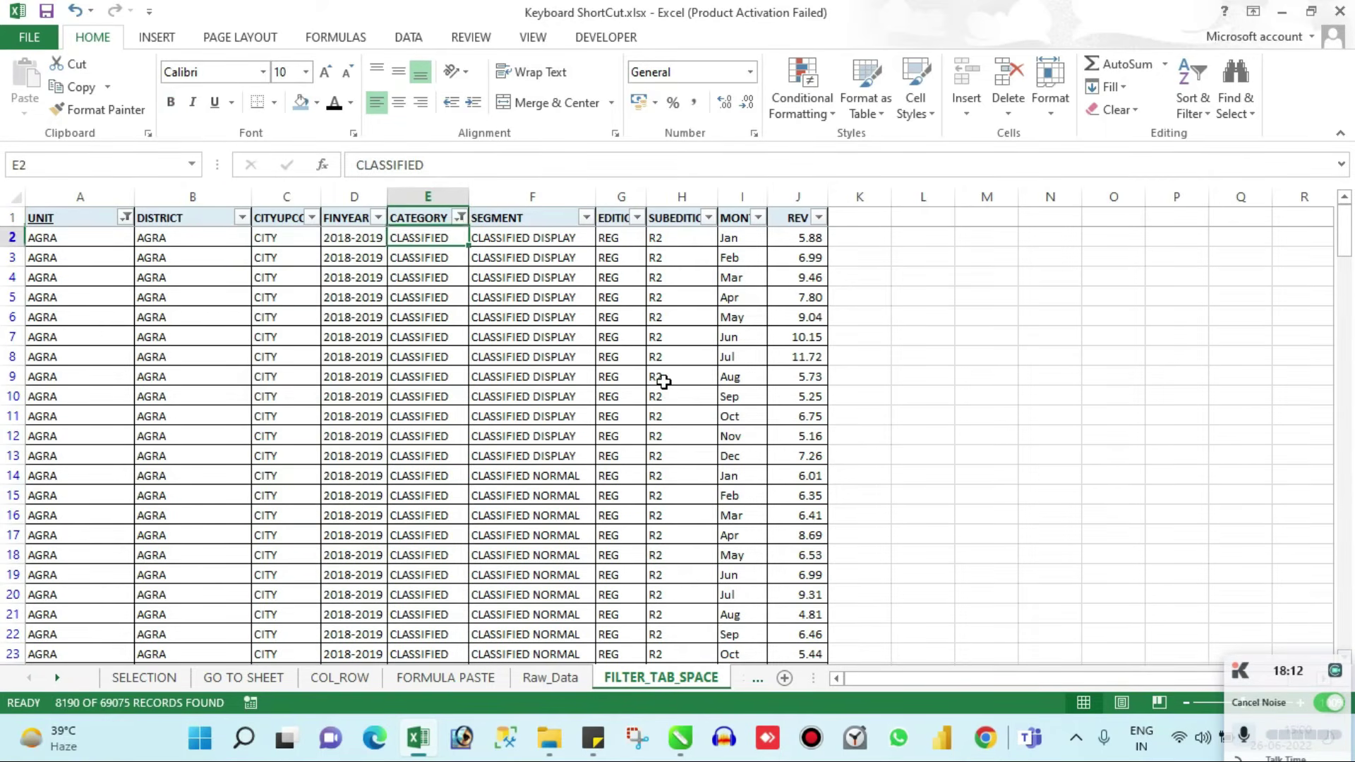
key("ctrl+Down")
key("ctrl+Up")
key("ctrl+Left")
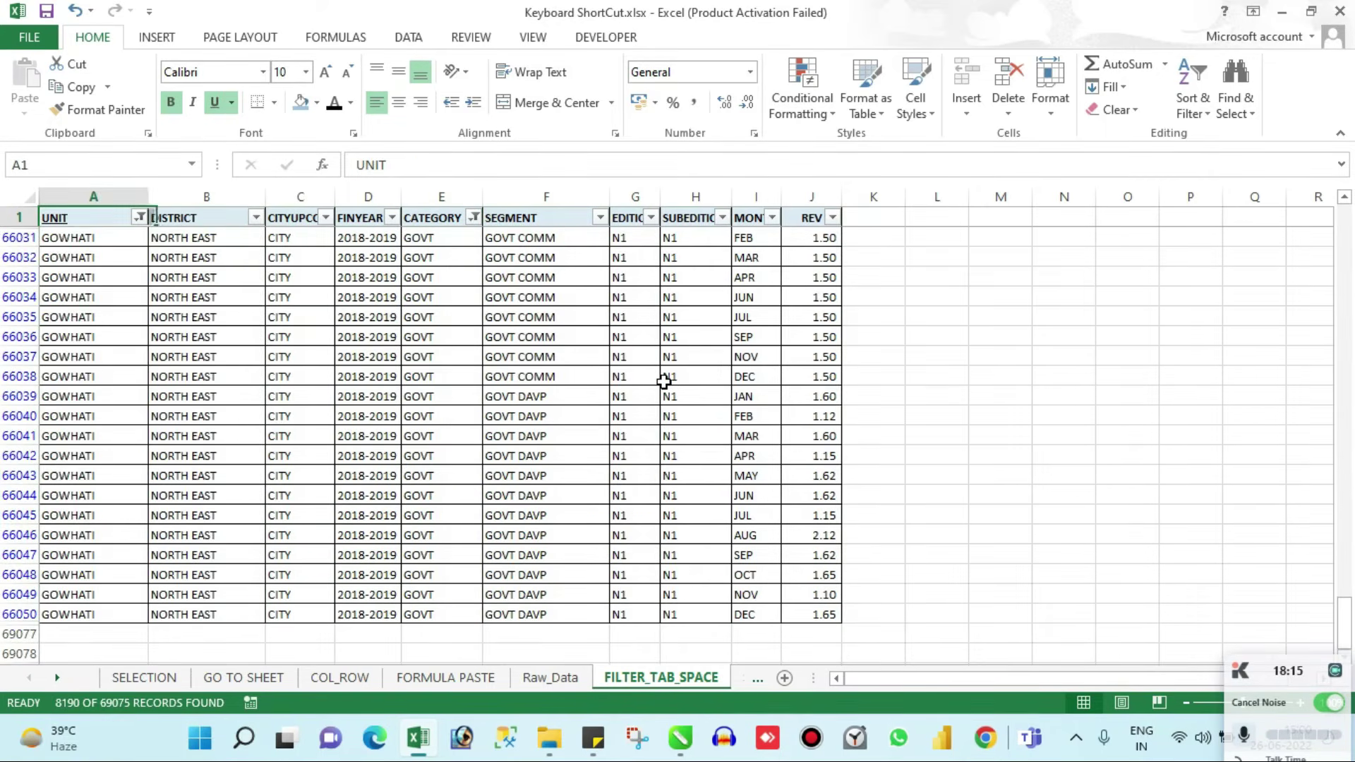
key("ctrl+shift+Right")
key("ctrl+shift+Down")
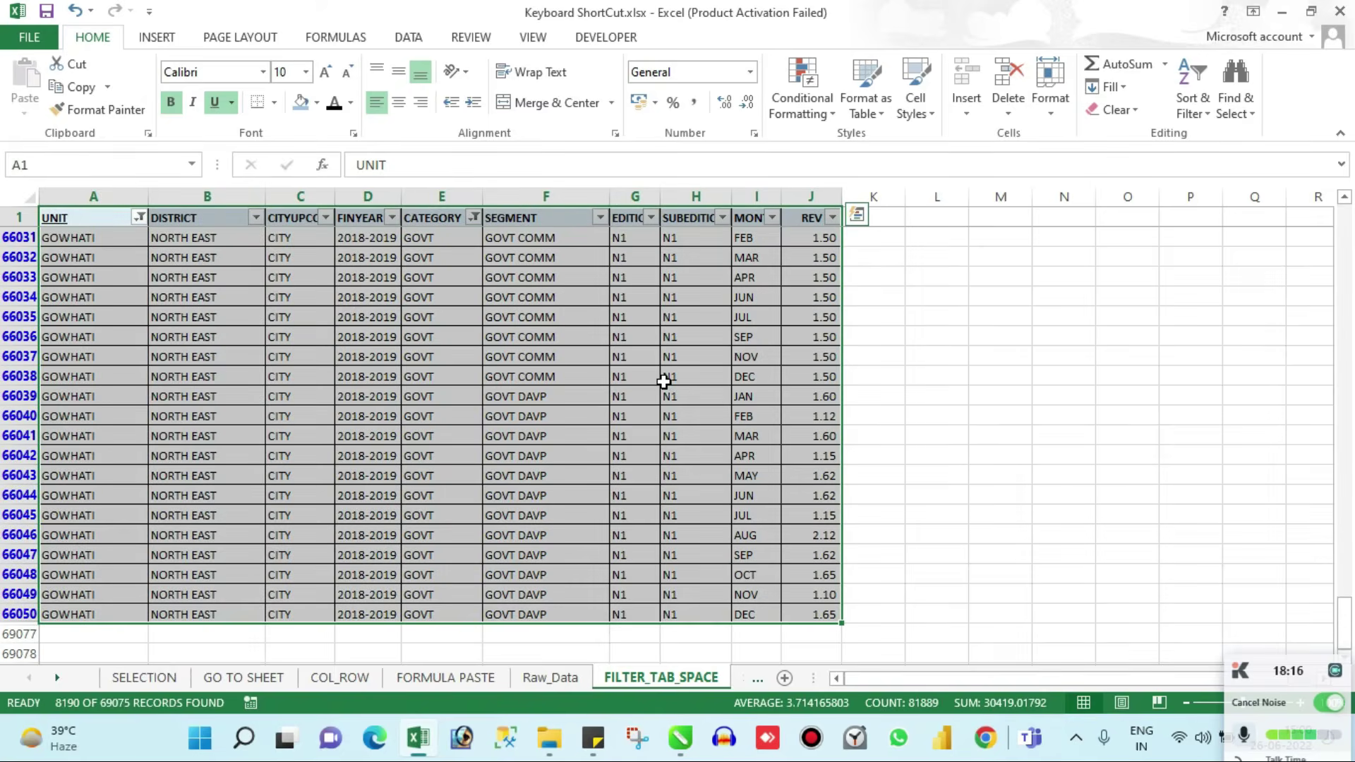
key("ctrl+c")
Create a new blank workbook, paste the copied table at A1, and autofit its column widths
key("ctrl+n")
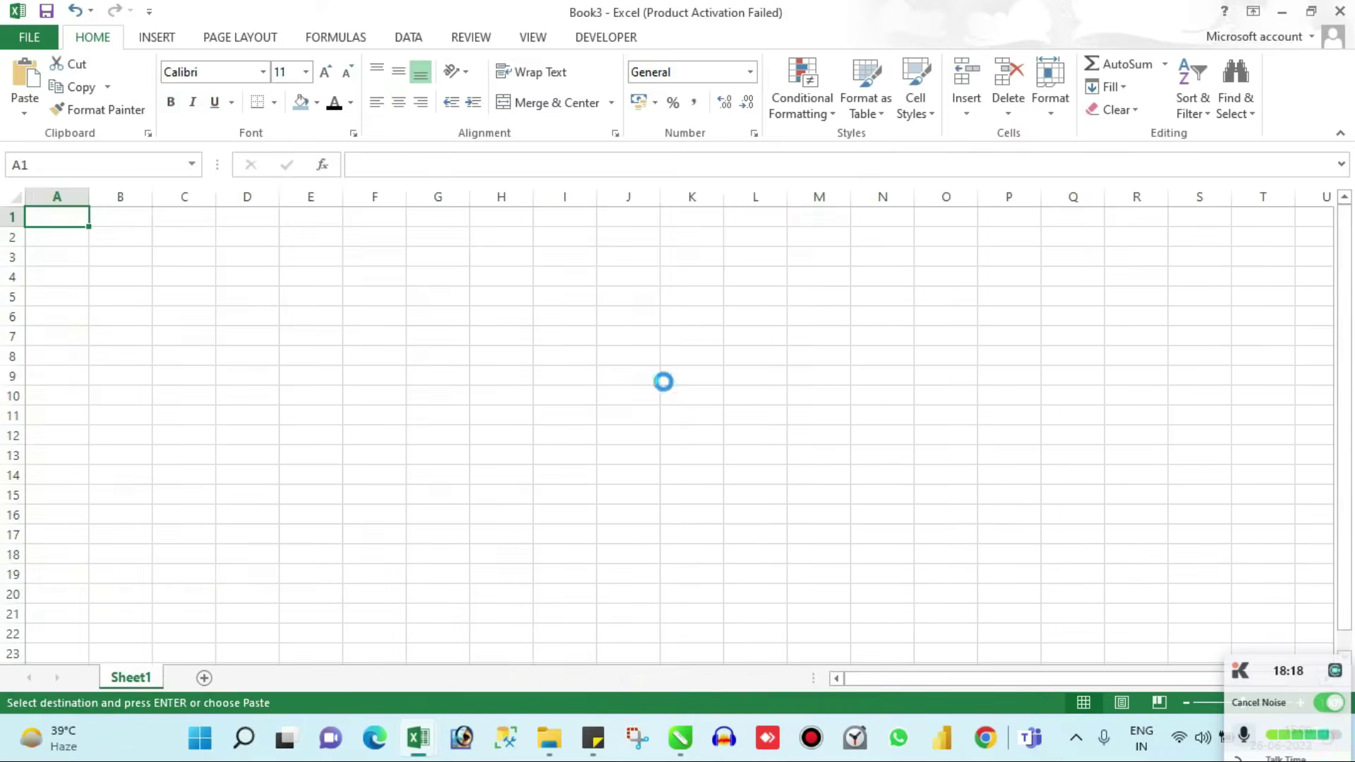
key("ctrl+v")
key("alt")
key("h")
key("o")
key("i")
Turn on filtering for the pasted table and look at the UNIT column's filter options
key("ctrl+Up")
key("ctrl+shift+l")
key("alt+Down")
key("Down")
key("Down")
key("Escape")
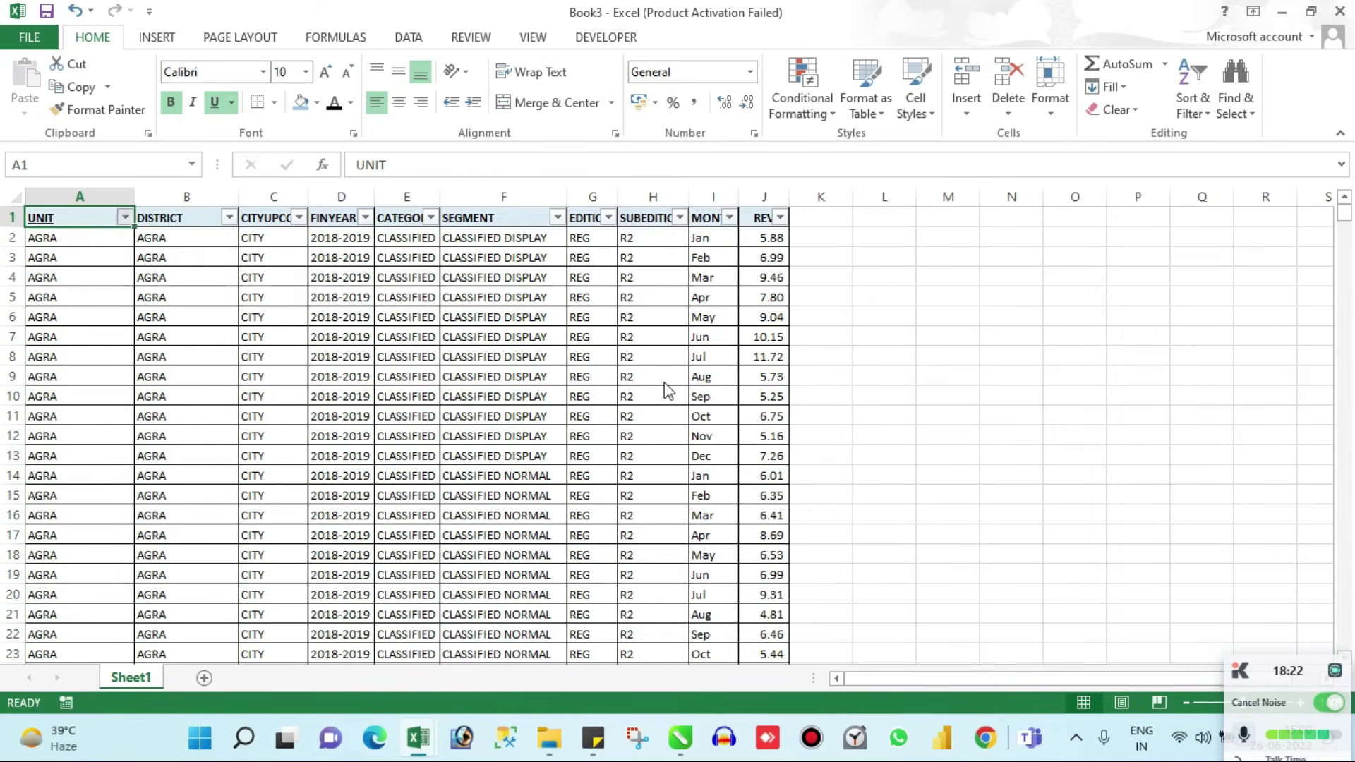
Check which categories the pasted table's CATEGORY filter lists, and close the list without changes
key("Right")
key("Right")
key("Right")
key("Right")
key("alt+Down")
key("Down")
key("Down")
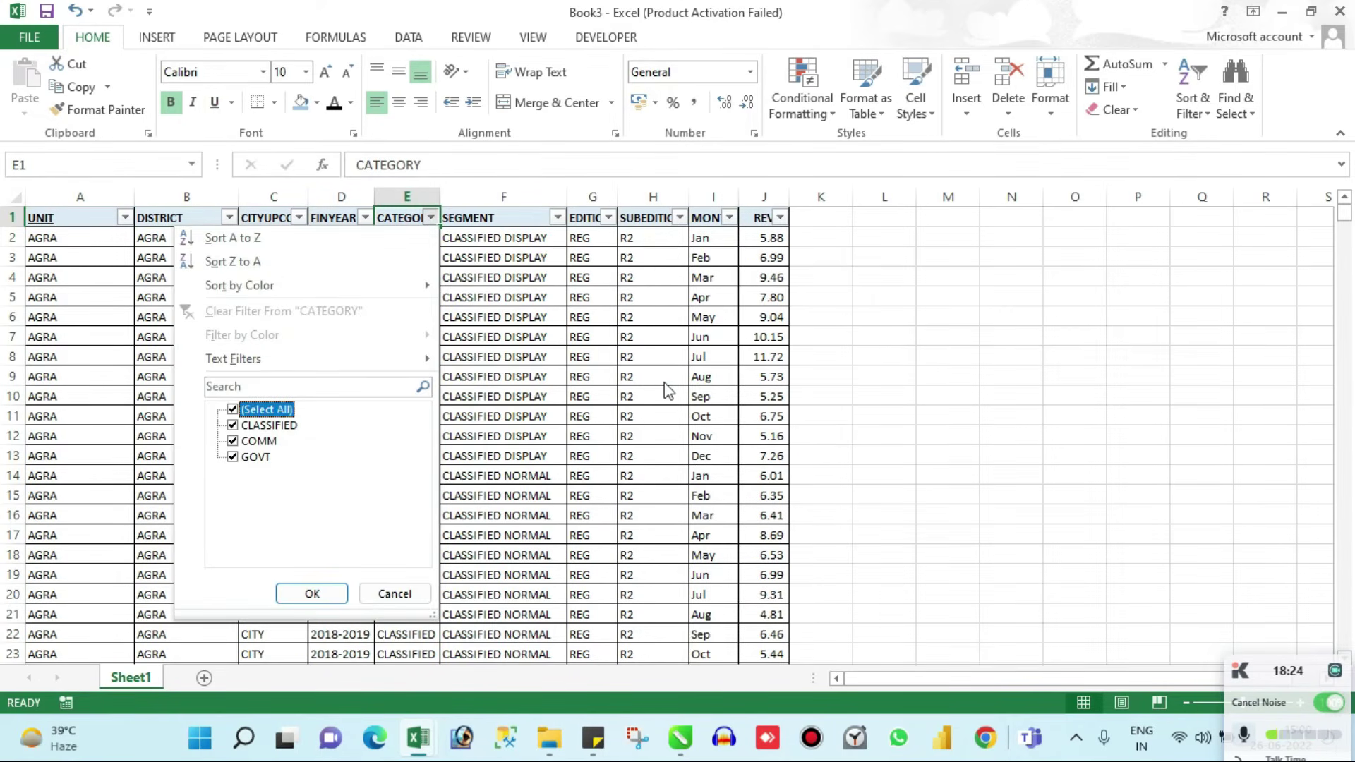
key("Escape")
Turn off the pasted table's filters and close the new workbook without saving
key("ctrl+shift+l")
key("ctrl+w")
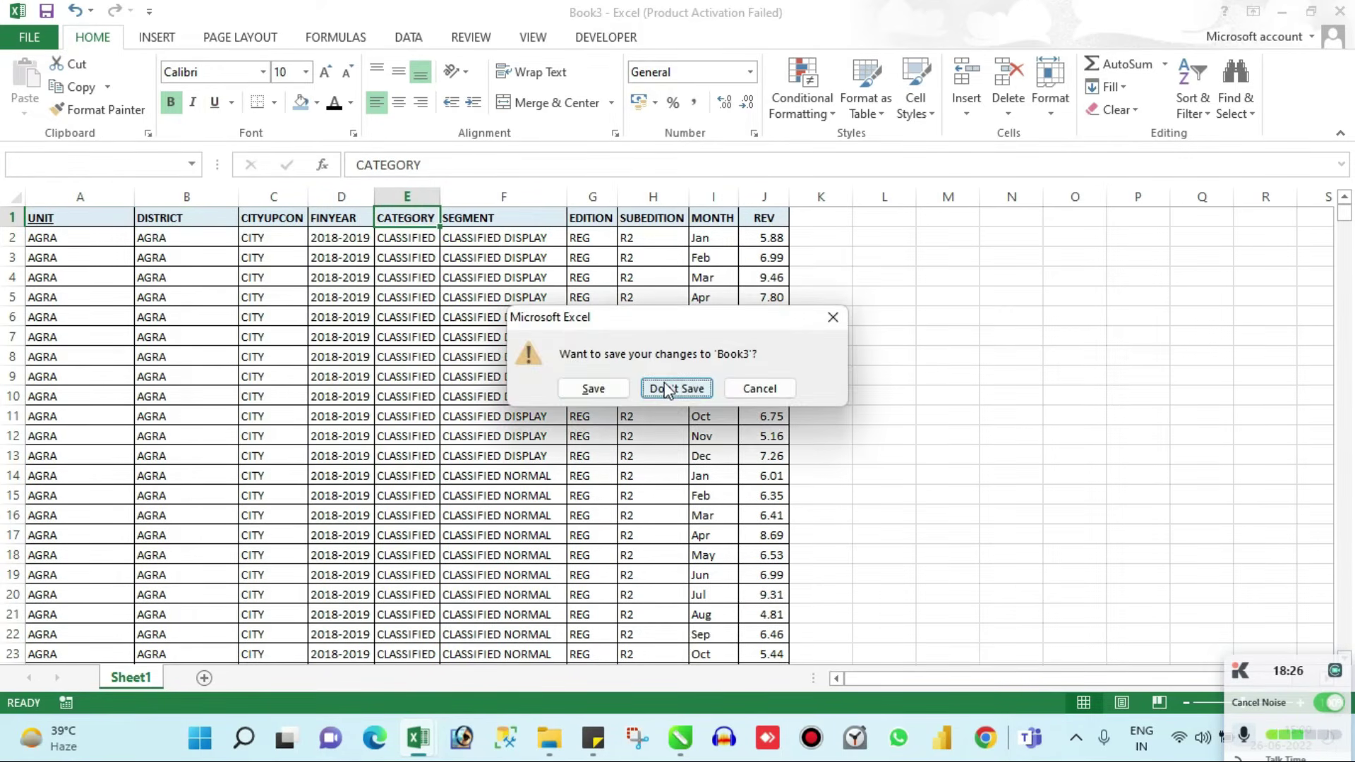
left_click(667, 388)
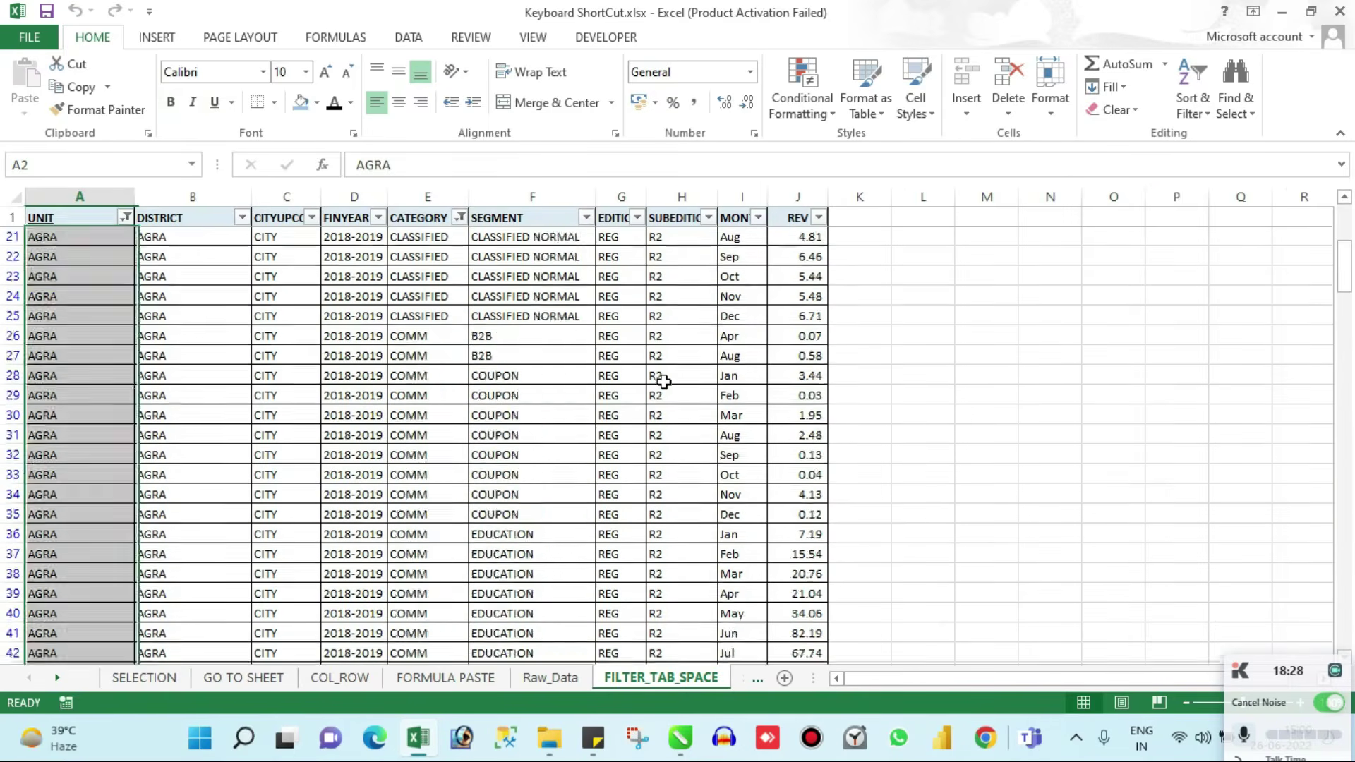
Return to cell A1, remove the table's filters, and go to the Special_Keys sheet
key("ctrl+Home")
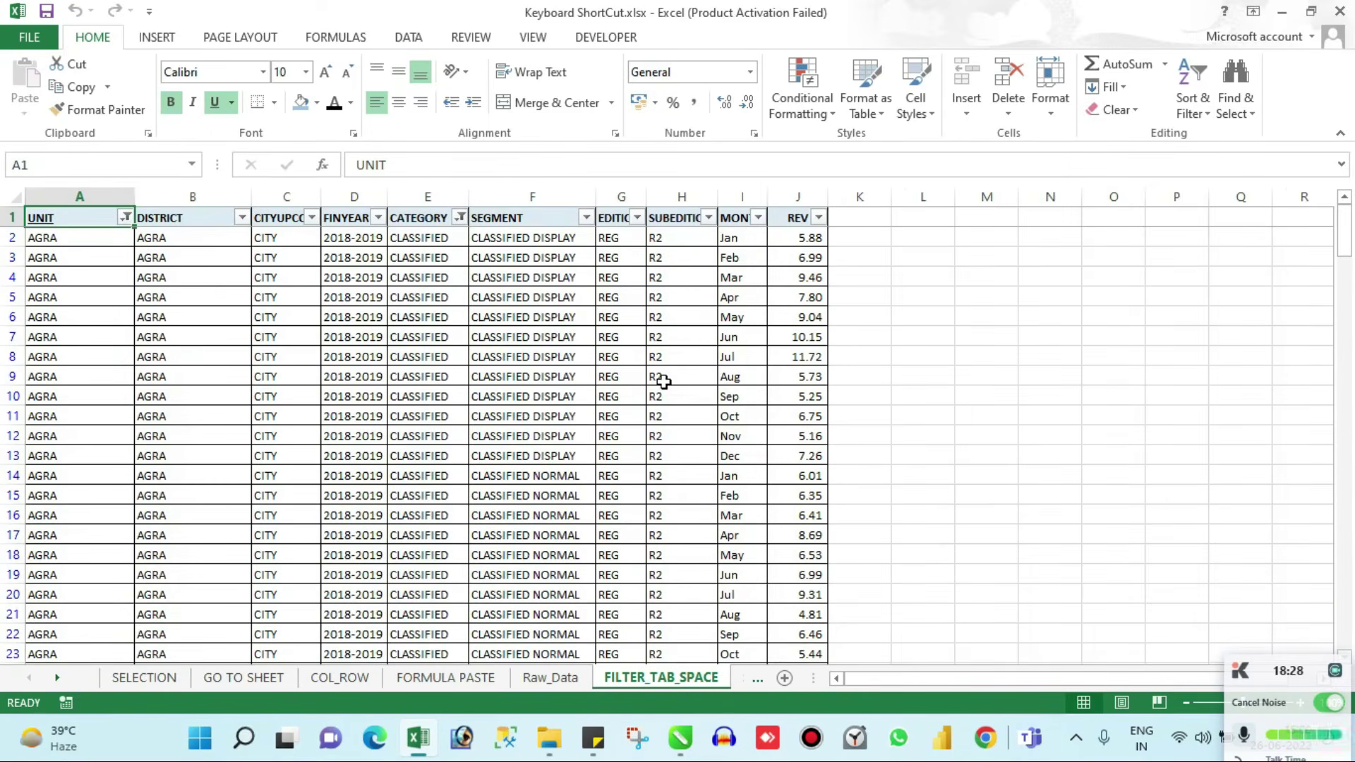
key("ctrl+shift+l")
key("Down")
key("Down")
key("Down")
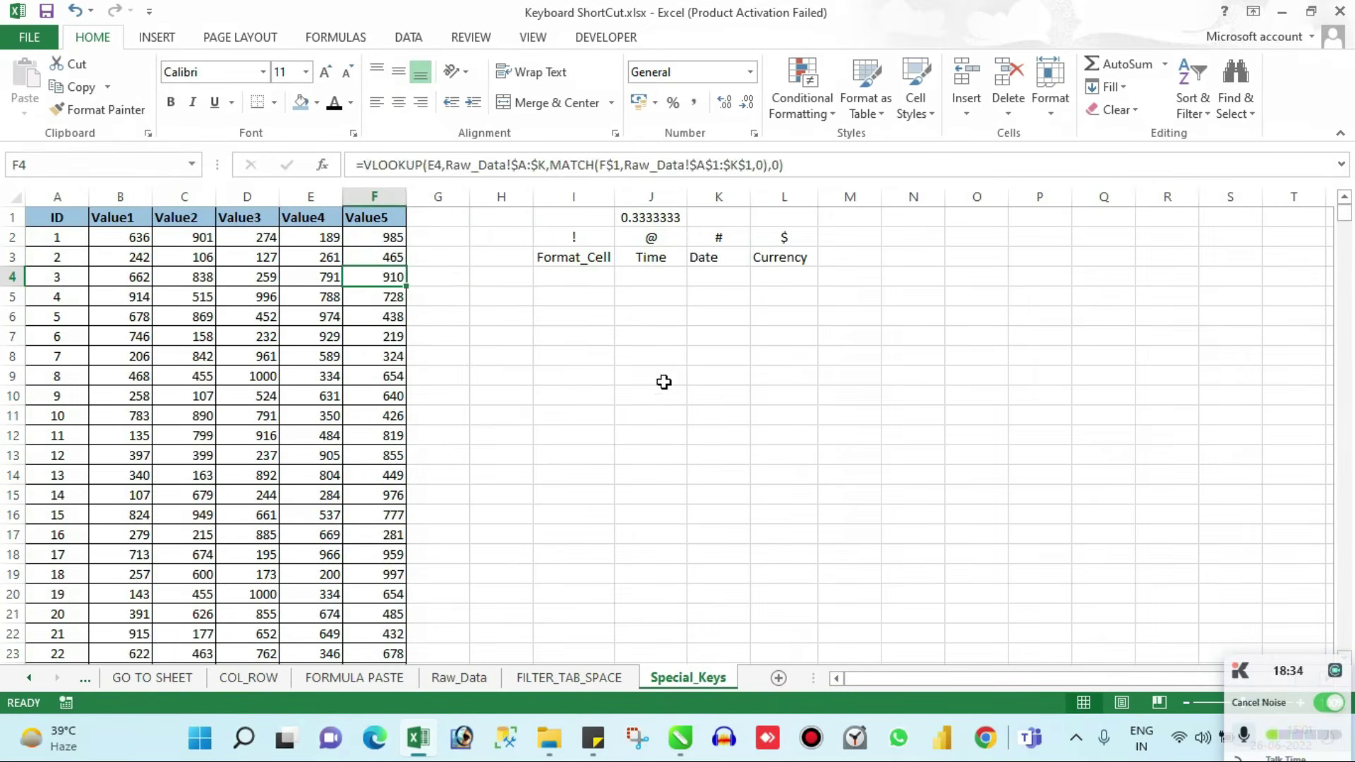
Enter "ctrl" in cell I4, below the Format_Cell label
key("Right")
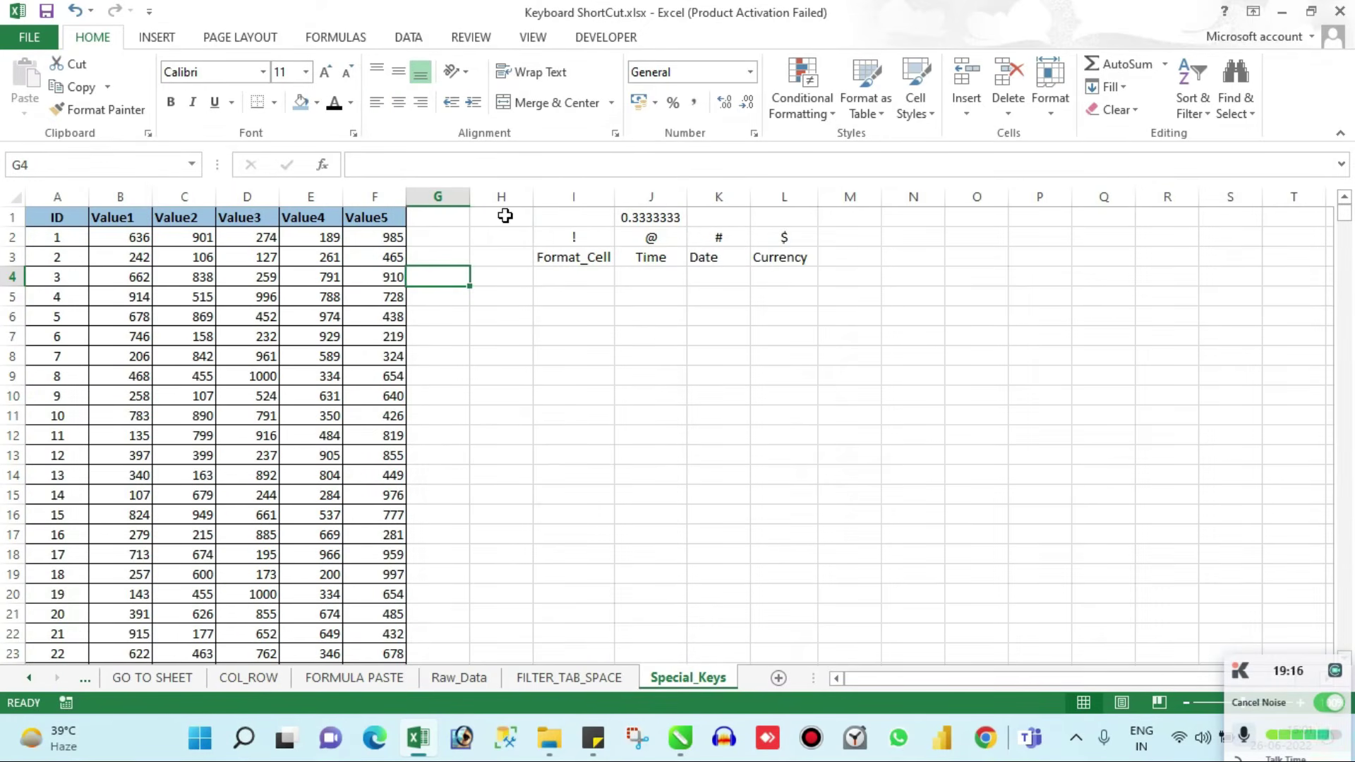
key("Right")
key("Right")
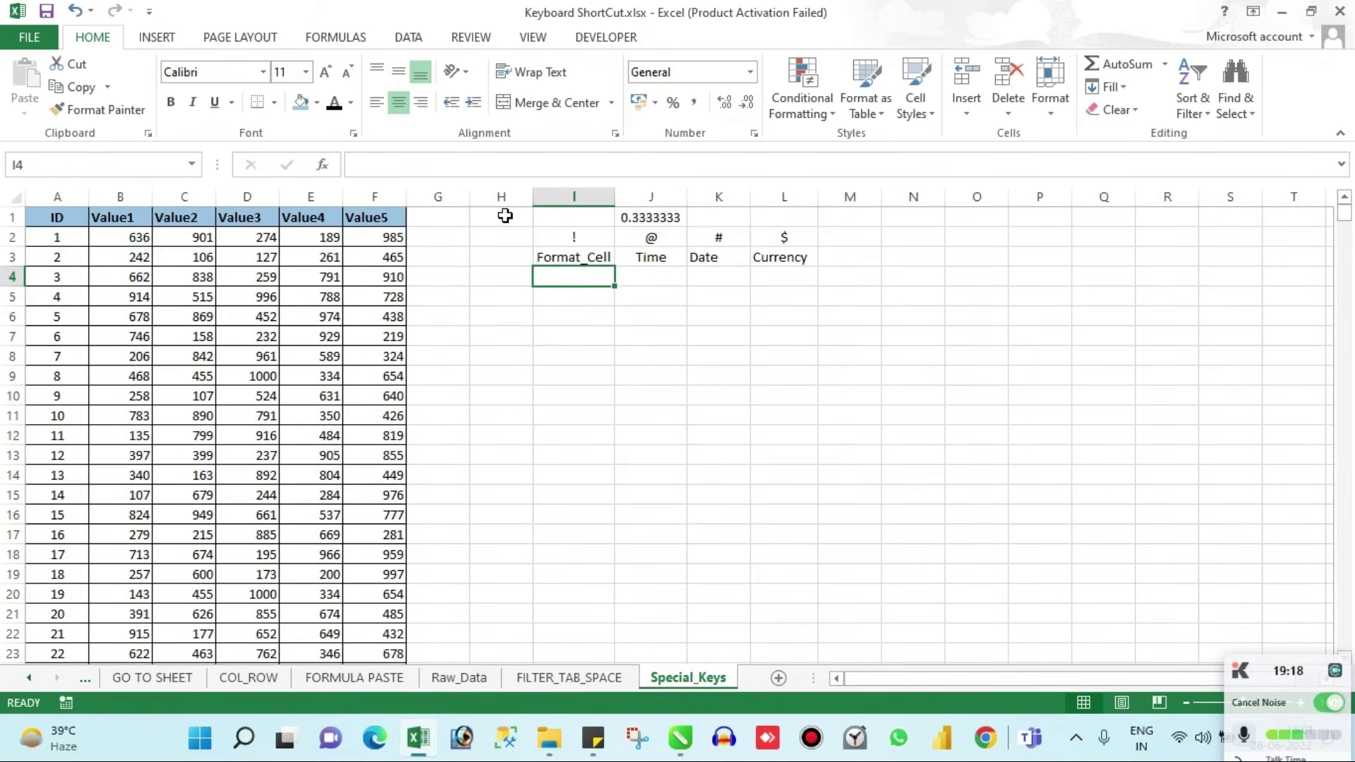
key("Up")
key("Up")
key("Up")
key("Down")
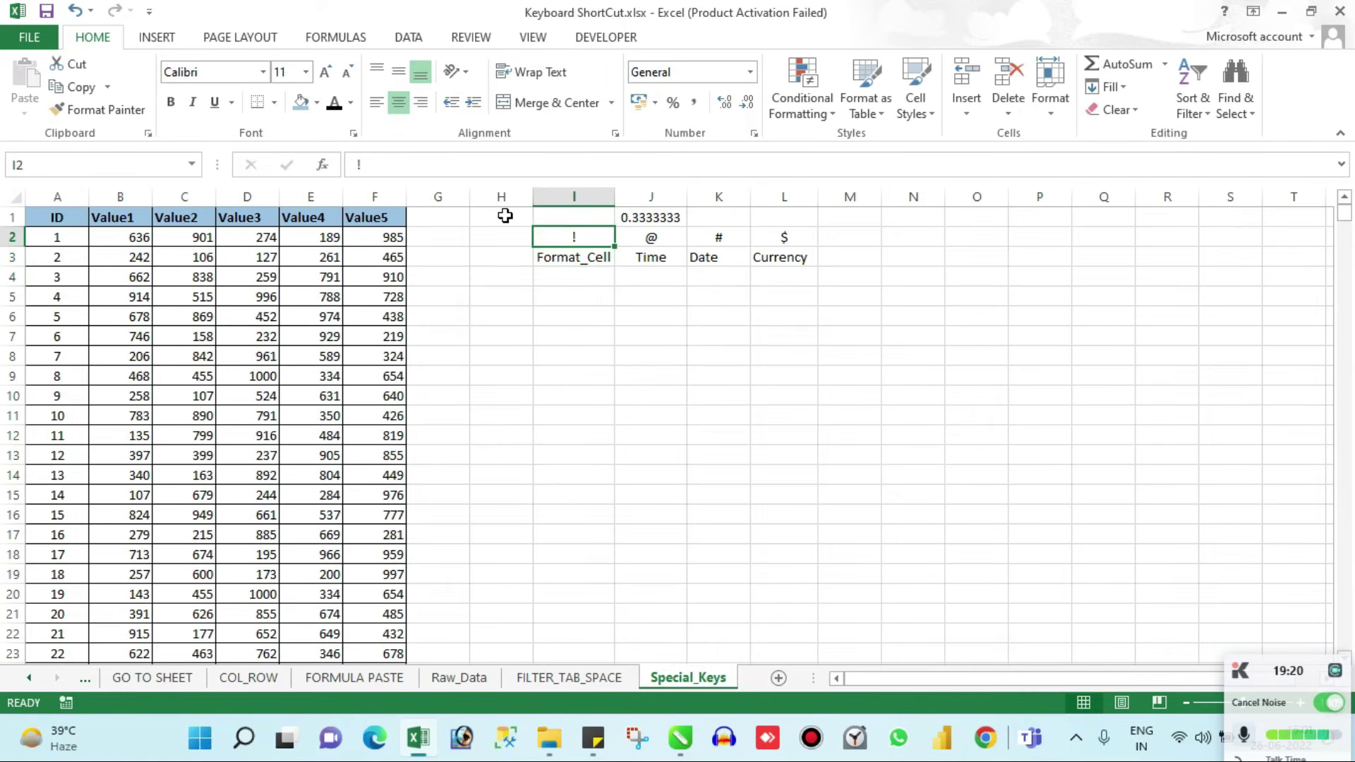
key("Down")
key("Up")
key("Down")
key("Down")
key("Up")
key("Up")
key("Down")
key("Down")
key("Up")
key("Up")
key("Down")
key("Down")
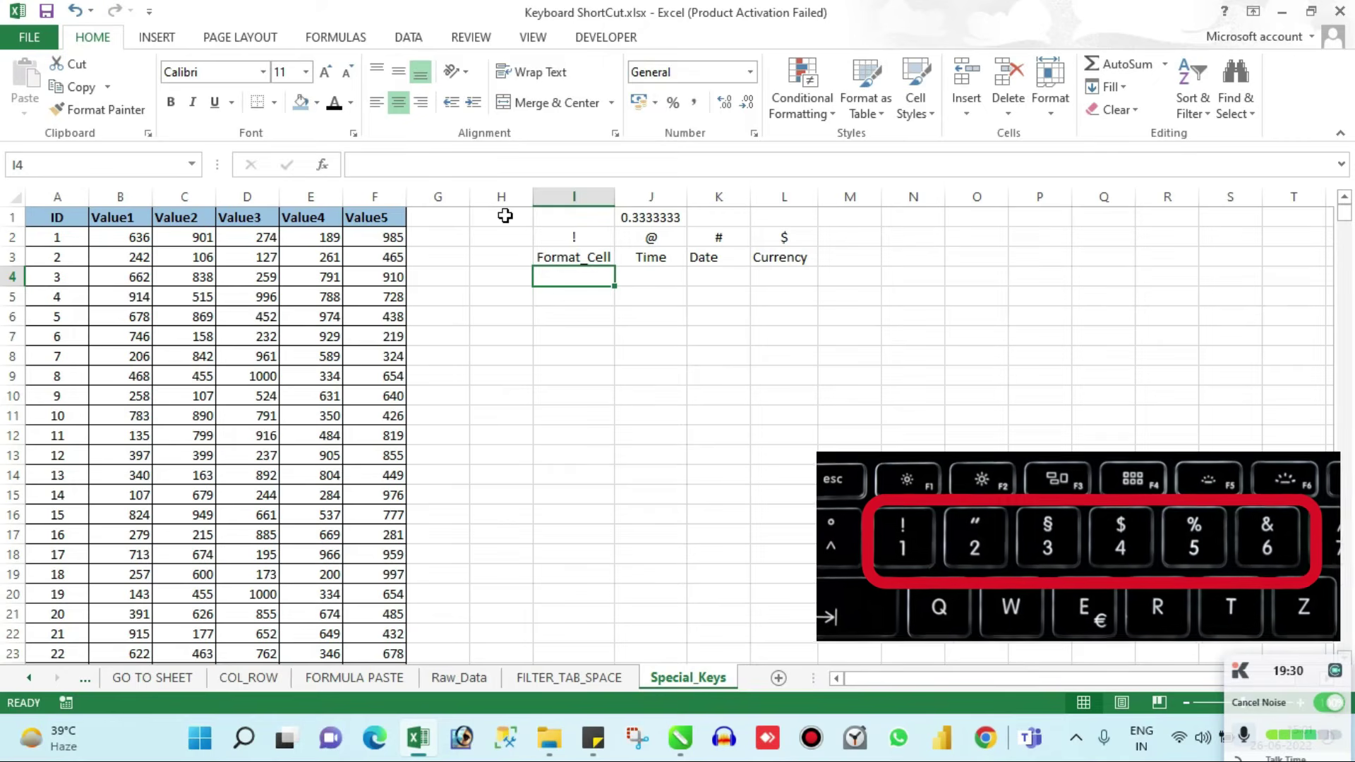
type("ctrl")
key("Return")
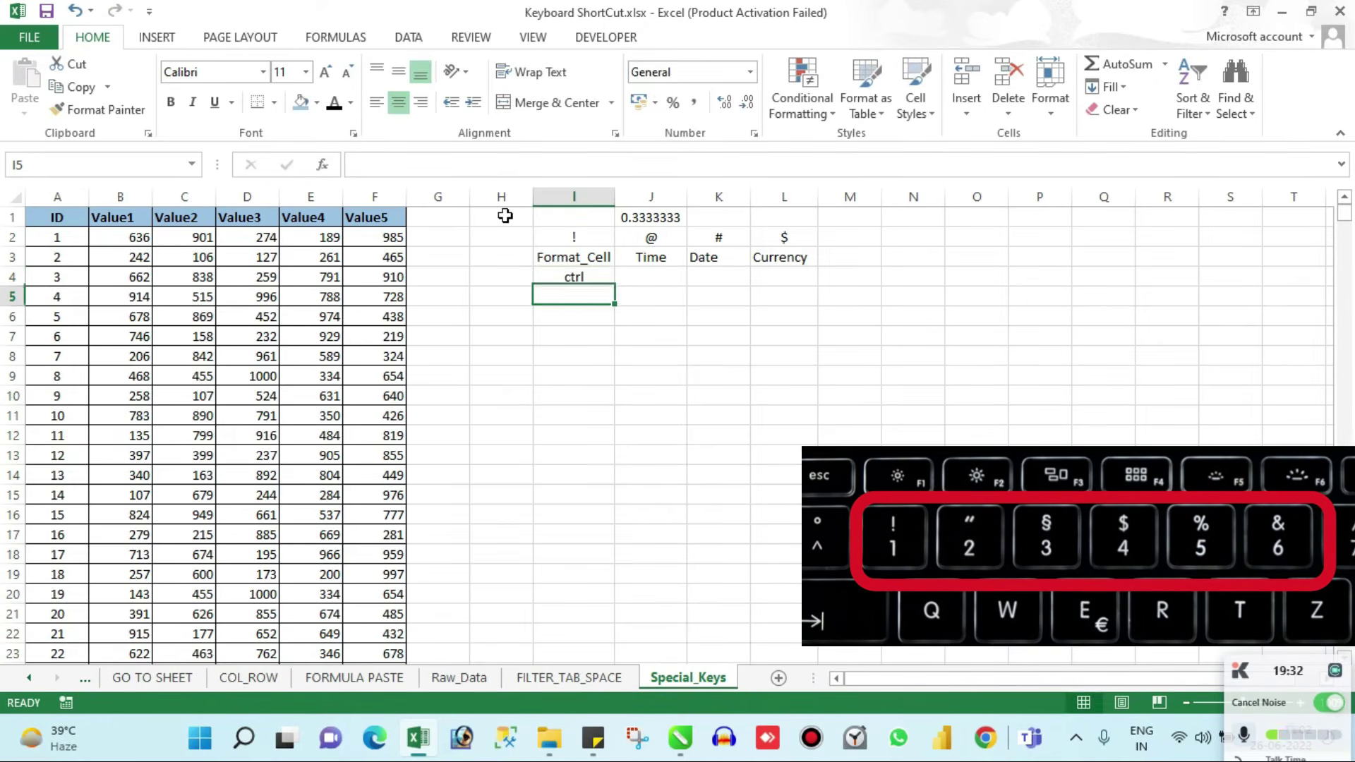
View the cell formatting options for cell I5 without changing them, and select cell J2 containing the @ symbol
key("ctrl+1")
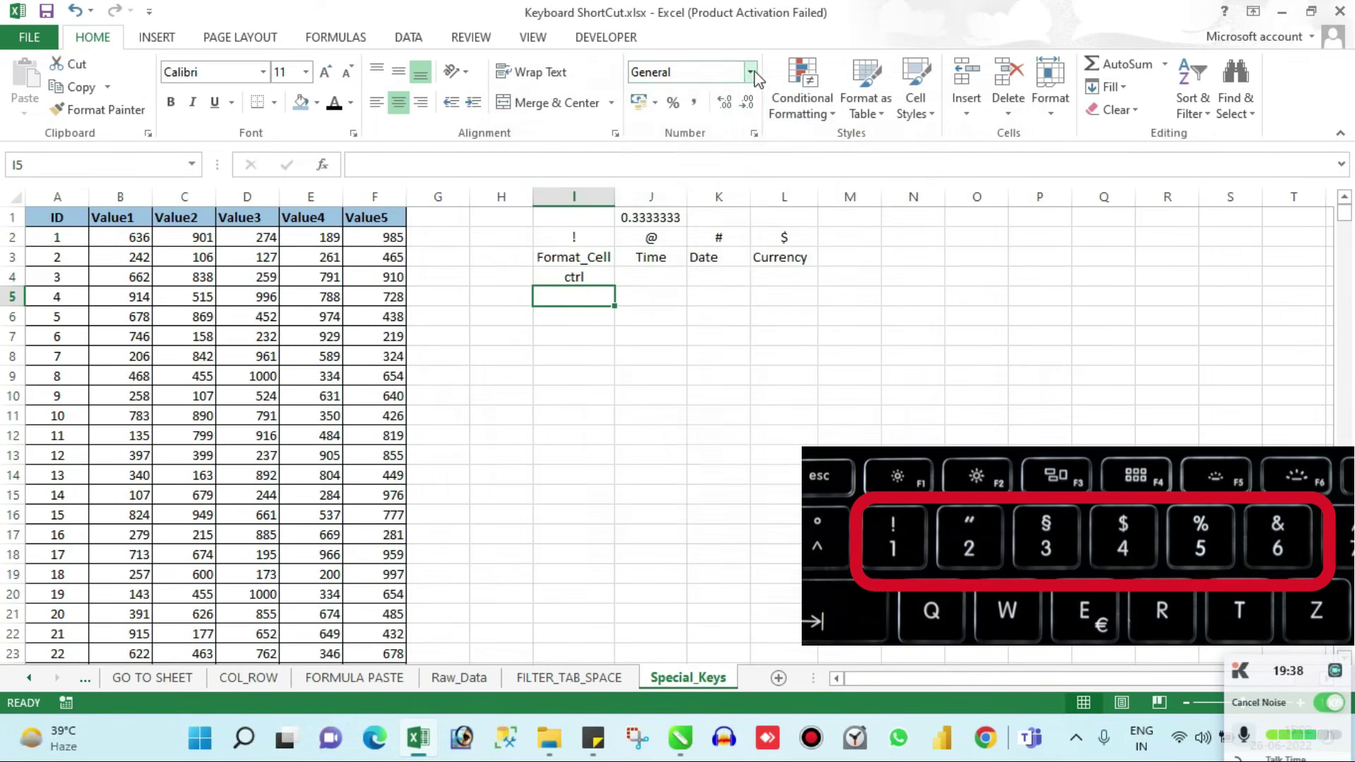
left_click(751, 71)
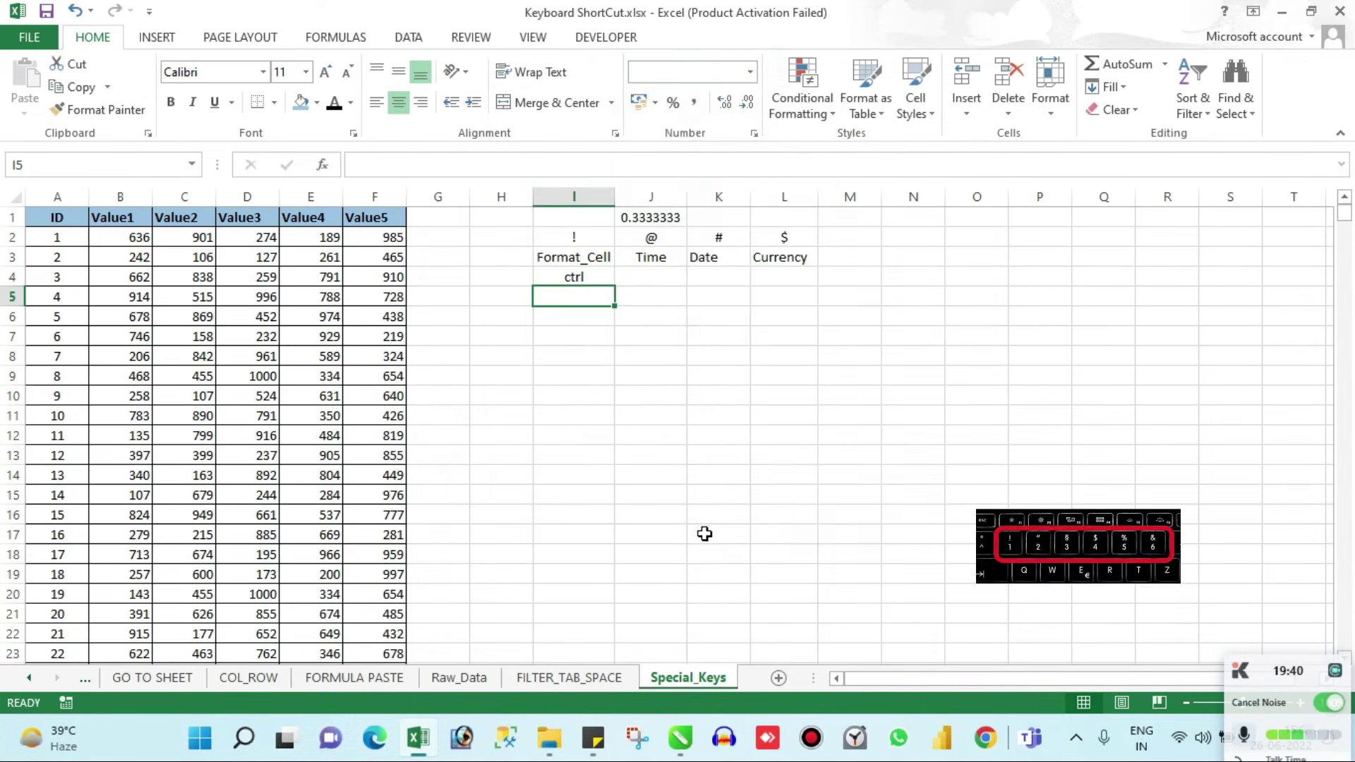
key("ctrl+1")
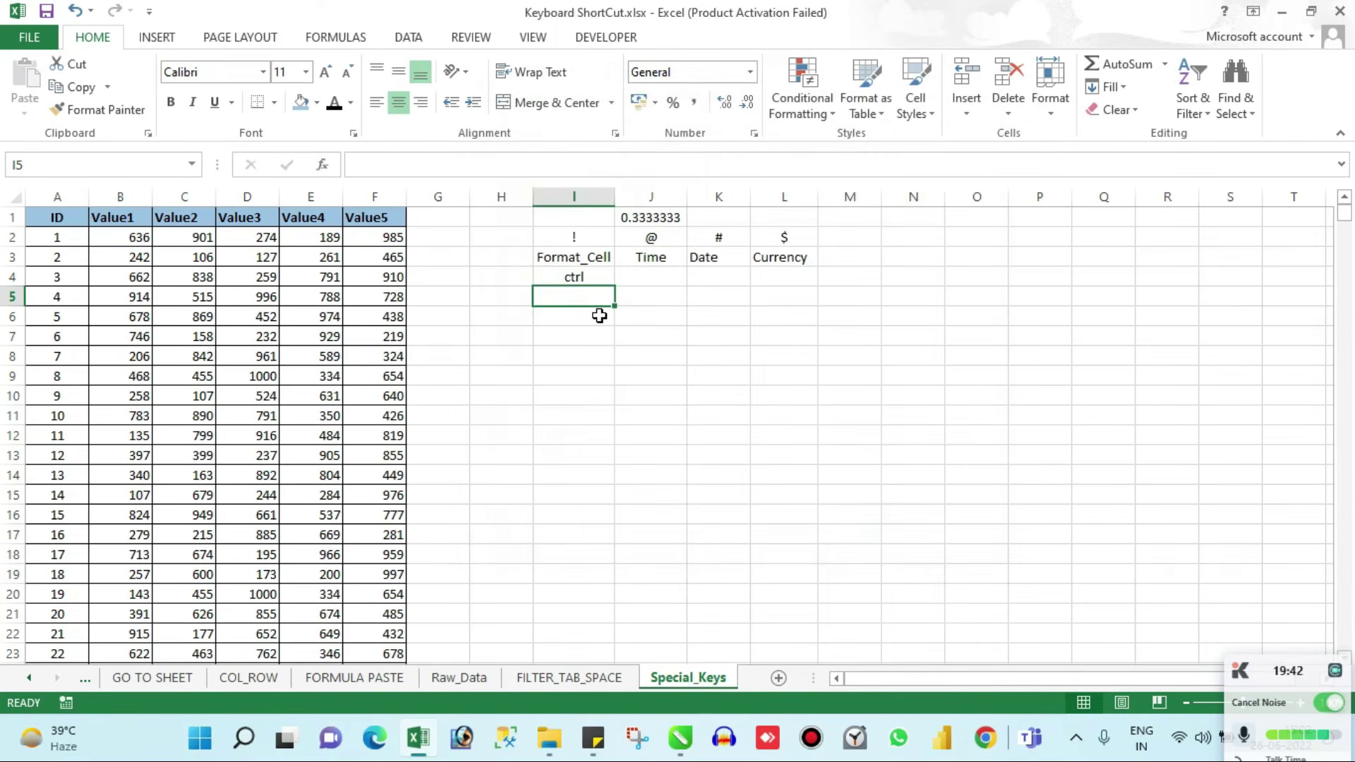
key("ctrl+1")
left_click(670, 240)
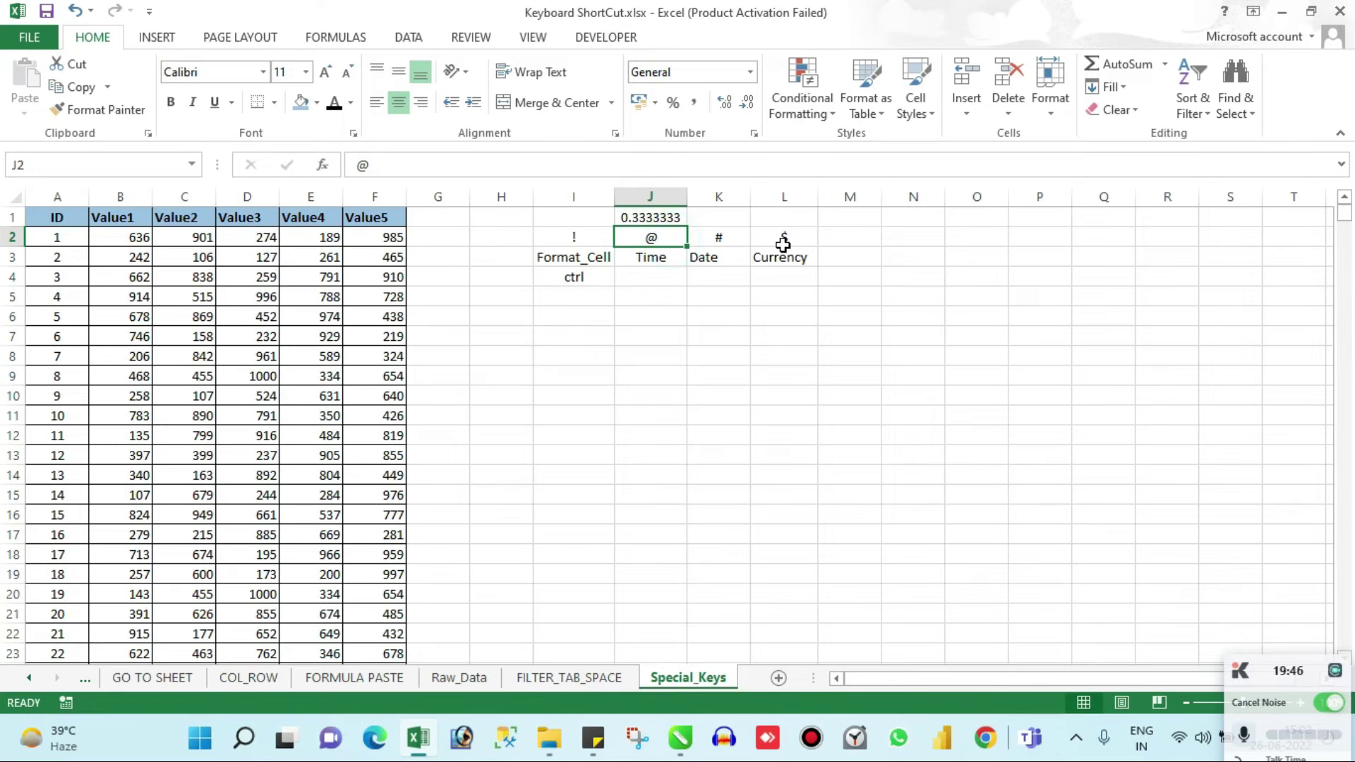
key("Down")
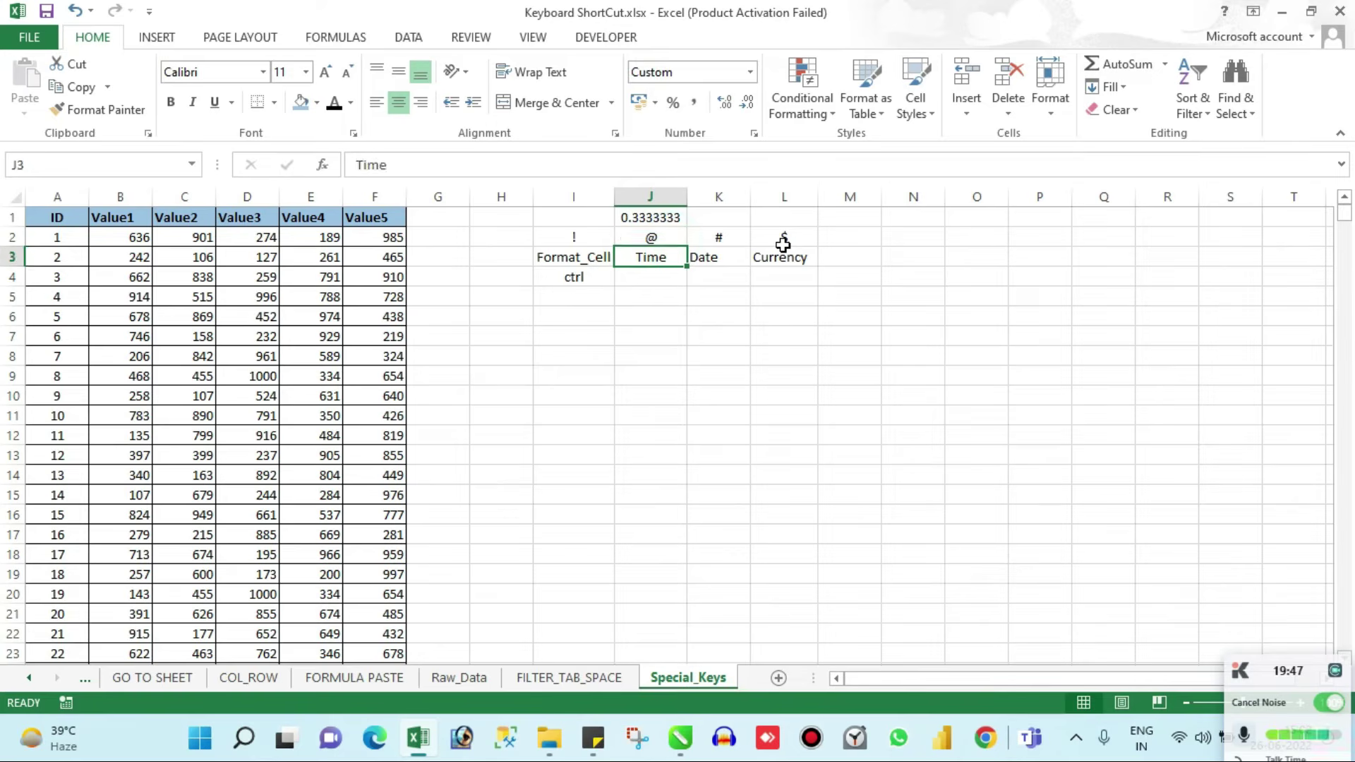
key("Down")
key("Up")
key("Up")
key("Up")
key("Down")
key("Down")
key("Up")
key("Up")
Enter the time 02:00:00 in cell J6, below the Time column's labels
key("Down")
key("Down")
key("Down")
key("Down")
key("Down")
type("0")
key("Escape")
type("02:00:00")
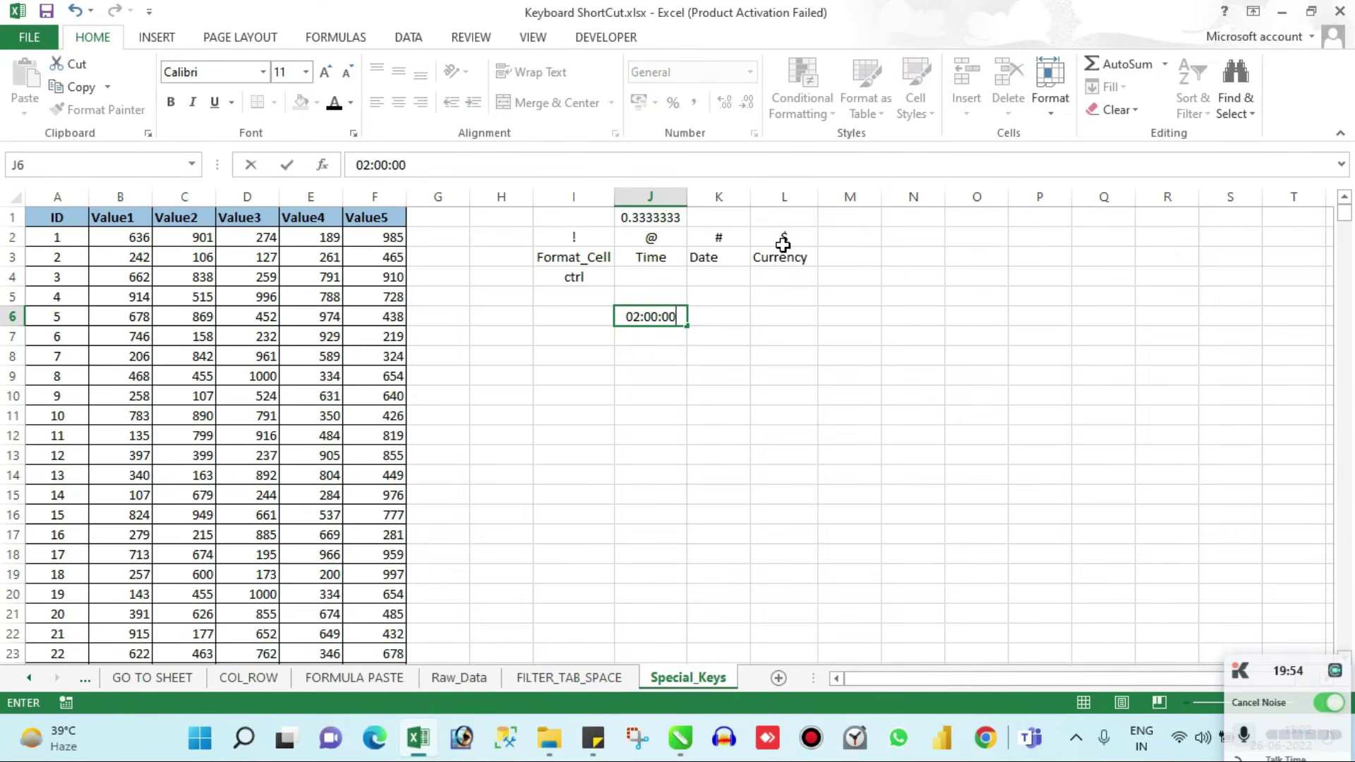
key("Return")
key("Up")
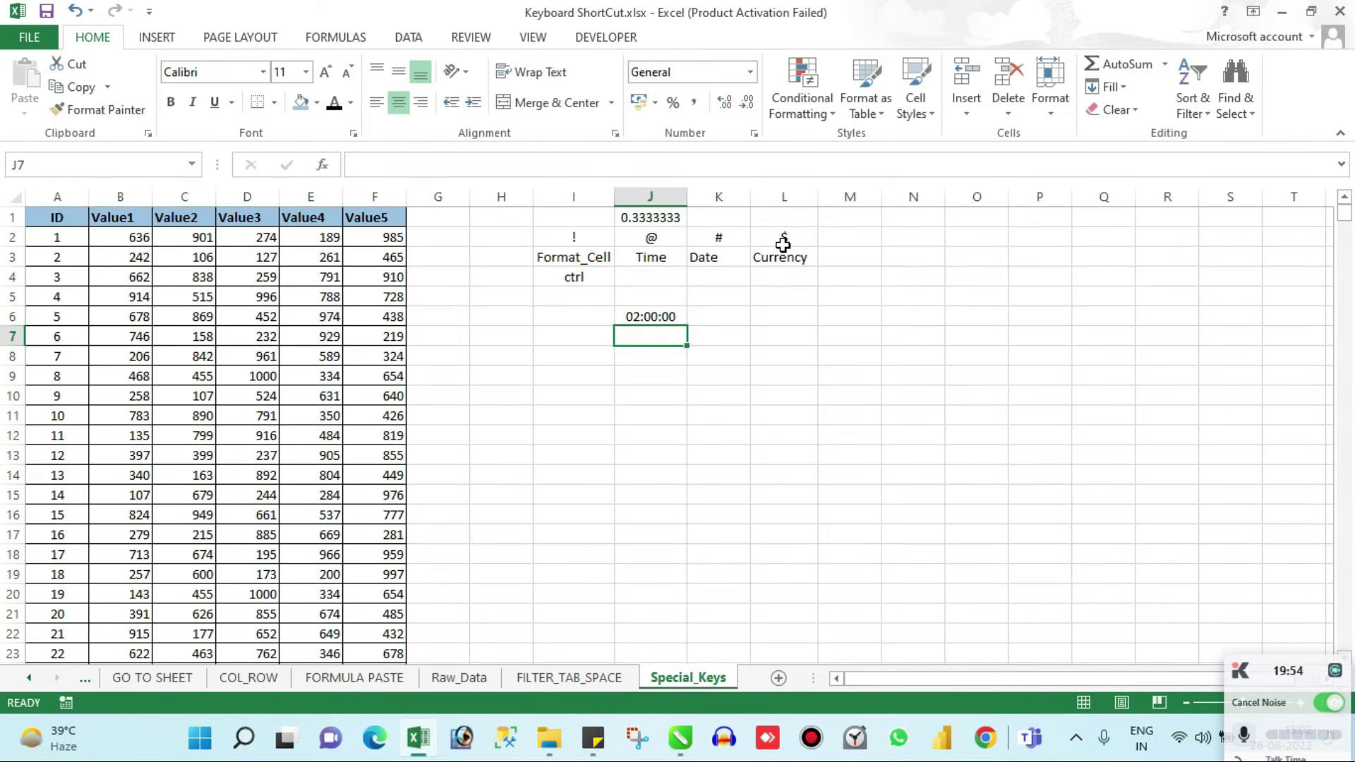
Copy the time in cell J6 and paste it into cell J10 as values only
key("ctrl+c")
key("Down")
key("Down")
key("Down")
key("Down")
key("alt")
key("h")
key("v")
key("v")
key("Up")
key("Down")
key("Escape")
key("Up")
key("Down")
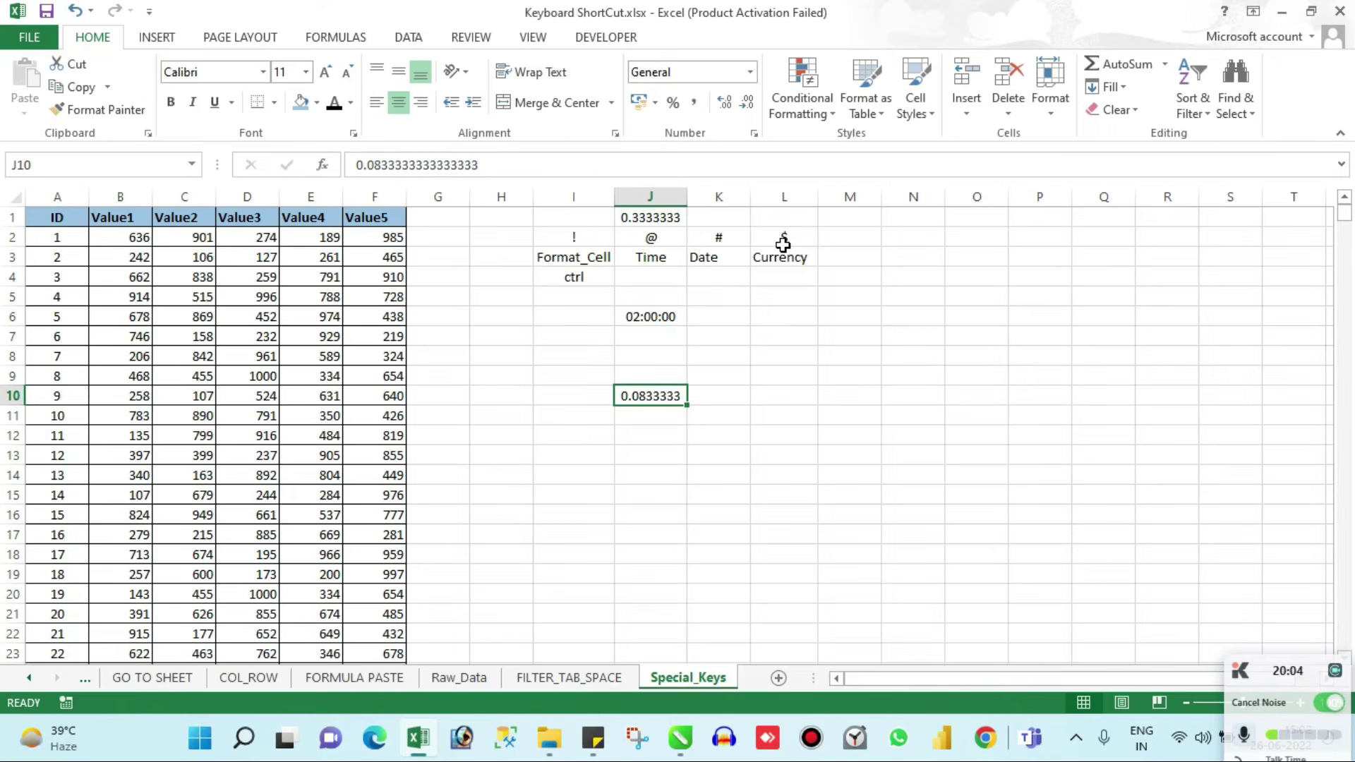
Apply the hours-and-minutes time format to the decimal values in cells J10 and J1
key("ctrl+shift+2")
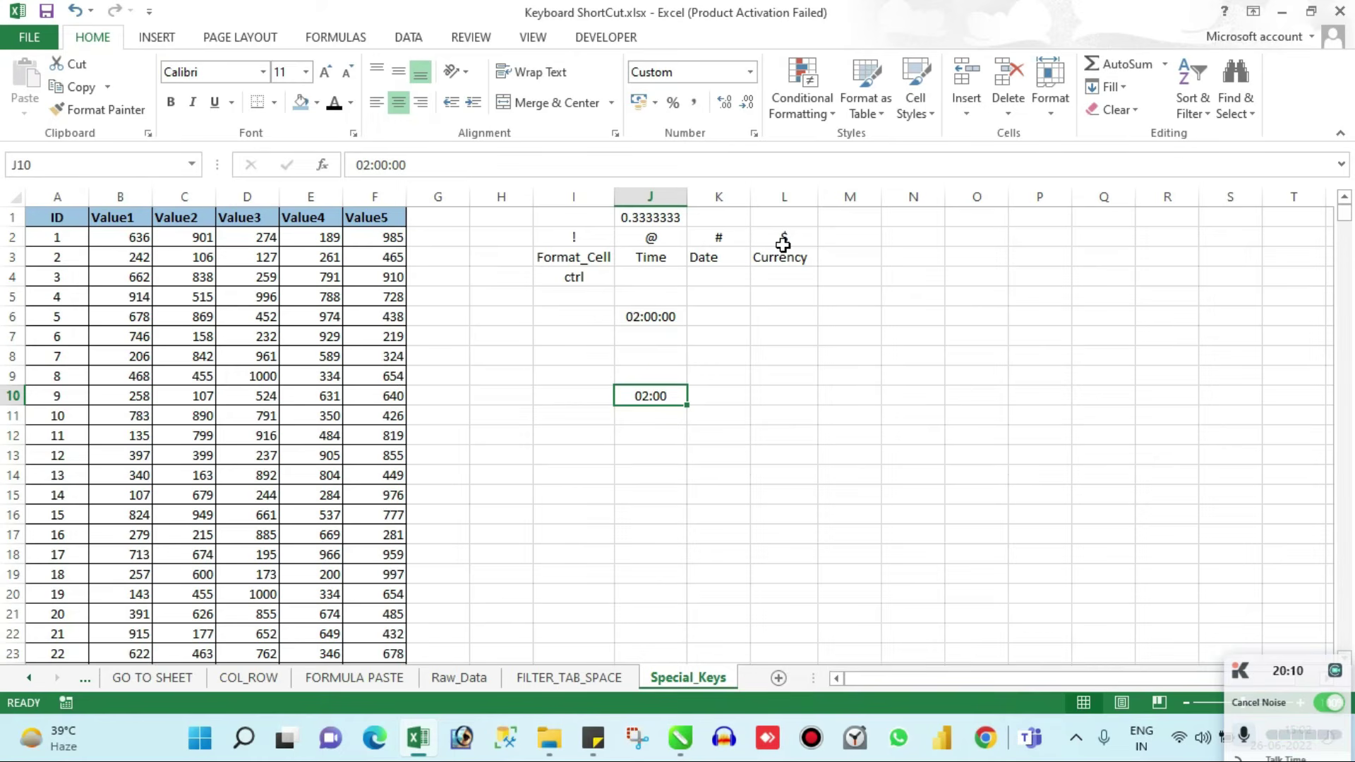
key("Up")
key("Up")
key("Up")
key("Up")
key("Up")
key("Up")
key("Up")
key("Up")
key("Up")
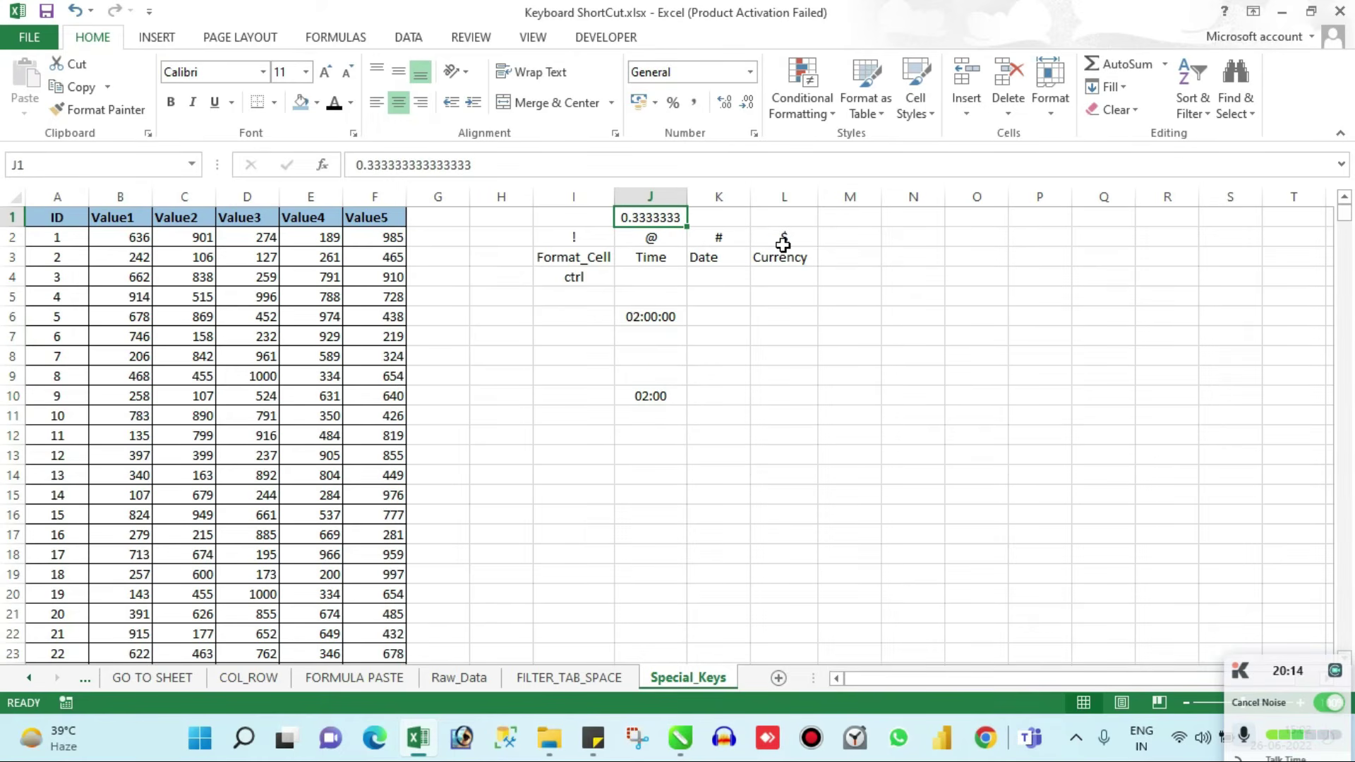
key("ctrl+shift+2")
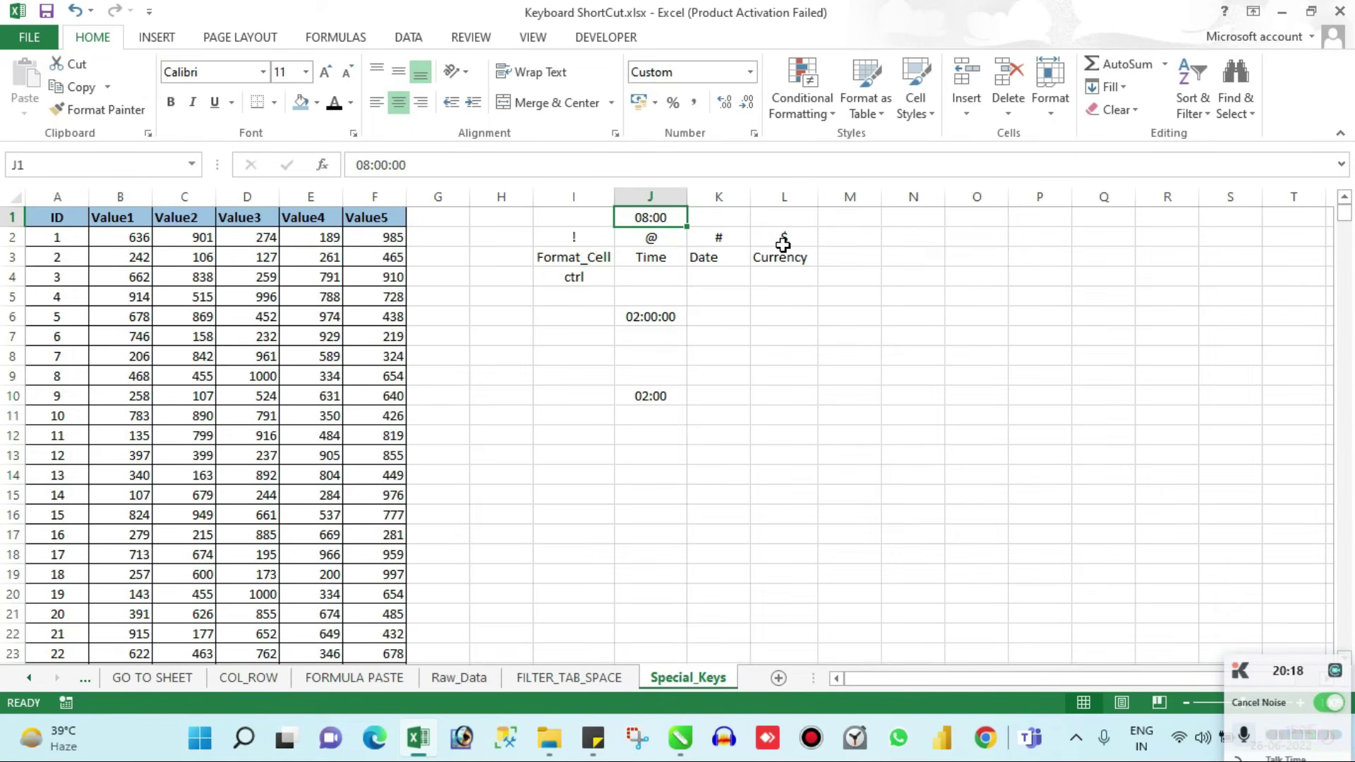
Clear the contents of cells J6 through J10
key("Down")
key("Down")
key("Down")
key("Down")
key("Down")
key("shift+Down")
key("shift+Down")
key("shift+Down")
key("shift+Down")
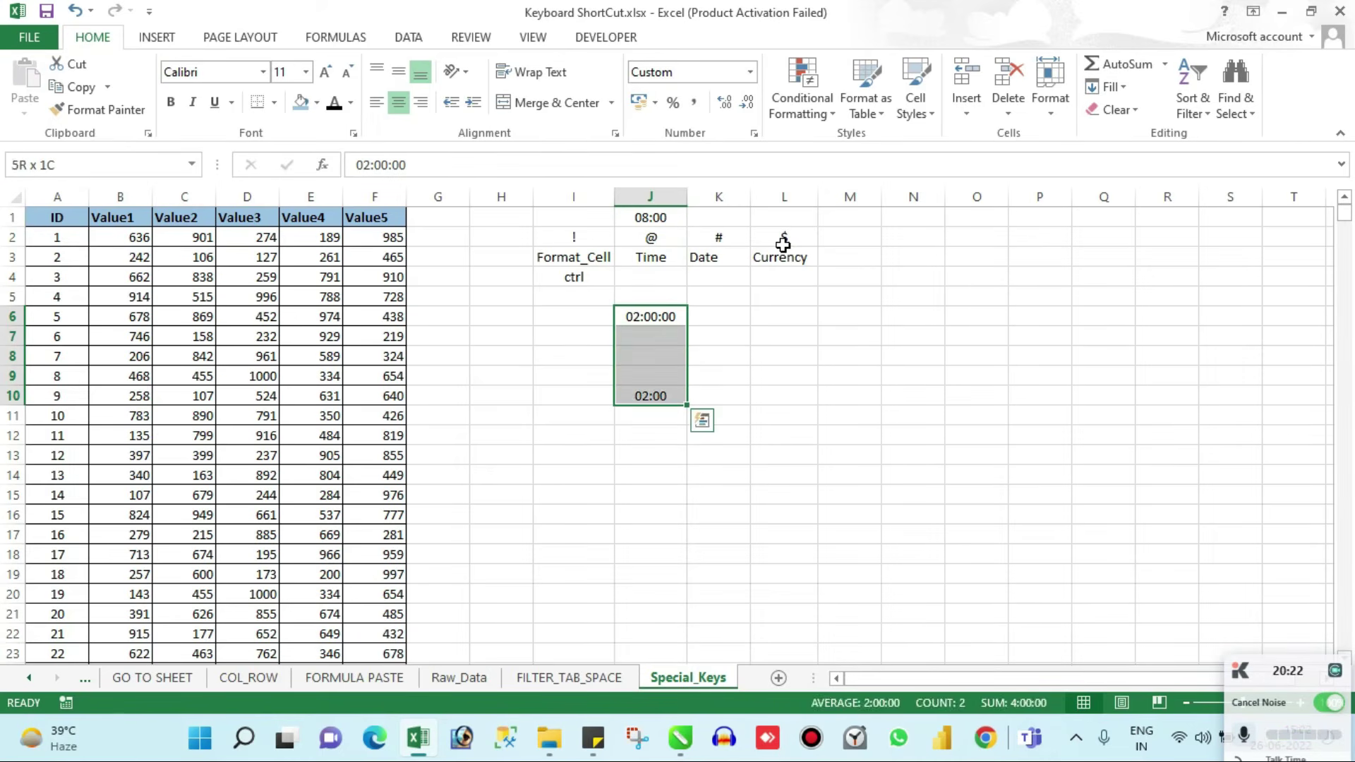
key("Delete")
Enter "ctrl+shift" in cell J4, below the Time label
key("Up")
key("Up")
type("ctrl+shift")
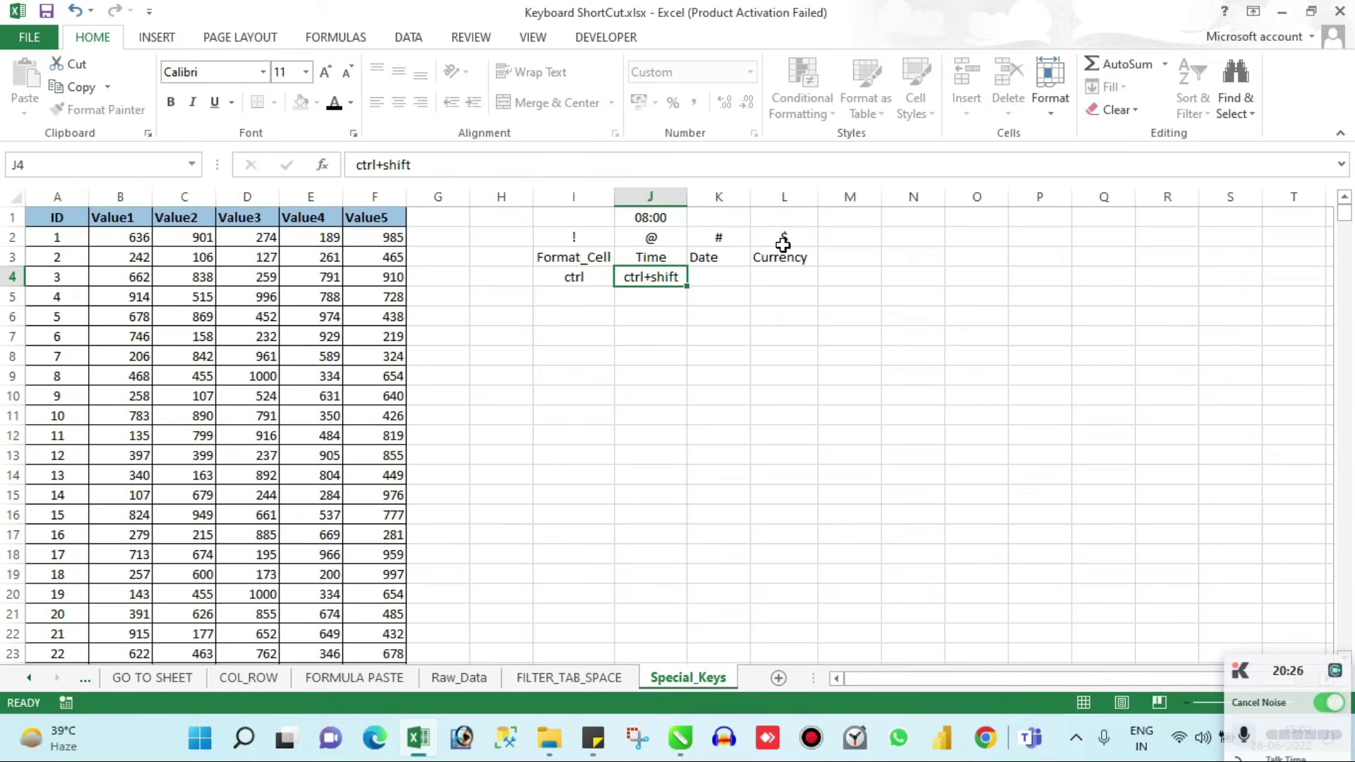
key("Return")
Enter the date 02/01/2022 in cell I8 and keep that cell selected
key("Up")
key("Up")
key("Up")
key("Right")
key("Down")
key("Down")
key("Down")
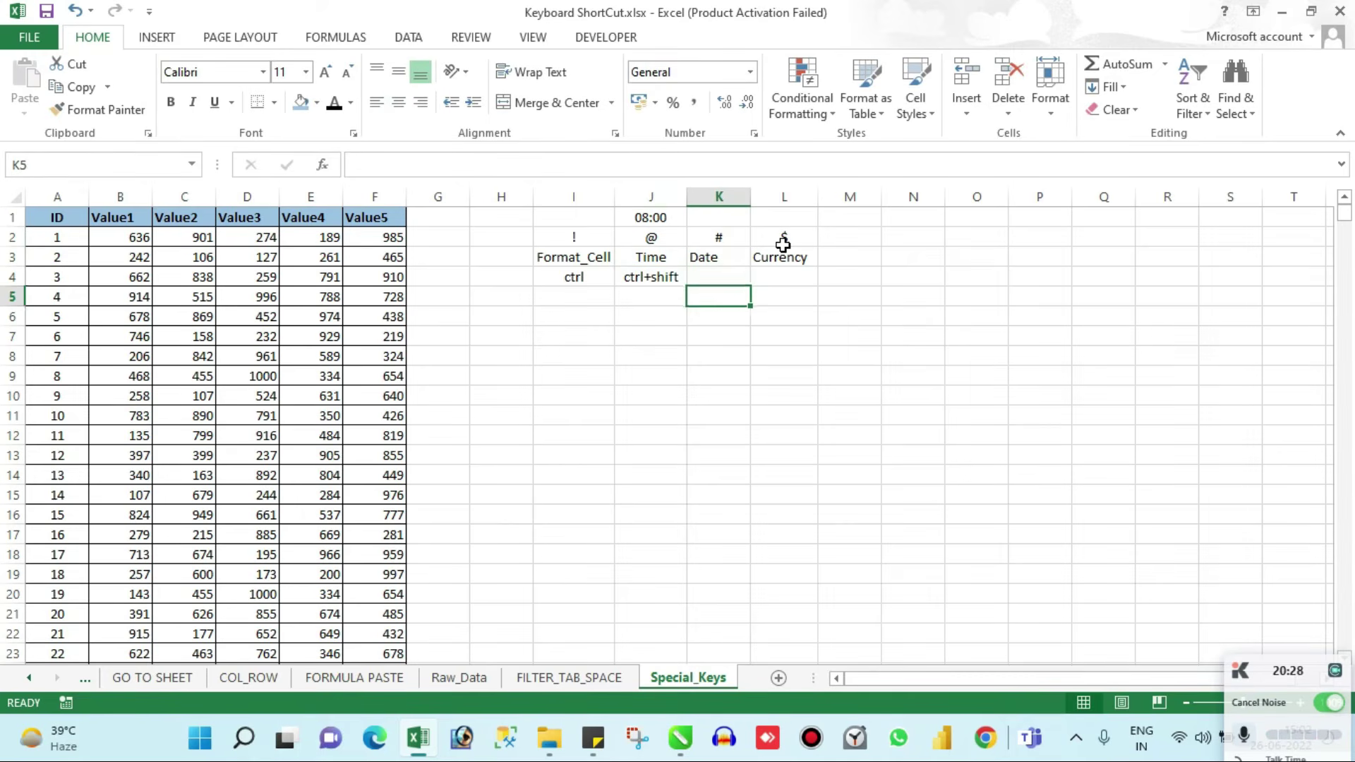
key("Down")
key("Left")
key("Left")
key("Down")
key("Down")
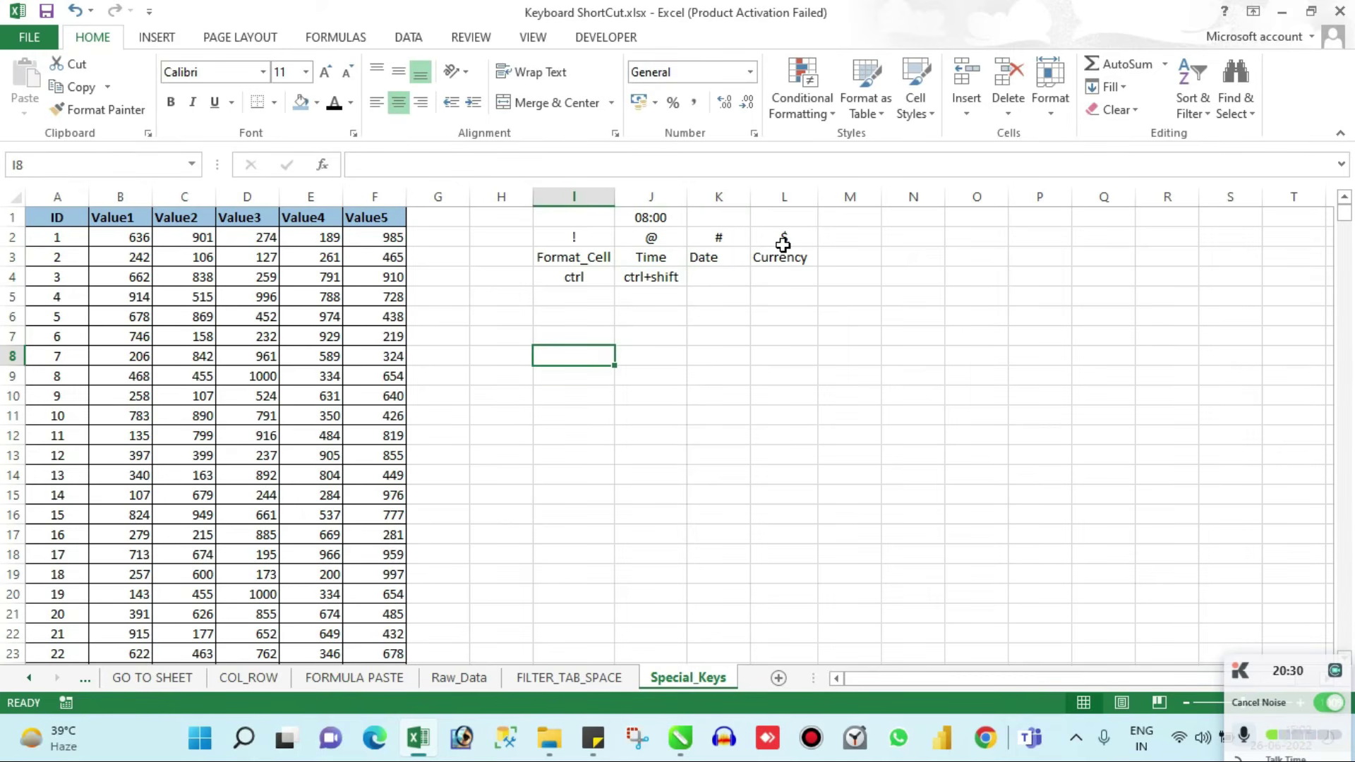
type("02/")
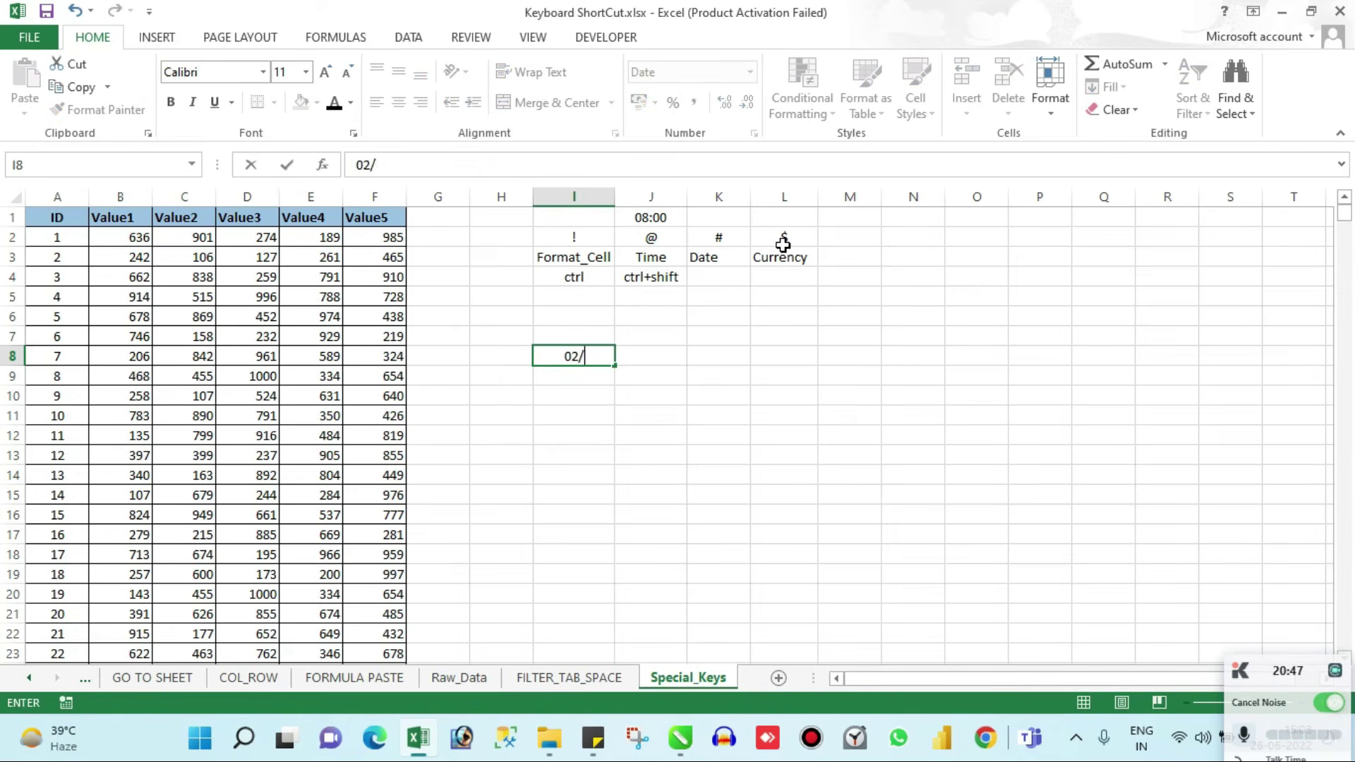
type("01/2022")
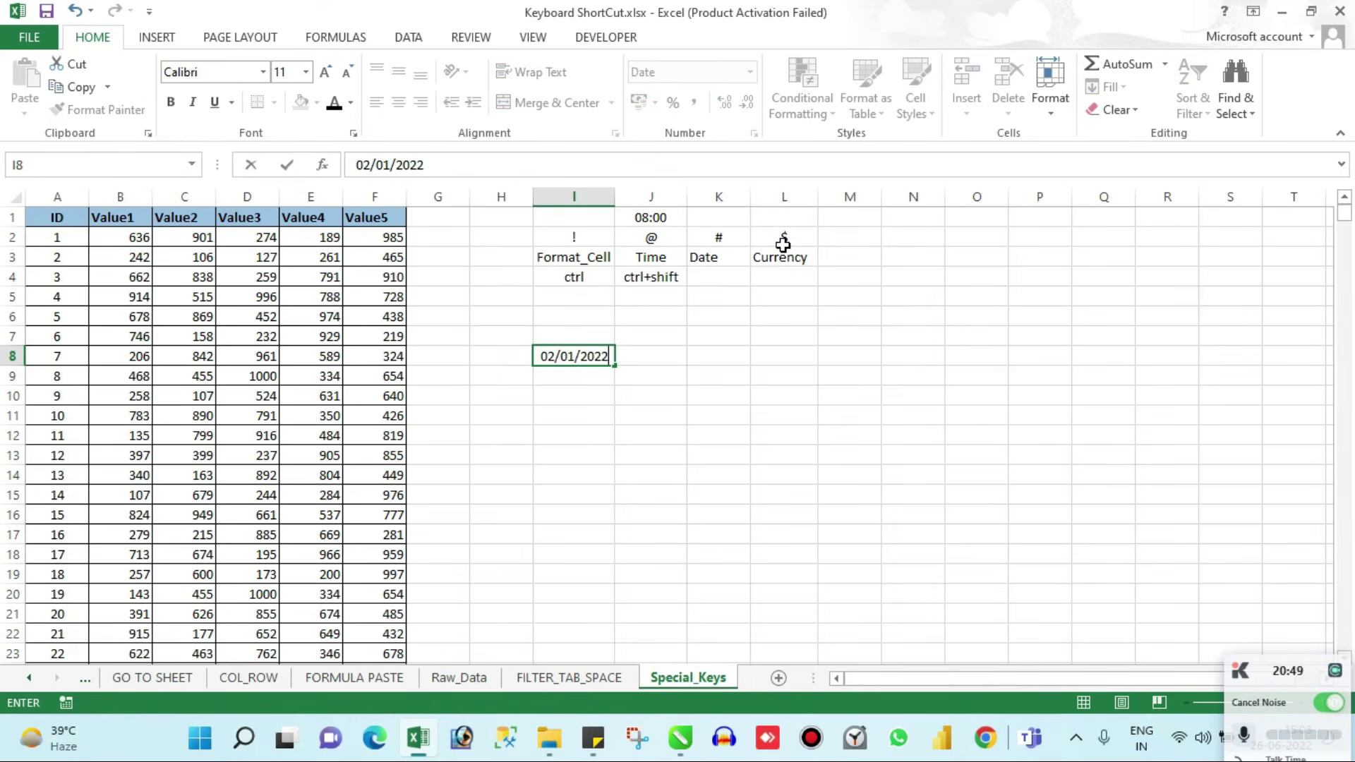
key("Return")
key("Up")
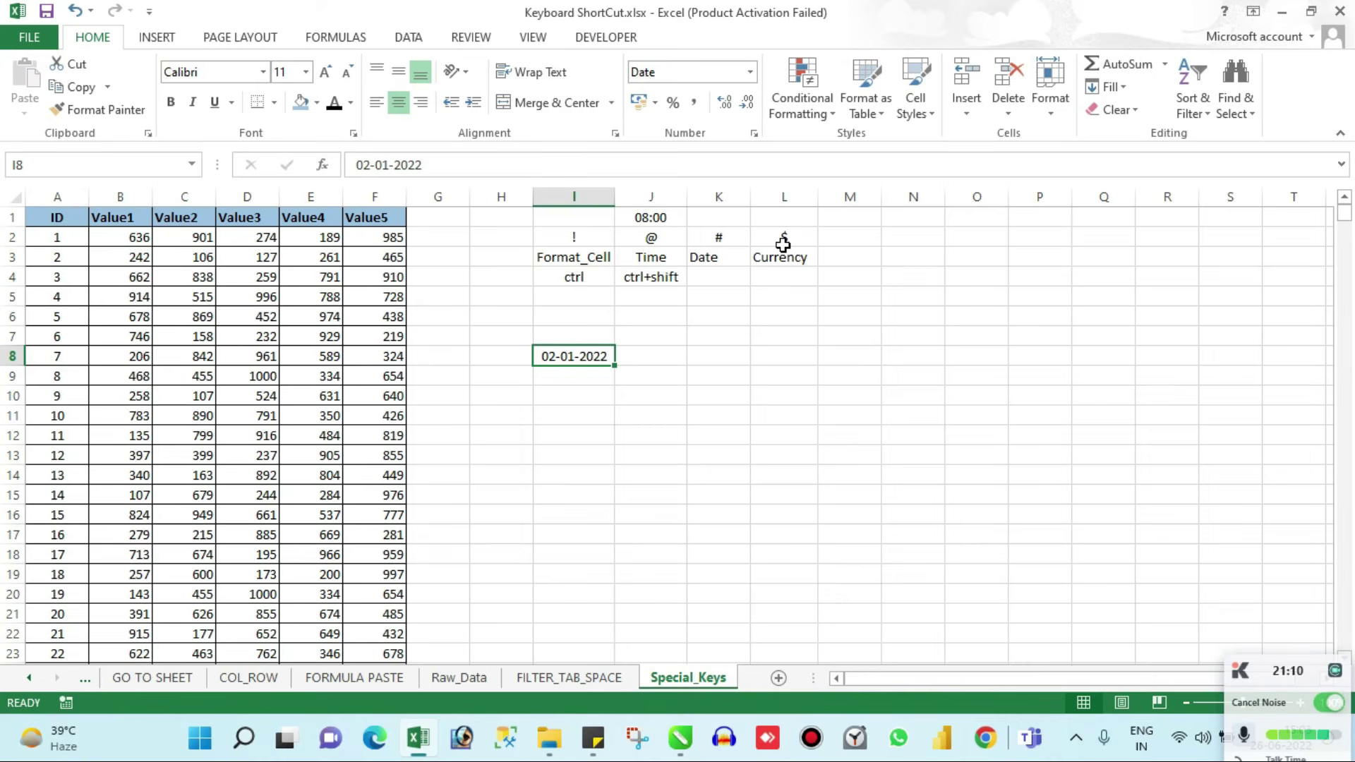
Apply the date format with abbreviated month name to cell I8, undo it, and apply it again
key("ctrl+shift+3")
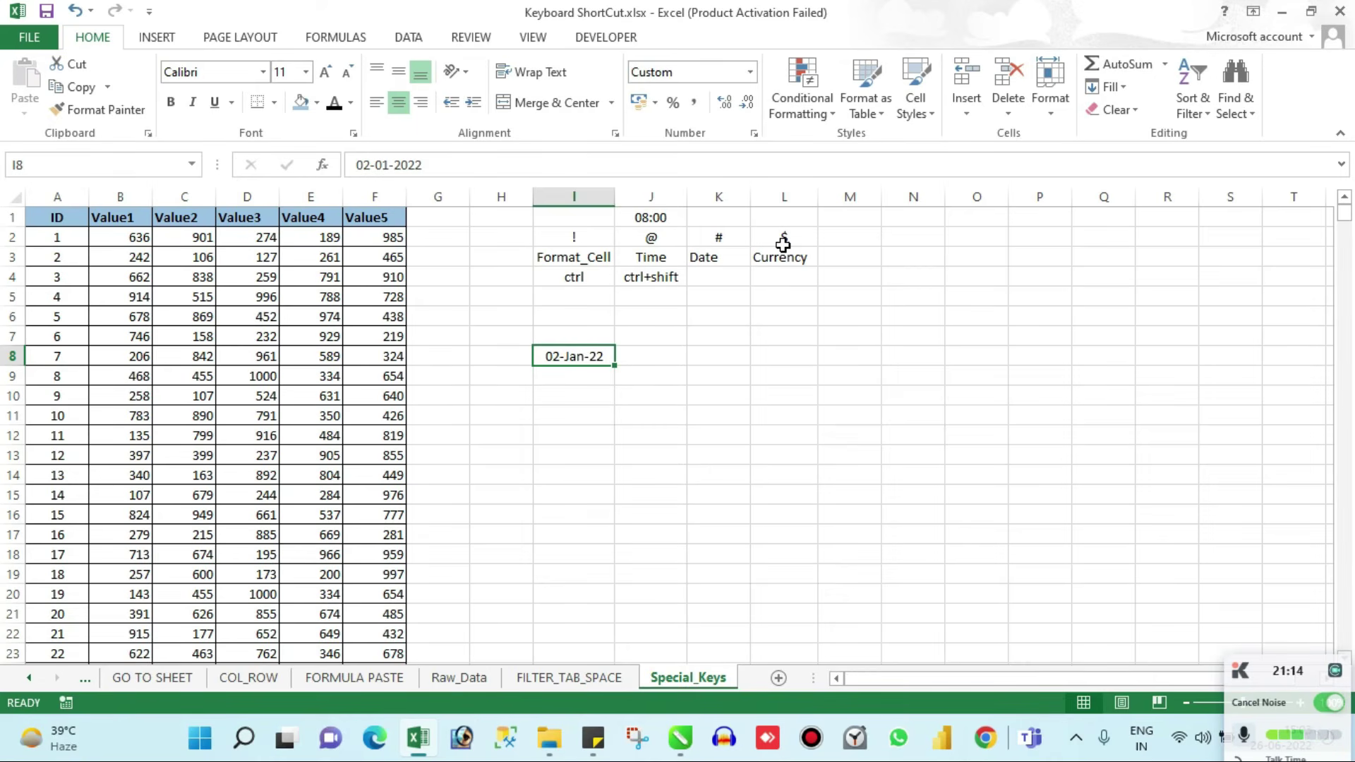
key("ctrl+z")
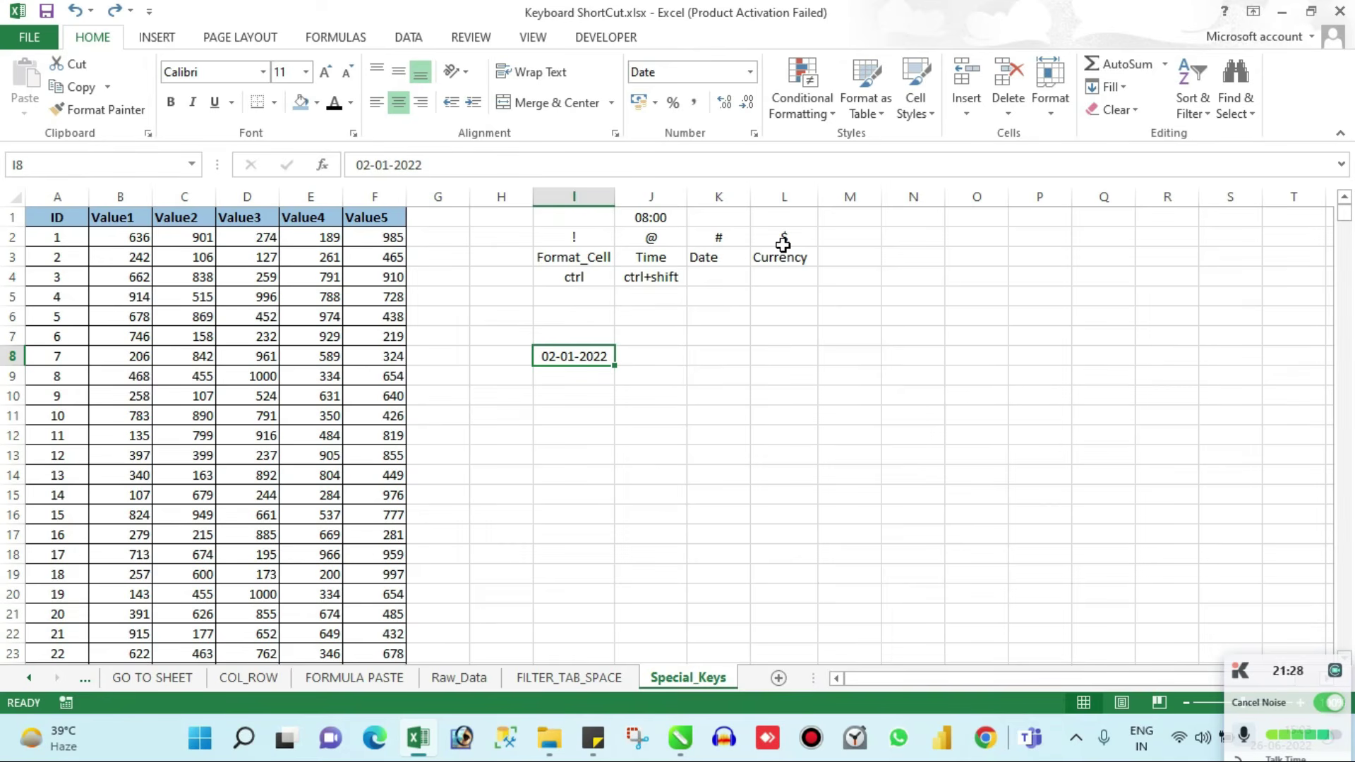
key("Up")
key("Down")
key("ctrl+shift+3")
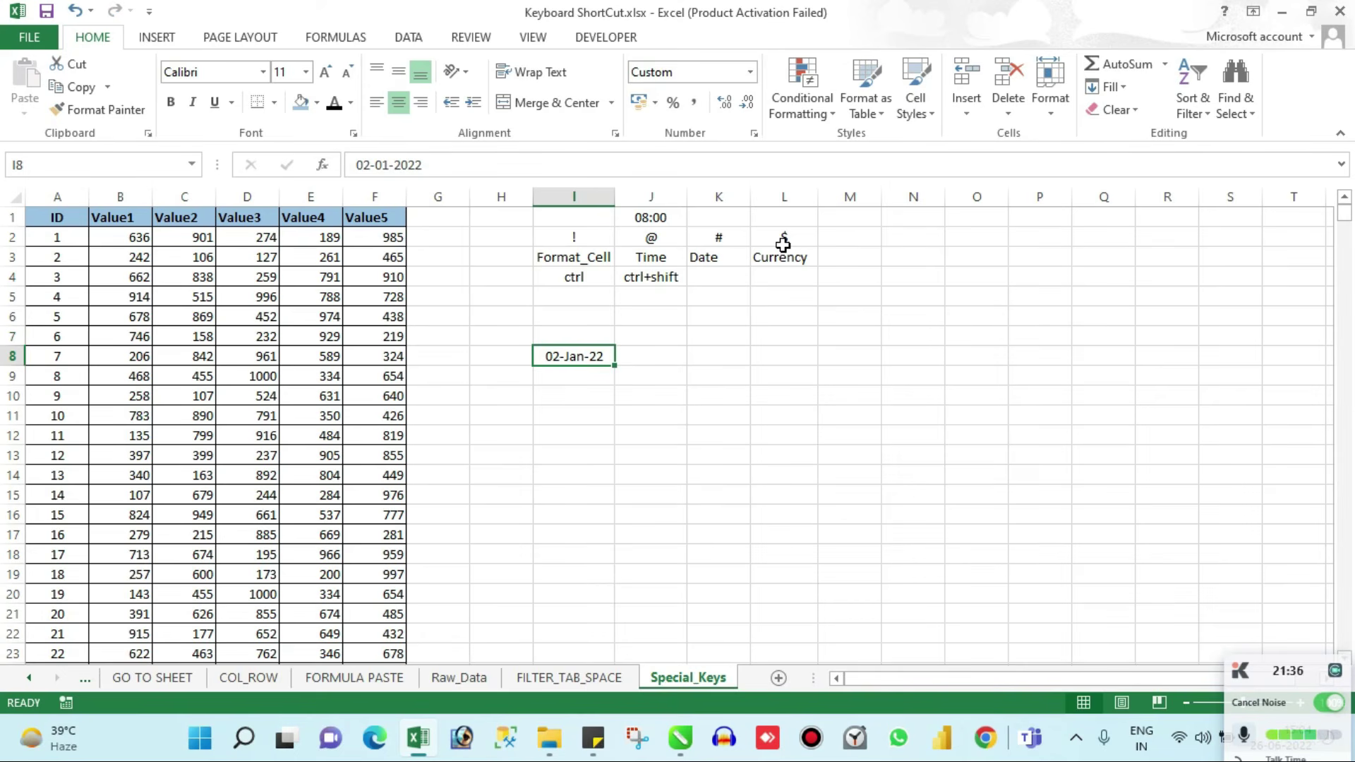
Enter the number 1215454 in cell L7, below the Currency label, and reselect the cell
key("Up")
key("Up")
key("Up")
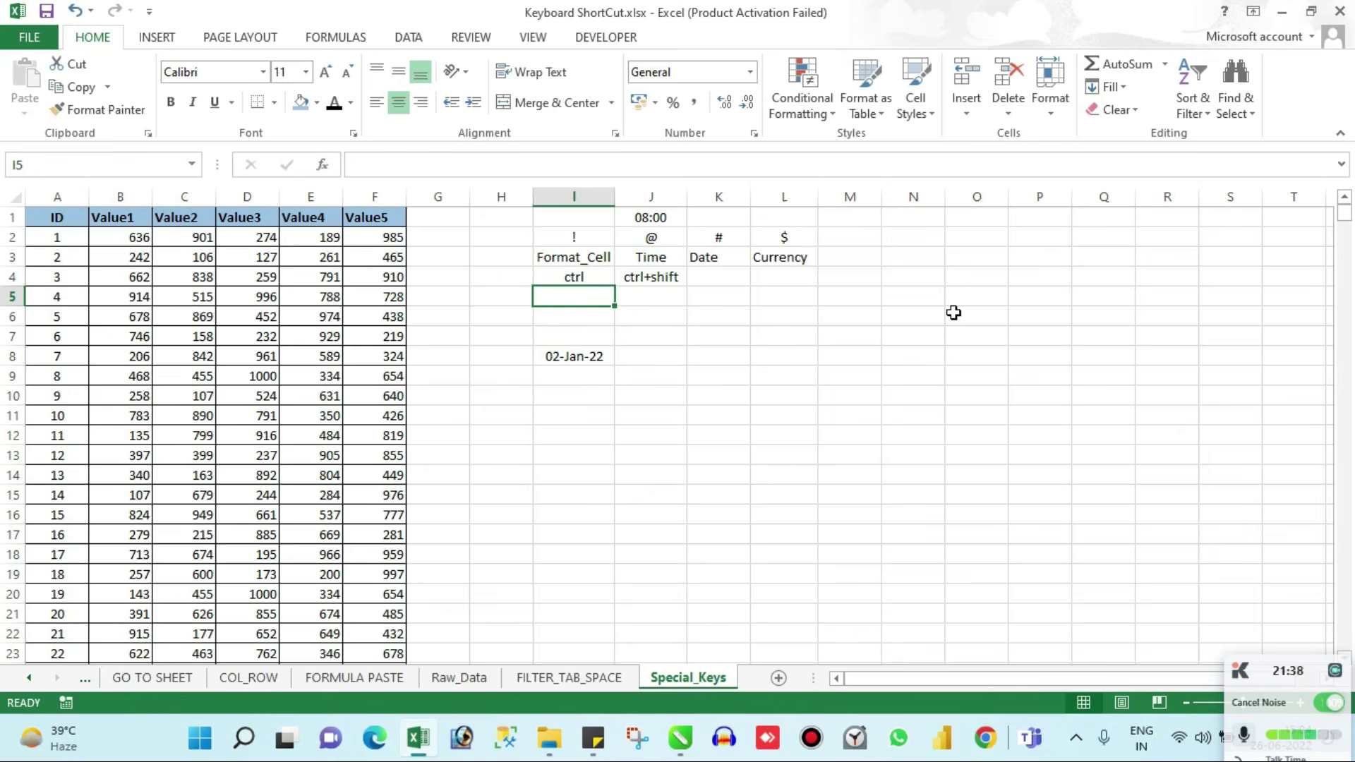
key("Right")
key("Right")
key("Right")
key("Up")
key("Up")
key("Up")
key("Down")
key("Down")
key("Down")
key("Down")
key("Down")
type("1215454")
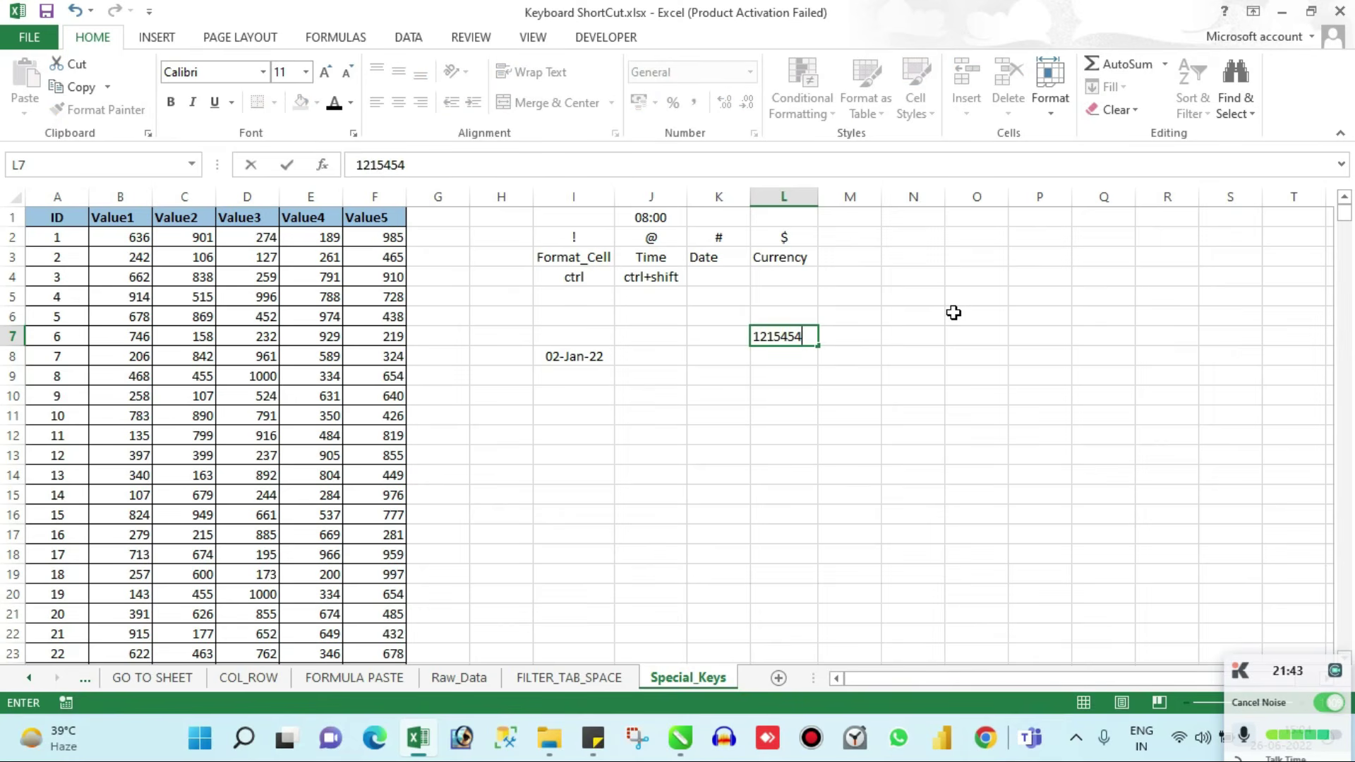
key("Return")
key("Up")
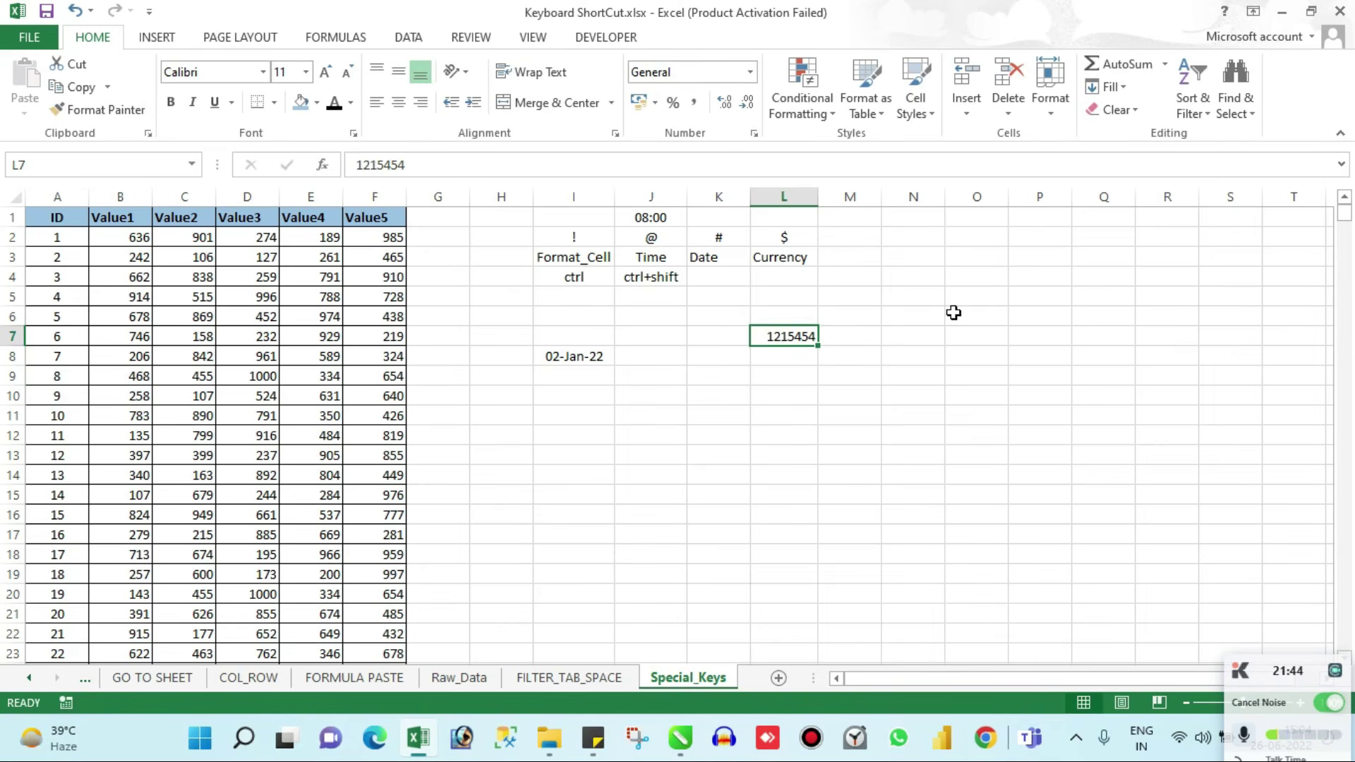
Apply the currency format with two decimals to the number in cell L7
key("ctrl+shift+4")
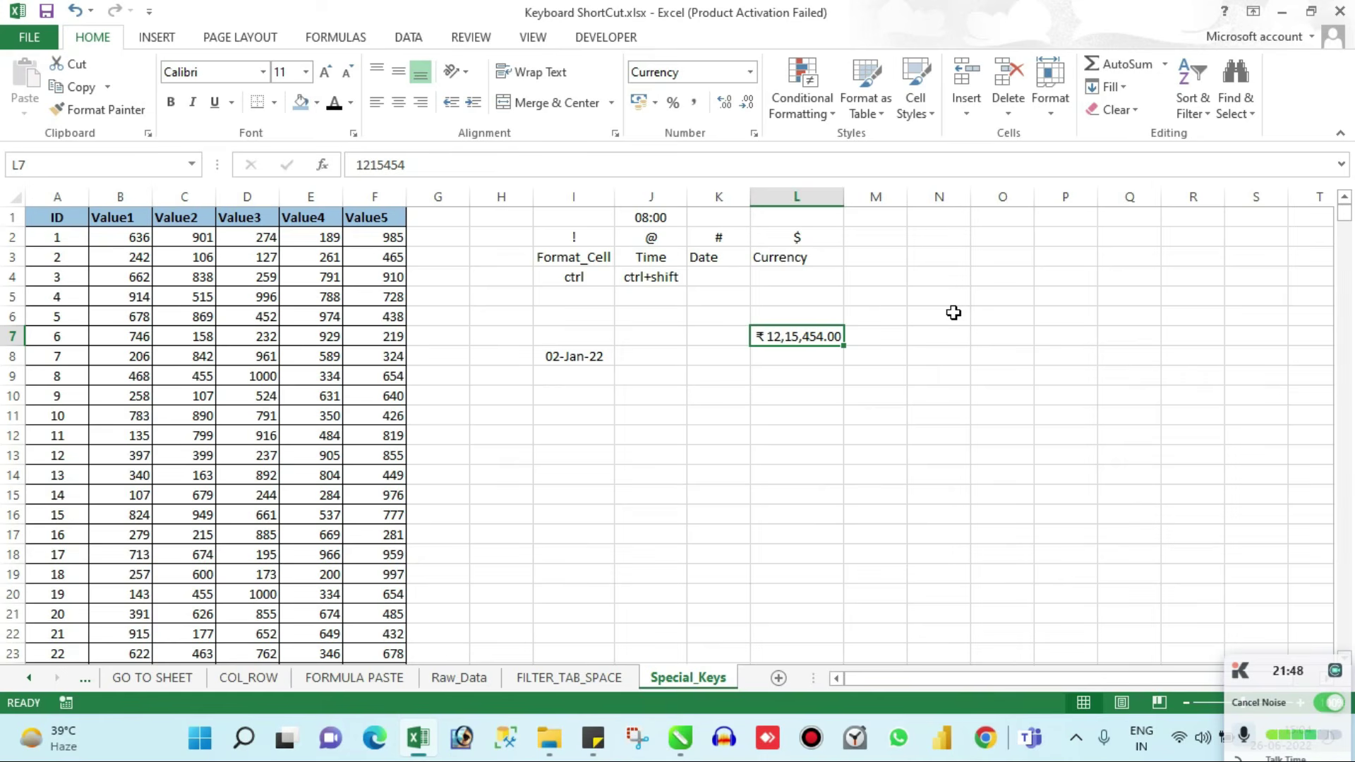
key("Up")
key("Down")
key("Down")
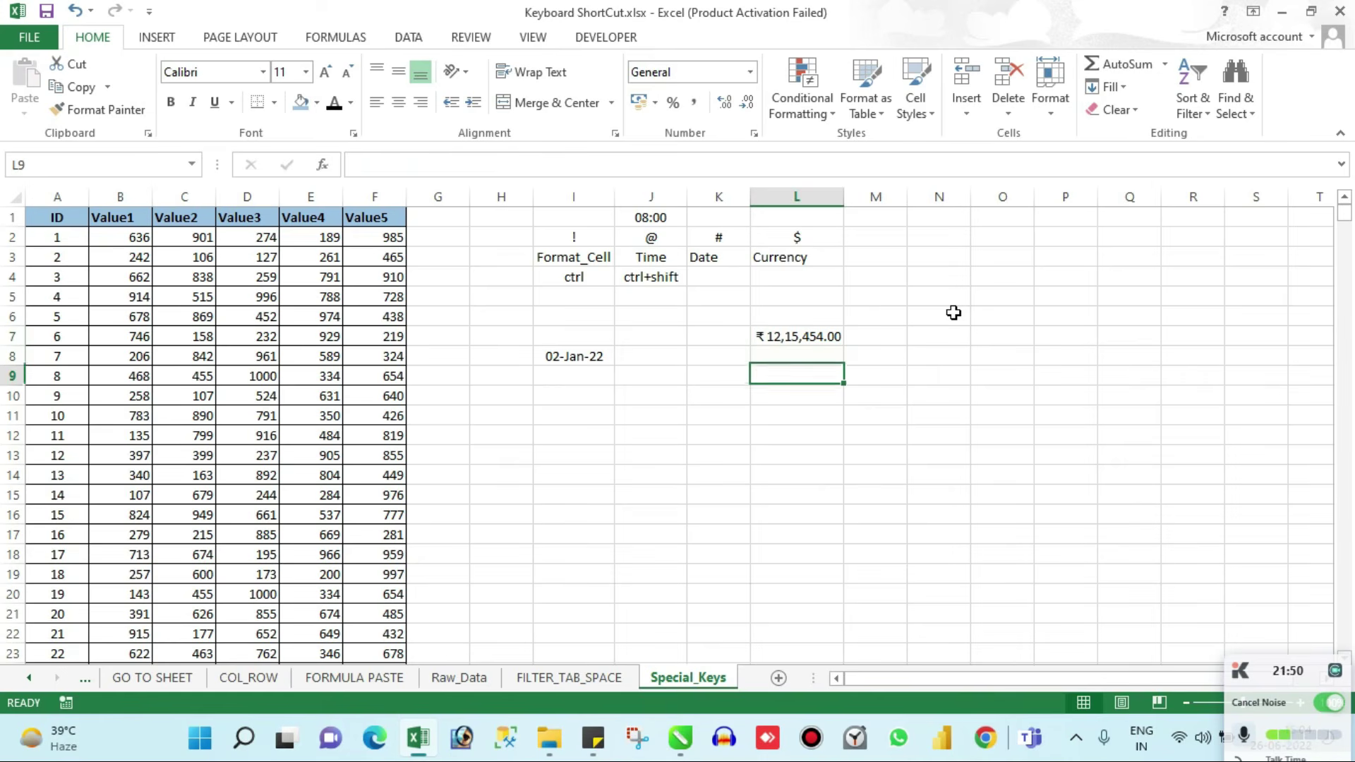
key("Up")
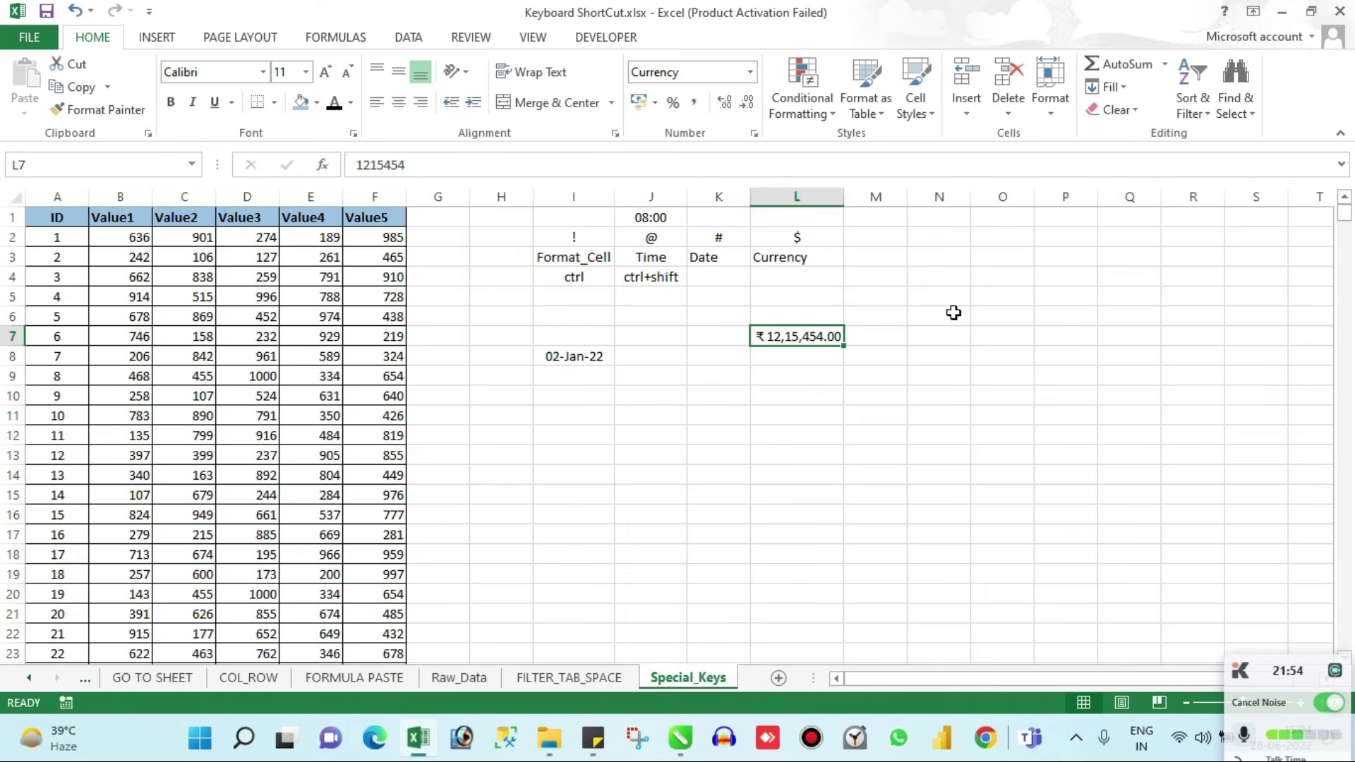
key("Up")
key("Down")
key("Down")
key("Up")
key("Left")
key("Left")
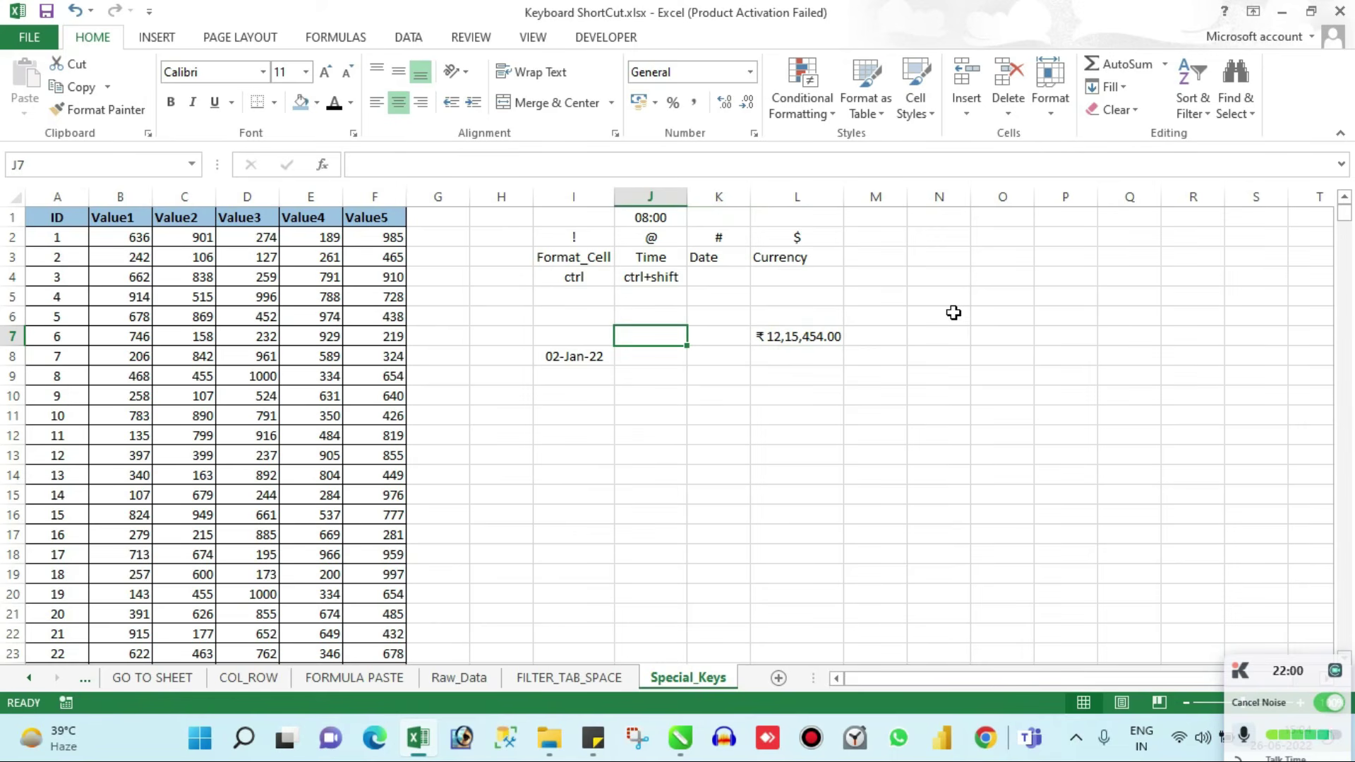
key("Down")
key("Up")
key("Left")
key("Left")
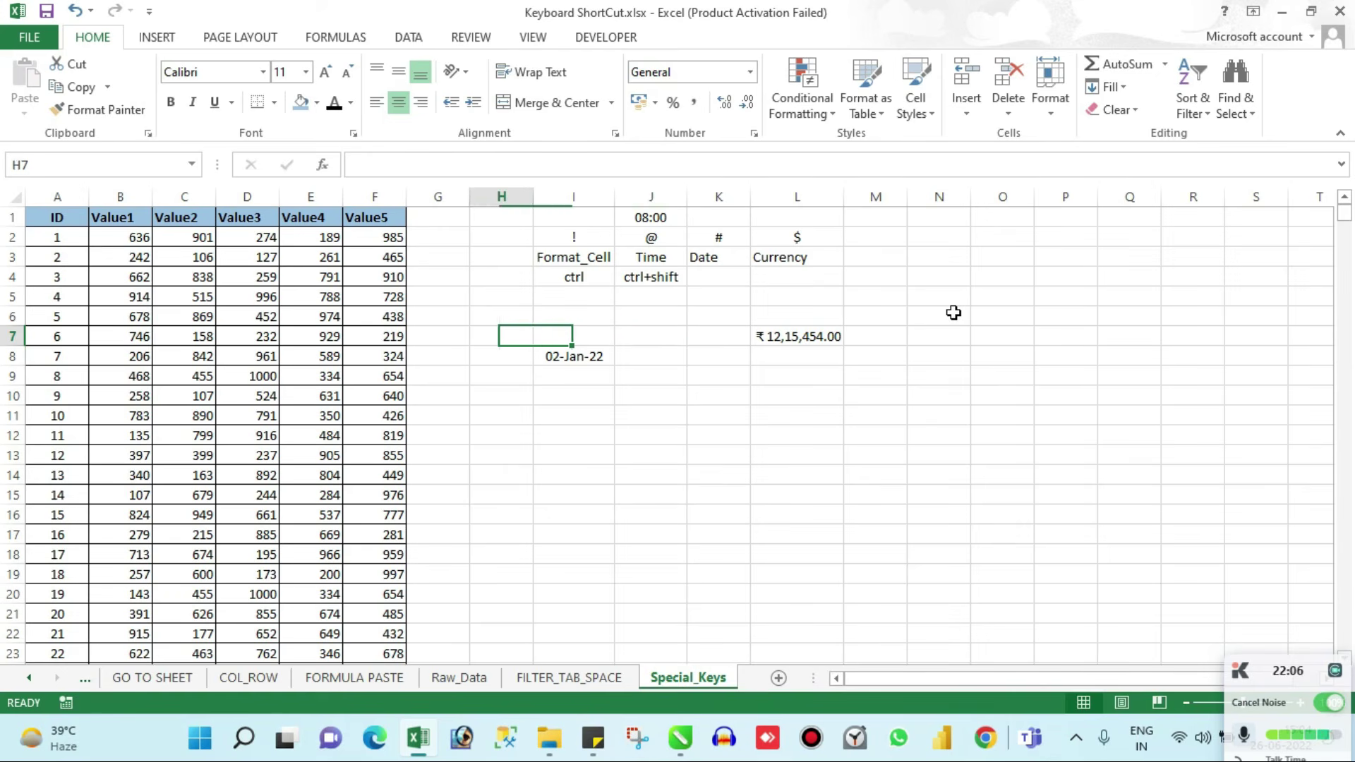